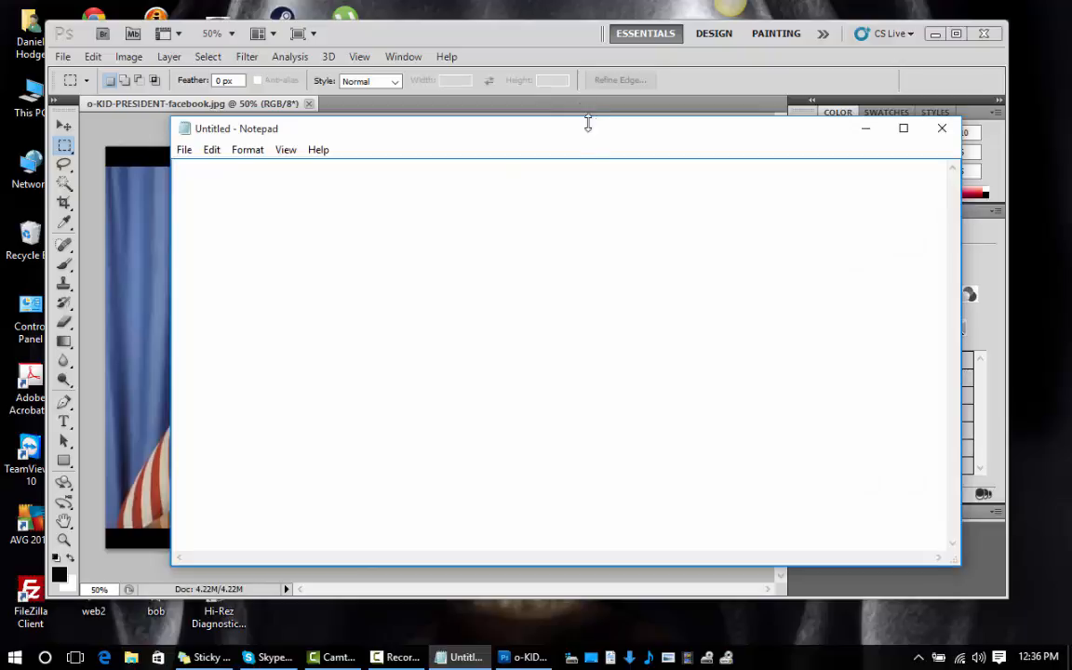
Move the empty Notepad note aside and write "open picture in photoshop" as its first line.
{"action": "left_click_drag", "start_coordinate": [588, 123], "coordinate": [766, 113]}
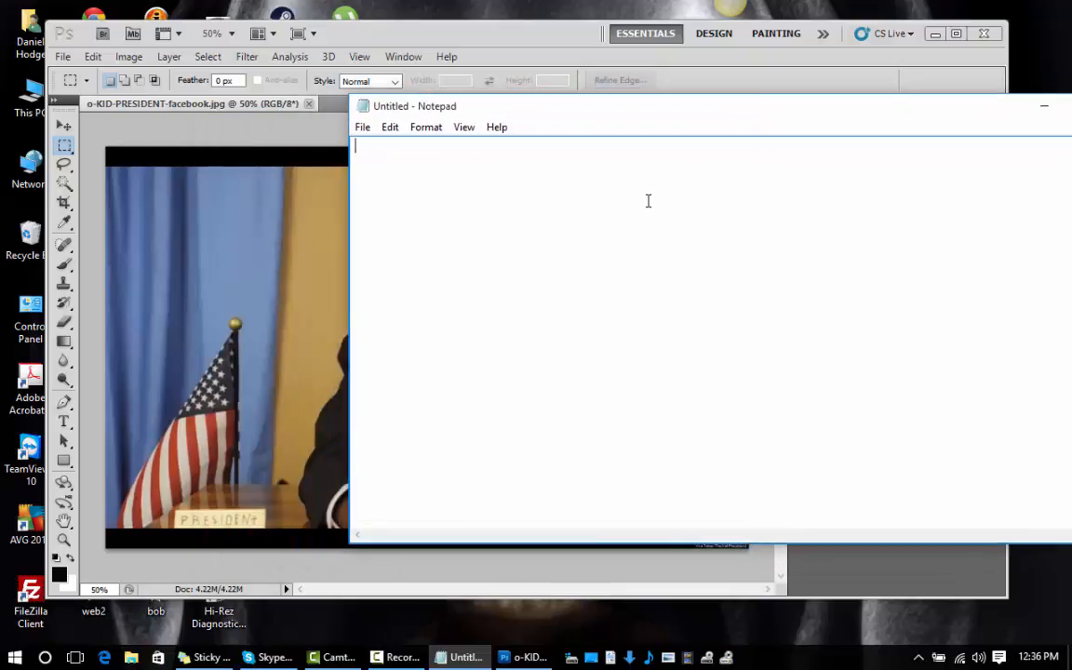
{"action": "type", "text": "open picute"}
{"action": "key", "text": "BackSpace"}
{"action": "key", "text": "BackSpace"}
{"action": "key", "text": "BackSpace"}
{"action": "type", "text": "ure"}
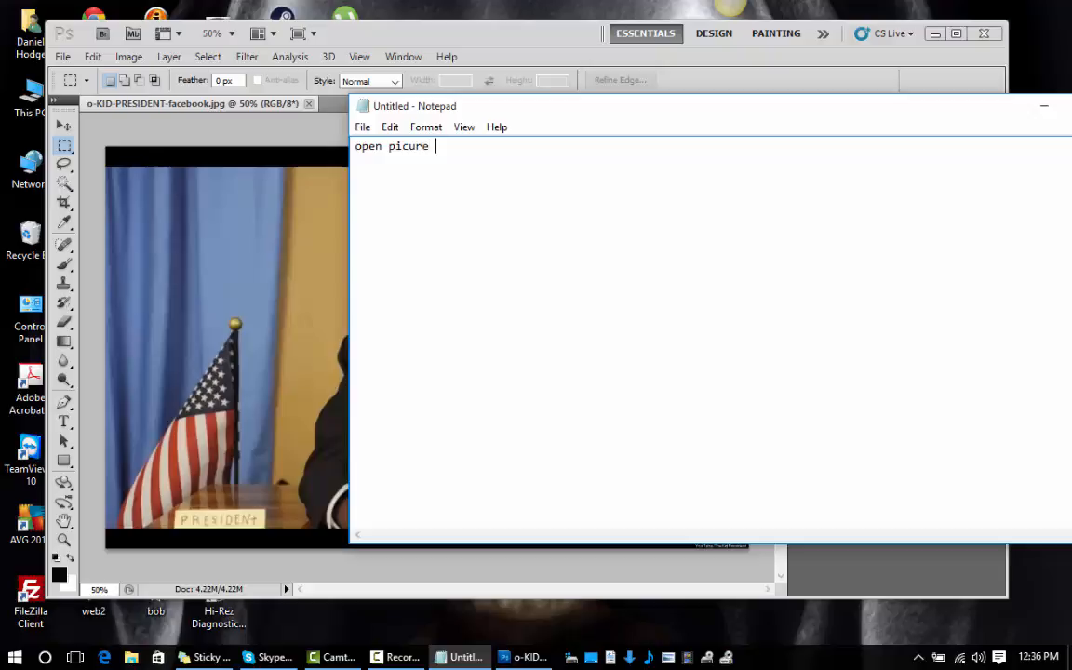
{"action": "key", "text": "BackSpace"}
{"action": "key", "text": "BackSpace"}
{"action": "key", "text": "BackSpace"}
{"action": "type", "text": "ure"}
{"action": "key", "text": "BackSpace"}
{"action": "key", "text": "BackSpace"}
{"action": "key", "text": "BackSpace"}
{"action": "type", "text": "ture in photosh"}
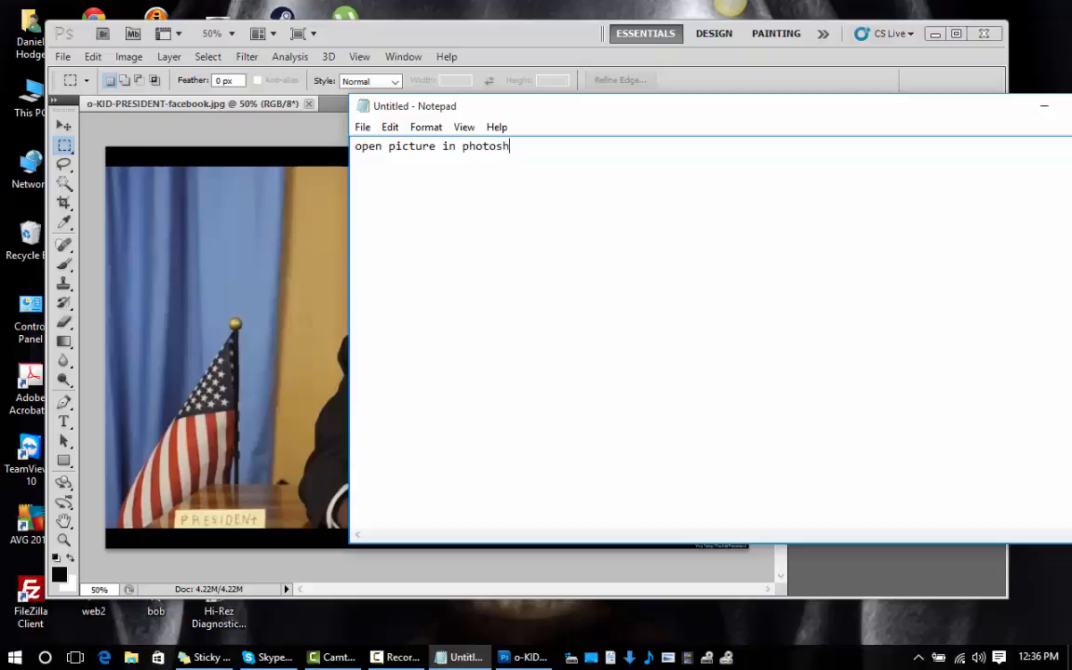
{"action": "type", "text": "op "}
{"action": "type", "text": "cut "}
{"action": "type", "text": "out"}
{"action": "type", "text": " piece"}
{"action": "type", "text": "s being used"}
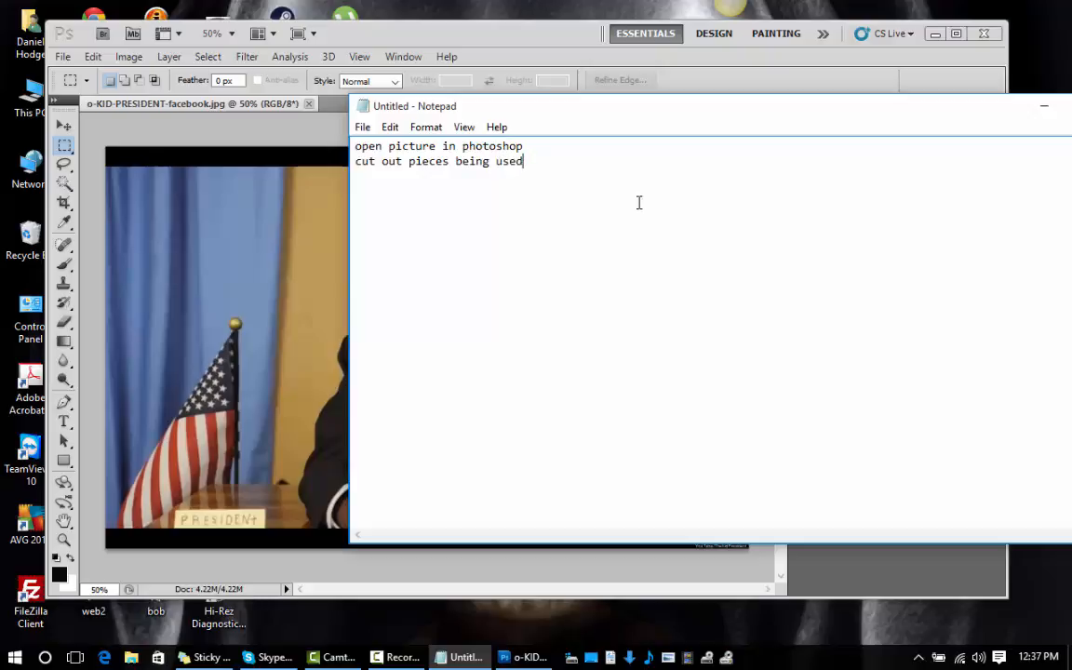
Switch to Photoshop, maximize its window and enlarge the photo to 100% around the boy's face.
{"action": "left_click", "coordinate": [238, 126]}
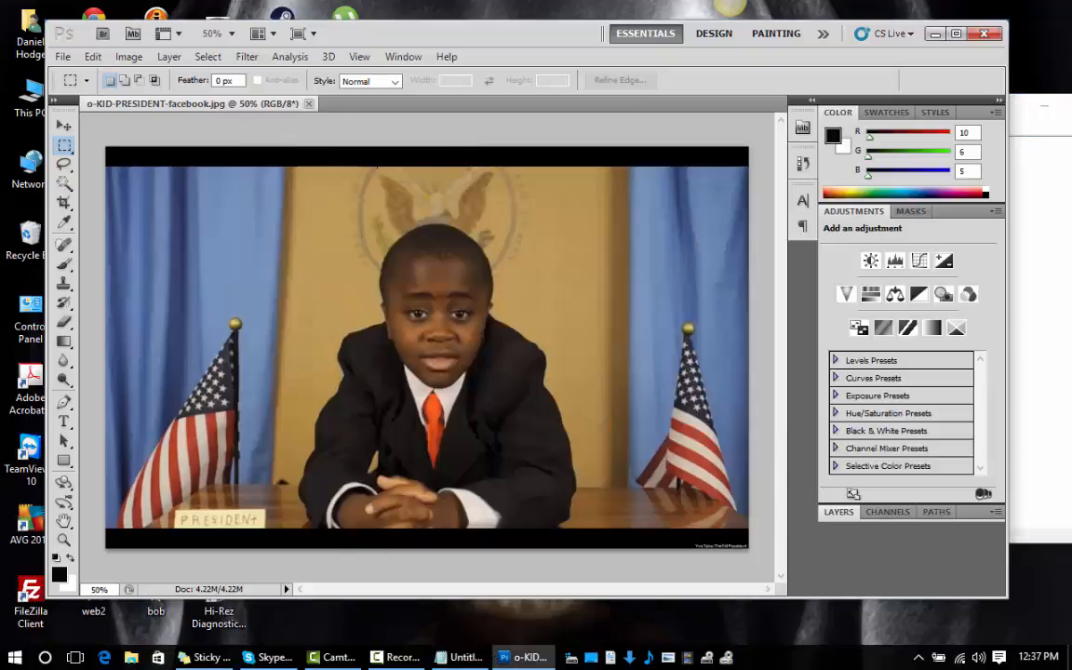
{"action": "left_click", "coordinate": [962, 34]}
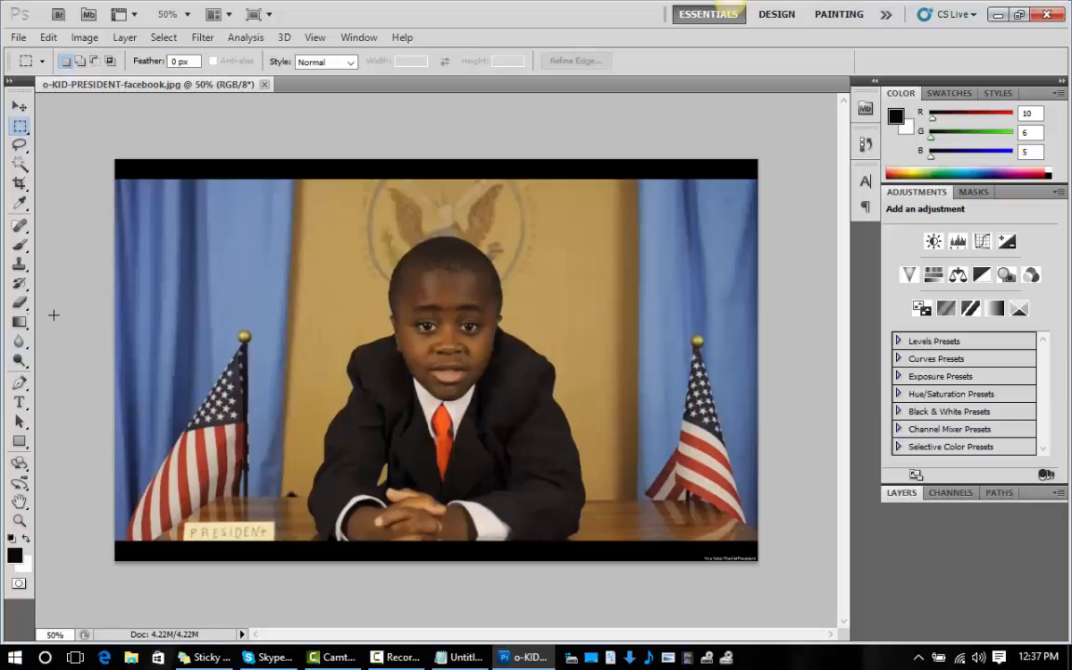
{"action": "left_click", "coordinate": [20, 522]}
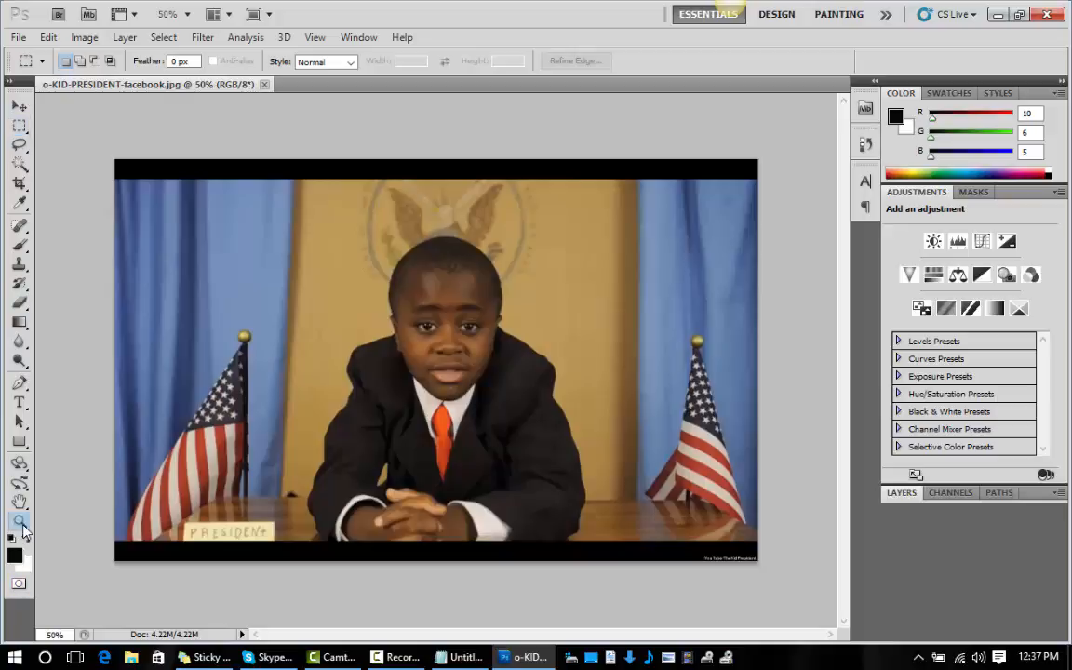
{"action": "left_click", "coordinate": [391, 310], "text": "alt"}
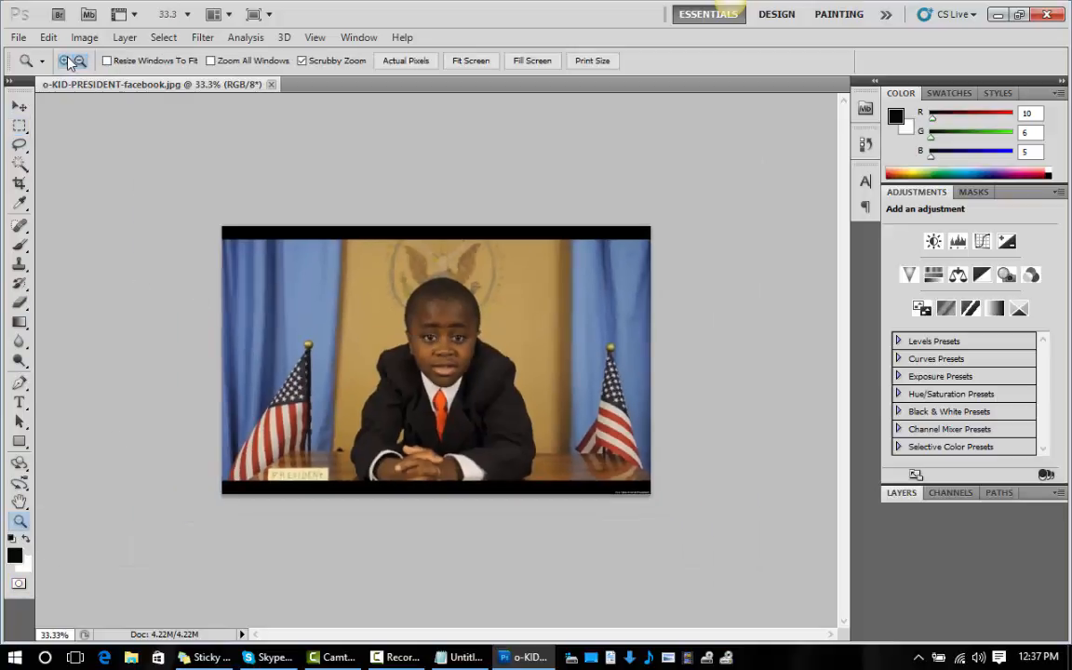
{"action": "left_click", "coordinate": [68, 61]}
{"action": "left_click", "coordinate": [460, 349]}
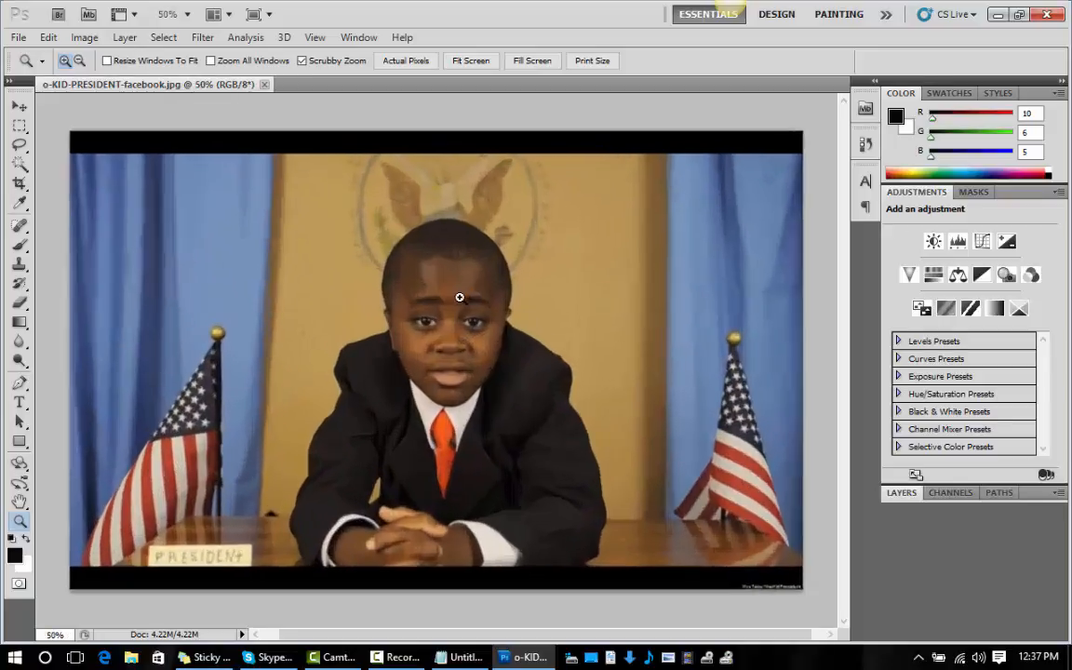
{"action": "left_click", "coordinate": [460, 297]}
{"action": "left_click", "coordinate": [466, 297]}
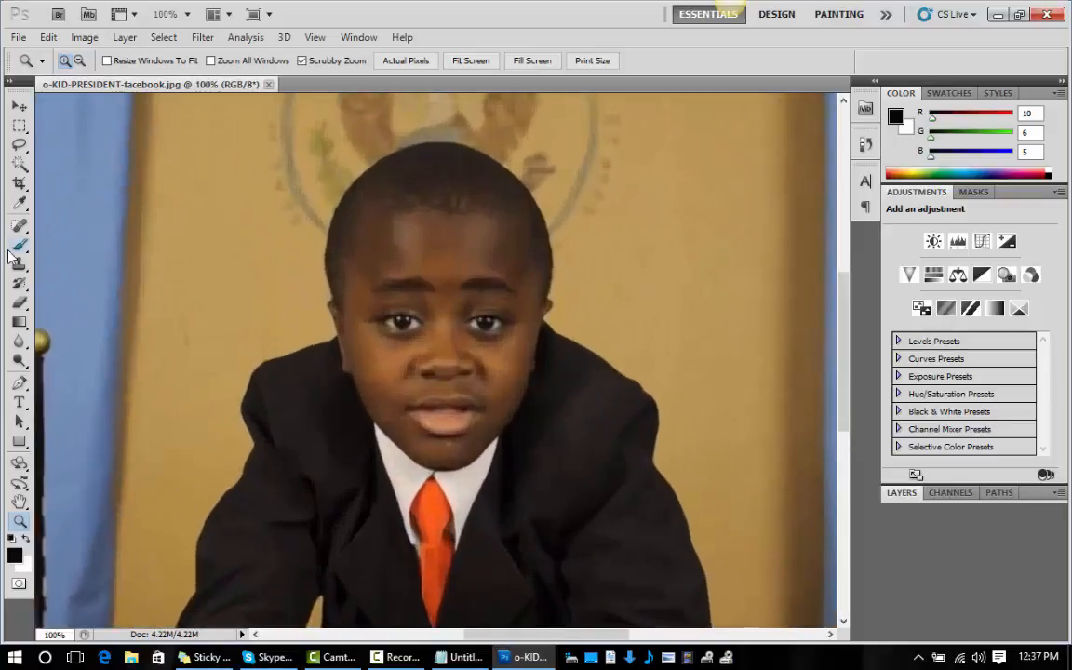
Activate the Magnetic Lasso tool.
{"action": "left_click", "coordinate": [19, 145]}
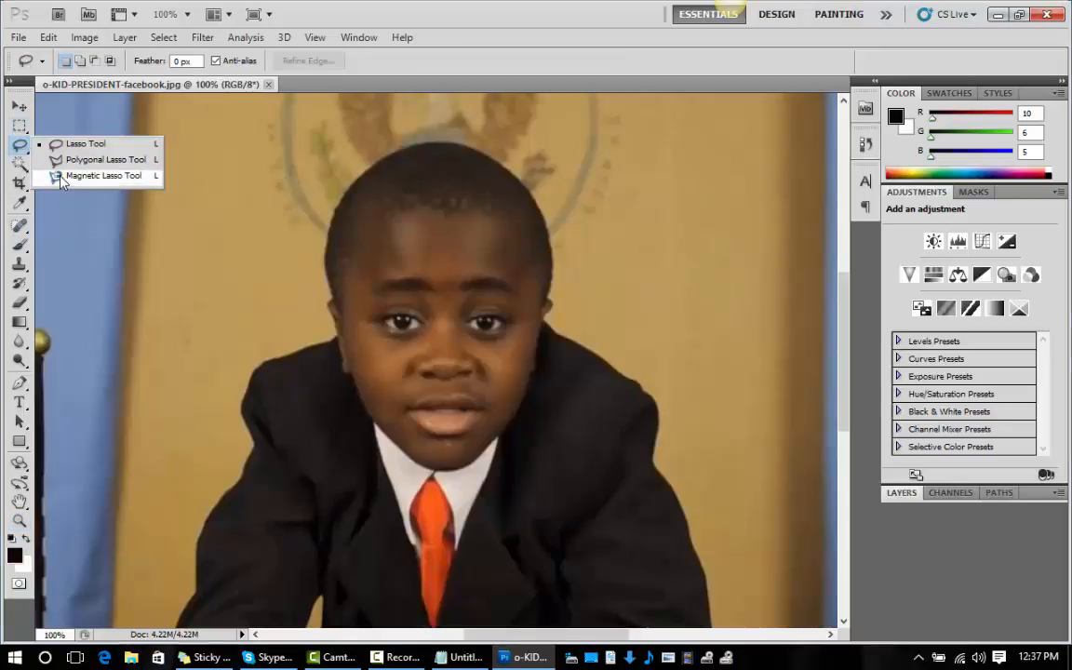
{"action": "left_click", "coordinate": [62, 177]}
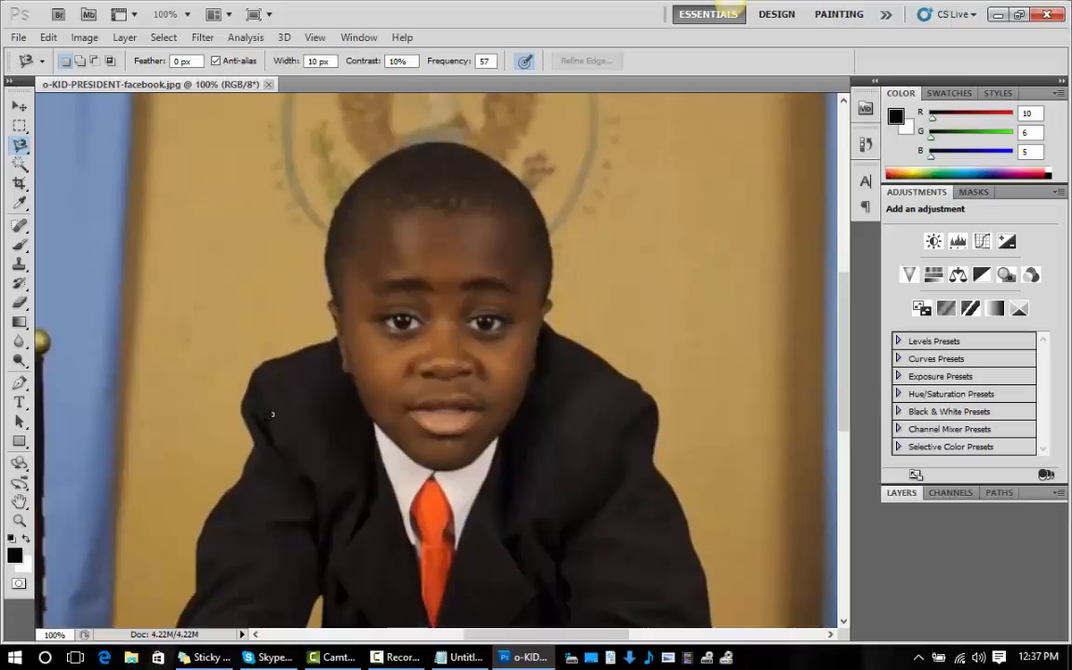
{"action": "left_click", "coordinate": [465, 657]}
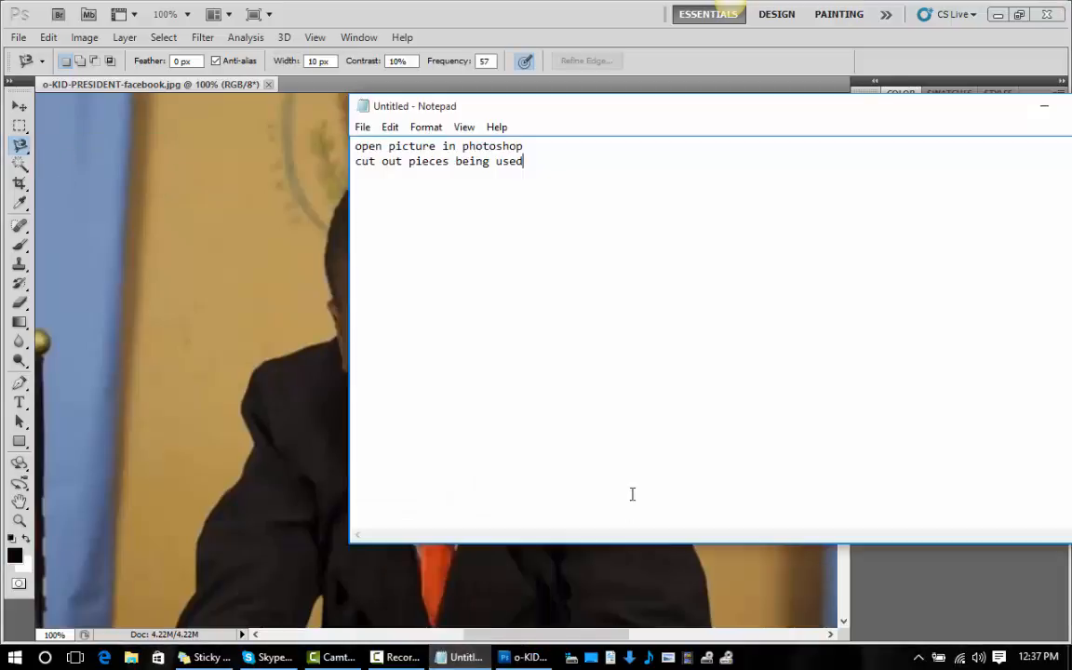
{"action": "left_click", "coordinate": [19, 146]}
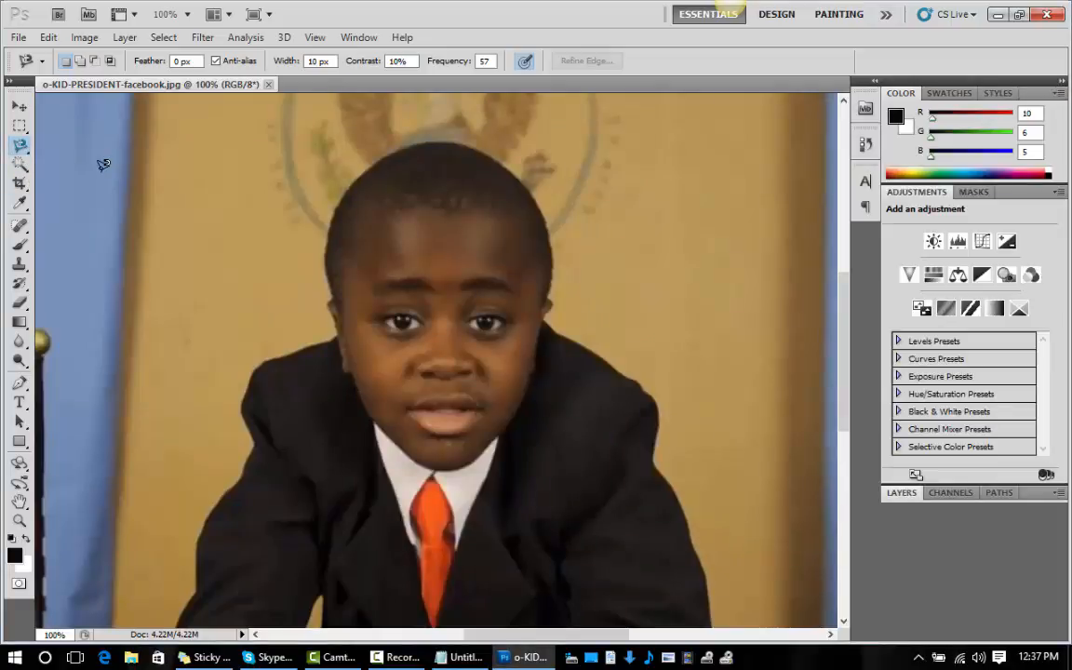
{"action": "left_click", "coordinate": [21, 108]}
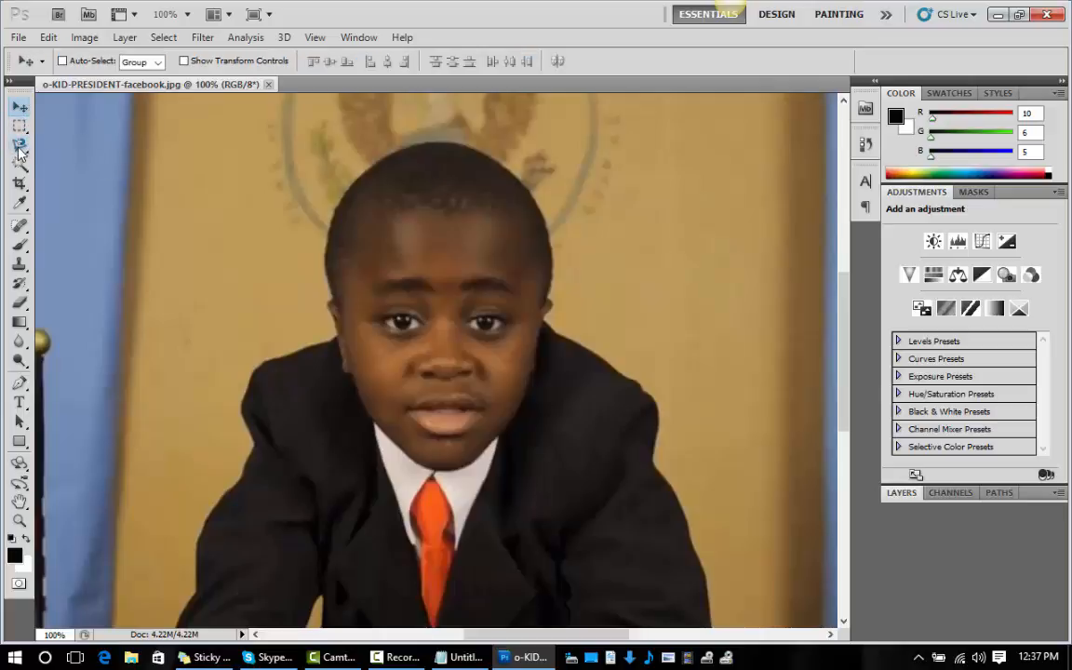
{"action": "left_click", "coordinate": [20, 144]}
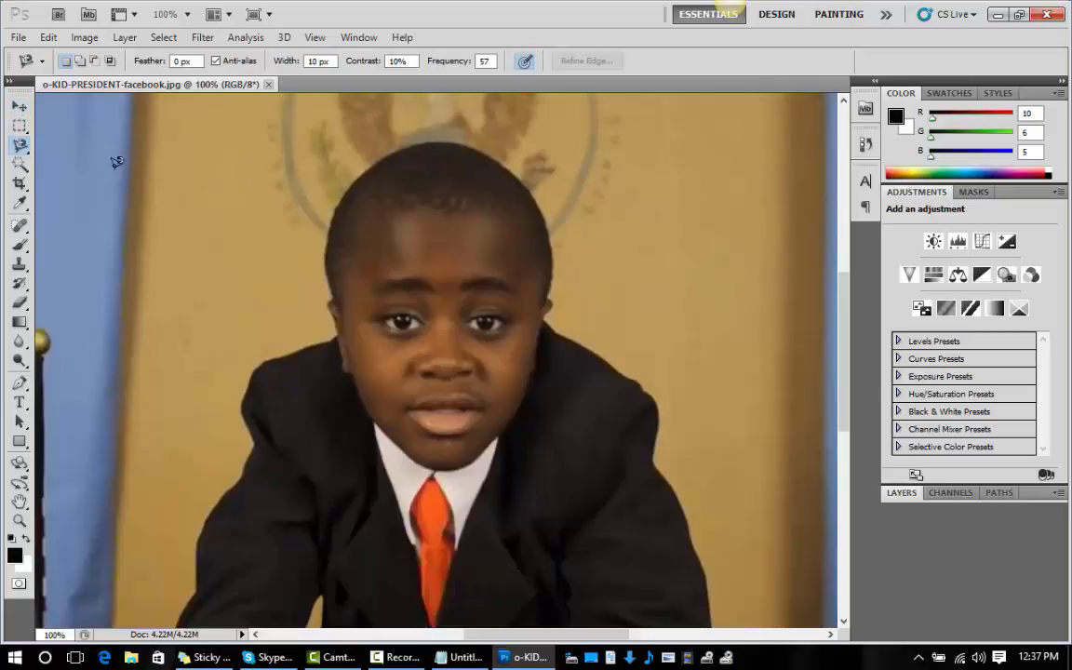
{"action": "left_click", "coordinate": [23, 164]}
{"action": "left_click", "coordinate": [23, 149]}
{"action": "left_click", "coordinate": [21, 146]}
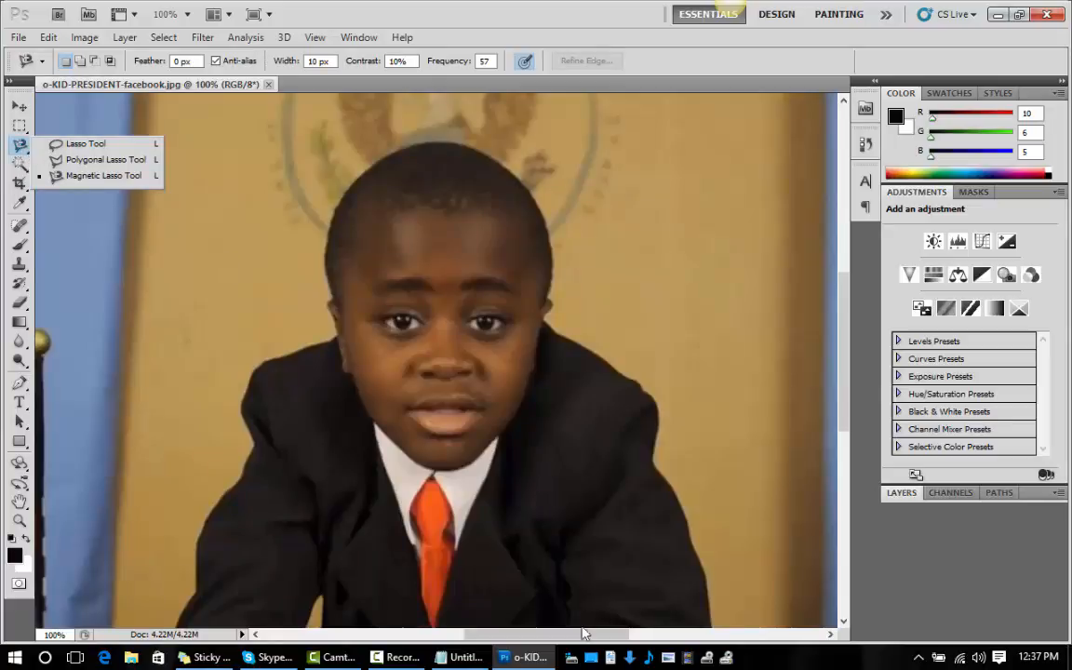
Switch to the Notepad note and add a third line reading "magnetic lasso".
{"action": "left_click", "coordinate": [463, 657]}
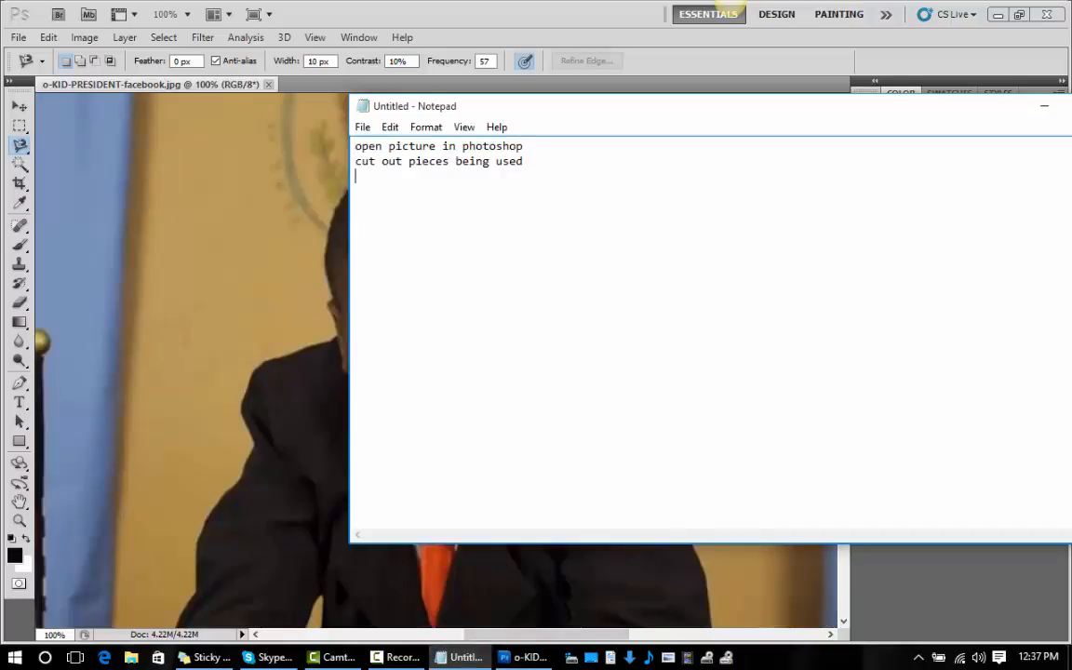
{"action": "type", "text": "magnetic l"}
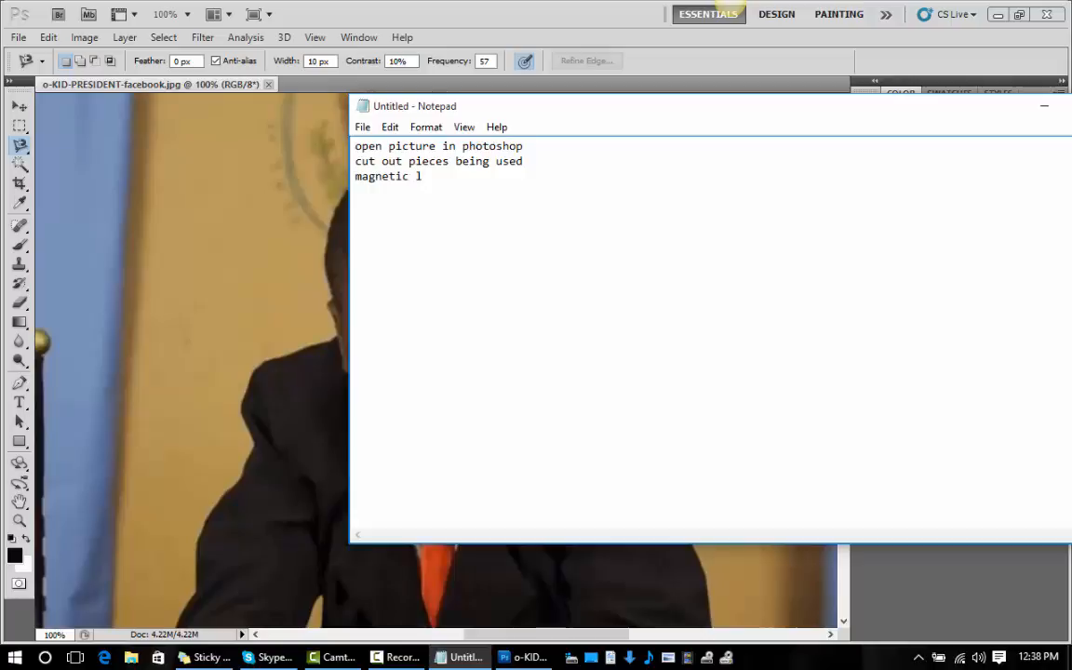
{"action": "type", "text": "A"}
{"action": "key", "text": "BackSpace"}
{"action": "type", "text": "asso"}
Back in Photoshop, trace the boy's head with the Magnetic Lasso and cut the selection out of the photo.
{"action": "left_click", "coordinate": [300, 326]}
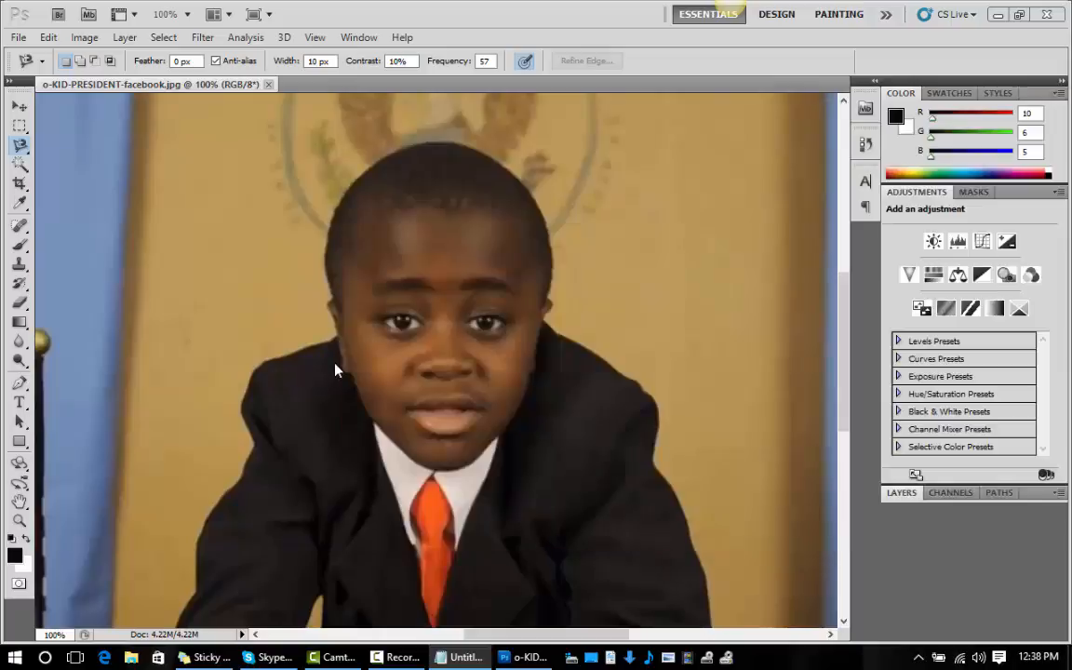
{"action": "left_click", "coordinate": [370, 165]}
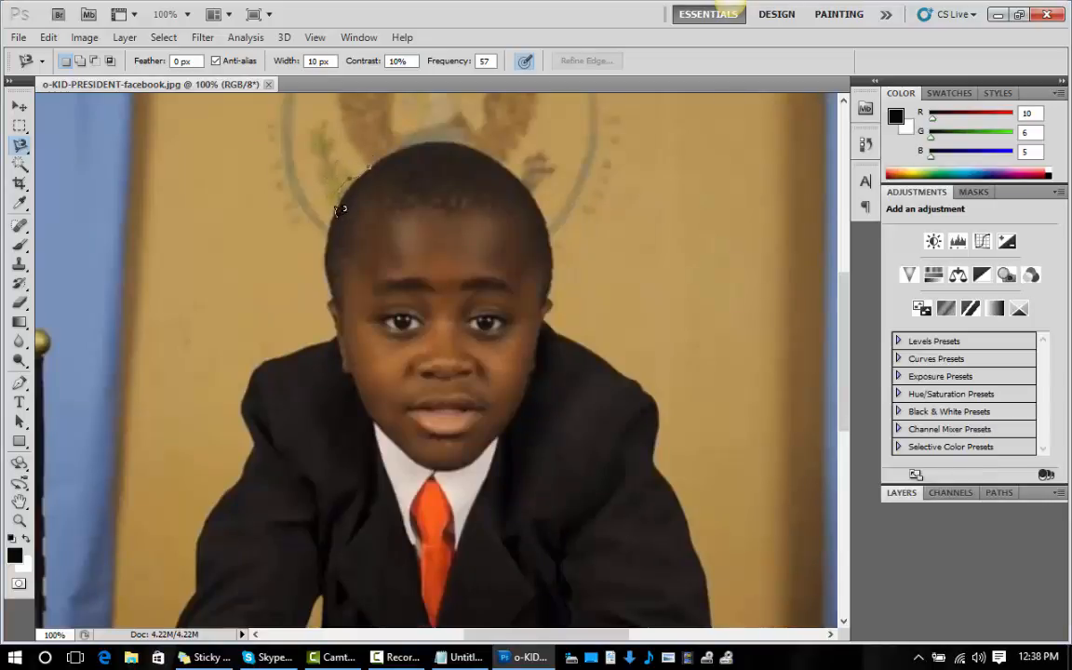
{"action": "key", "text": "BackSpace"}
{"action": "key", "text": "BackSpace"}
{"action": "left_click", "coordinate": [357, 175]}
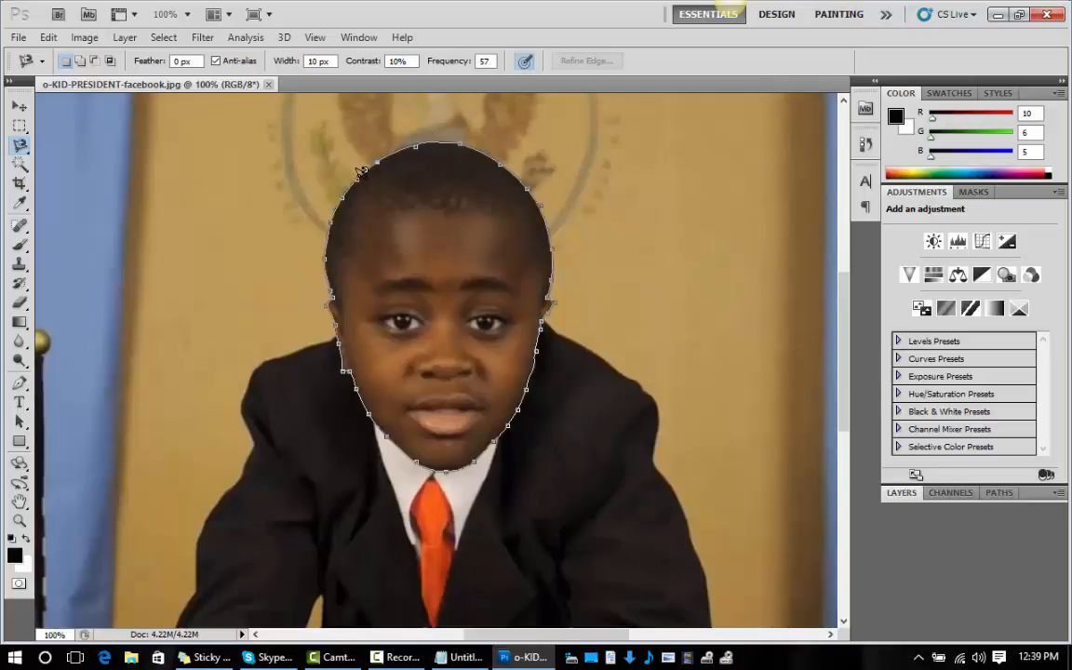
{"action": "left_click", "coordinate": [362, 172]}
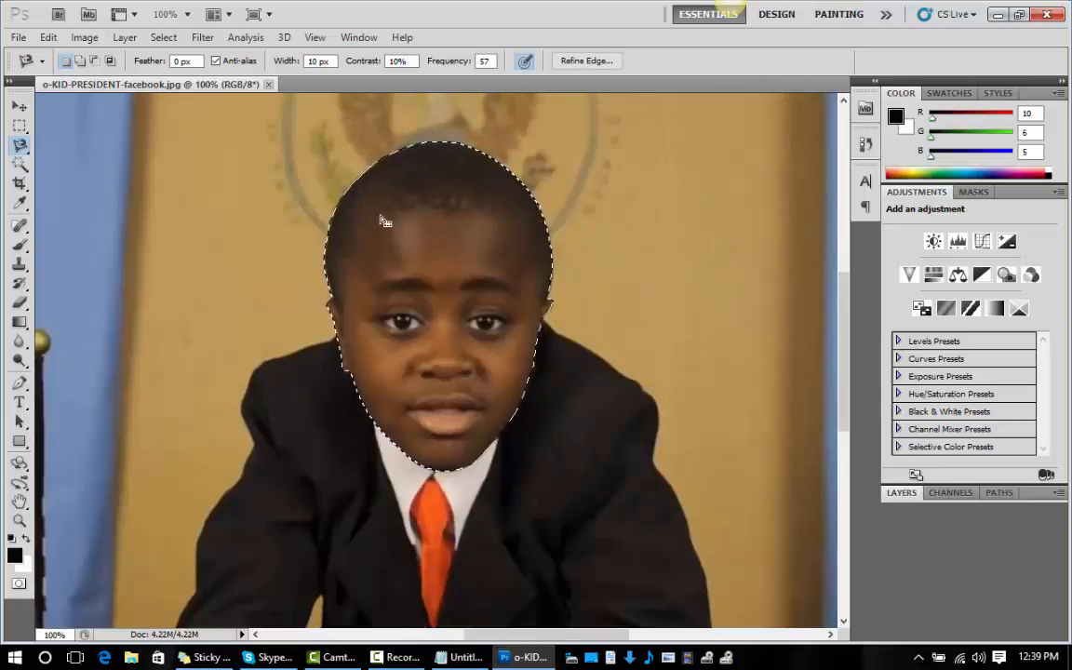
{"action": "left_click", "coordinate": [19, 37]}
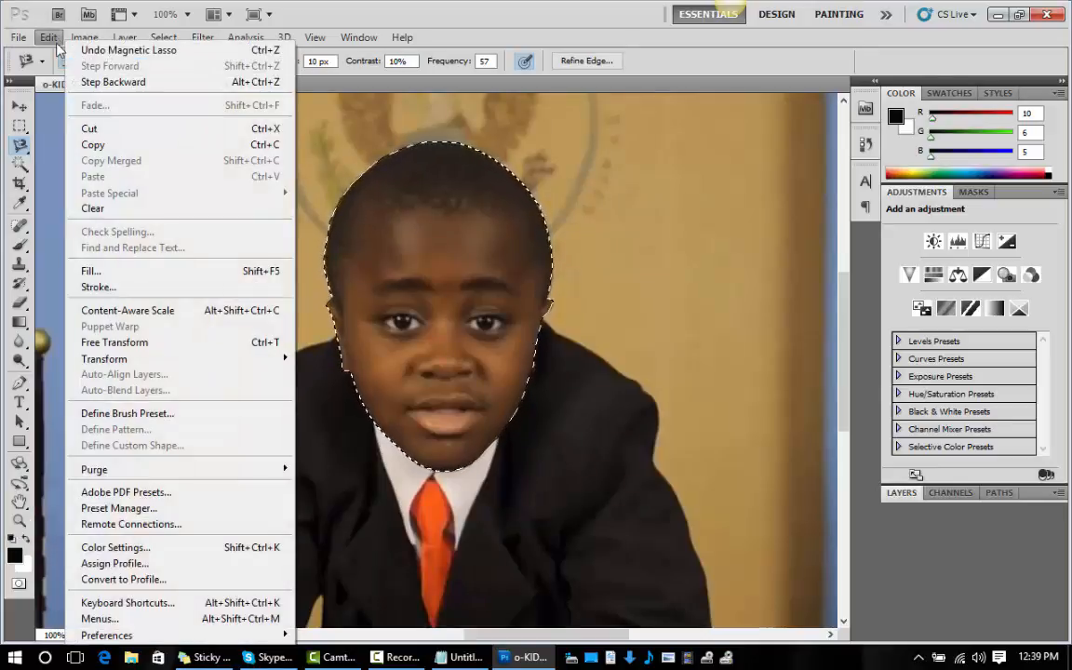
{"action": "left_click", "coordinate": [91, 129]}
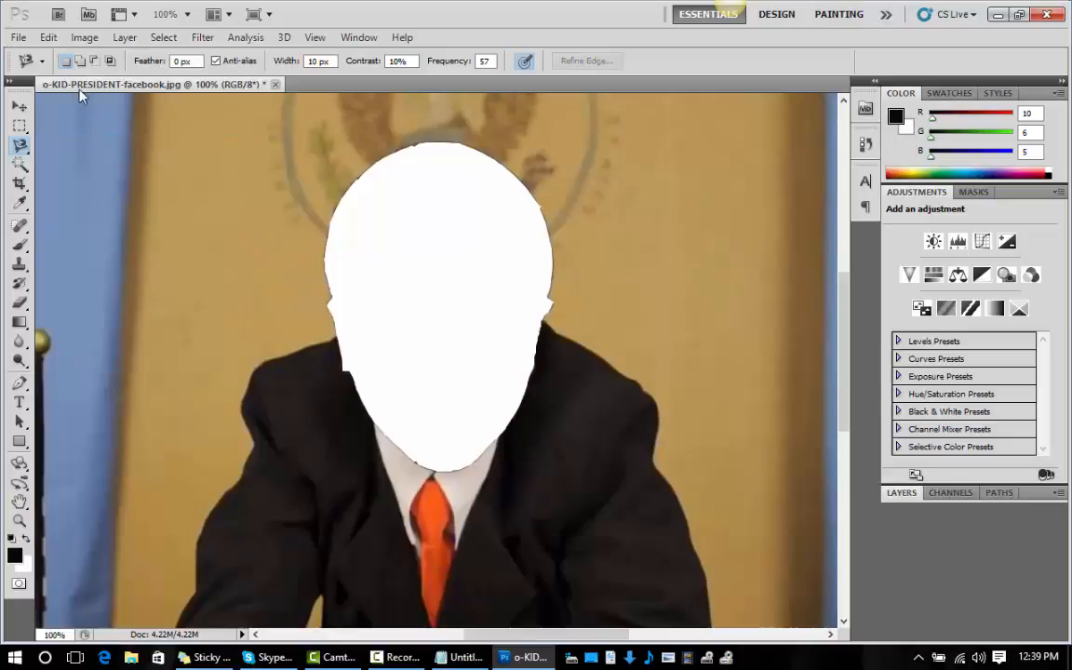
Create a new 275 x 393 pixel document from the Clipboard preset with a white background and paste the cut-out head into it.
{"action": "left_click", "coordinate": [13, 39]}
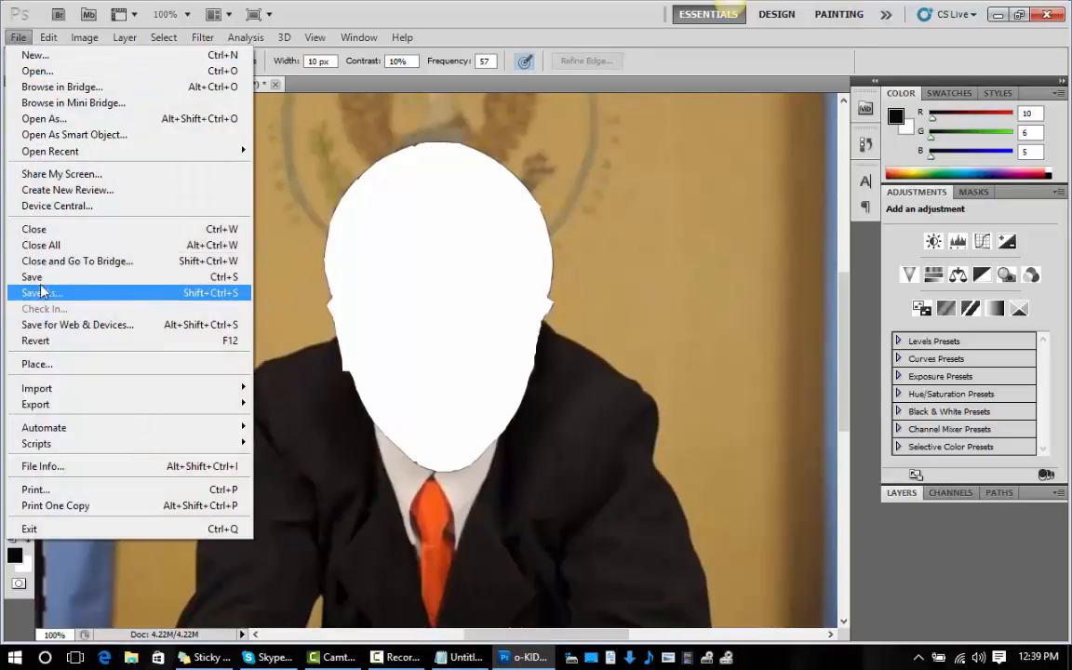
{"action": "left_click", "coordinate": [43, 57]}
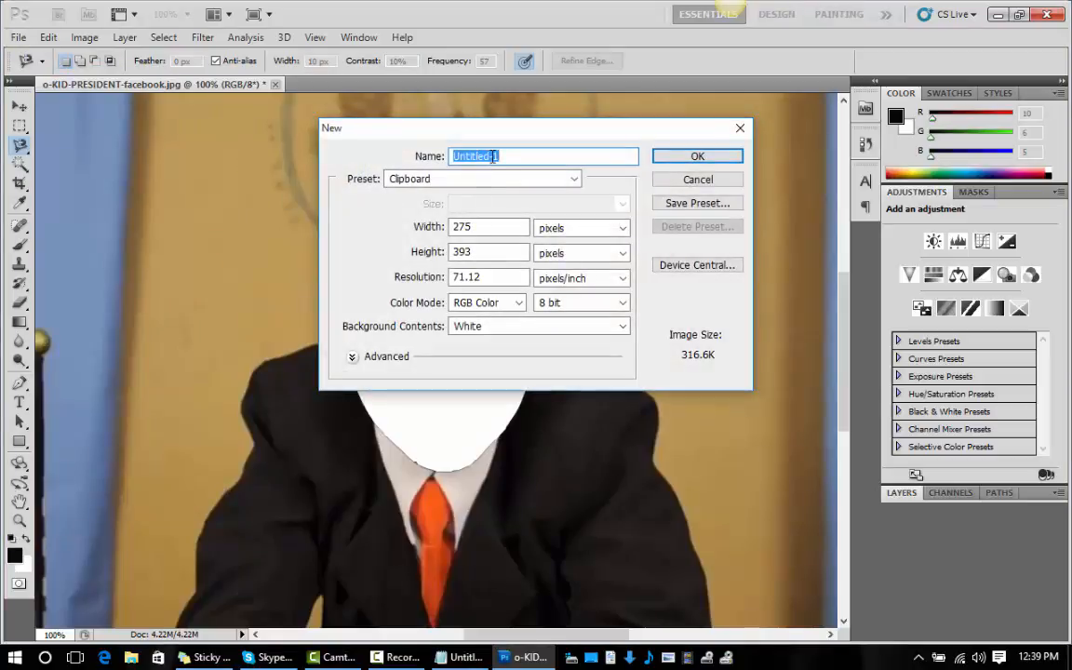
{"action": "left_click", "coordinate": [668, 155]}
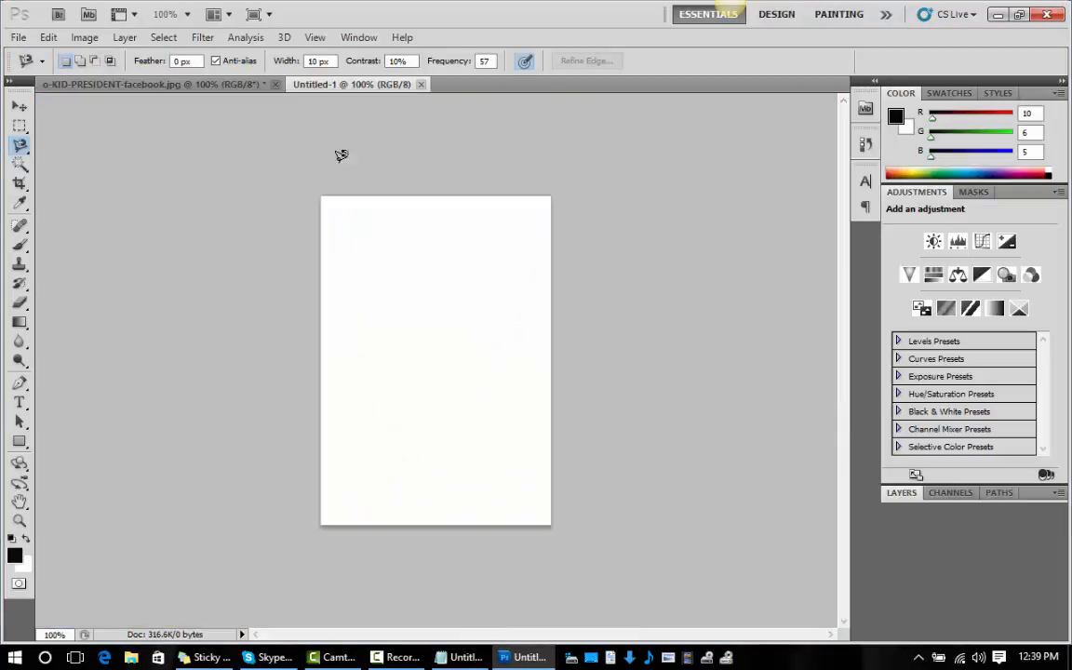
{"action": "left_click", "coordinate": [18, 37]}
{"action": "mouse_move", "coordinate": [49, 37]}
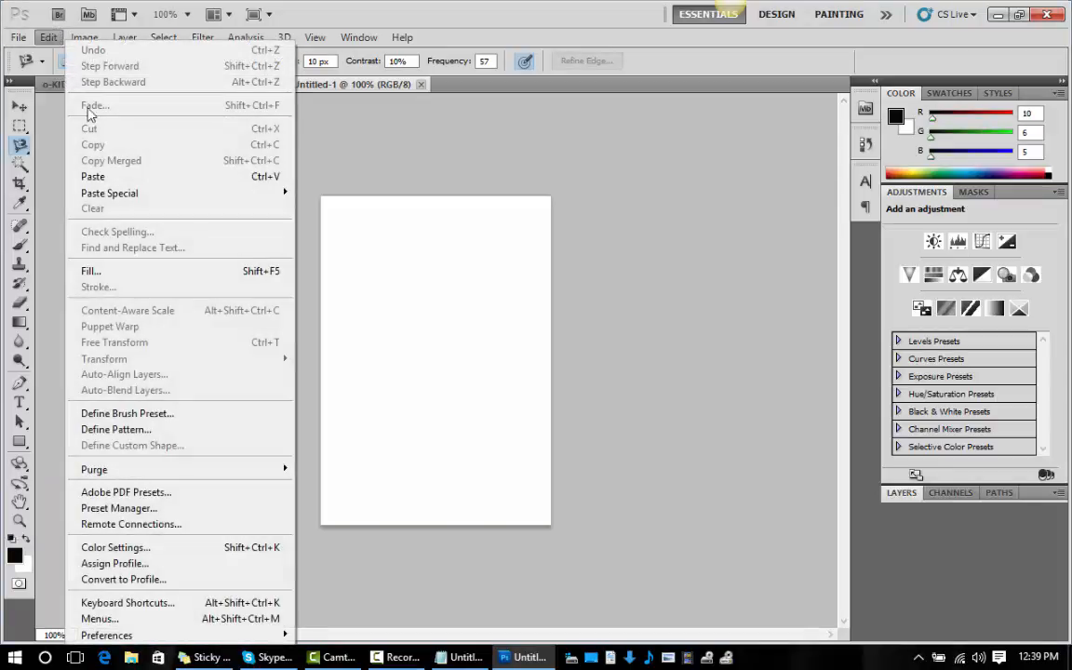
{"action": "left_click", "coordinate": [93, 175]}
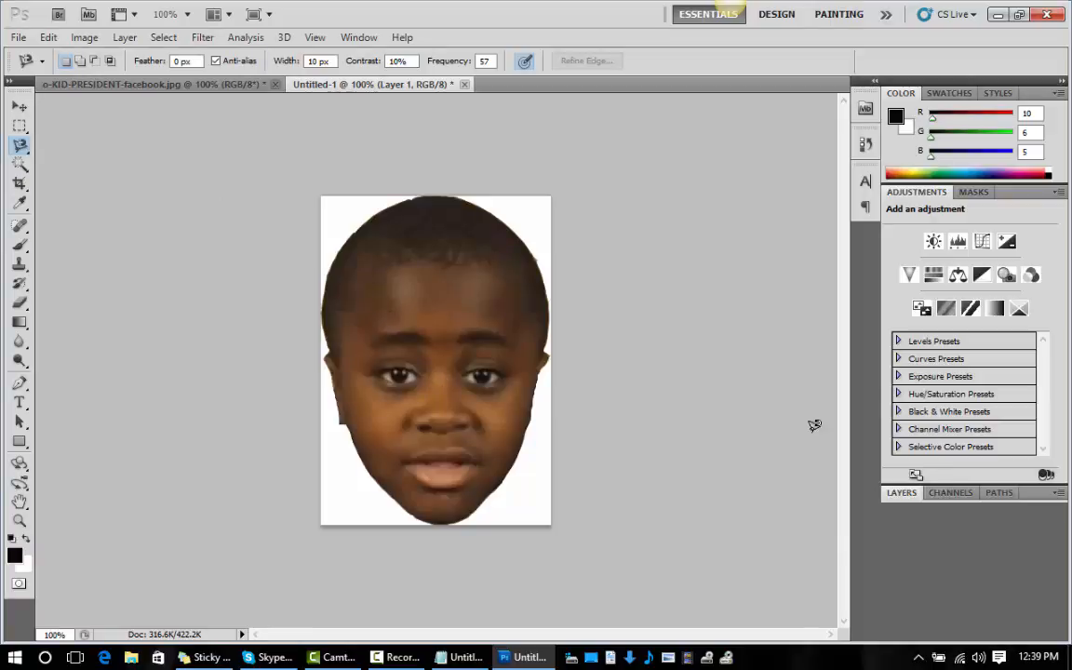
Show the new document's layers and delete the Background layer behind the head.
{"action": "left_click", "coordinate": [358, 37]}
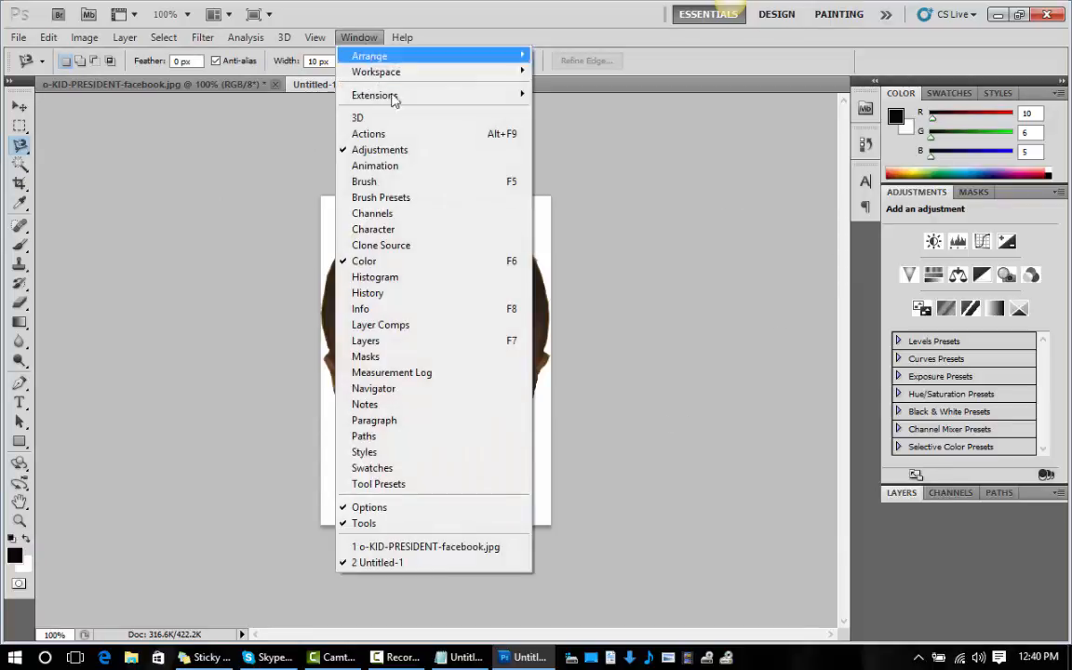
{"action": "left_click", "coordinate": [376, 341]}
{"action": "left_click", "coordinate": [919, 596]}
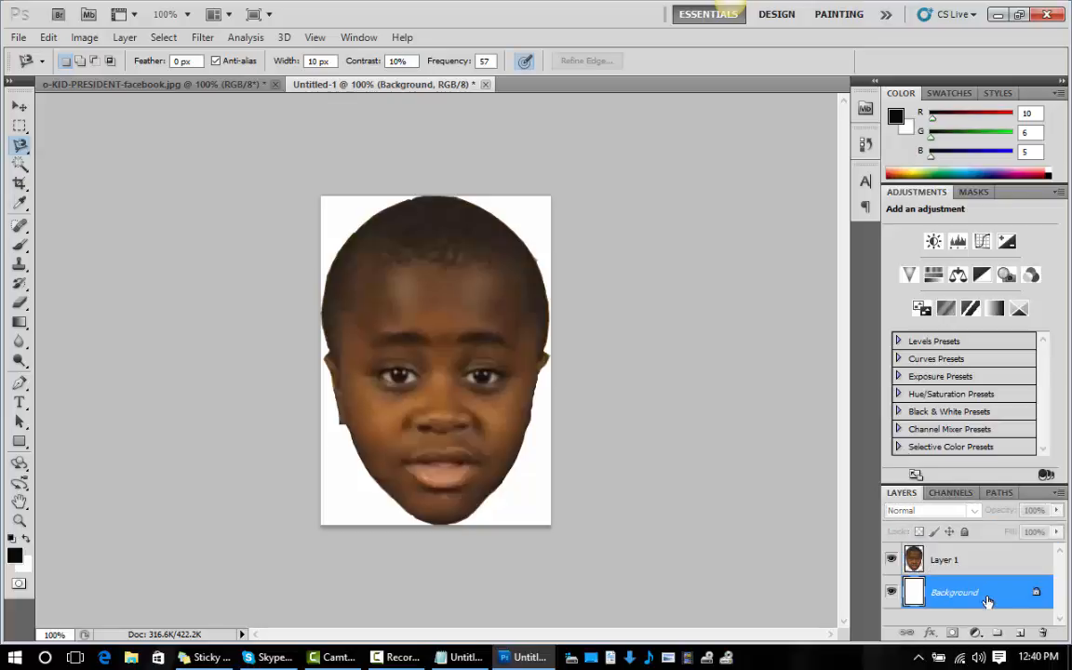
{"action": "right_click", "coordinate": [921, 595]}
{"action": "left_click", "coordinate": [939, 497]}
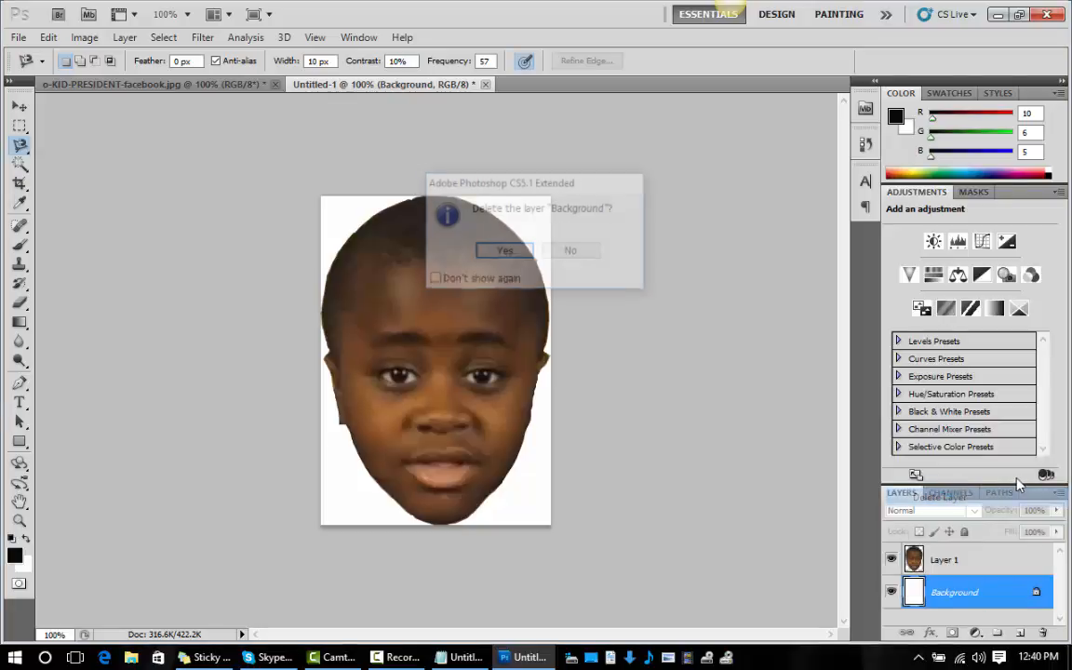
{"action": "left_click", "coordinate": [520, 260]}
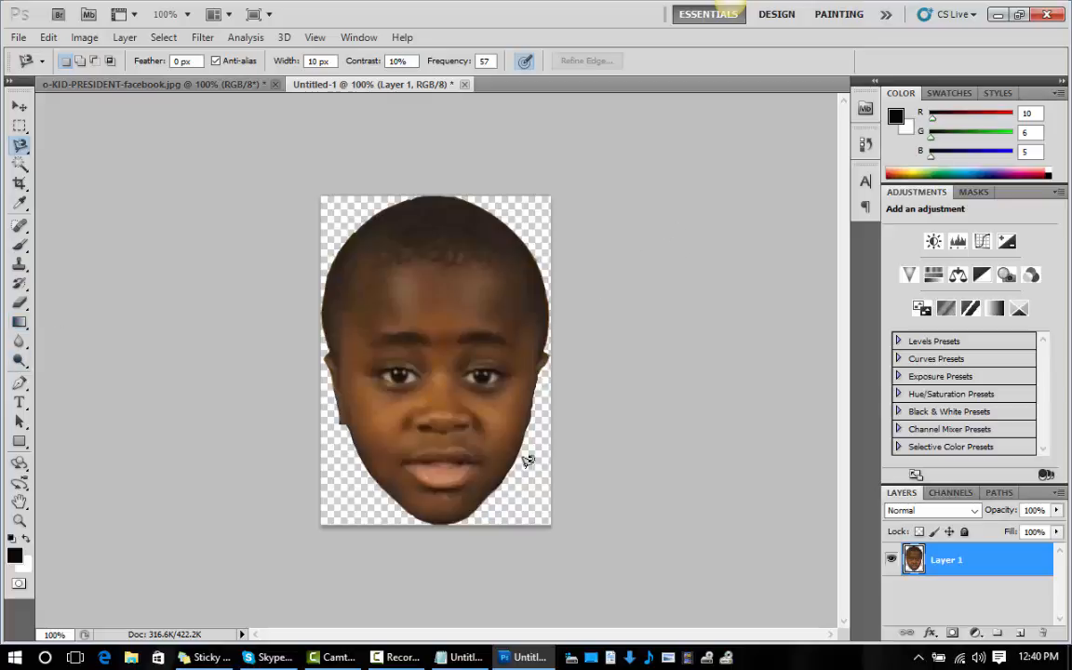
Blur the cut-out head's outer edges along the sides, chin and top using the Blur tool with a 41 px brush at 50% strength.
{"action": "left_click", "coordinate": [19, 345]}
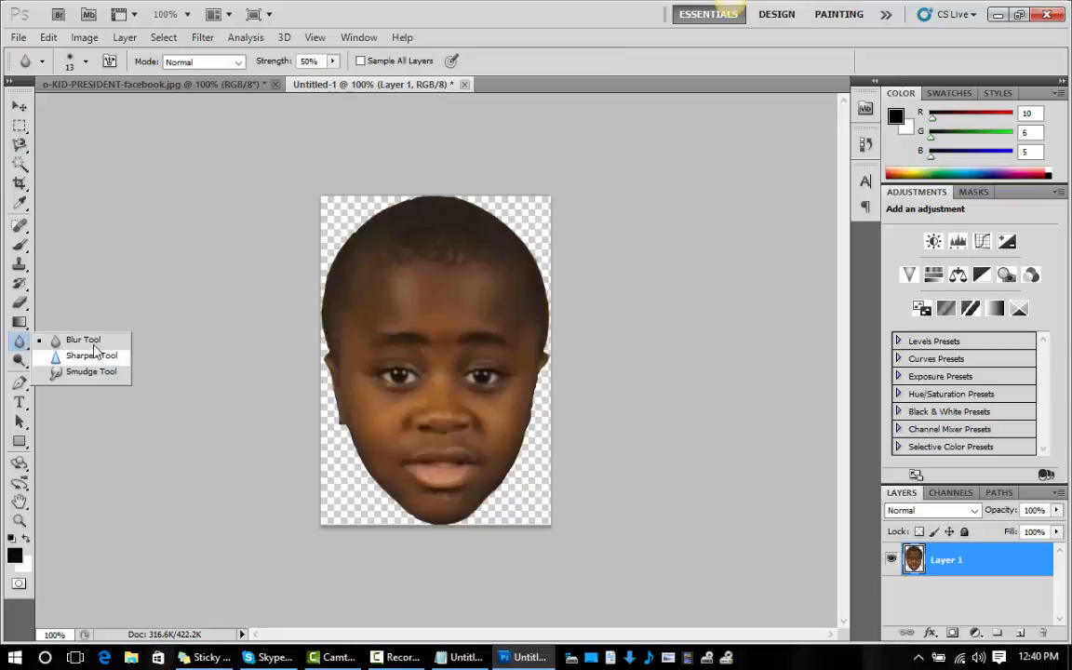
{"action": "left_click", "coordinate": [72, 343]}
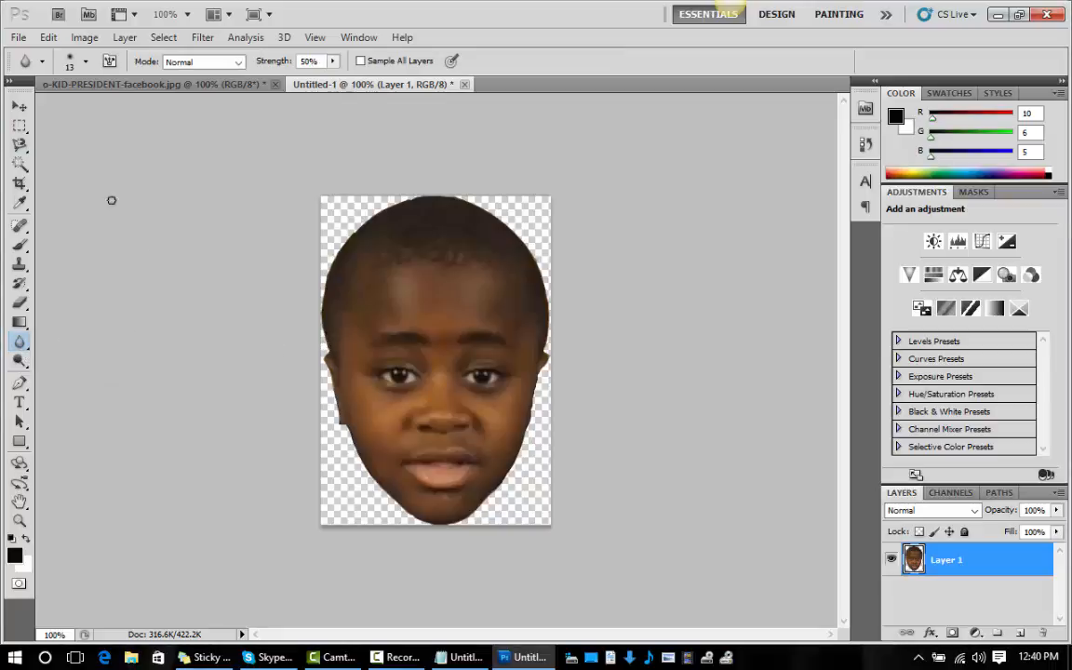
{"action": "left_click", "coordinate": [86, 62]}
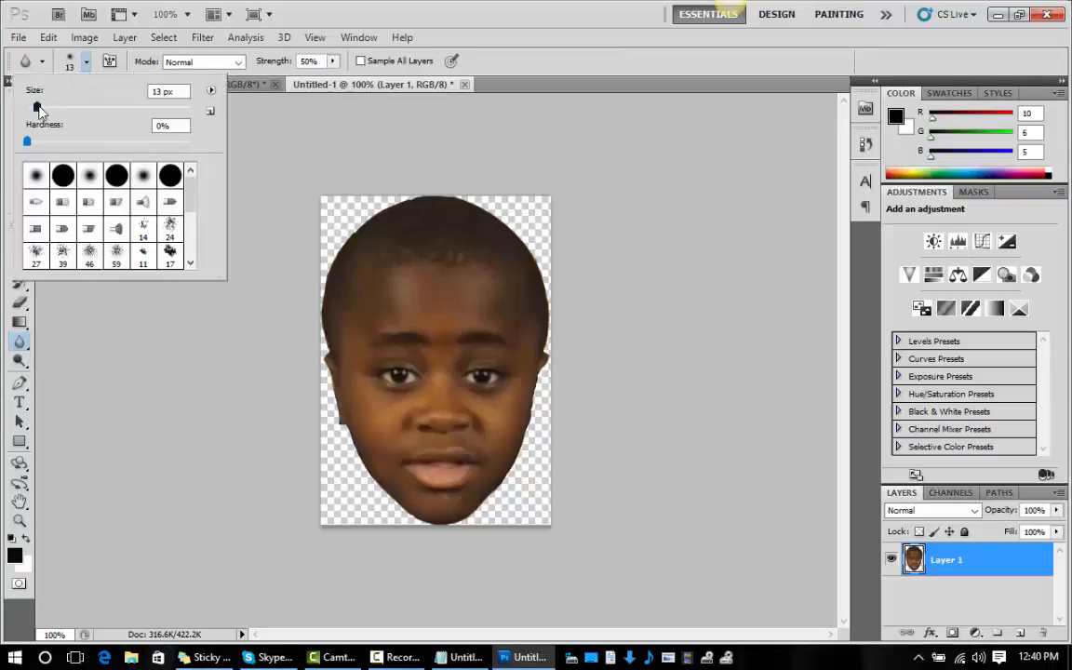
{"action": "left_click_drag", "start_coordinate": [37, 107], "coordinate": [58, 108]}
{"action": "left_click", "coordinate": [249, 150]}
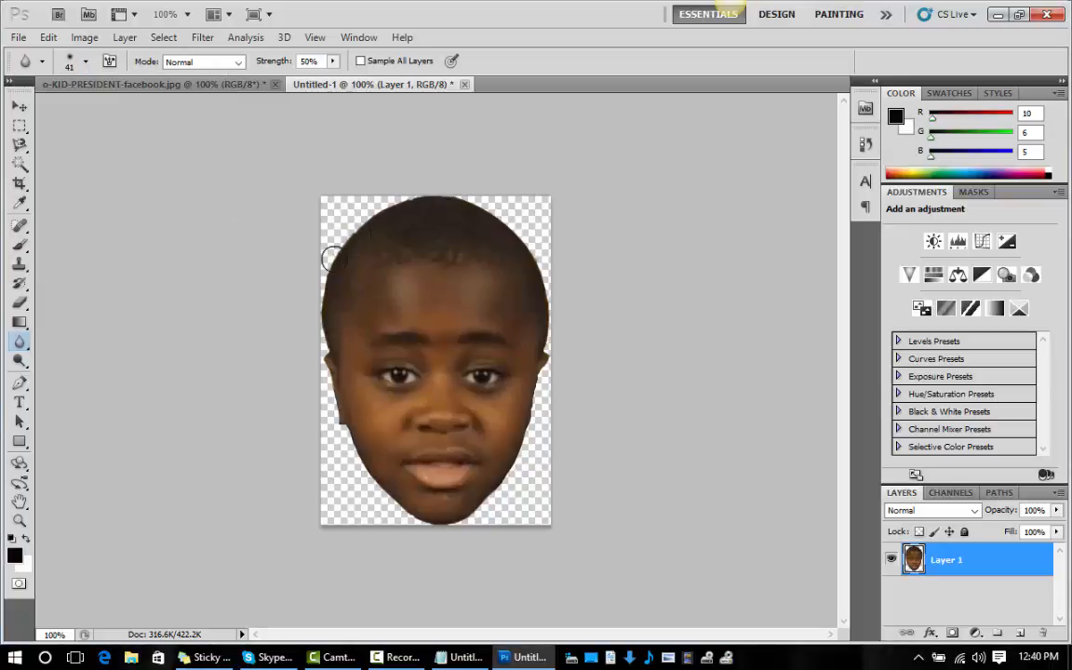
{"action": "mouse_move", "coordinate": [318, 393]}
{"action": "left_mouse_down"}
{"action": "mouse_move", "coordinate": [337, 429]}
{"action": "mouse_move", "coordinate": [365, 450]}
{"action": "mouse_move", "coordinate": [347, 425]}
{"action": "mouse_move", "coordinate": [411, 529]}
{"action": "mouse_move", "coordinate": [447, 537]}
{"action": "mouse_move", "coordinate": [502, 488]}
{"action": "mouse_move", "coordinate": [387, 519]}
{"action": "mouse_move", "coordinate": [365, 510]}
{"action": "mouse_move", "coordinate": [445, 537]}
{"action": "mouse_move", "coordinate": [542, 434]}
{"action": "mouse_move", "coordinate": [541, 400]}
{"action": "left_mouse_up"}
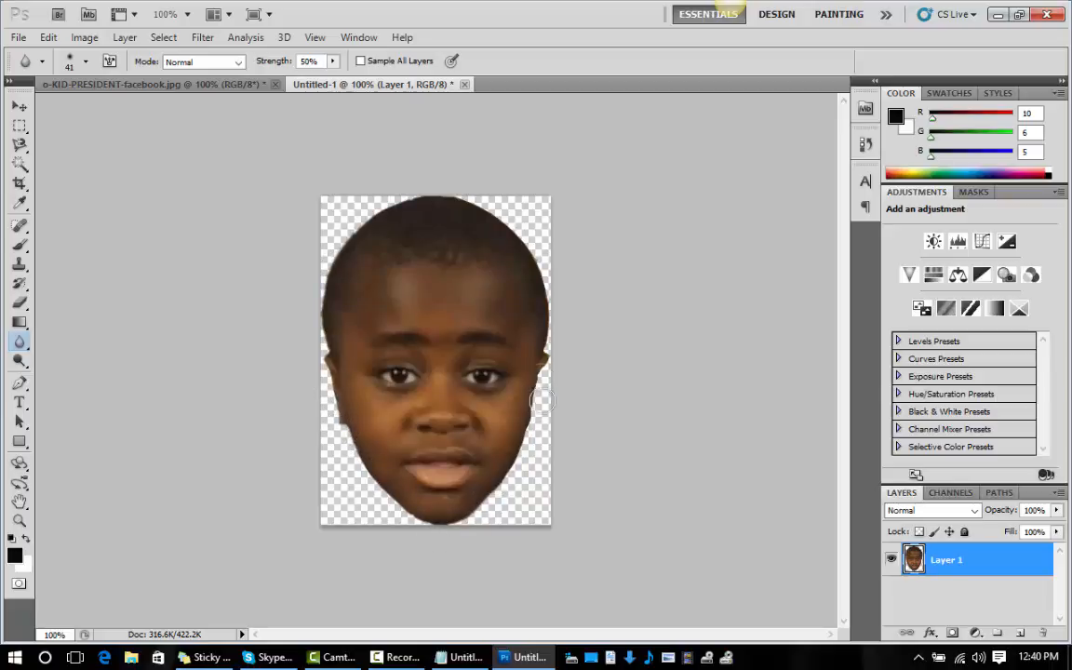
{"action": "mouse_move", "coordinate": [436, 193]}
{"action": "left_mouse_down"}
{"action": "mouse_move", "coordinate": [327, 192]}
{"action": "mouse_move", "coordinate": [373, 215]}
{"action": "left_mouse_up"}
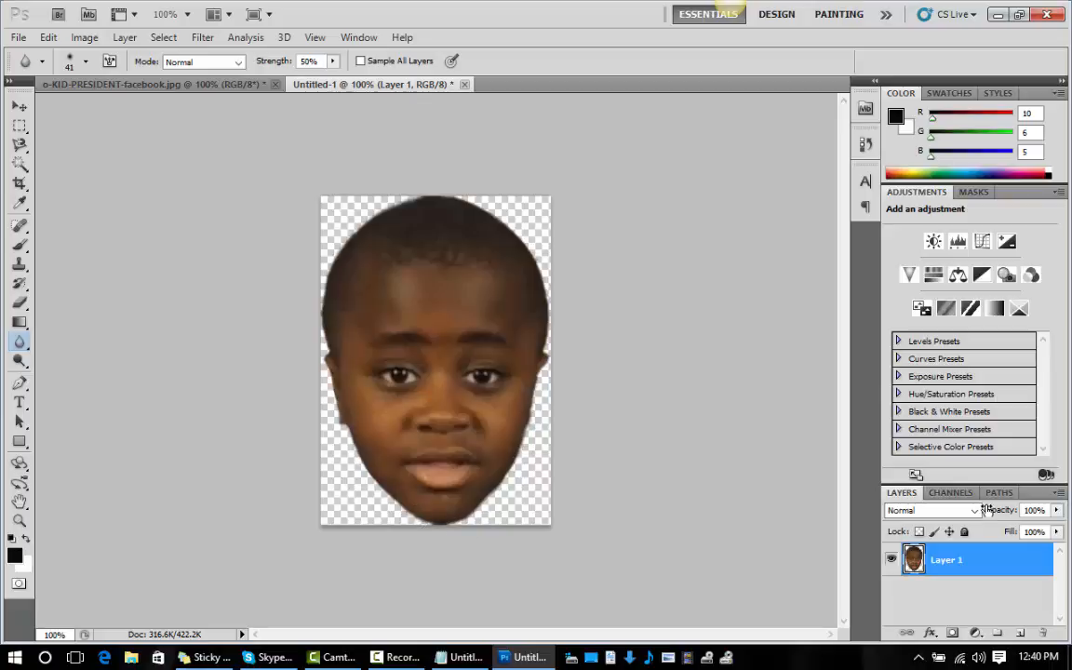
Save a copy of the cut-out head as head.png in the parody folder, in PNG format without interlacing.
{"action": "left_click", "coordinate": [18, 37]}
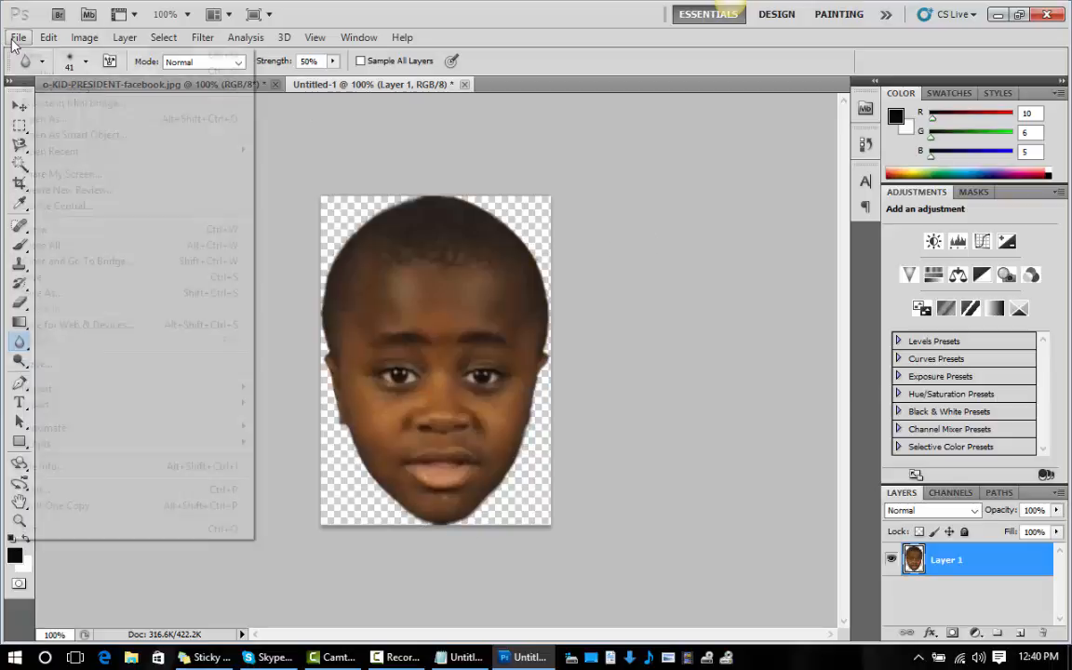
{"action": "left_click", "coordinate": [62, 292]}
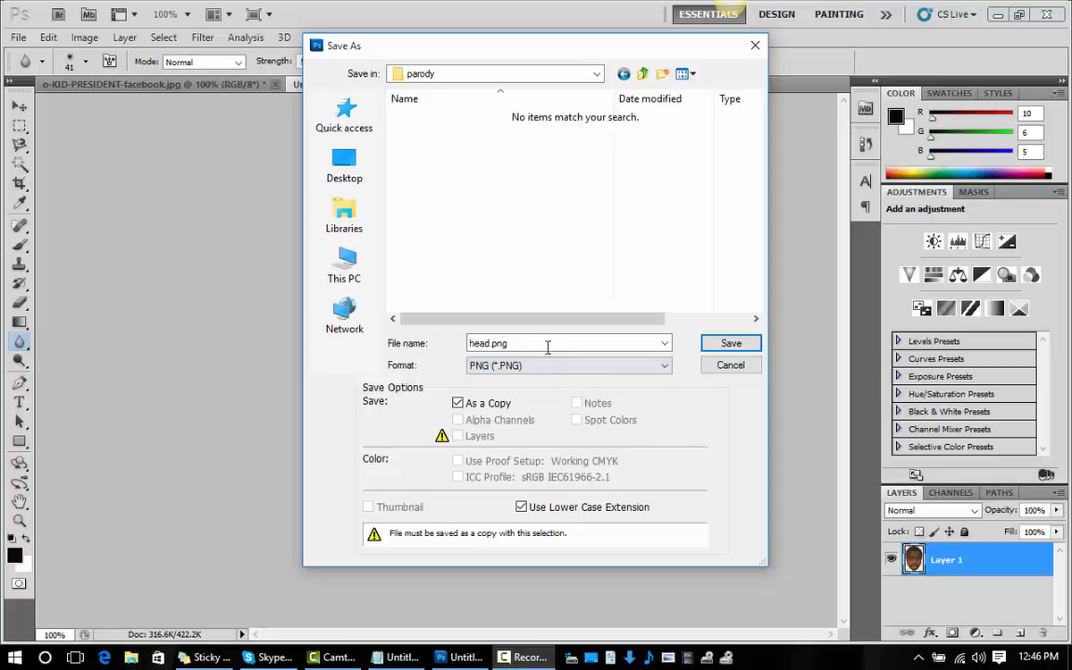
{"action": "left_click", "coordinate": [731, 345]}
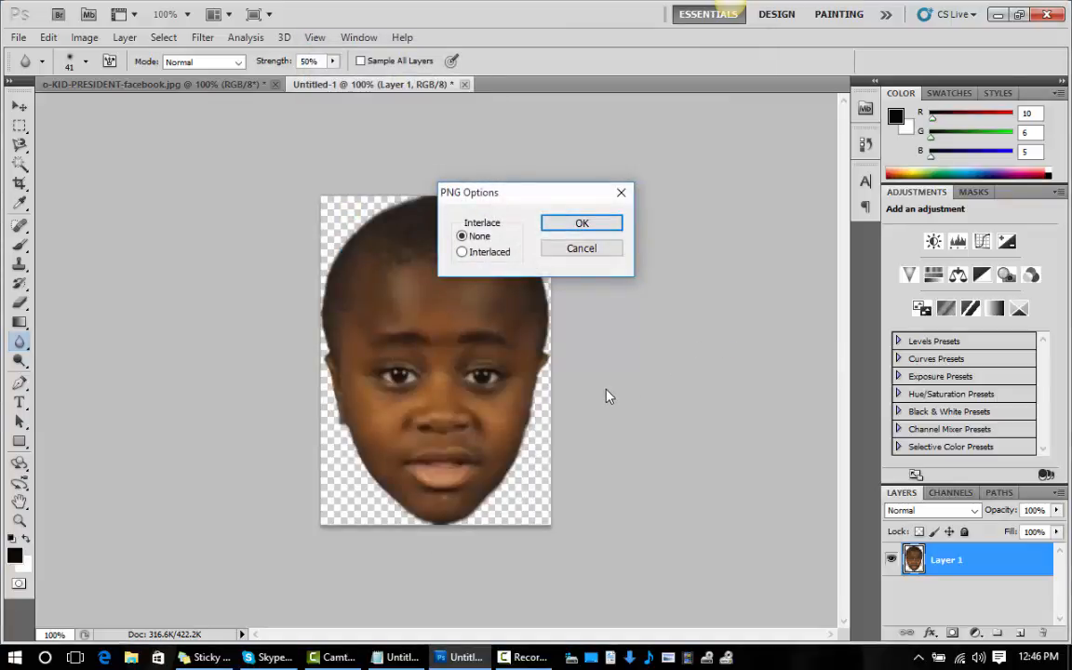
{"action": "left_click", "coordinate": [597, 224]}
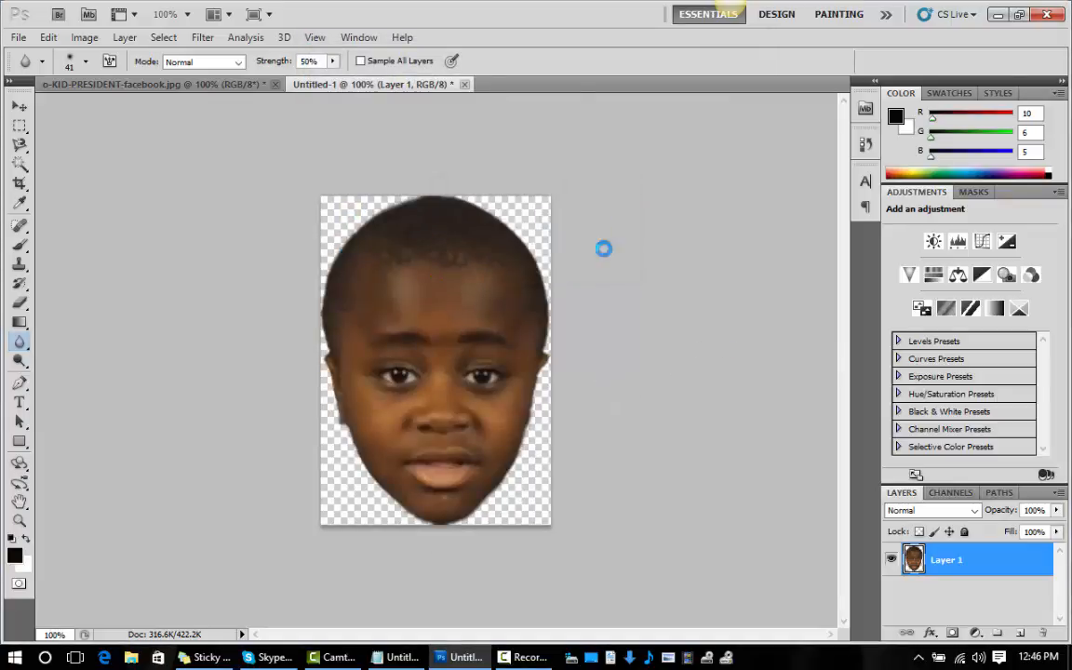
Minimize Photoshop and Camtasia Studio, launch After Effects CS5.5 and dismiss its QuickTime warning.
{"action": "left_click", "coordinate": [526, 659]}
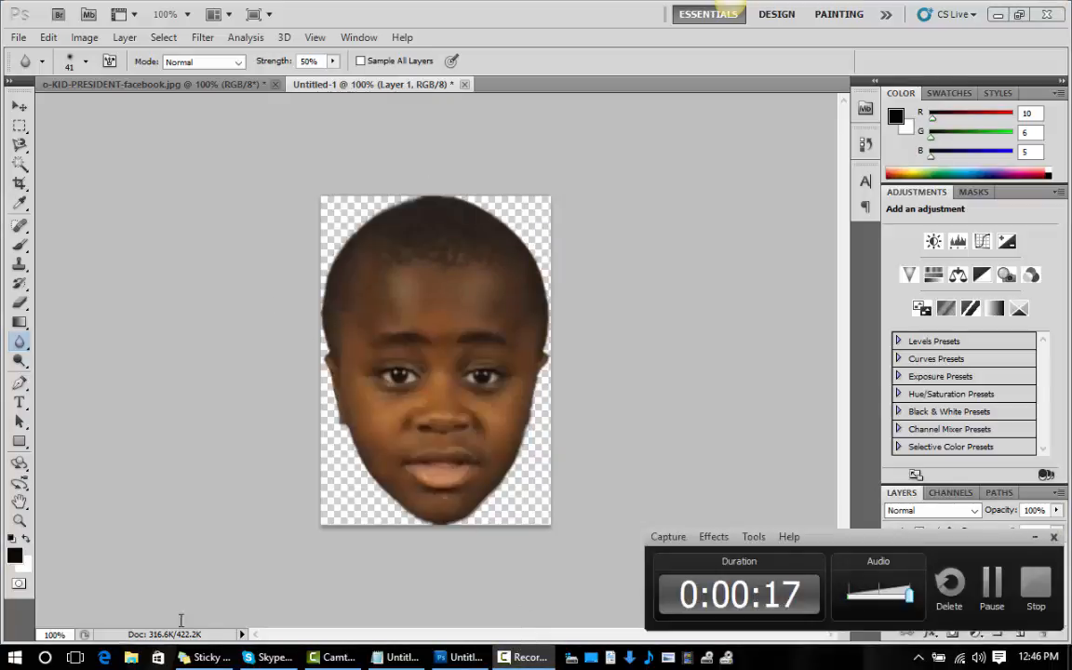
{"action": "left_click", "coordinate": [996, 16]}
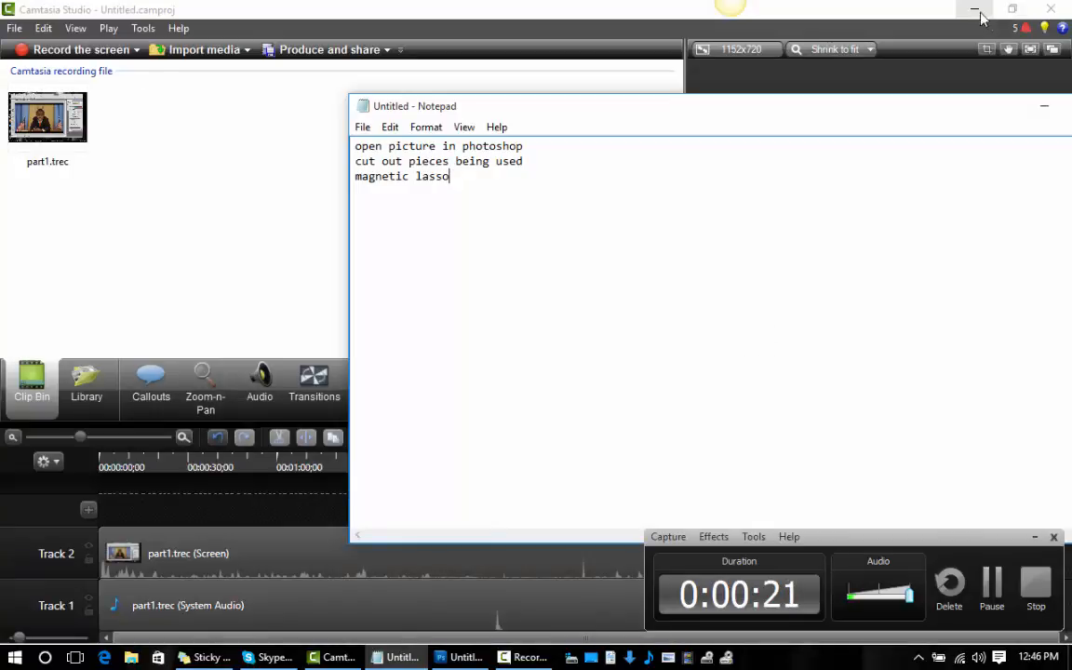
{"action": "left_click", "coordinate": [977, 11]}
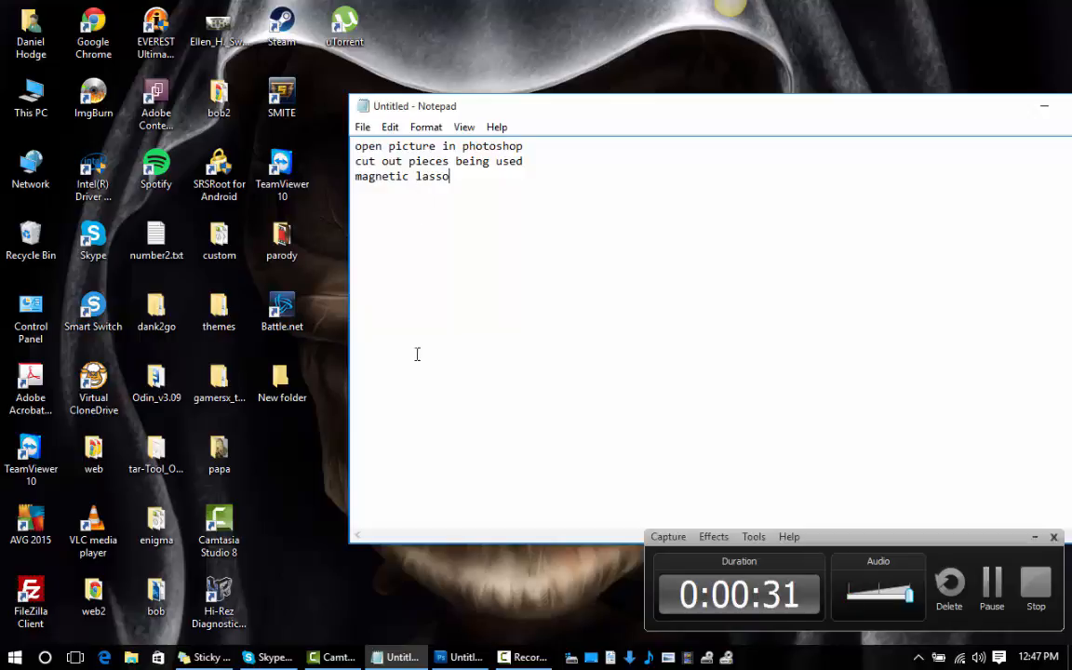
{"action": "left_click", "coordinate": [15, 659]}
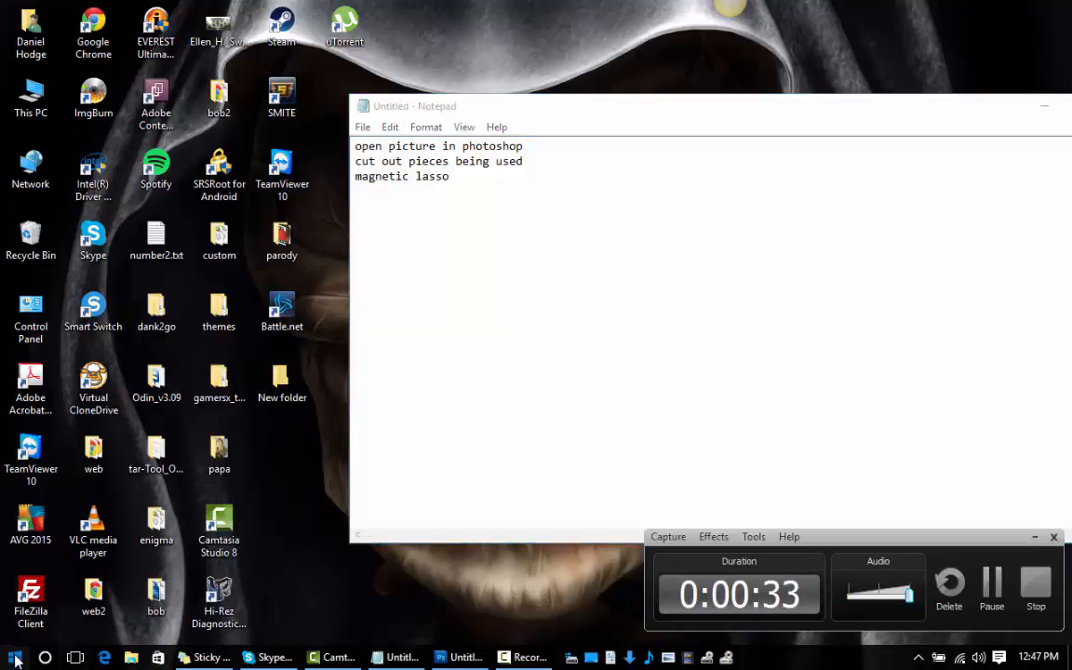
{"action": "left_click", "coordinate": [598, 478]}
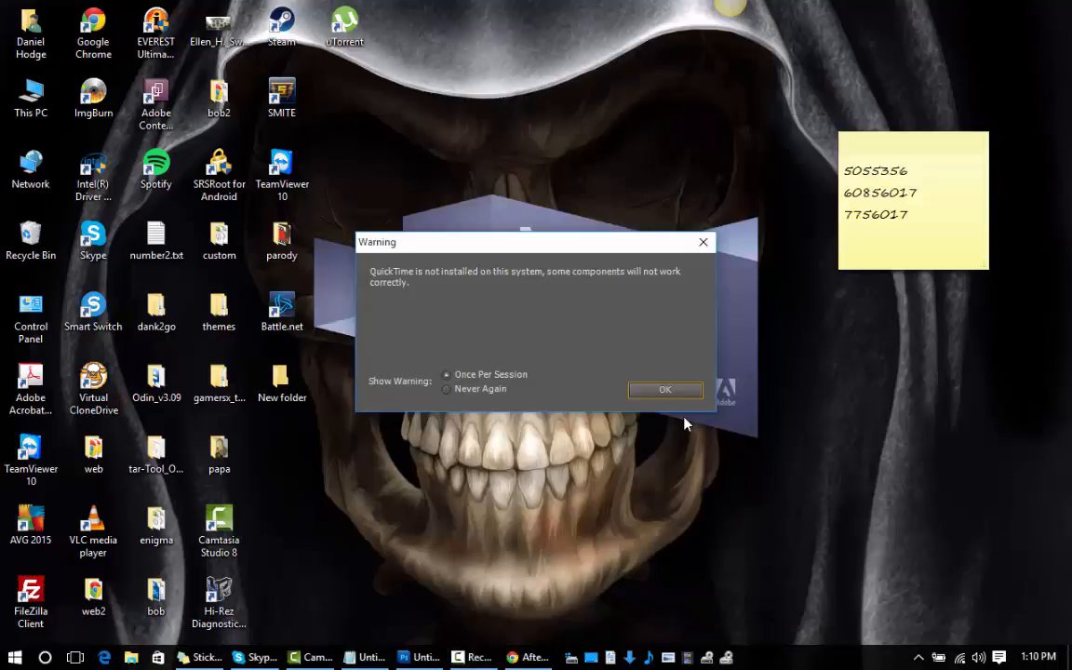
{"action": "left_click", "coordinate": [670, 392]}
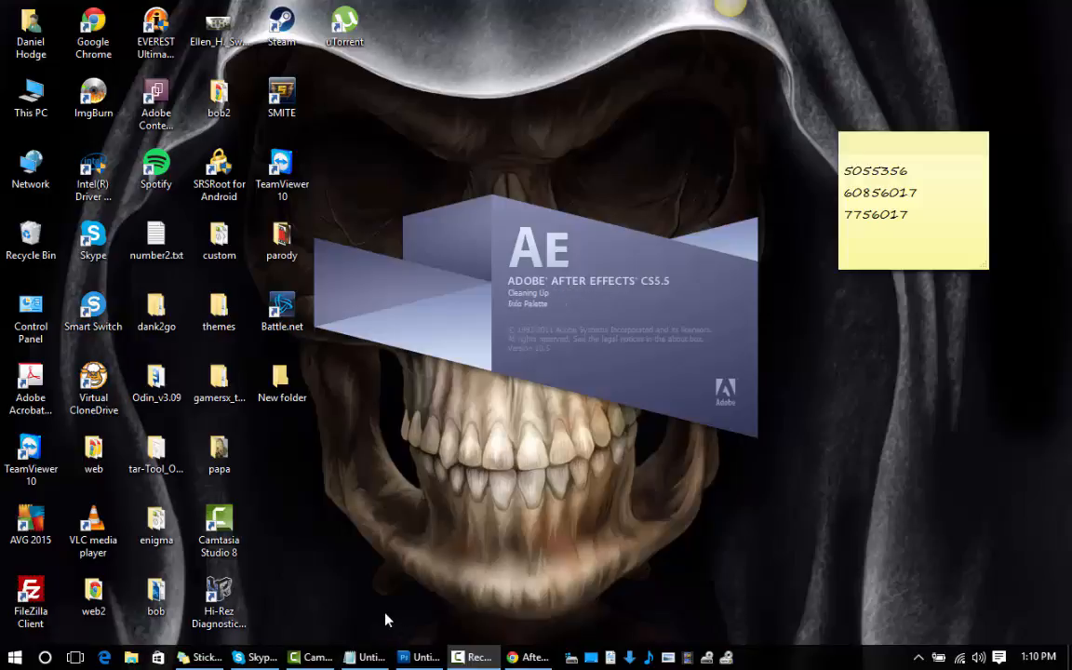
Switch to the Notepad note and insert several blank lines between "magnetic lasso" and the expression code.
{"action": "left_click", "coordinate": [372, 658]}
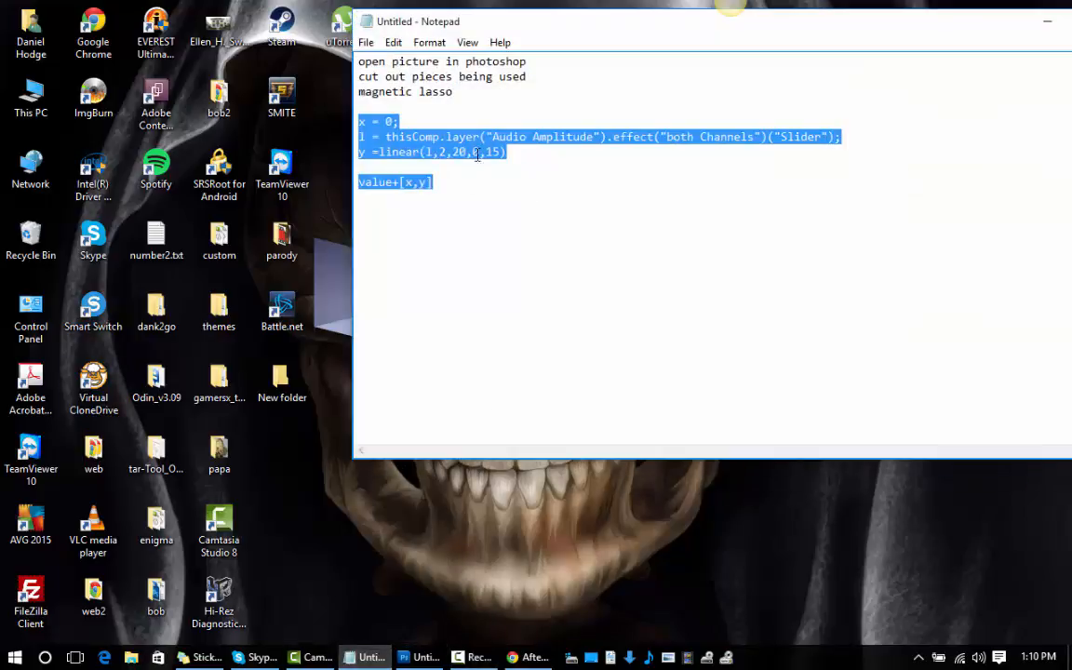
{"action": "left_click", "coordinate": [412, 110]}
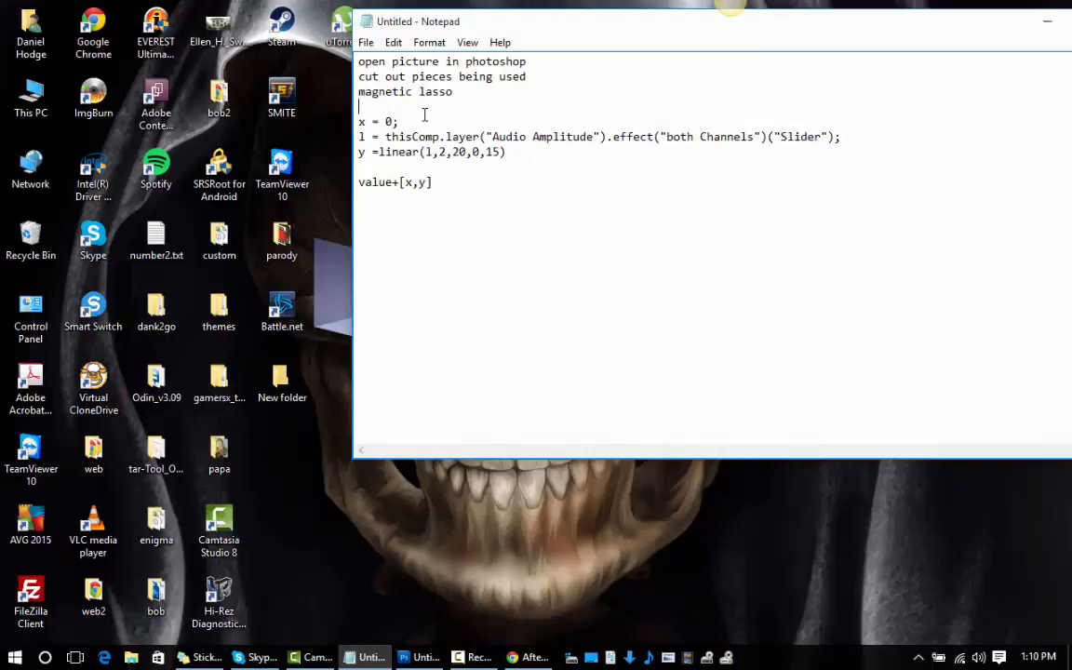
{"action": "key", "text": "Return"}
{"action": "key", "text": "Return"}
{"action": "key", "text": "Return"}
{"action": "key", "text": "Return"}
{"action": "key", "text": "Return"}
{"action": "key", "text": "Return"}
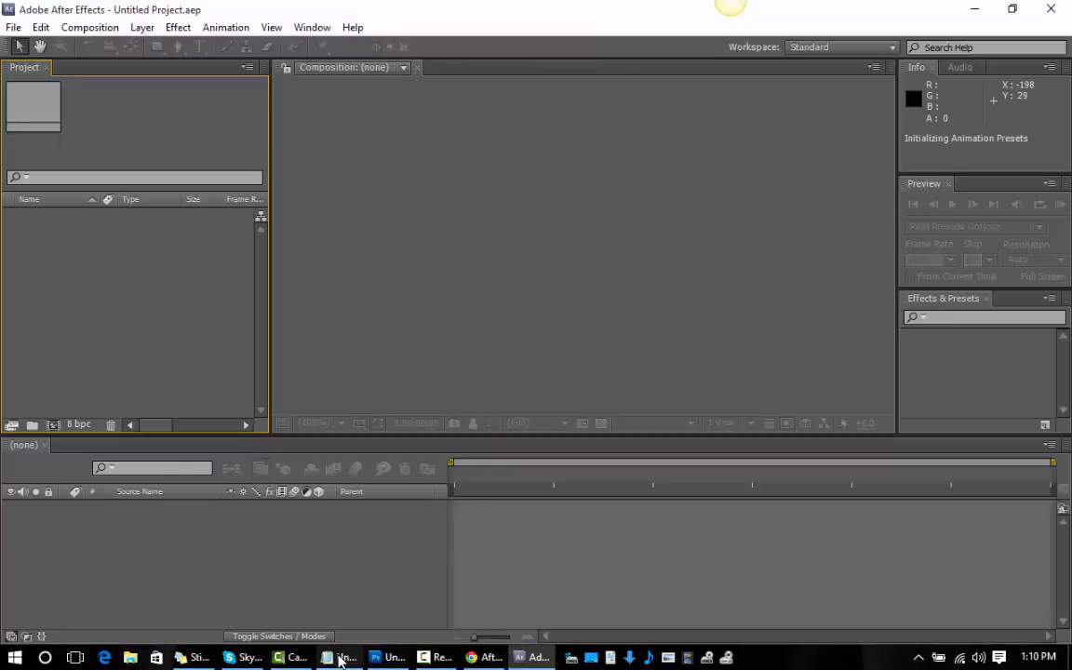
{"action": "left_click", "coordinate": [340, 658]}
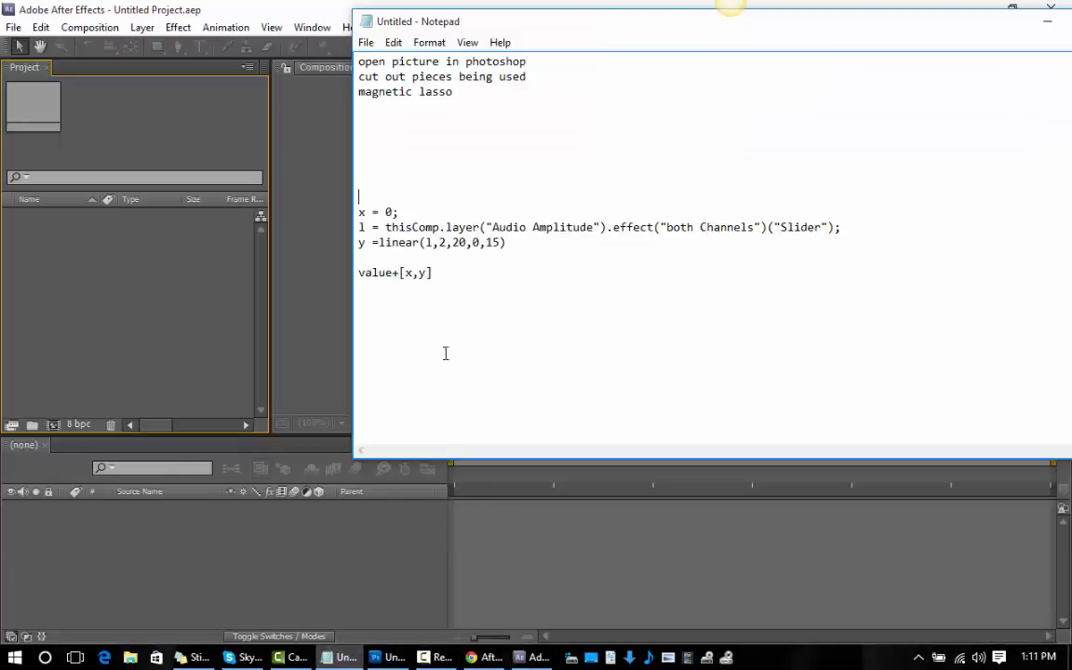
{"action": "key", "text": "Return"}
{"action": "key", "text": "Return"}
{"action": "key", "text": "Return"}
{"action": "key", "text": "Return"}
{"action": "key", "text": "Return"}
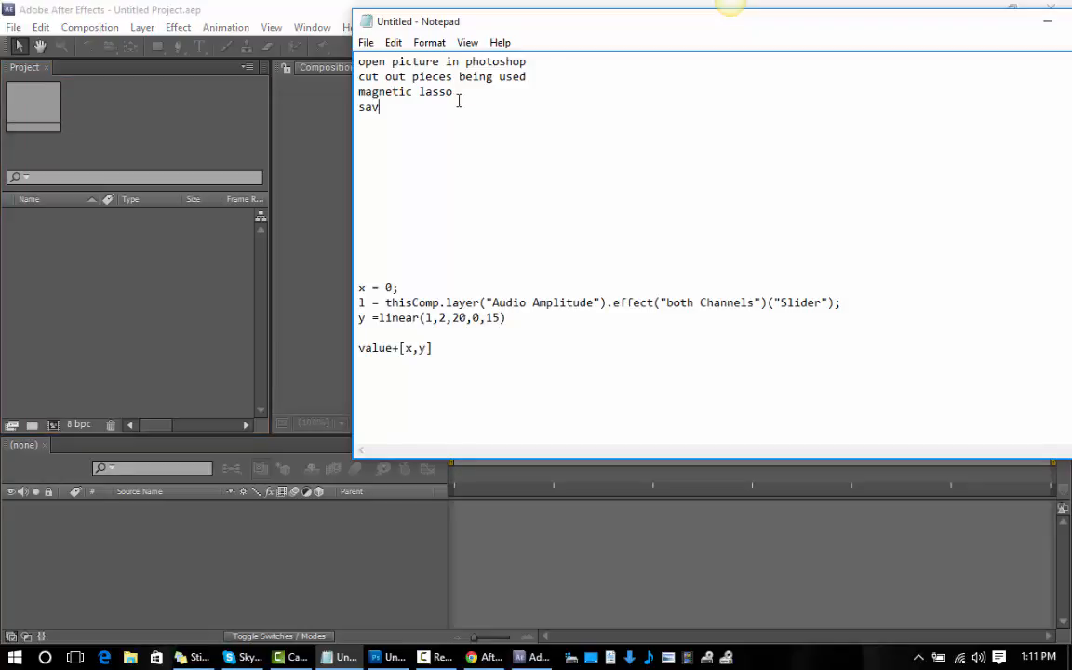
Add the line "save as png with no background" directly below "magnetic lasso" in the note.
{"action": "key", "text": "BackSpace"}
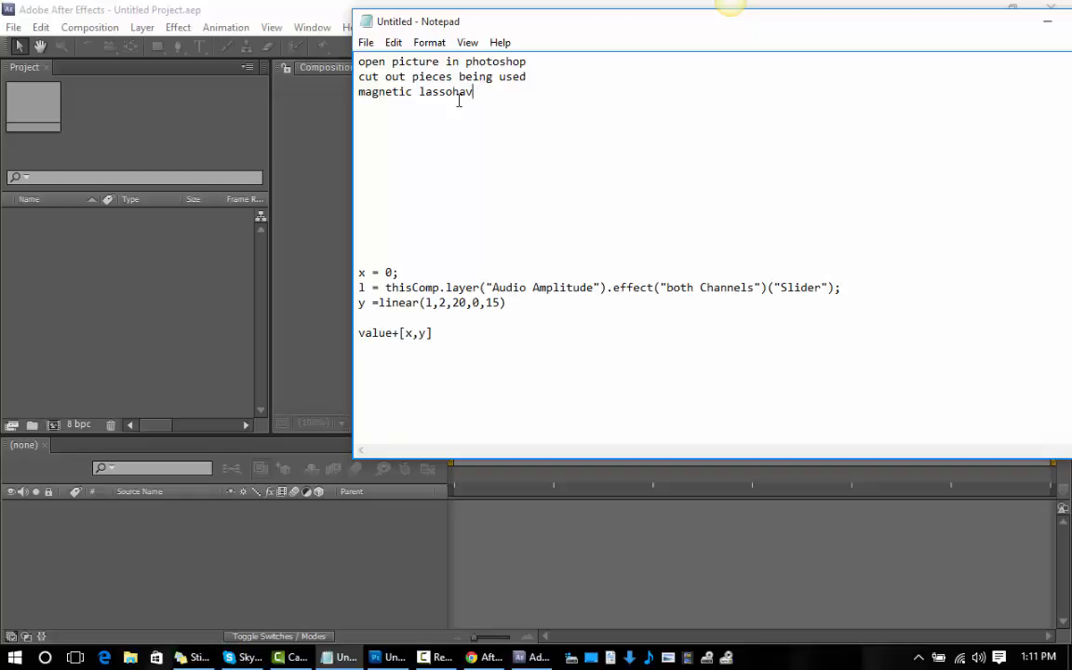
{"action": "key", "text": "Return"}
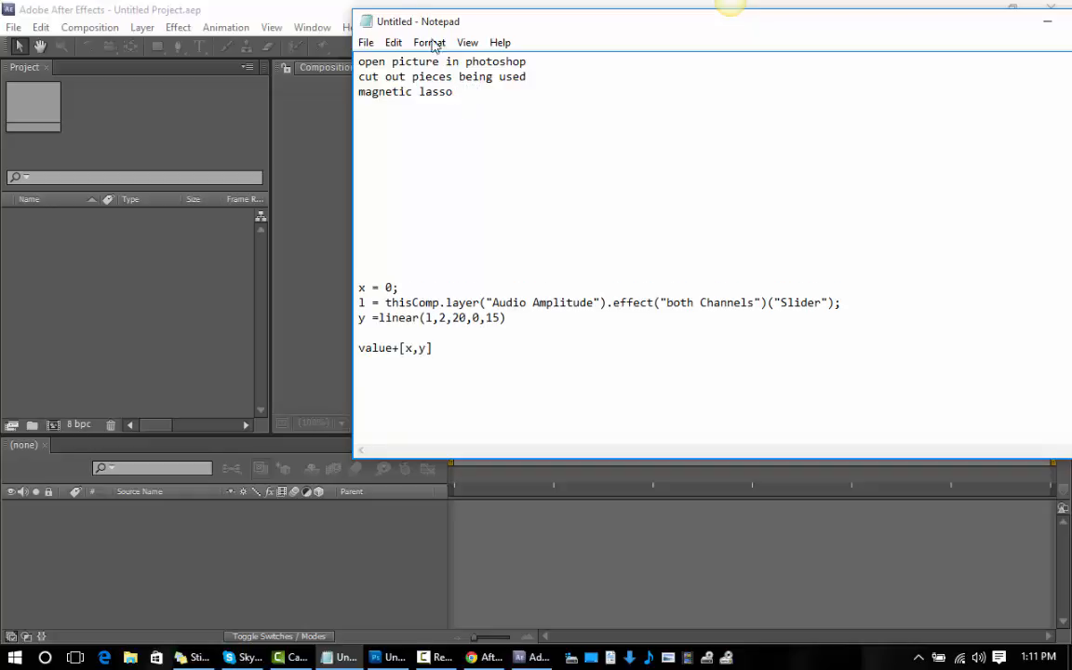
{"action": "type", "text": "sa"}
{"action": "type", "text": "ve as png with no backgroun"}
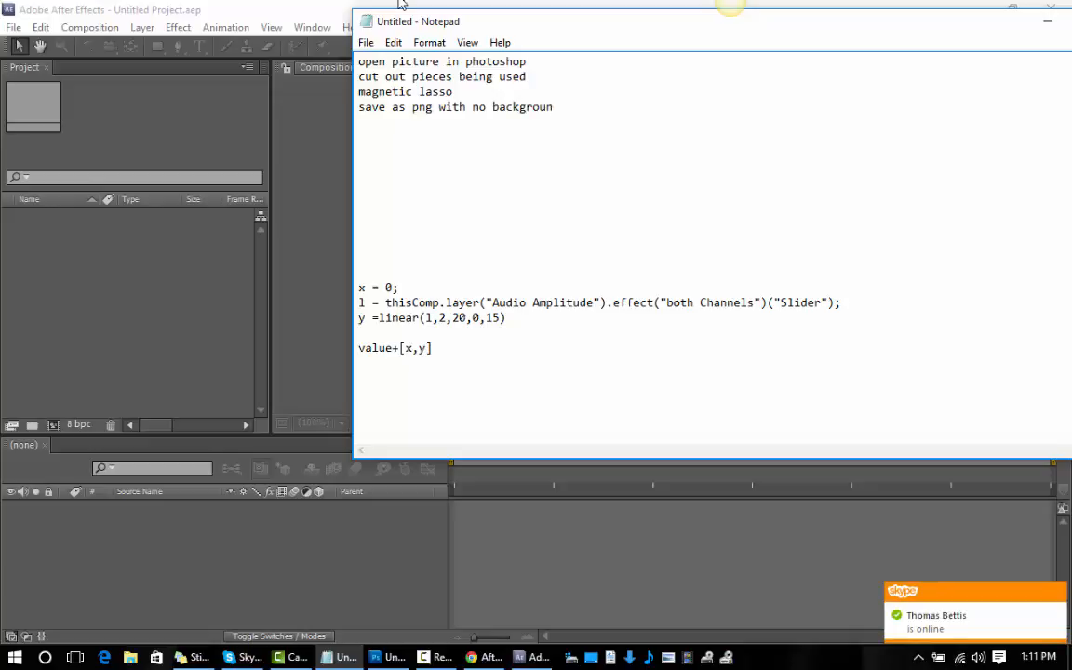
Leave a blank line below the PNG line and add the line "open After Affects" to the note.
{"action": "key", "text": "Return"}
{"action": "key", "text": "Return"}
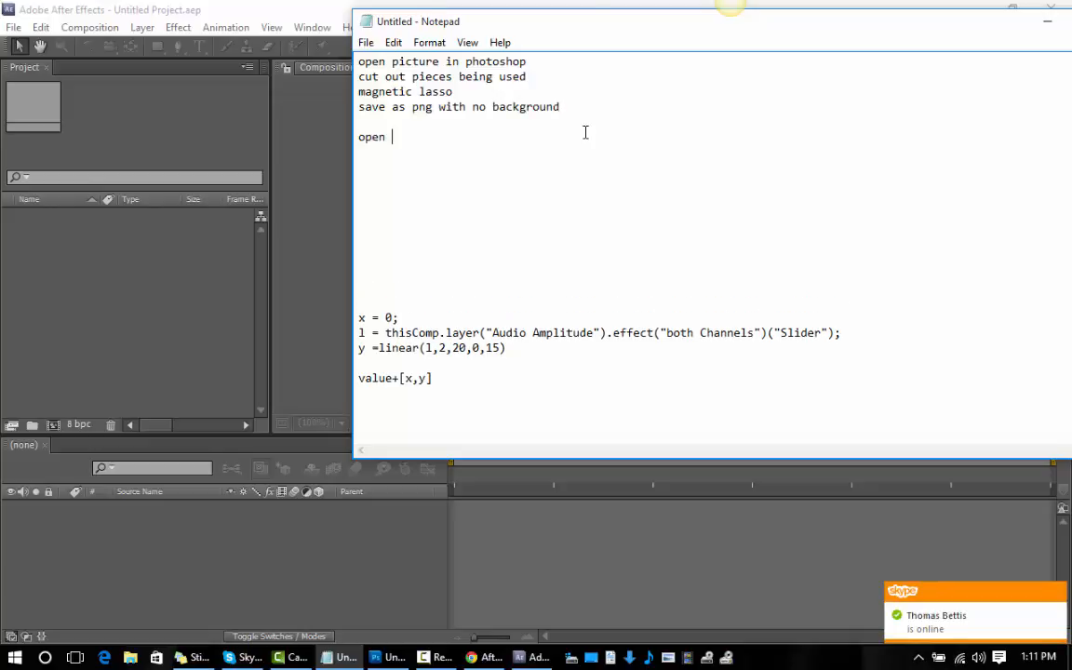
{"action": "type", "text": "open After Affects"}
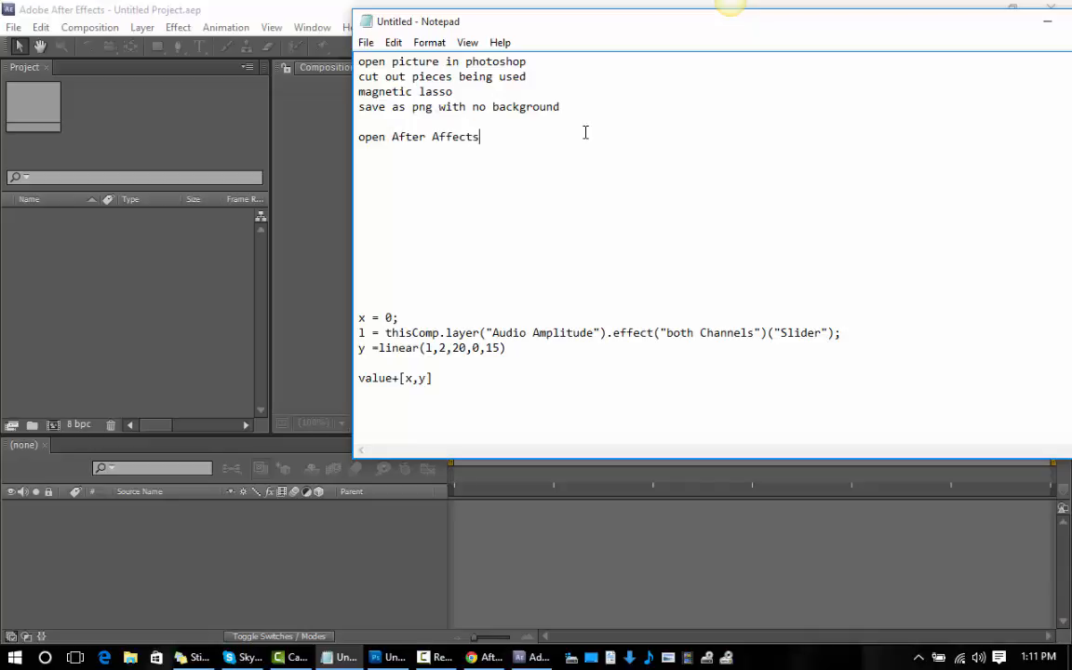
{"action": "key", "text": "Return"}
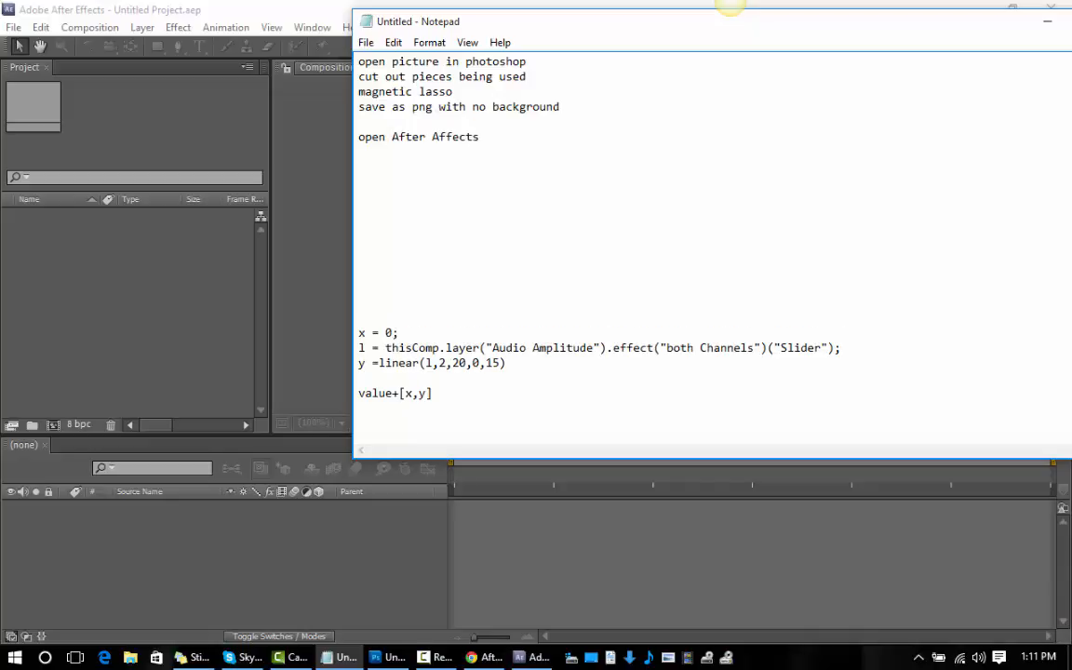
Switch to After Effects and create a new 1920 x 1080 composition with the HDTV 1080 29.97 preset and 30-second duration.
{"action": "left_click", "coordinate": [328, 214]}
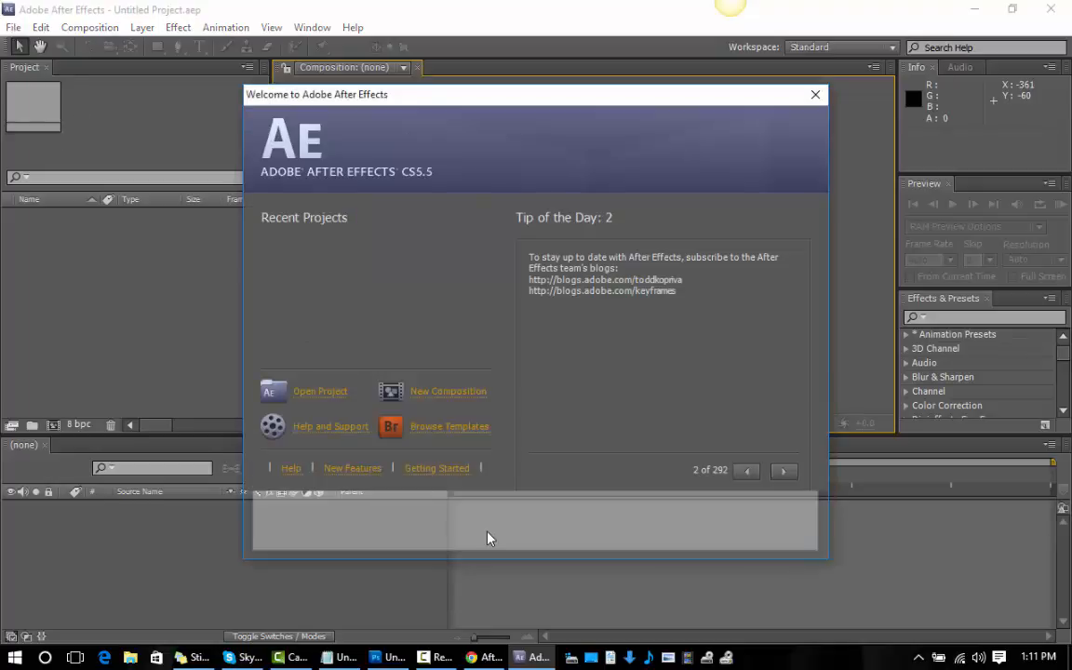
{"action": "left_click", "coordinate": [444, 392]}
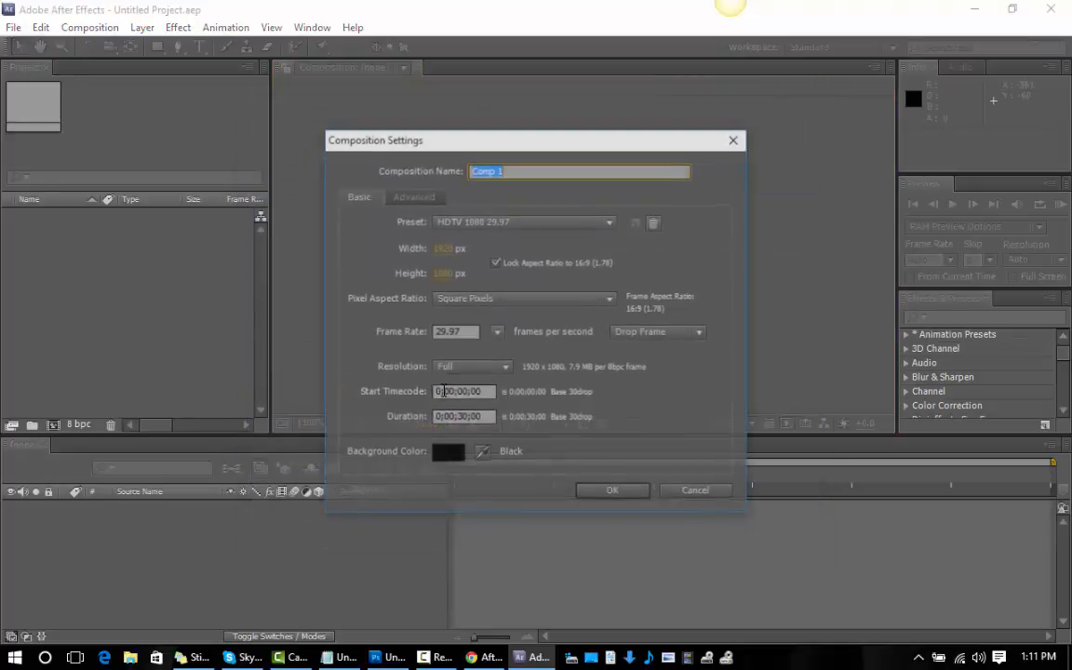
{"action": "left_click", "coordinate": [611, 493]}
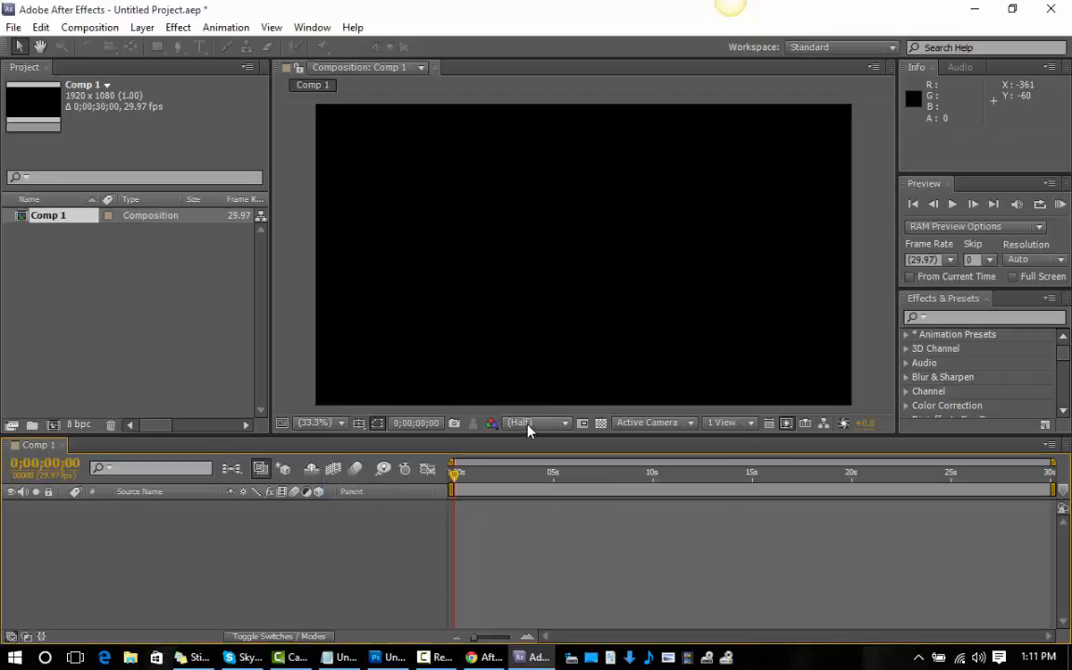
Import head.png from the parody folder on the Desktop into the project.
{"action": "right_click", "coordinate": [61, 297]}
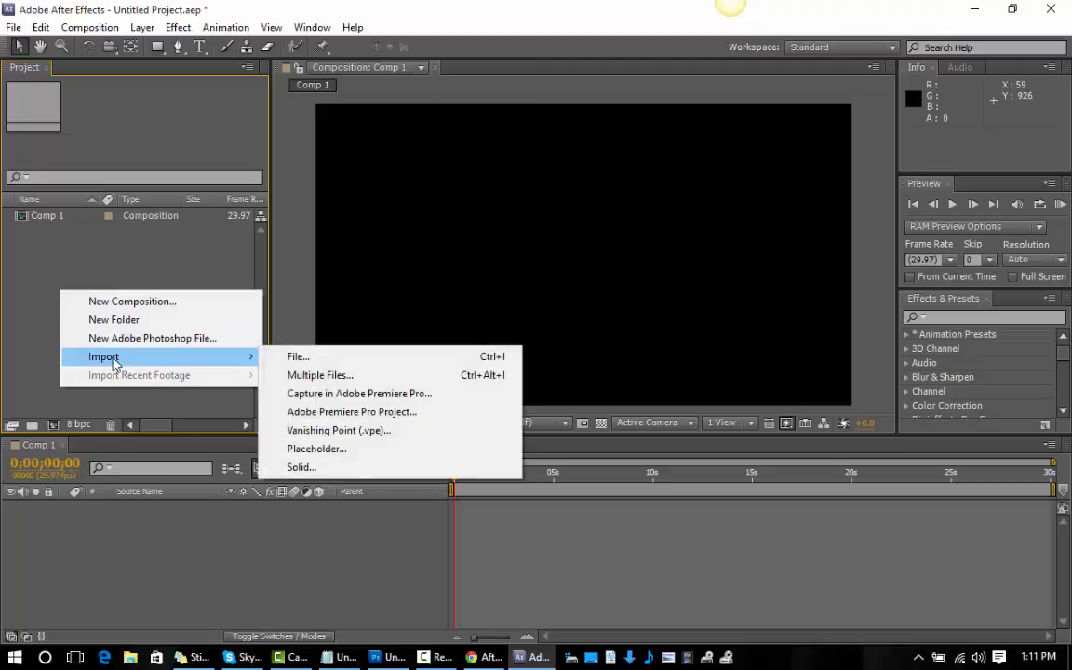
{"action": "left_click", "coordinate": [285, 358]}
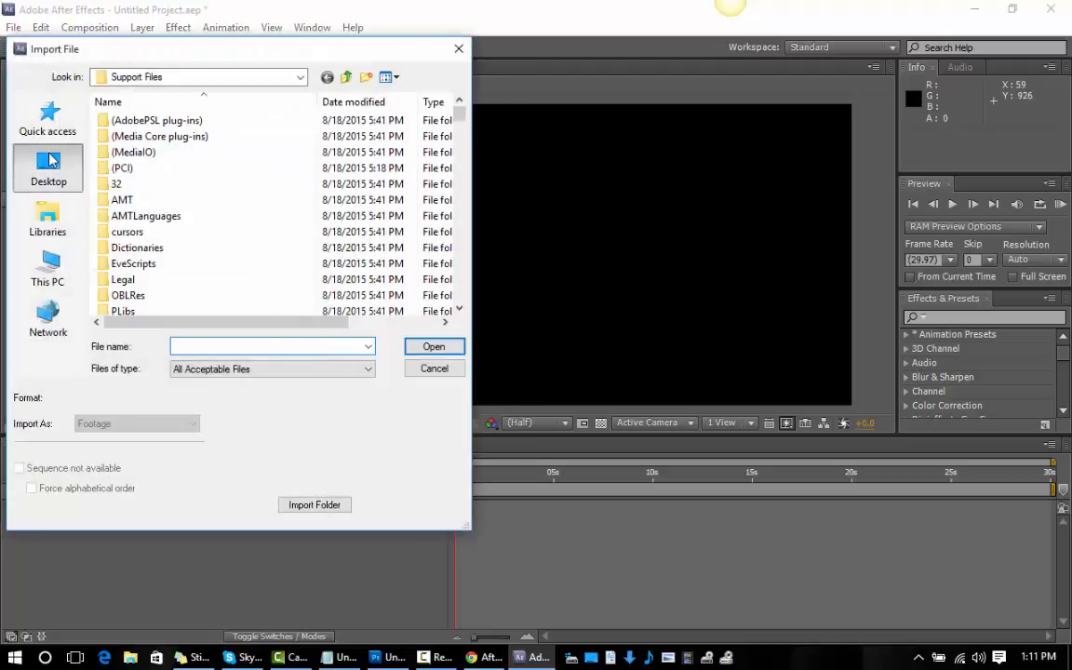
{"action": "left_click", "coordinate": [48, 168]}
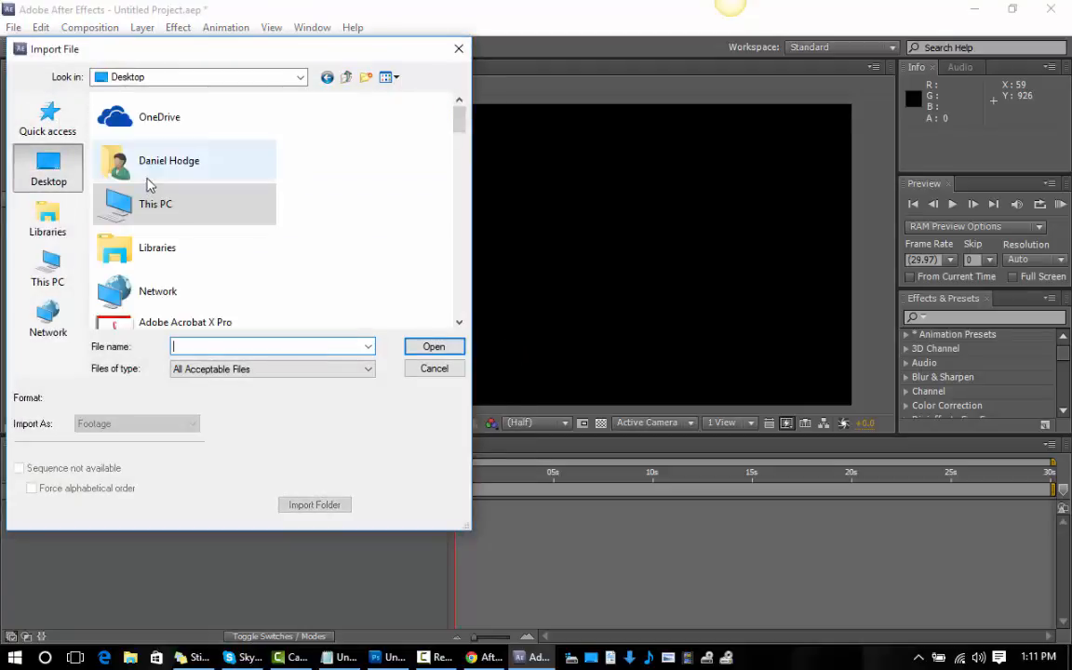
{"action": "scroll", "coordinate": [168, 251], "scroll_direction": "down", "scroll_amount": 1}
{"action": "scroll", "coordinate": [168, 253], "scroll_direction": "down", "scroll_amount": 8}
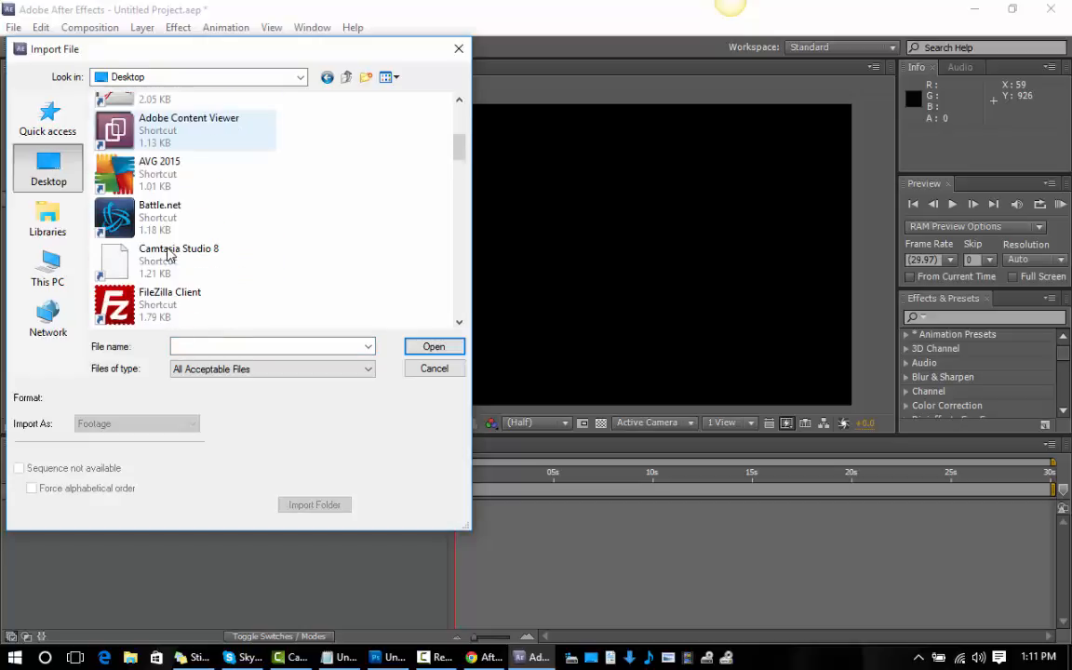
{"action": "scroll", "coordinate": [178, 254], "scroll_direction": "down", "scroll_amount": 2}
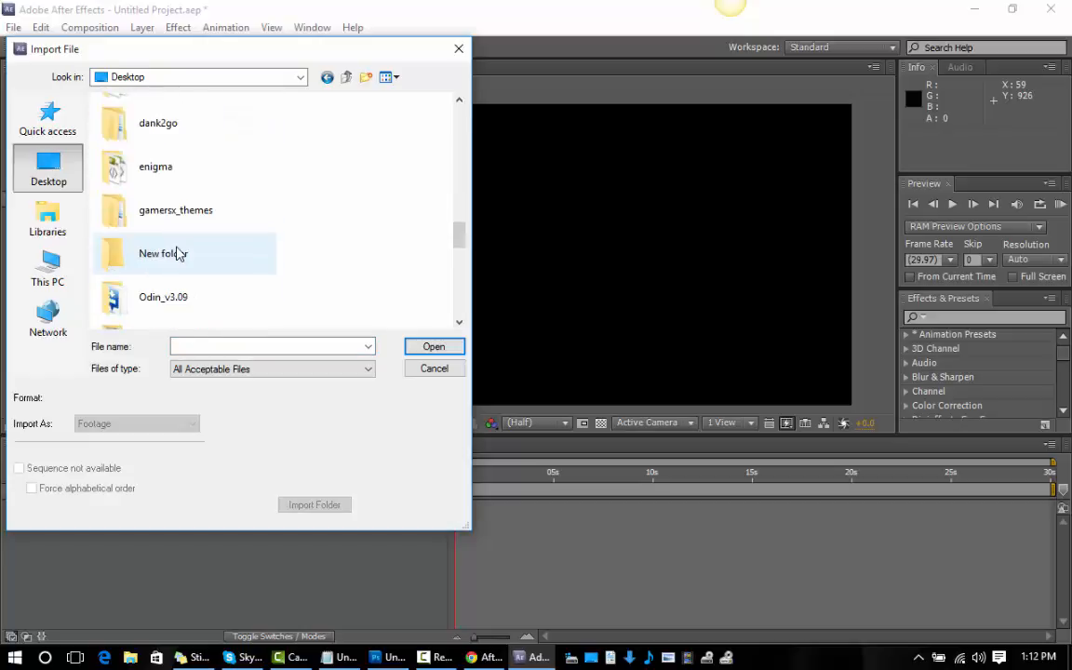
{"action": "scroll", "coordinate": [182, 251], "scroll_direction": "up", "scroll_amount": 4}
{"action": "scroll", "coordinate": [184, 247], "scroll_direction": "down", "scroll_amount": 6}
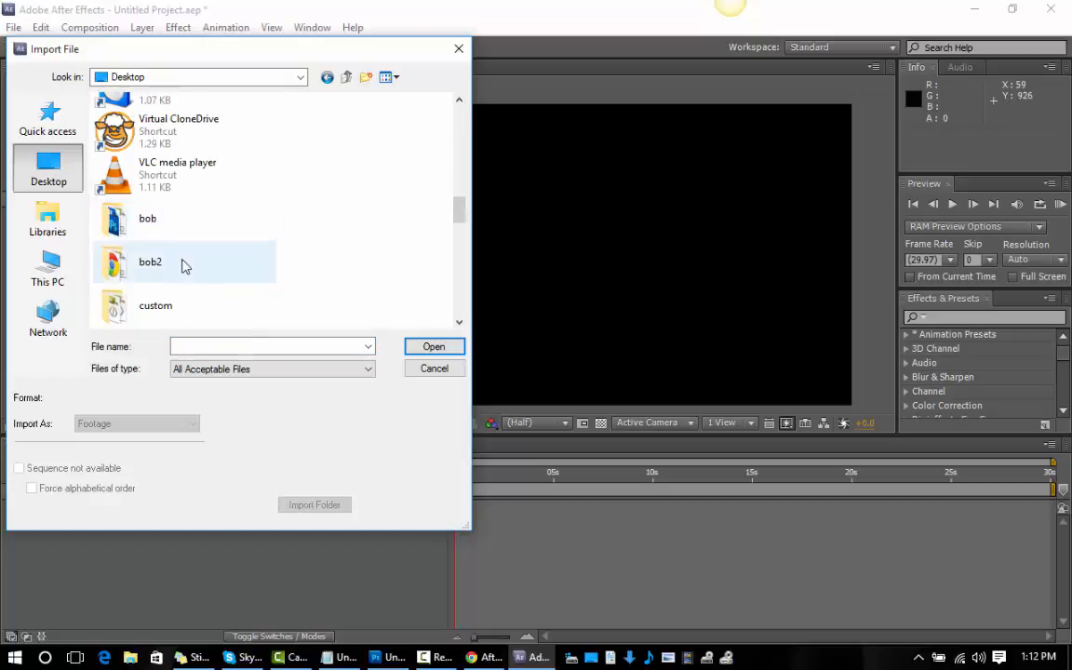
{"action": "scroll", "coordinate": [181, 271], "scroll_direction": "down", "scroll_amount": 6}
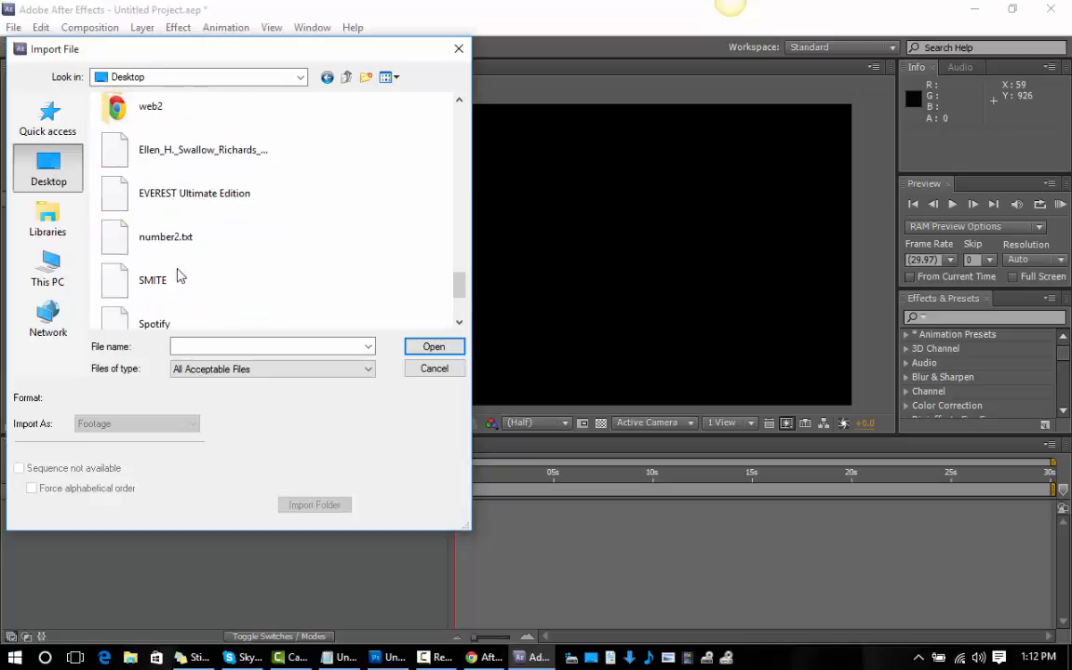
{"action": "scroll", "coordinate": [180, 275], "scroll_direction": "up", "scroll_amount": 5}
{"action": "scroll", "coordinate": [177, 272], "scroll_direction": "up", "scroll_amount": 2}
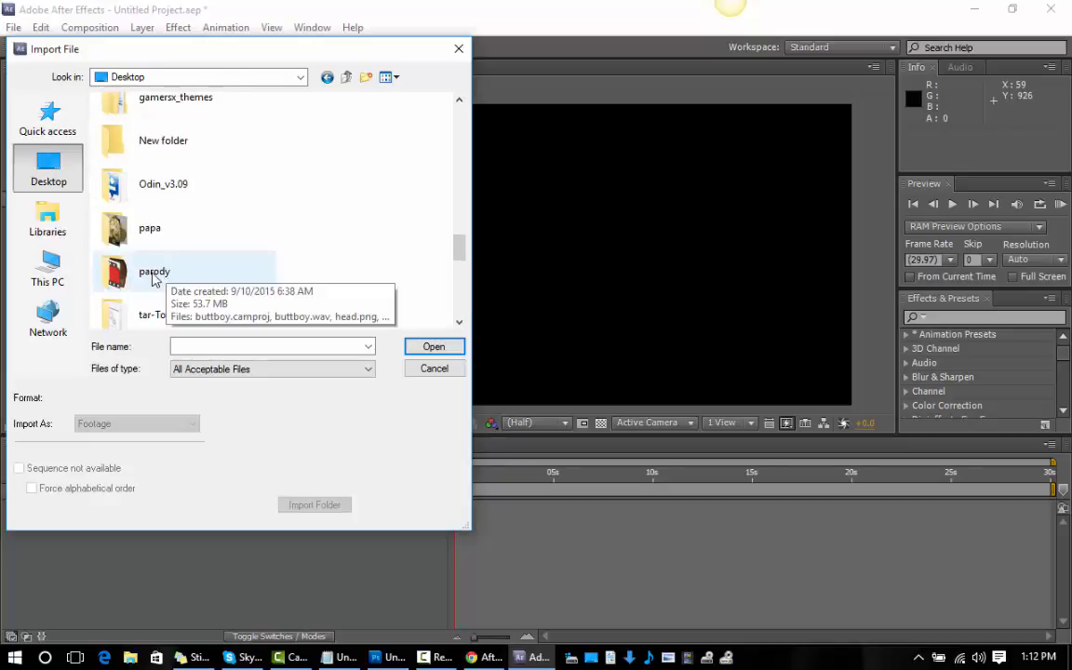
{"action": "double_click", "coordinate": [160, 268]}
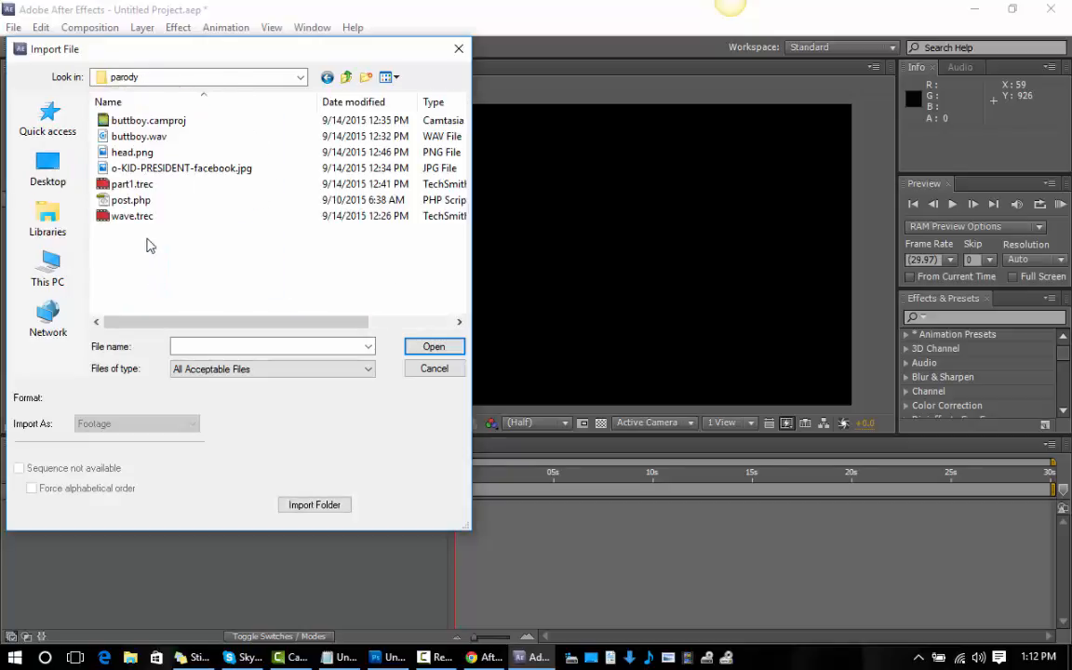
{"action": "left_click", "coordinate": [133, 152]}
{"action": "left_click", "coordinate": [433, 347]}
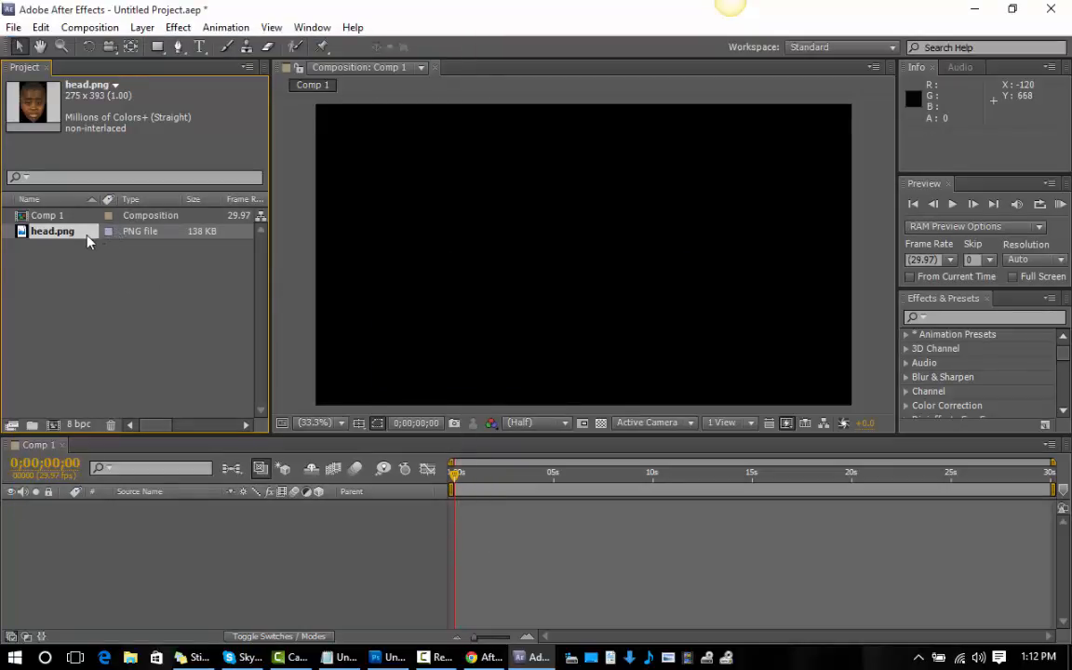
Add head.png to the composition, scaled to about 215% and positioned near the frame's center at about 957, 513.
{"action": "left_click_drag", "start_coordinate": [71, 238], "coordinate": [581, 210]}
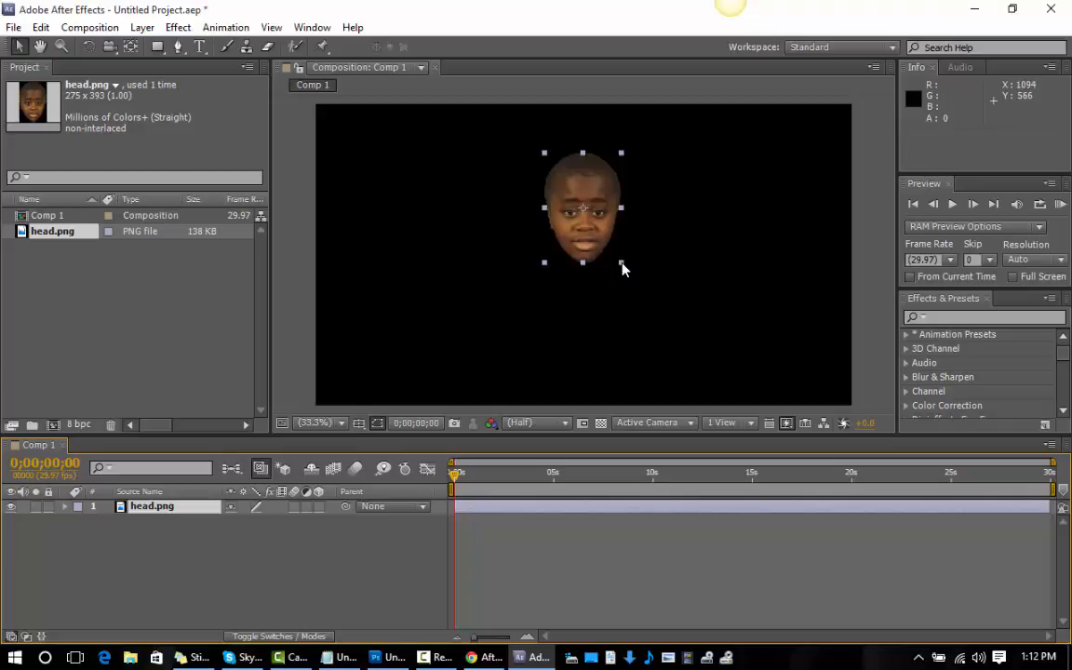
{"action": "left_click_drag", "start_coordinate": [622, 268], "coordinate": [687, 332]}
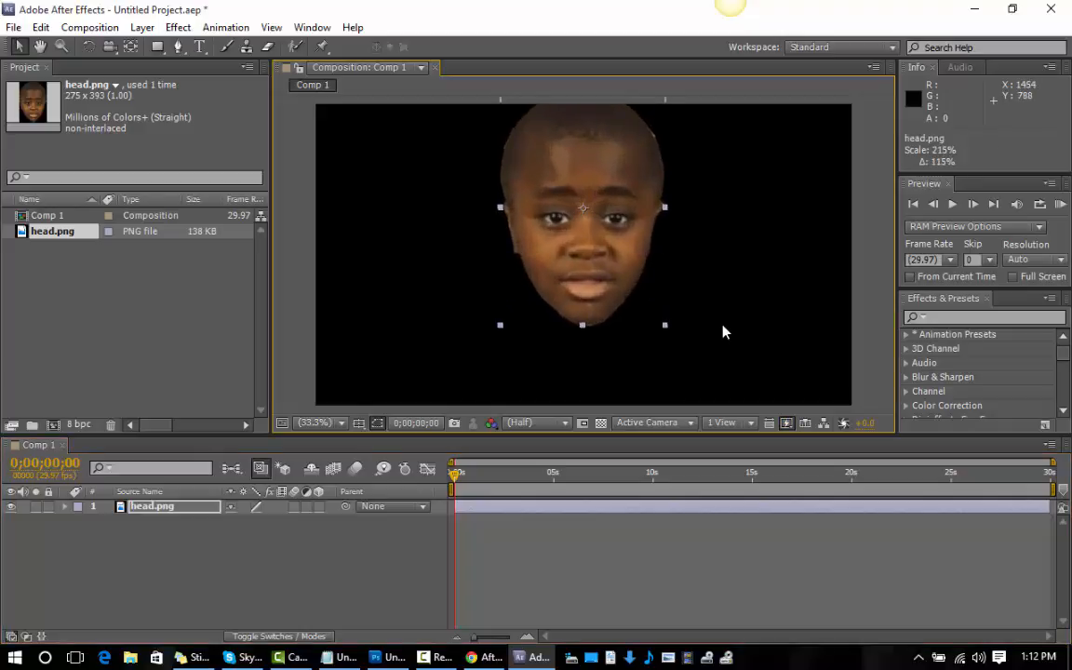
{"action": "left_click_drag", "start_coordinate": [582, 177], "coordinate": [589, 210]}
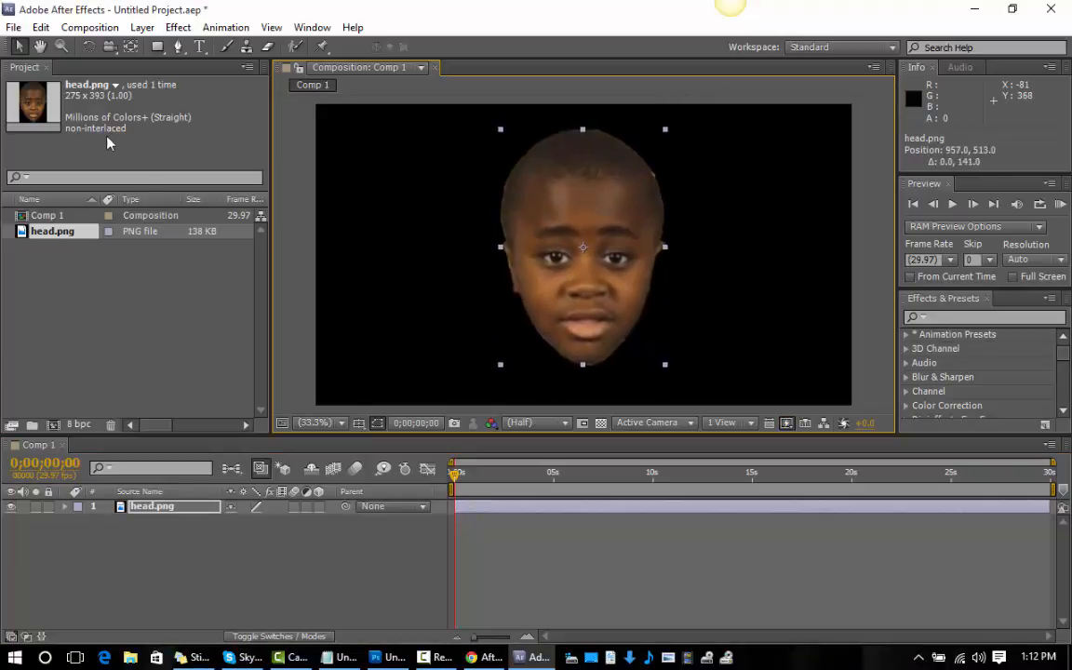
With the Pen tool, start a mask on head.png from the left mouth corner, down around the chin and up to the right mouth corner.
{"action": "left_click", "coordinate": [62, 45]}
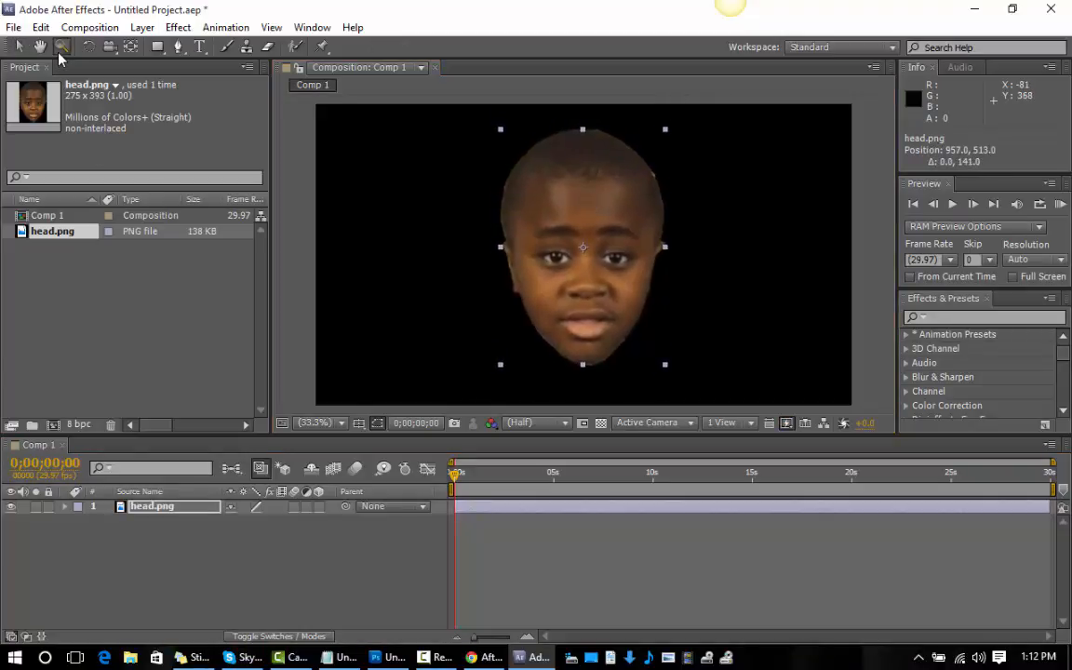
{"action": "double_click", "coordinate": [586, 333]}
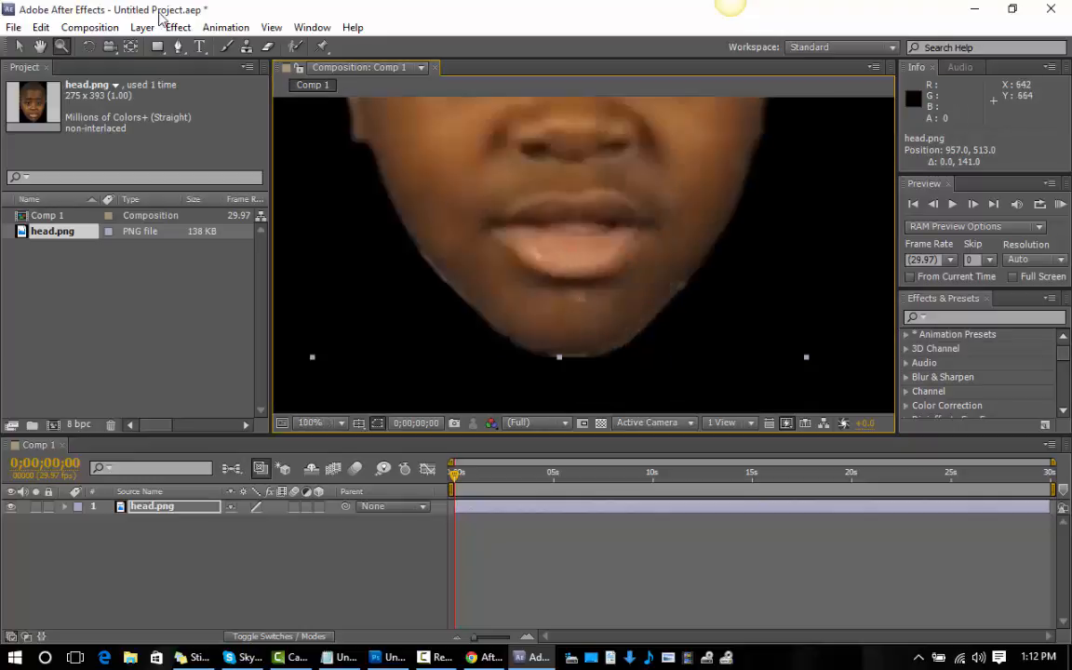
{"action": "left_click", "coordinate": [177, 46]}
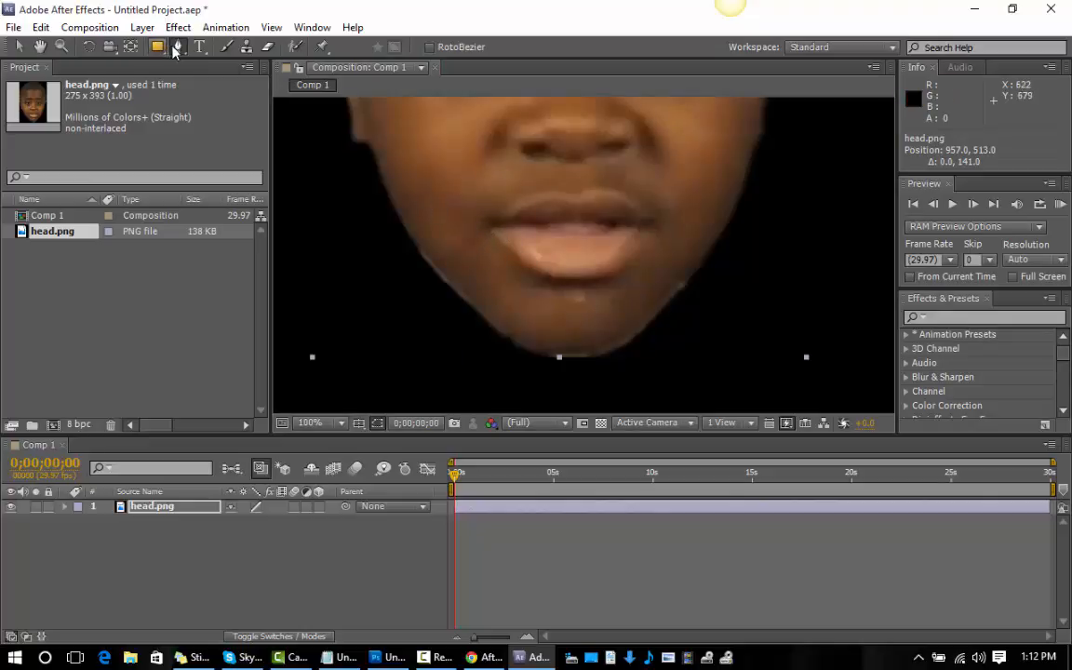
{"action": "left_click", "coordinate": [490, 224]}
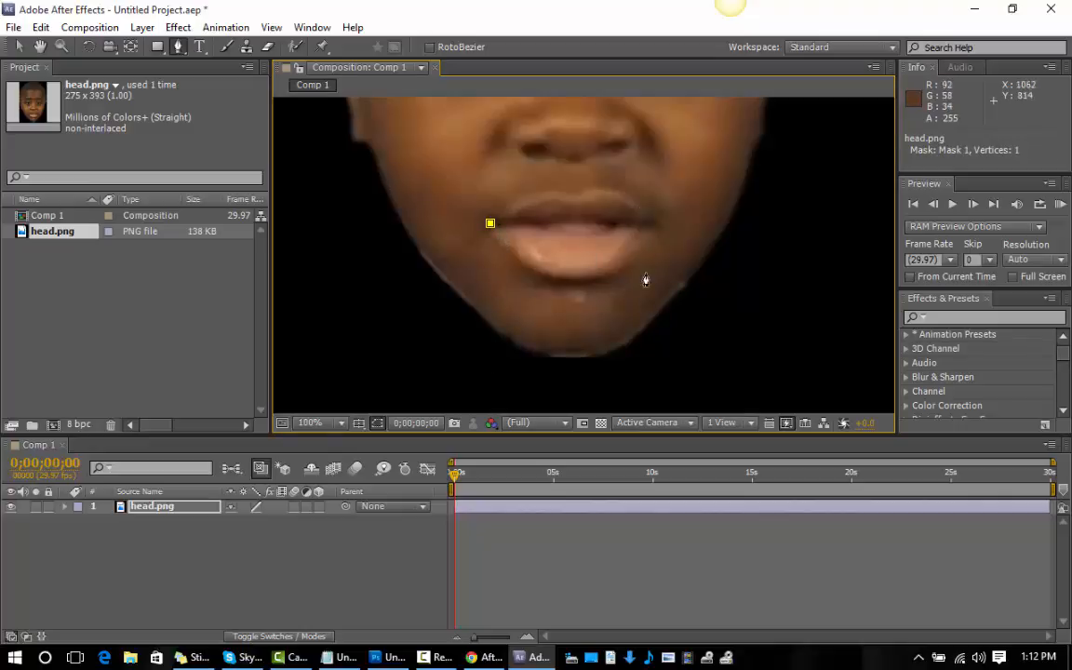
{"action": "left_click", "coordinate": [490, 375]}
{"action": "left_click", "coordinate": [648, 373]}
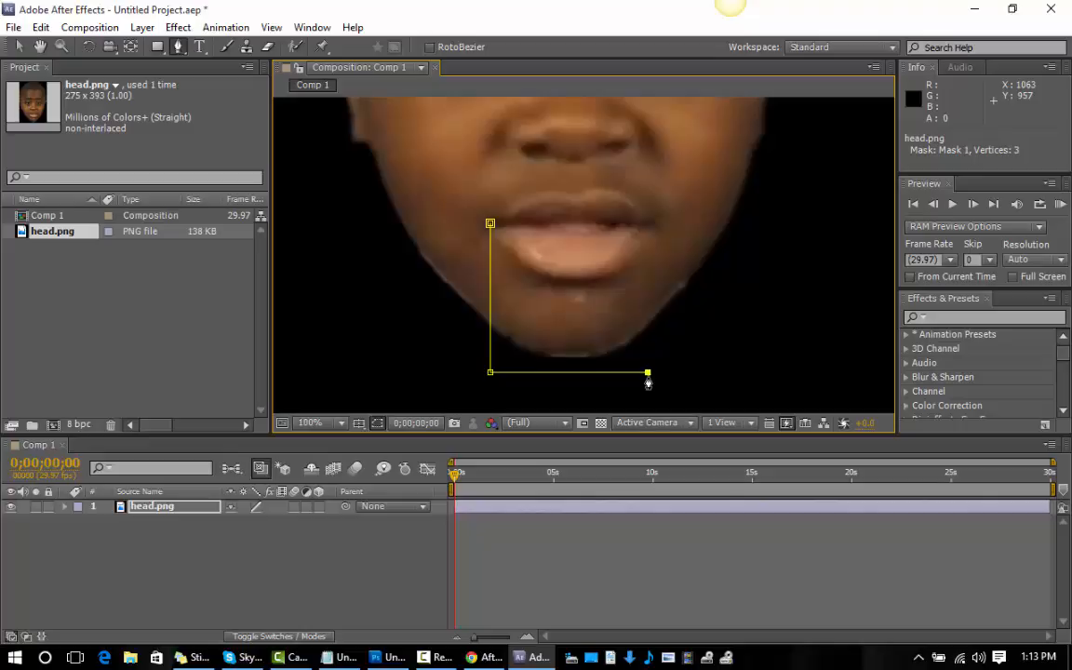
{"action": "left_click", "coordinate": [648, 223]}
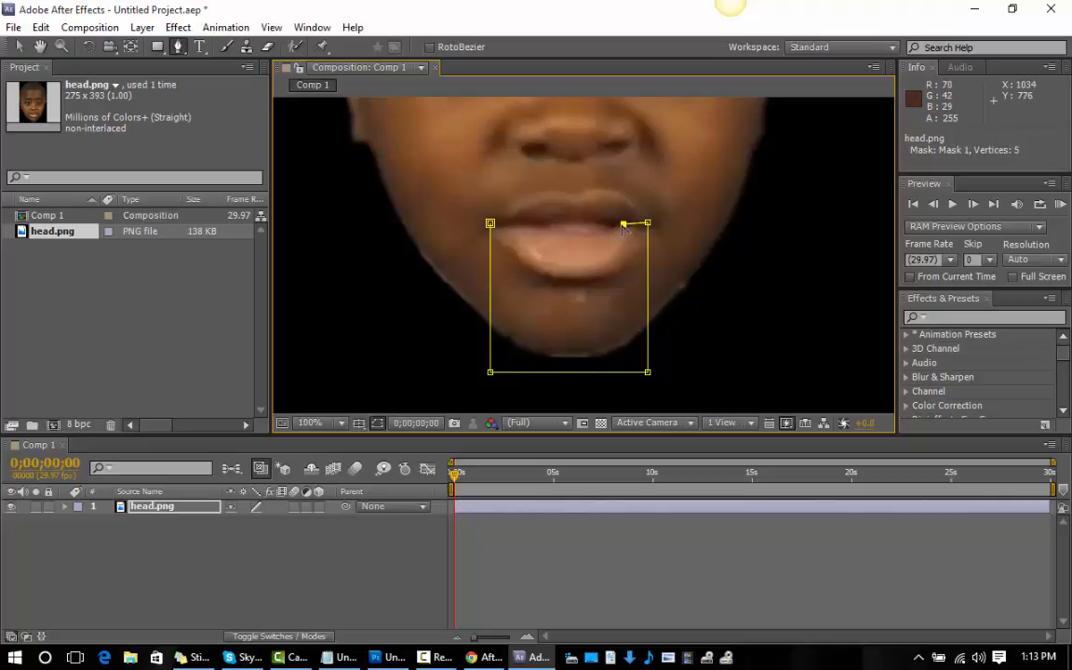
Trace the mask along the line between the lips back to its starting point and close it around the lower jaw.
{"action": "left_click", "coordinate": [614, 233]}
{"action": "left_click", "coordinate": [596, 236]}
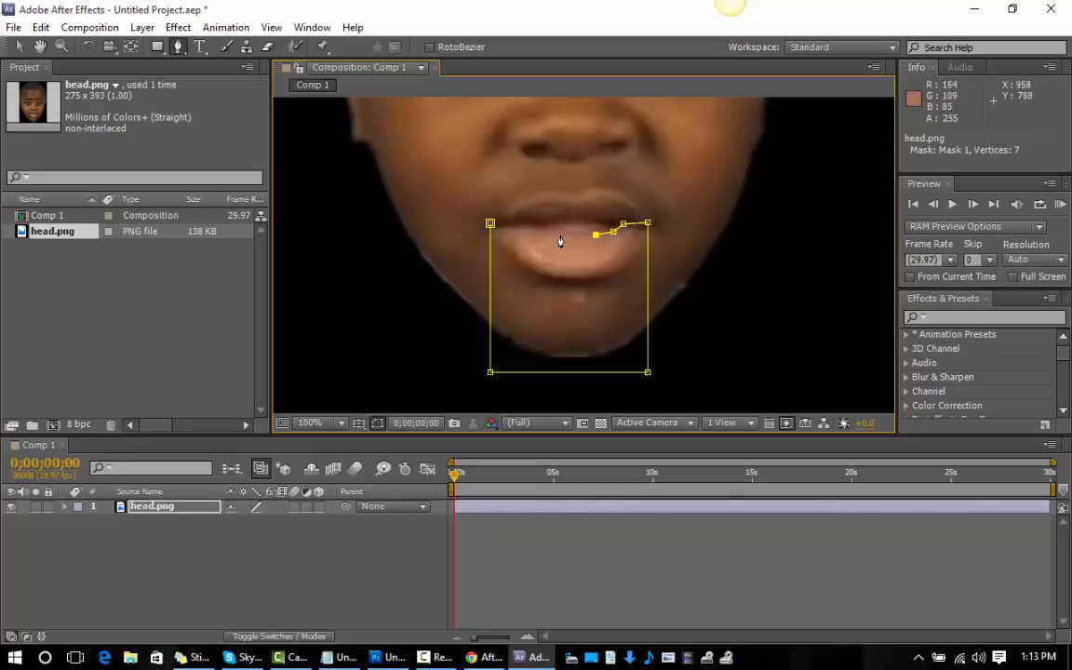
{"action": "left_click", "coordinate": [560, 235]}
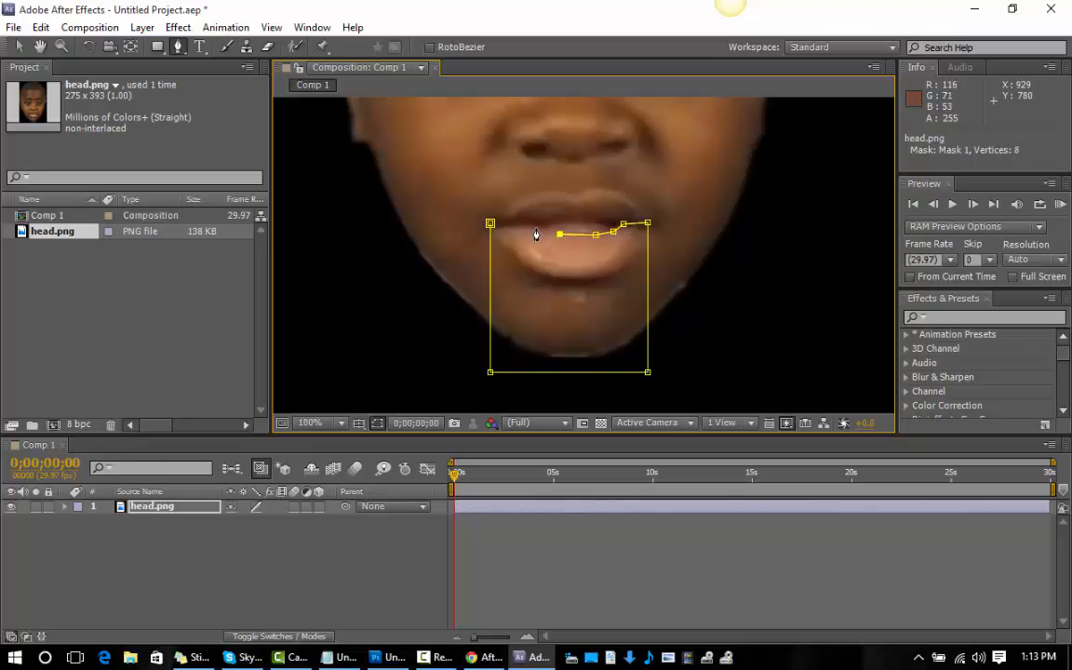
{"action": "left_click", "coordinate": [535, 227]}
{"action": "left_click", "coordinate": [519, 225]}
{"action": "left_click", "coordinate": [491, 225]}
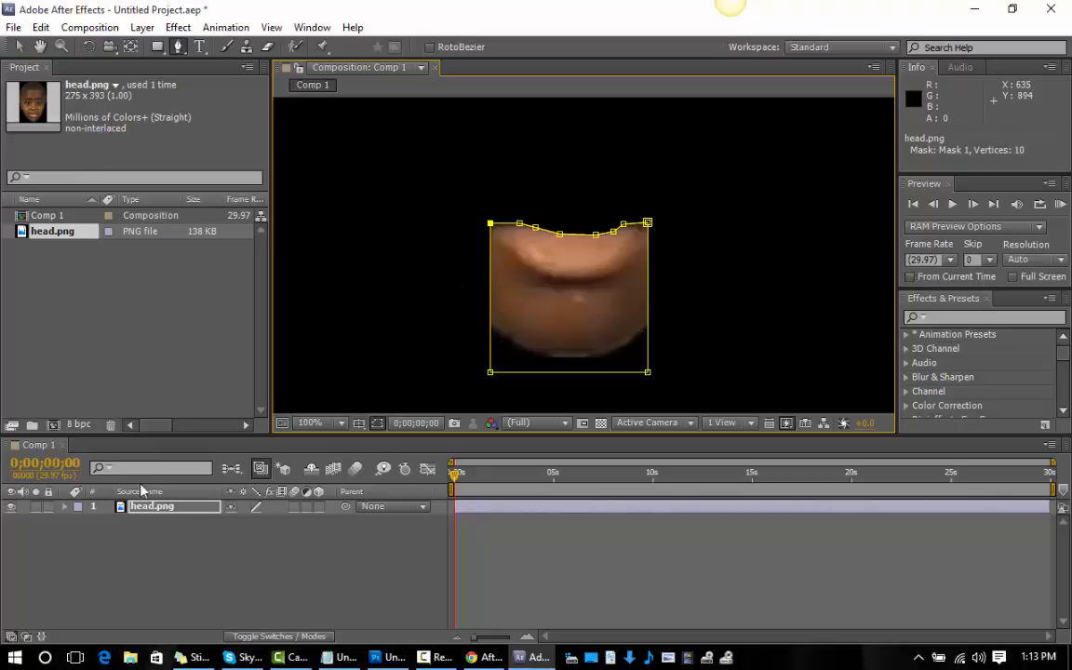
Duplicate the masked head.png layer and select the lower copy.
{"action": "key", "text": "Return"}
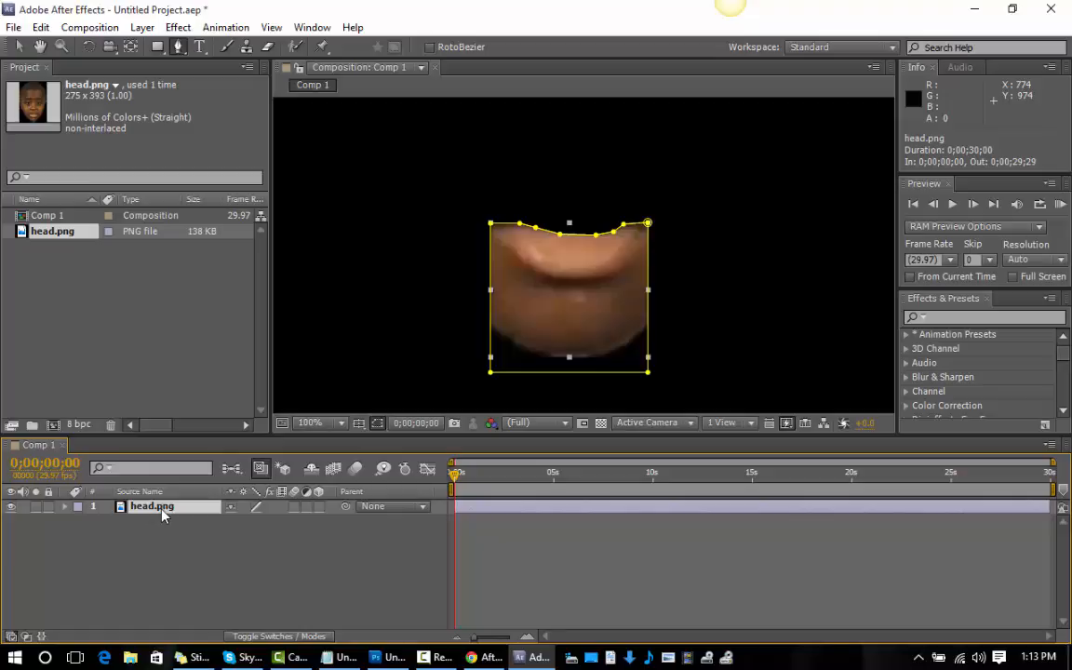
{"action": "key", "text": "ctrl+d"}
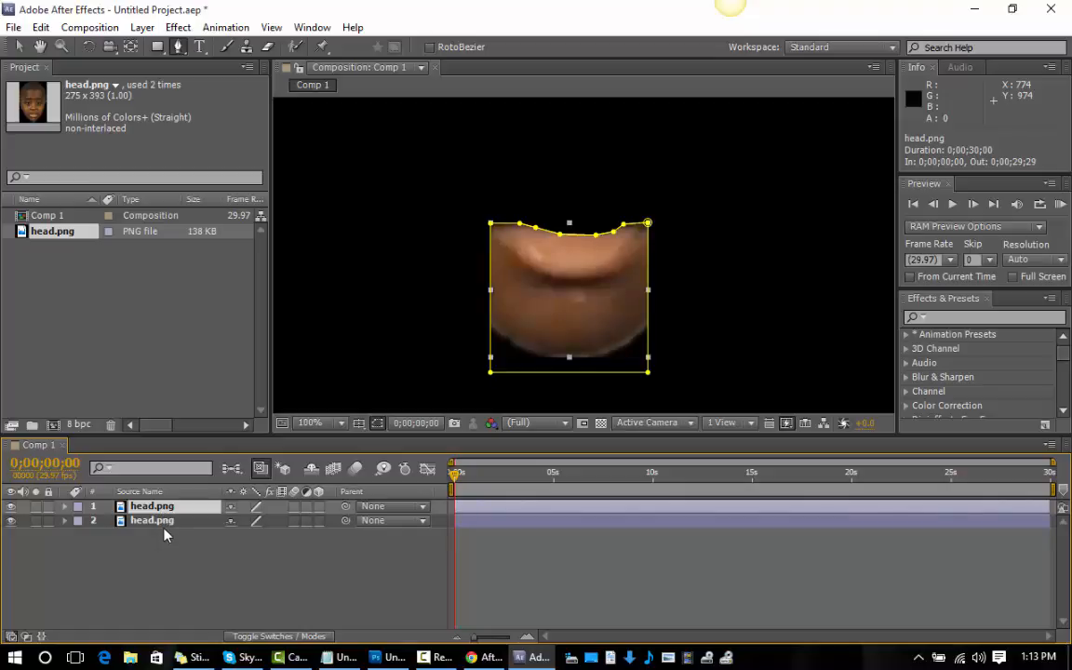
{"action": "left_click", "coordinate": [164, 528]}
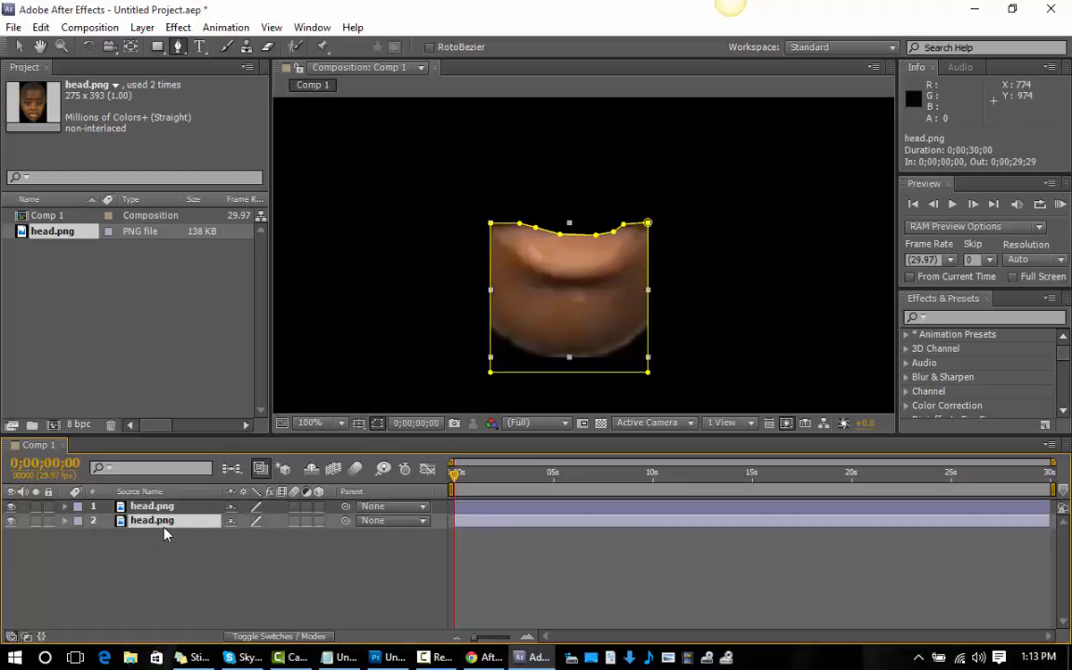
Select both head.png layers and reveal all their mask properties, including feather, opacity and expansion.
{"action": "key", "text": "ctrl+a"}
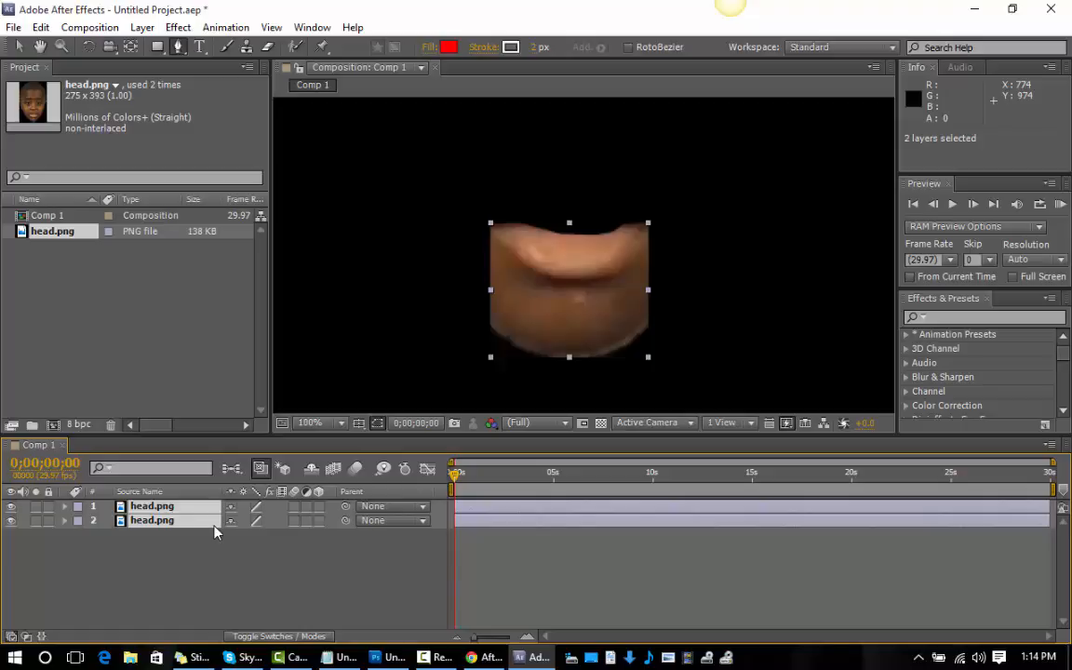
{"action": "key", "text": "m"}
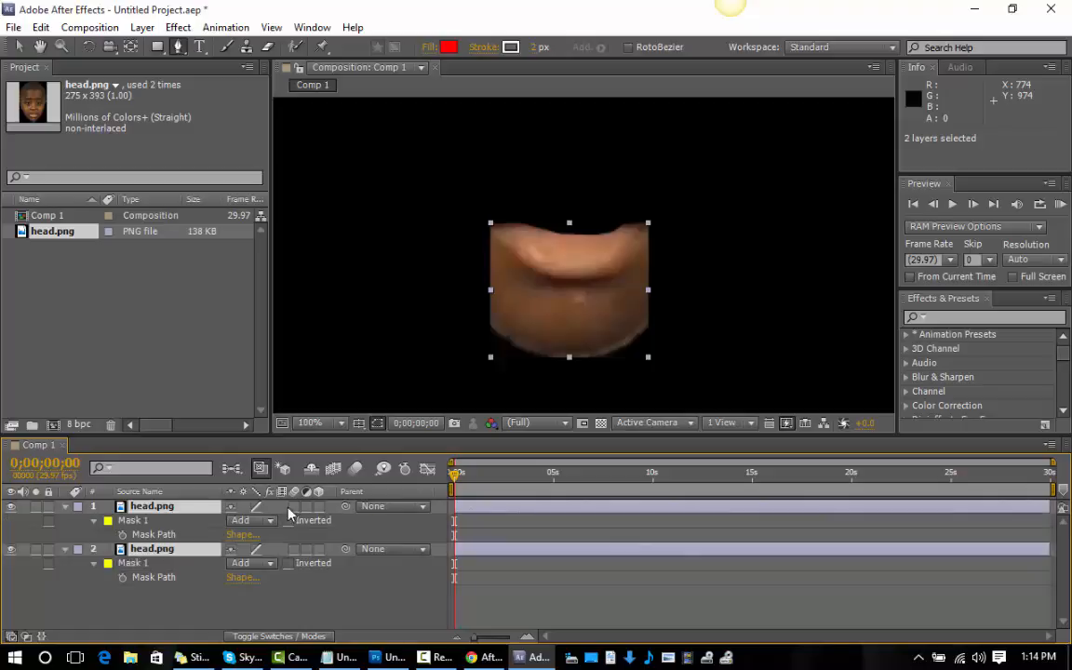
{"action": "key", "text": "m"}
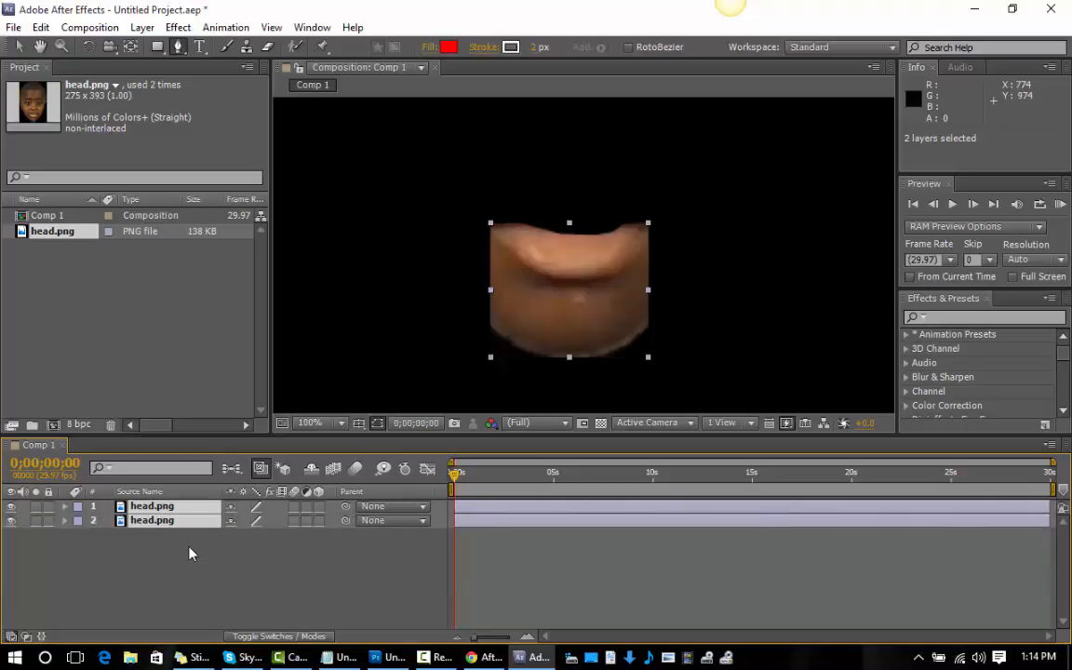
{"action": "key", "text": "m"}
{"action": "key", "text": "m"}
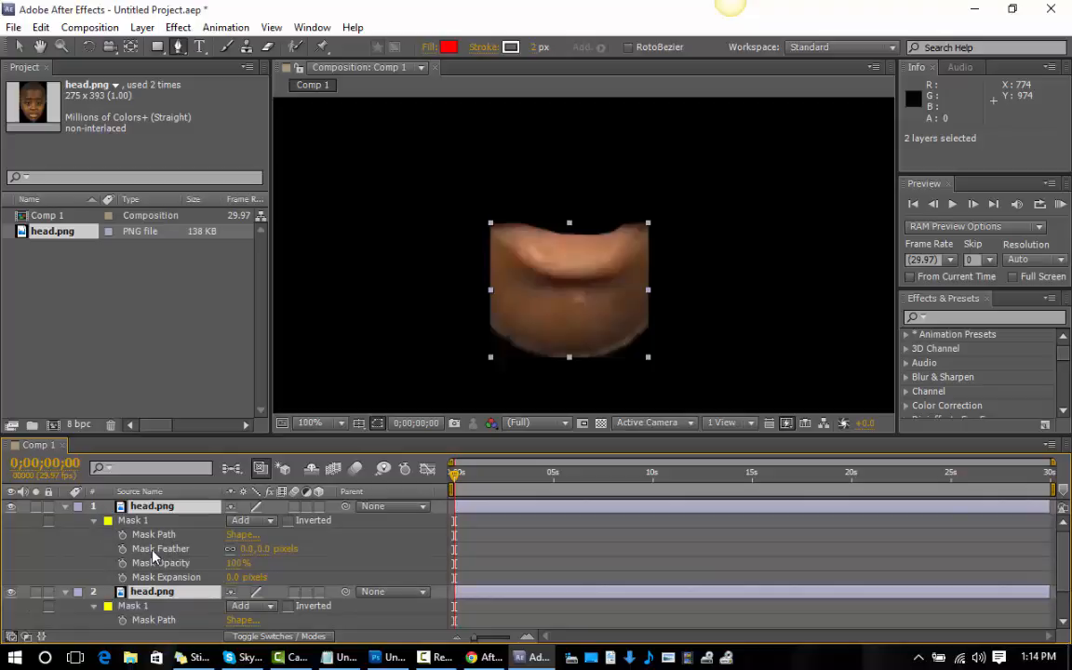
Set Mask 1 of the lower head.png layer to Subtract so the jaw area is cut out of the head.
{"action": "scroll", "coordinate": [126, 552], "scroll_direction": "down", "scroll_amount": 1}
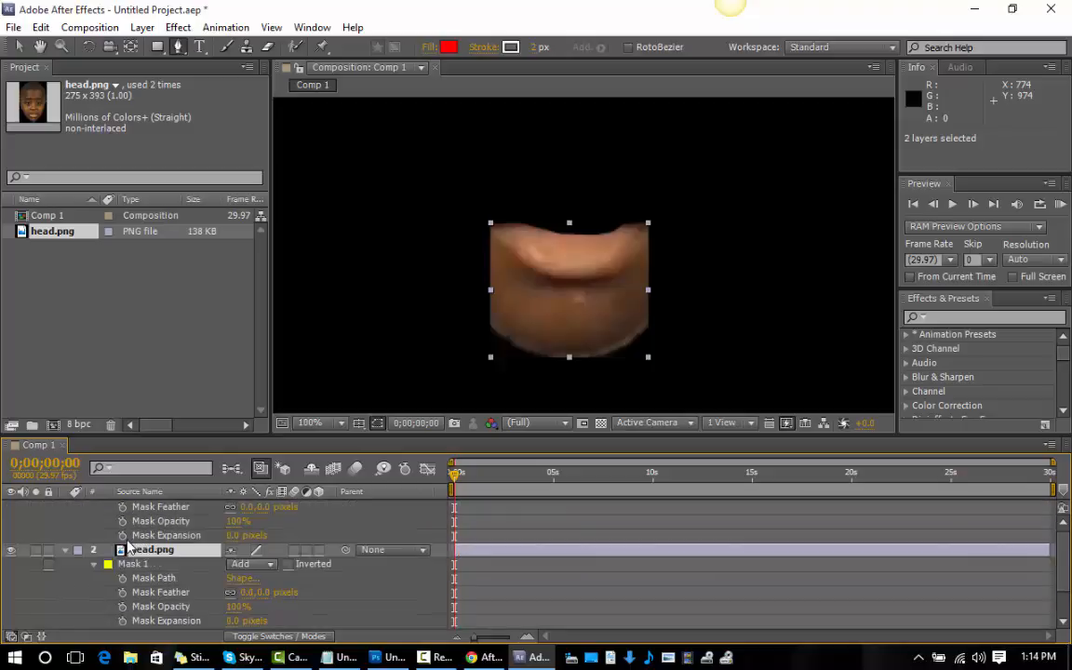
{"action": "scroll", "coordinate": [205, 611], "scroll_direction": "up", "scroll_amount": 1}
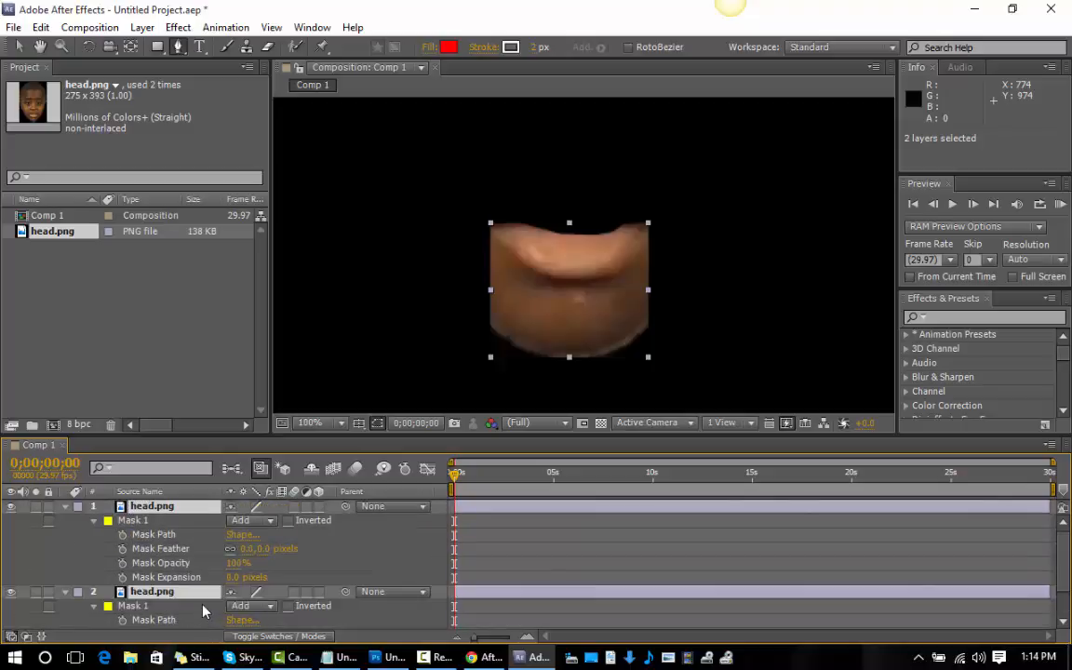
{"action": "scroll", "coordinate": [219, 578], "scroll_direction": "down", "scroll_amount": 1}
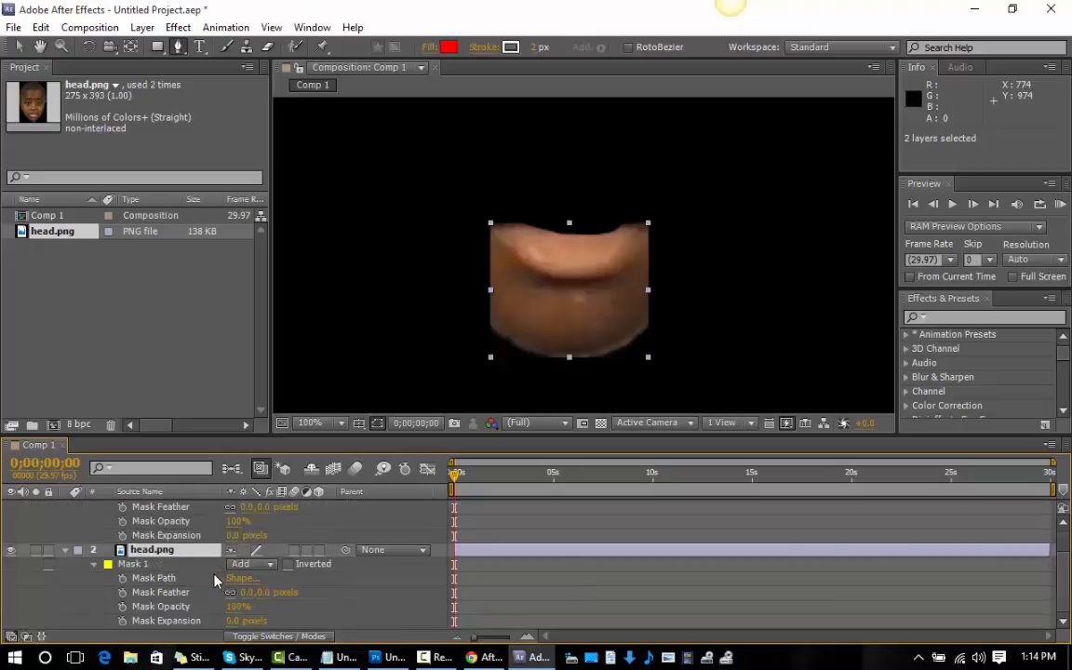
{"action": "scroll", "coordinate": [217, 579], "scroll_direction": "up", "scroll_amount": 1}
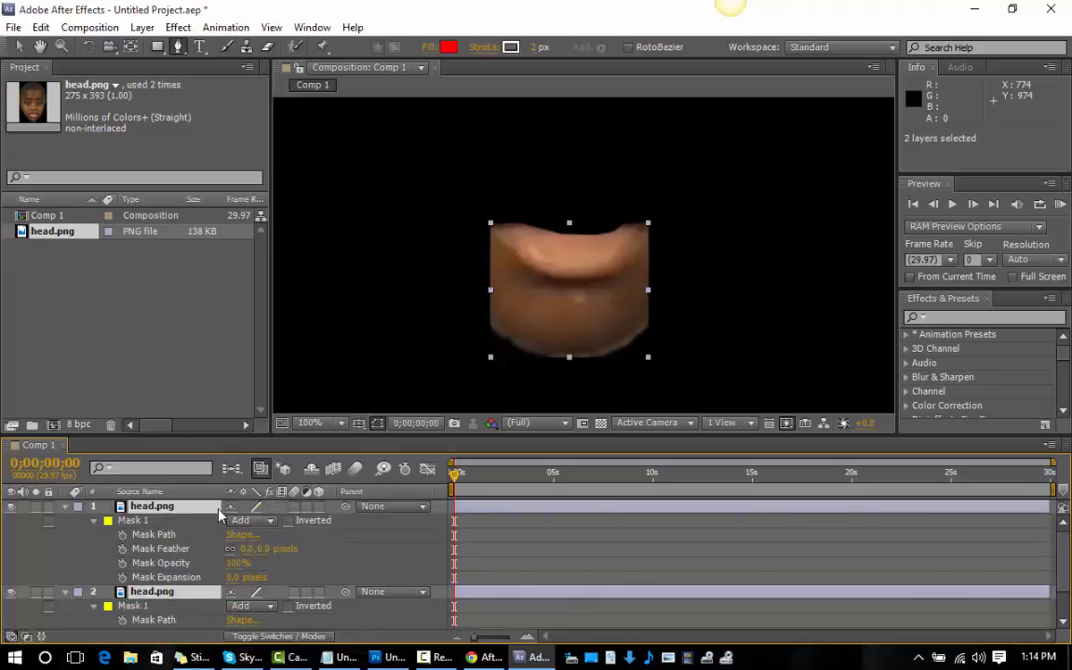
{"action": "scroll", "coordinate": [175, 511], "scroll_direction": "down", "scroll_amount": 1}
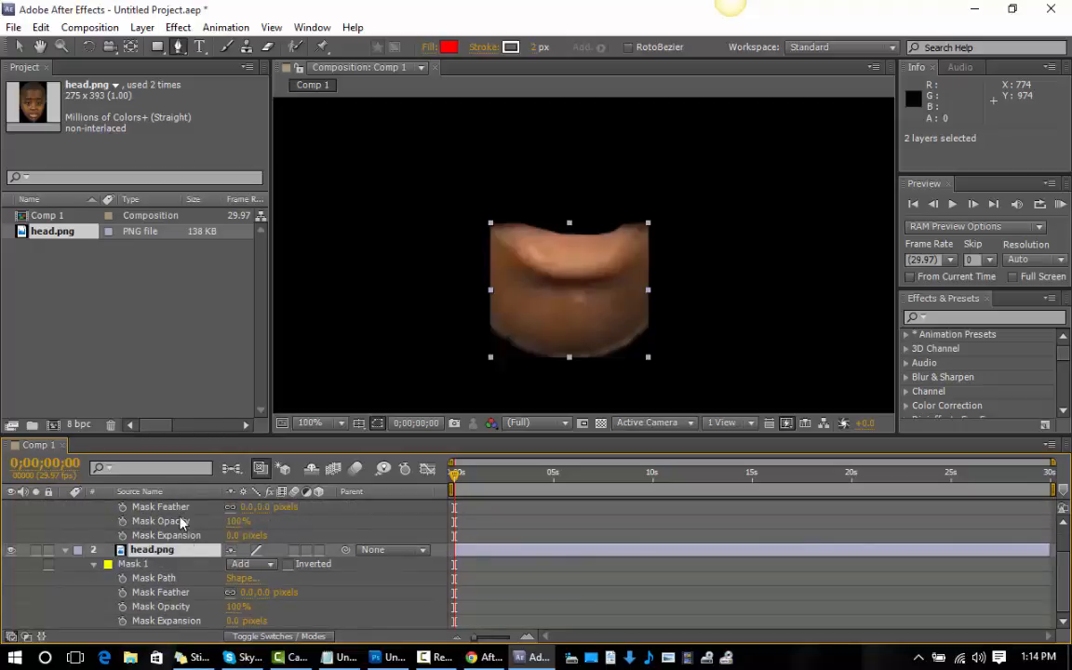
{"action": "left_click", "coordinate": [271, 565]}
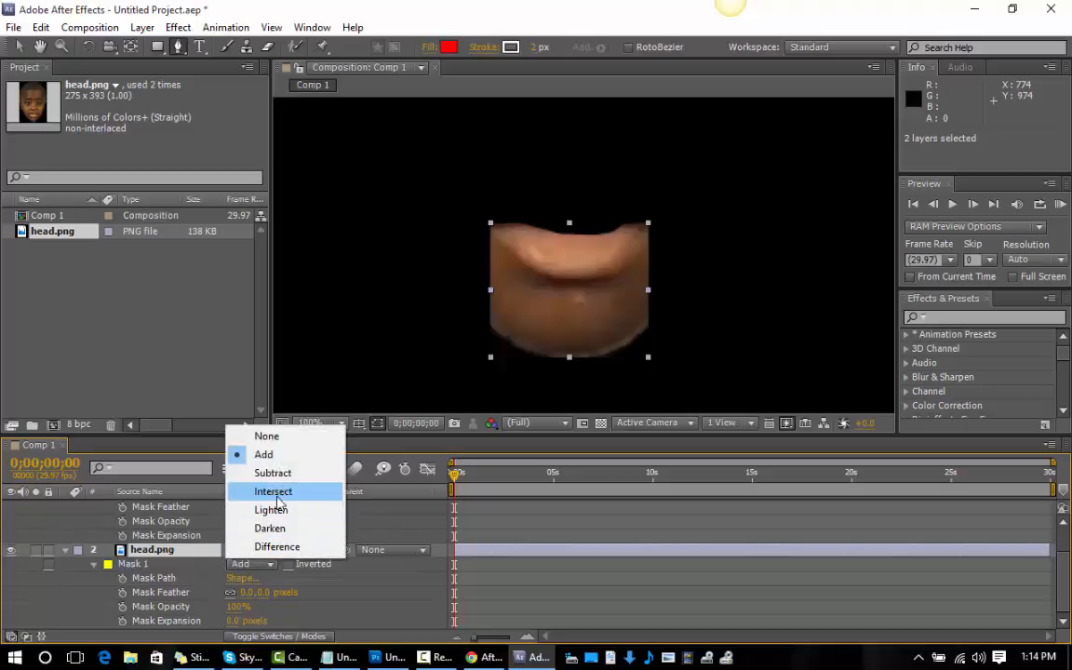
{"action": "left_click", "coordinate": [278, 480]}
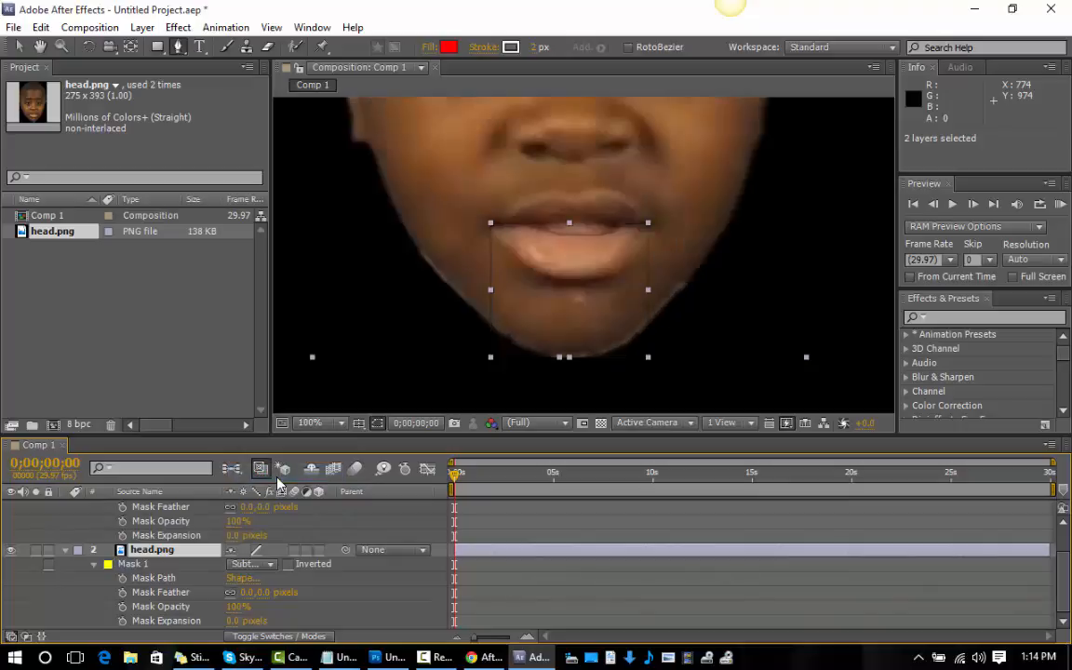
{"action": "scroll", "coordinate": [277, 481], "scroll_direction": "up", "scroll_amount": 1}
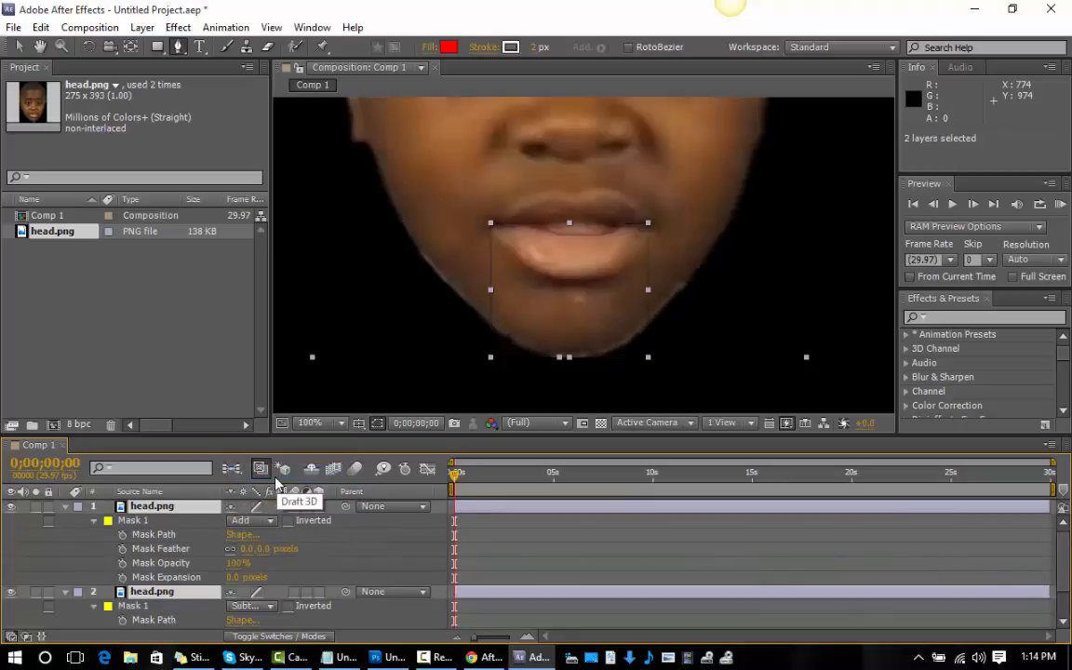
Set the mask expansion to 1 pixel on the upper head.png layer and -1 pixel on the lower one.
{"action": "scroll", "coordinate": [278, 481], "scroll_direction": "down", "scroll_amount": 1}
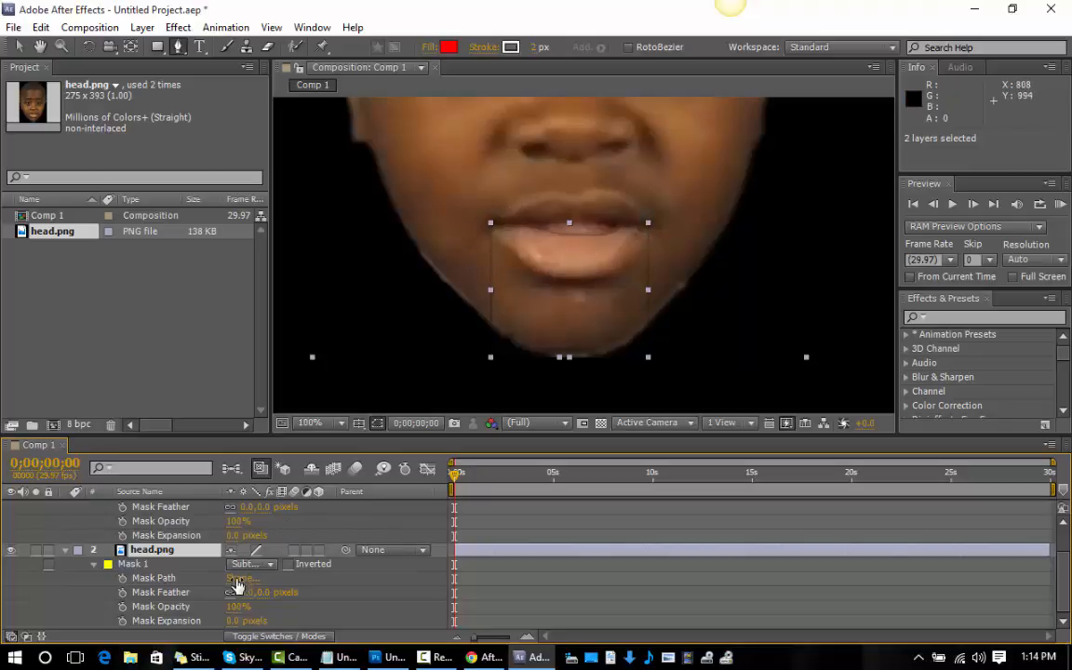
{"action": "left_click", "coordinate": [232, 536]}
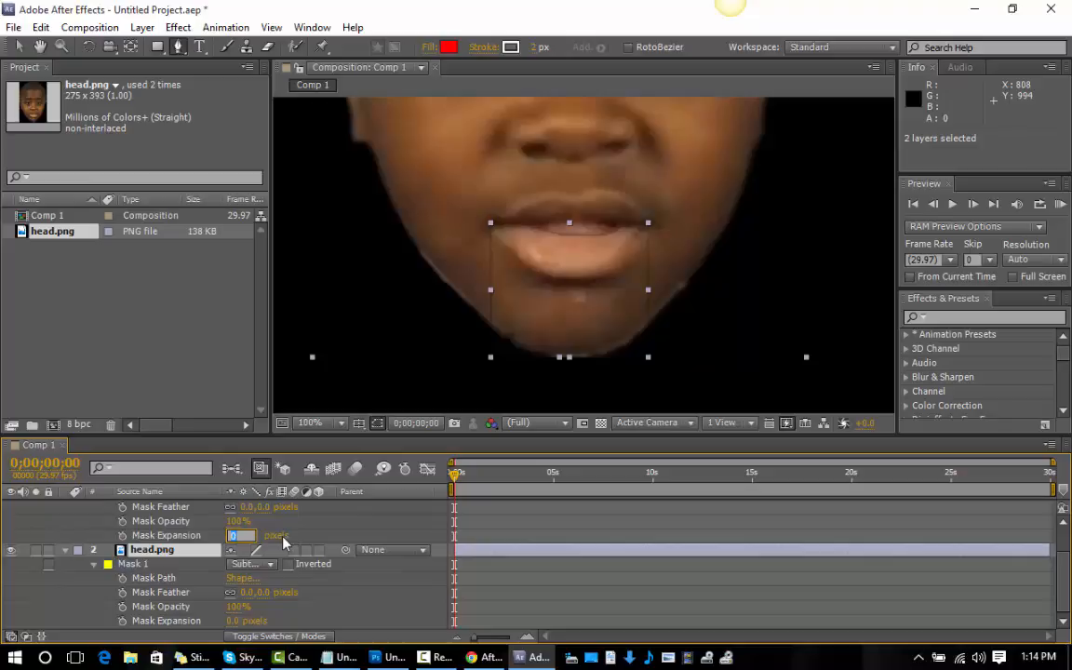
{"action": "key", "text": "Return"}
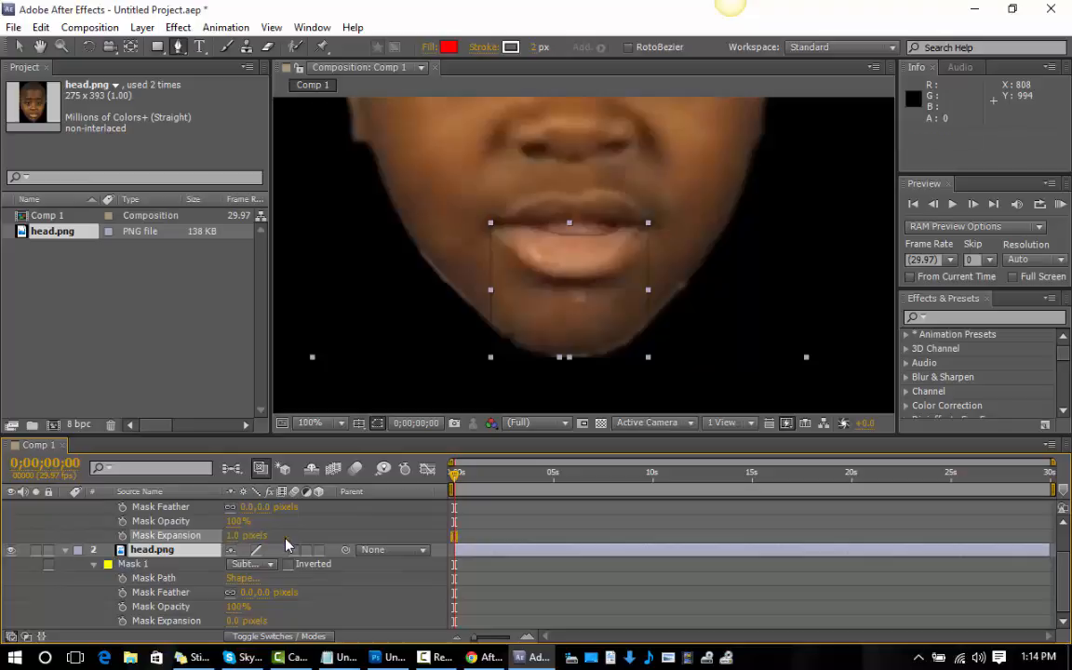
{"action": "left_click", "coordinate": [241, 621]}
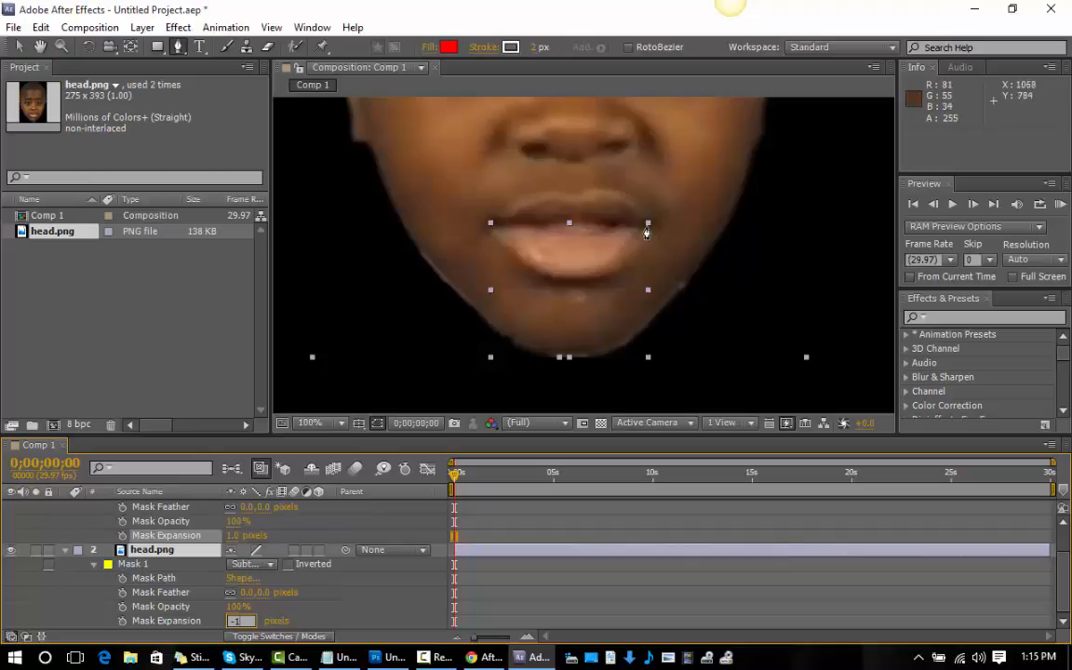
{"action": "left_click", "coordinate": [24, 51]}
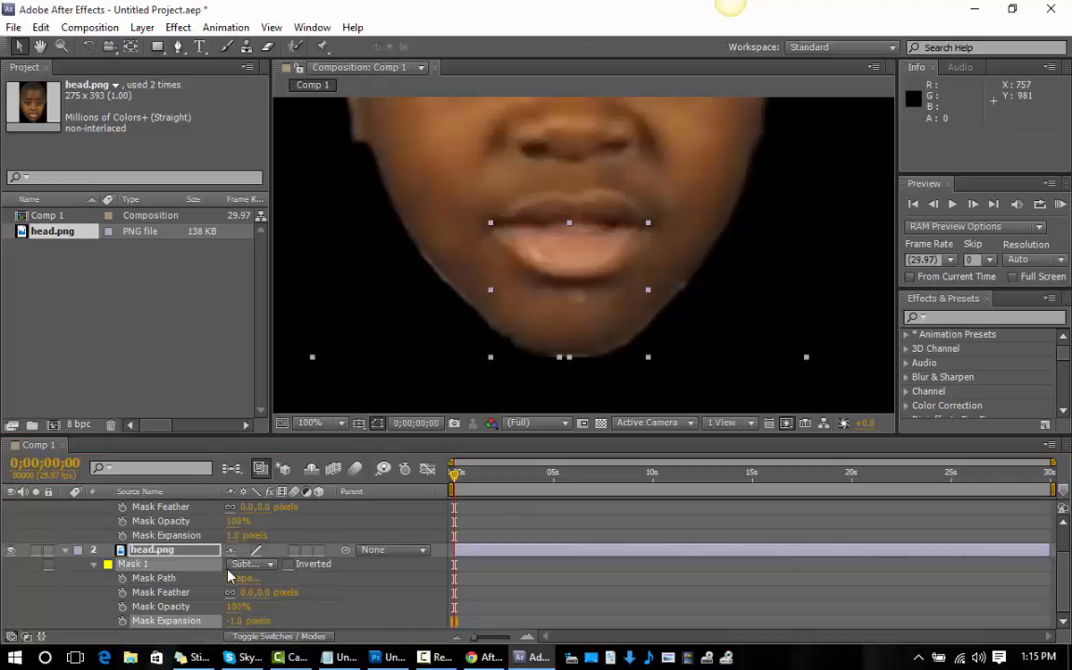
Collapse the mask properties of both head.png layers and reveal only their Position property.
{"action": "scroll", "coordinate": [228, 577], "scroll_direction": "up", "scroll_amount": 3}
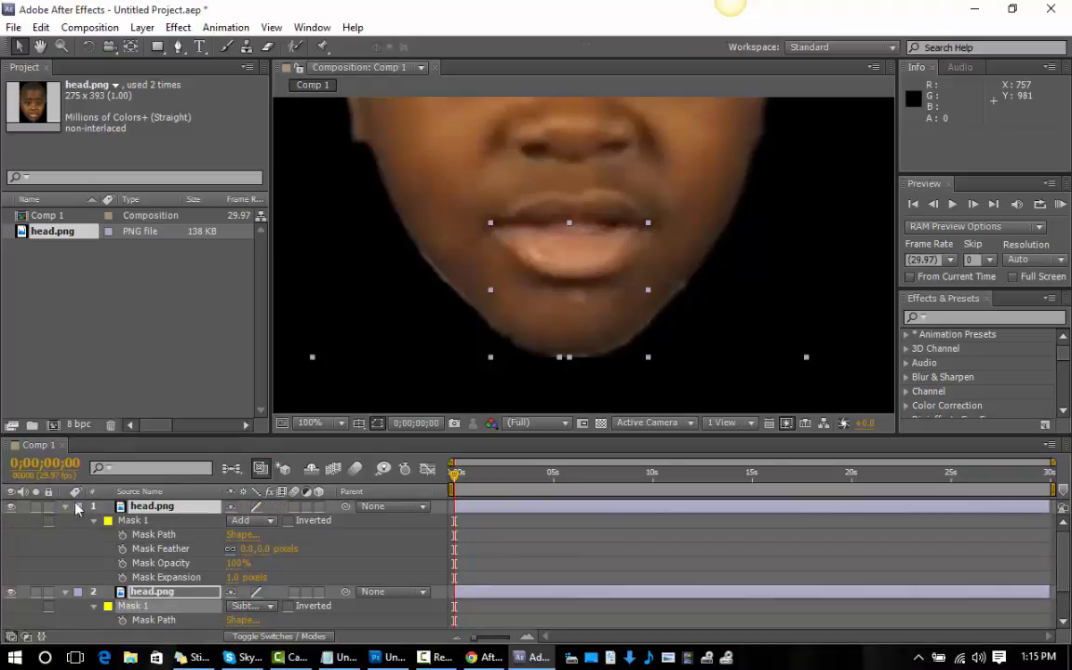
{"action": "left_click", "coordinate": [65, 507]}
{"action": "left_click", "coordinate": [65, 507]}
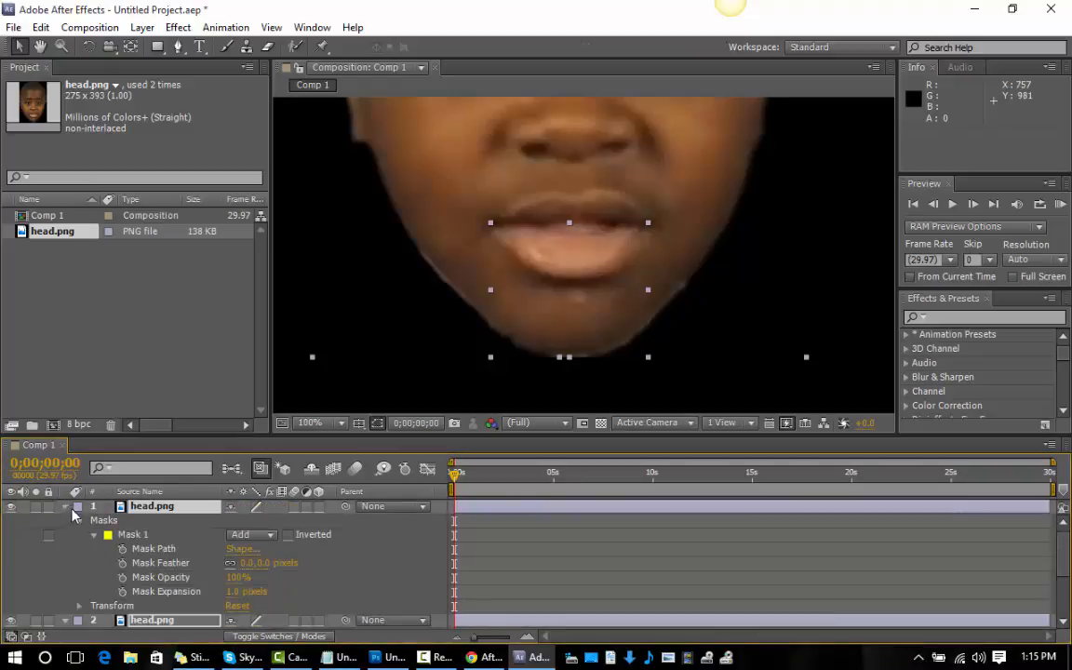
{"action": "left_click", "coordinate": [65, 507]}
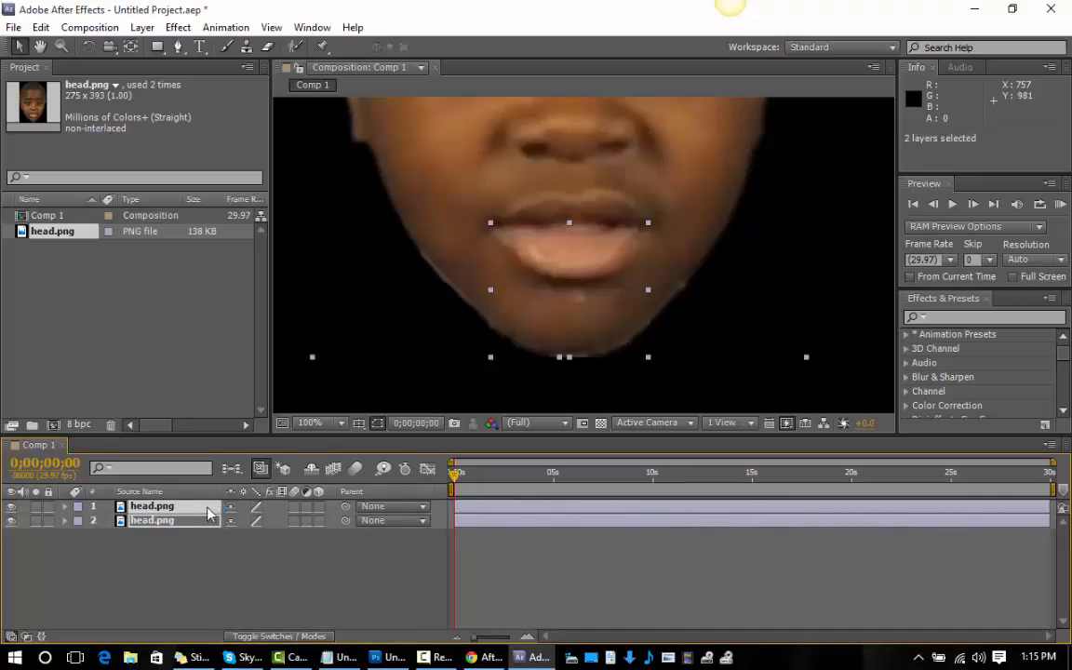
{"action": "key", "text": "p"}
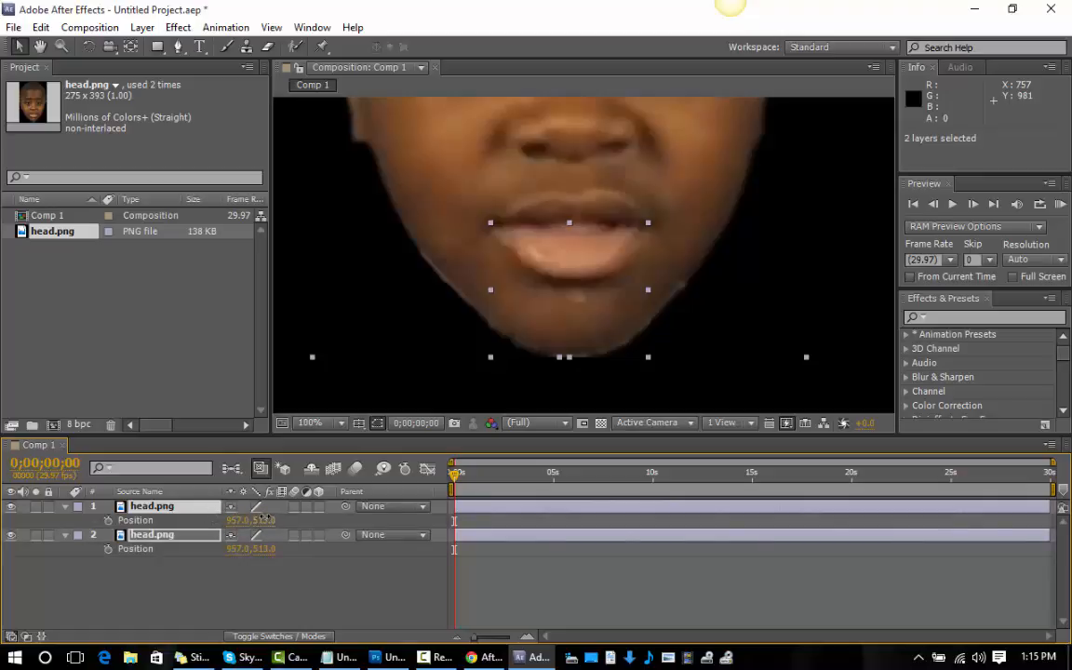
Try moving both head.png layers down together to a vertical position of 575, undo the move and clear the layer selection.
{"action": "left_click_drag", "start_coordinate": [265, 520], "coordinate": [304, 528]}
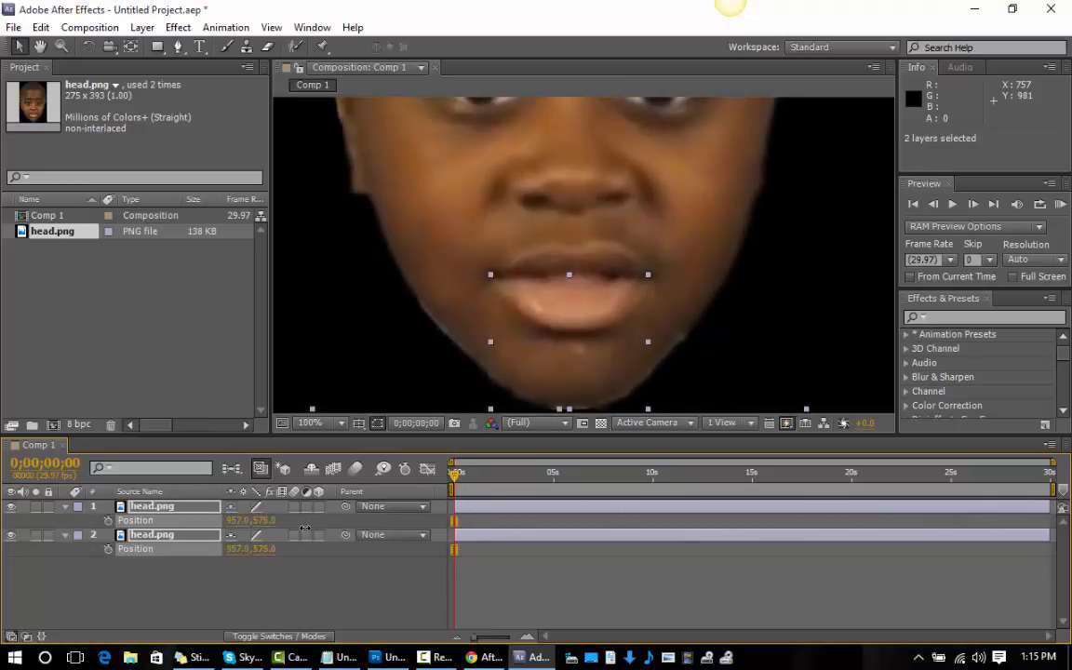
{"action": "key", "text": "ctrl+z"}
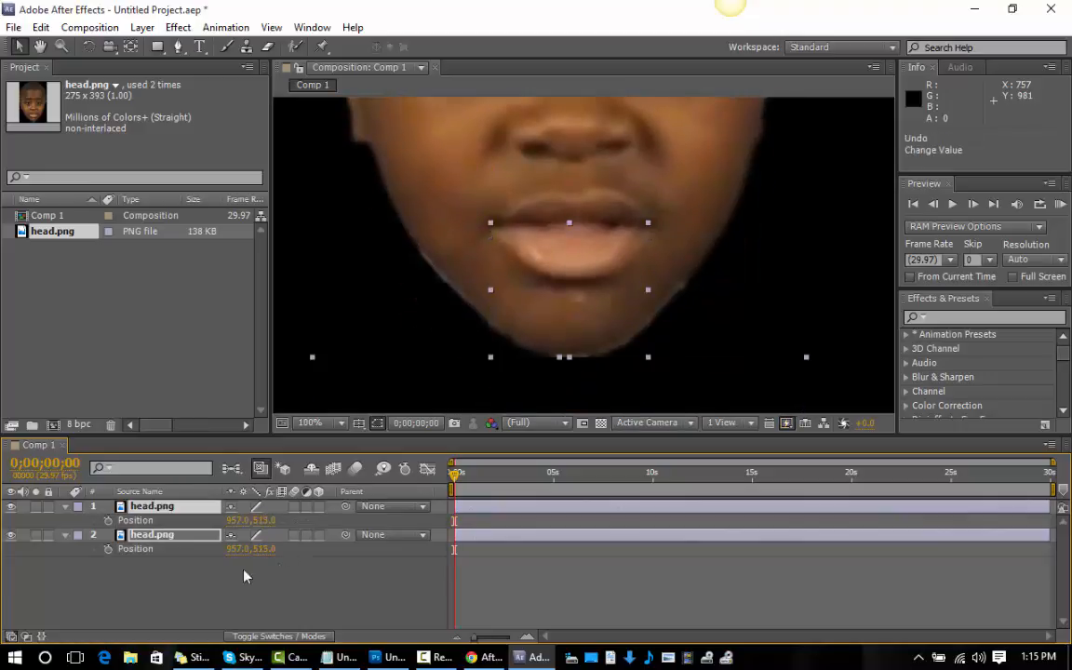
{"action": "left_click", "coordinate": [161, 544]}
{"action": "left_click", "coordinate": [156, 540], "text": "ctrl"}
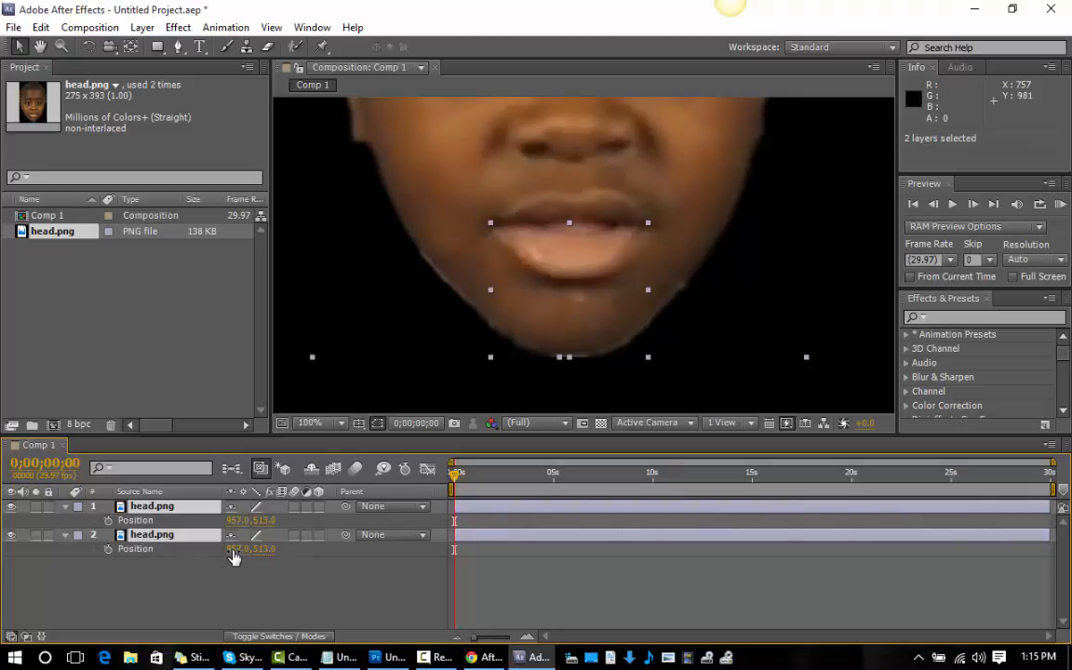
{"action": "left_click", "coordinate": [201, 603]}
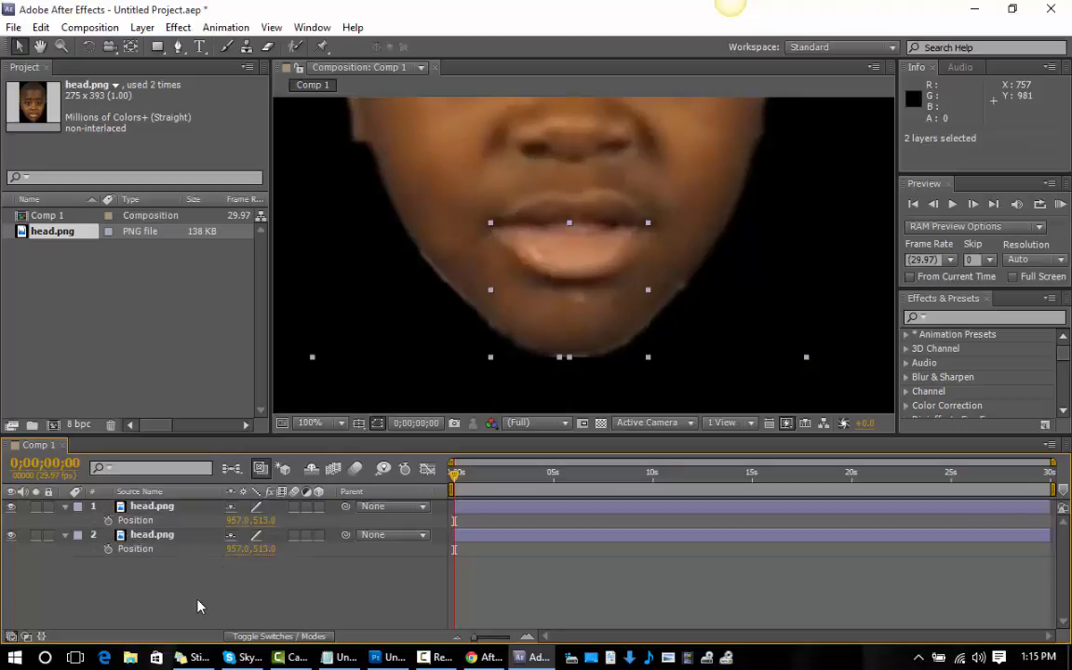
Try opening the mouth by lowering only the jaw layer to a vertical position of 525, and undo the move.
{"action": "left_click", "coordinate": [169, 545]}
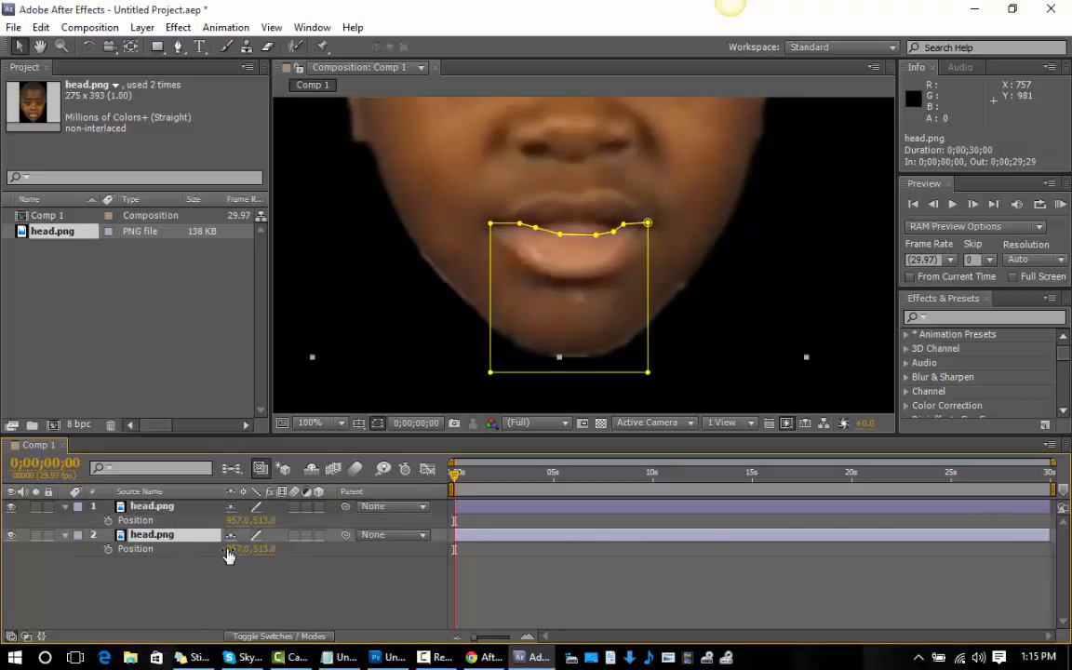
{"action": "left_click", "coordinate": [185, 508]}
{"action": "left_click_drag", "start_coordinate": [262, 521], "coordinate": [286, 518]}
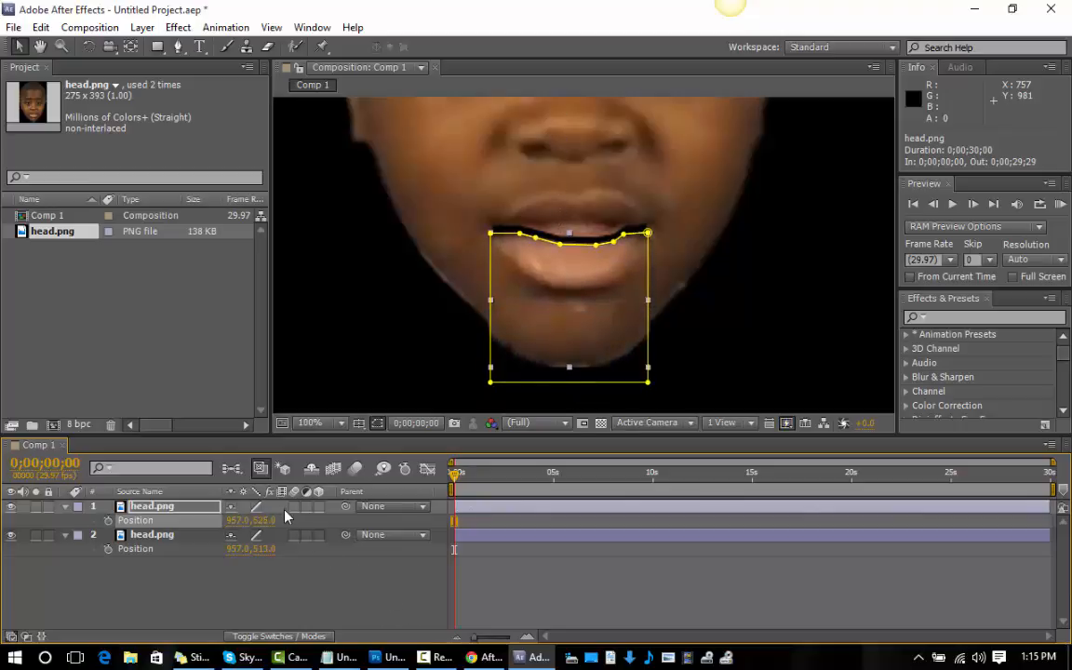
{"action": "key", "text": "ctrl+z"}
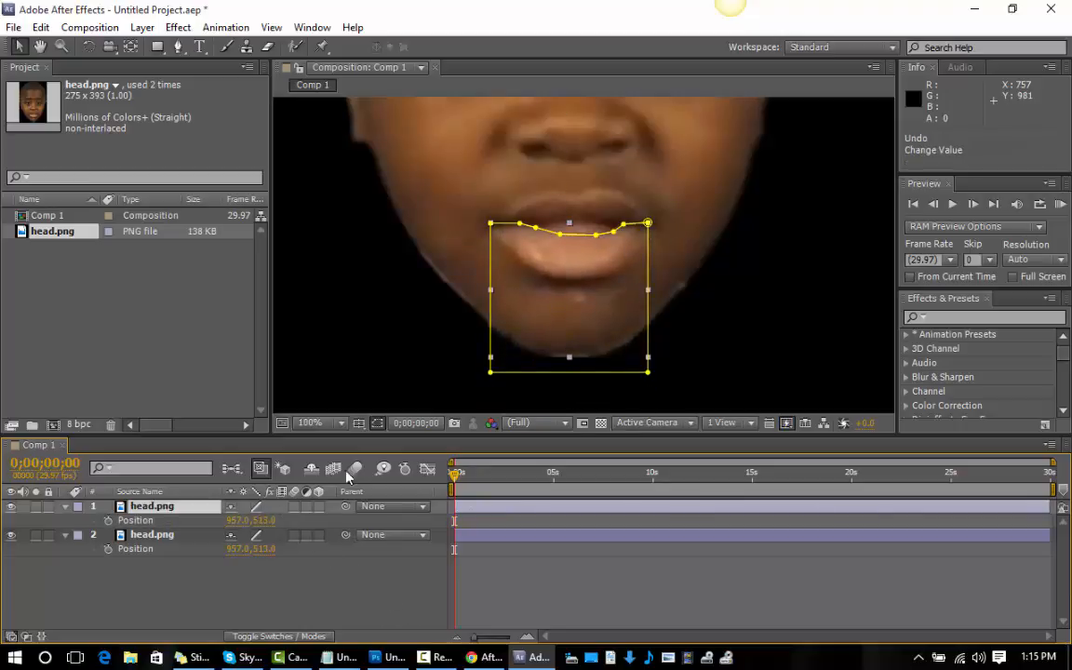
Examine the mask edge between the lips up close and the complete head within the composition.
{"action": "left_click", "coordinate": [61, 46]}
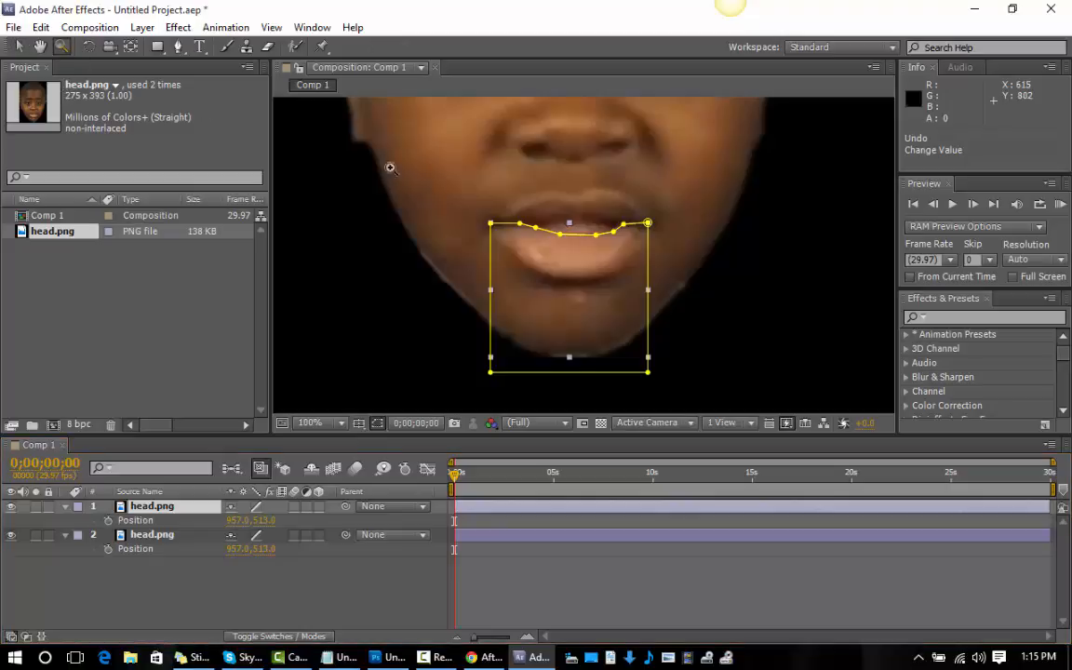
{"action": "left_click", "coordinate": [565, 203]}
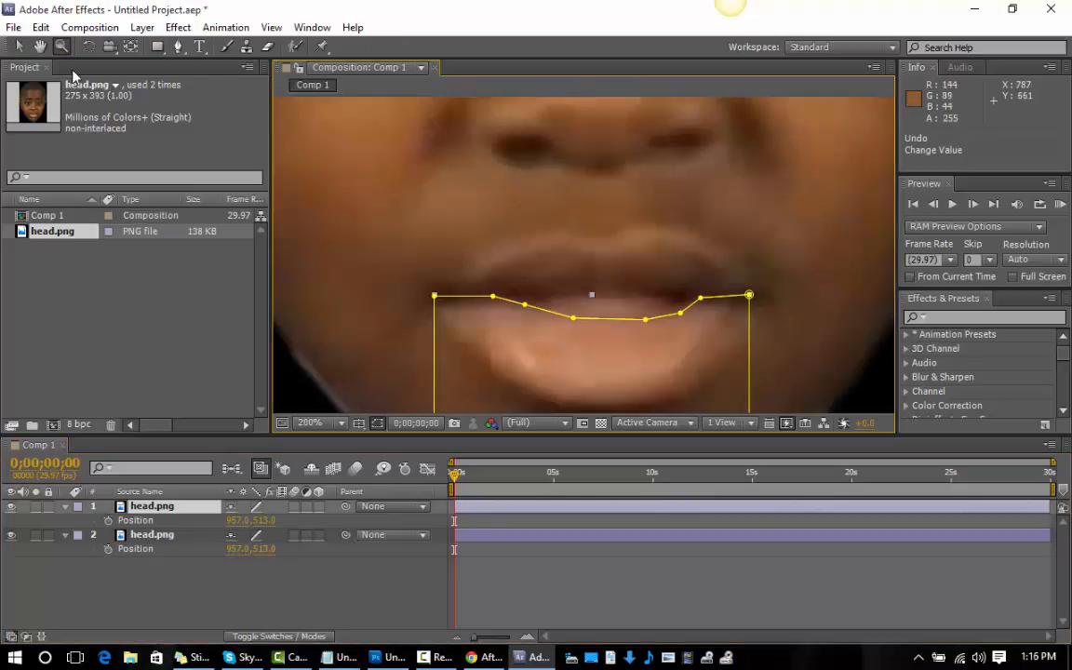
{"action": "scroll", "coordinate": [426, 295], "scroll_direction": "down", "scroll_amount": 2}
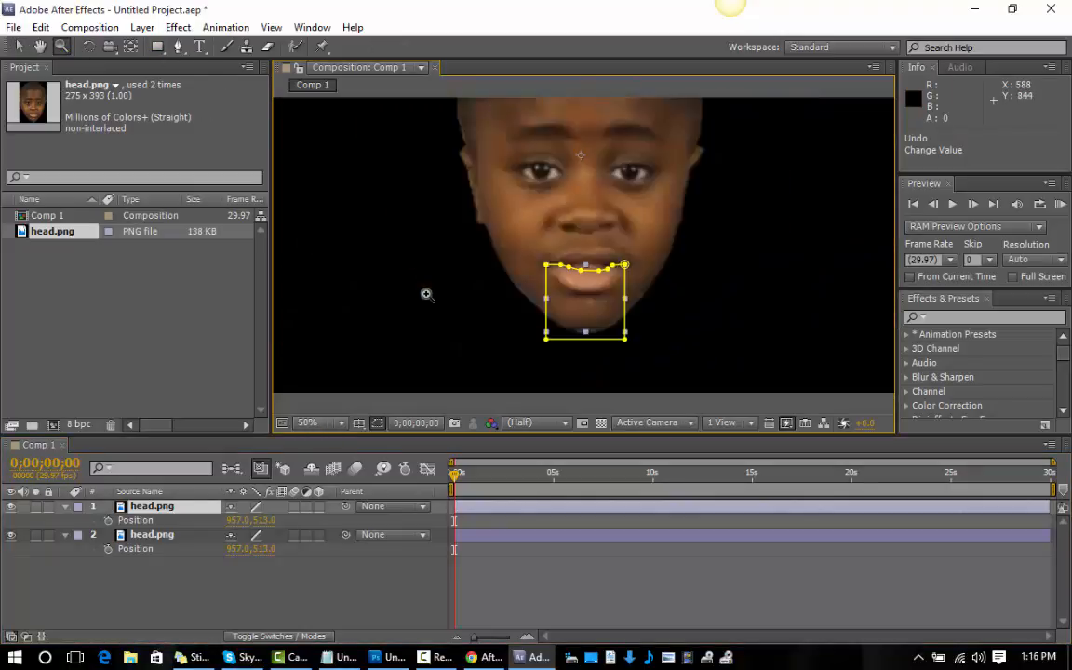
{"action": "left_click", "coordinate": [535, 167]}
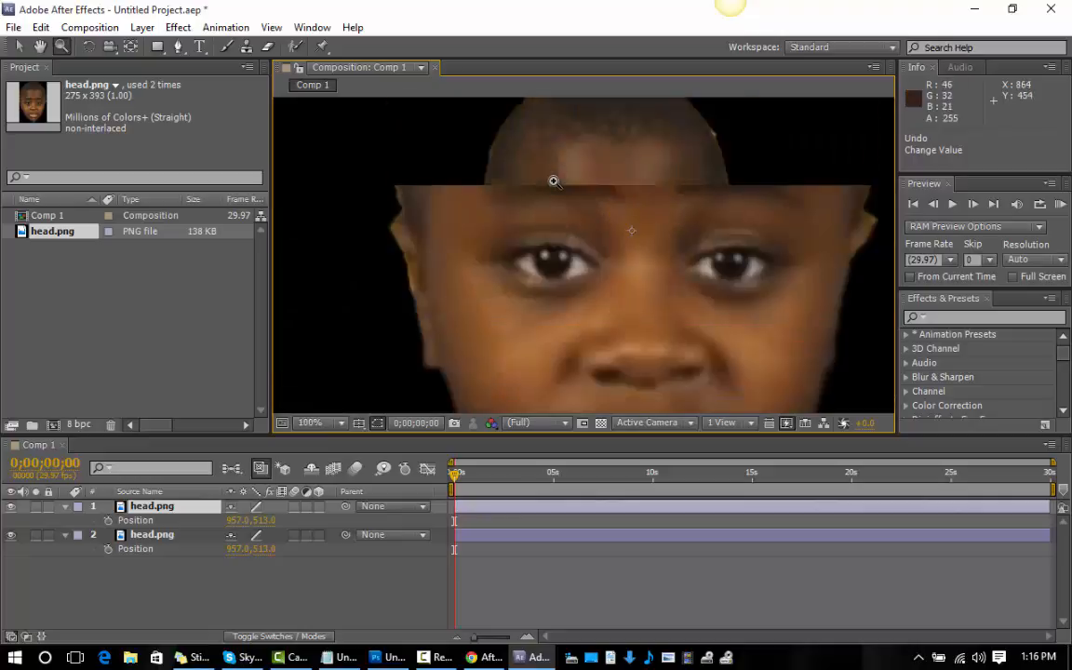
{"action": "left_click", "coordinate": [554, 181], "text": "alt"}
{"action": "left_click", "coordinate": [554, 180], "text": "alt"}
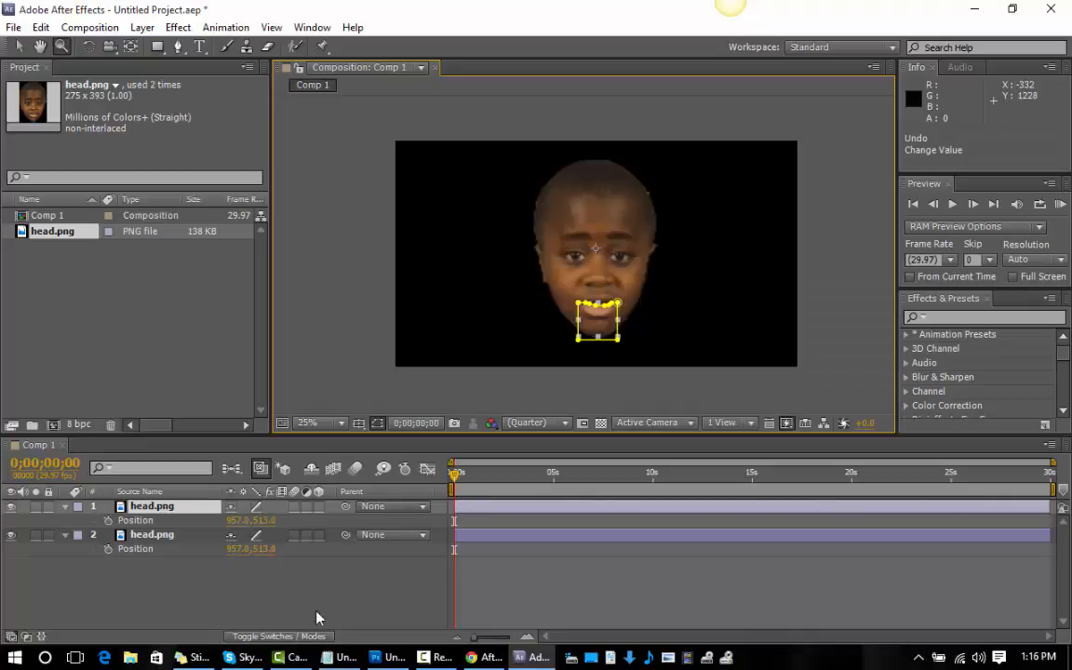
Switch to the Notepad notes and add the lines "make new comp" and "import head.png" below "open After Affects".
{"action": "left_click", "coordinate": [340, 658]}
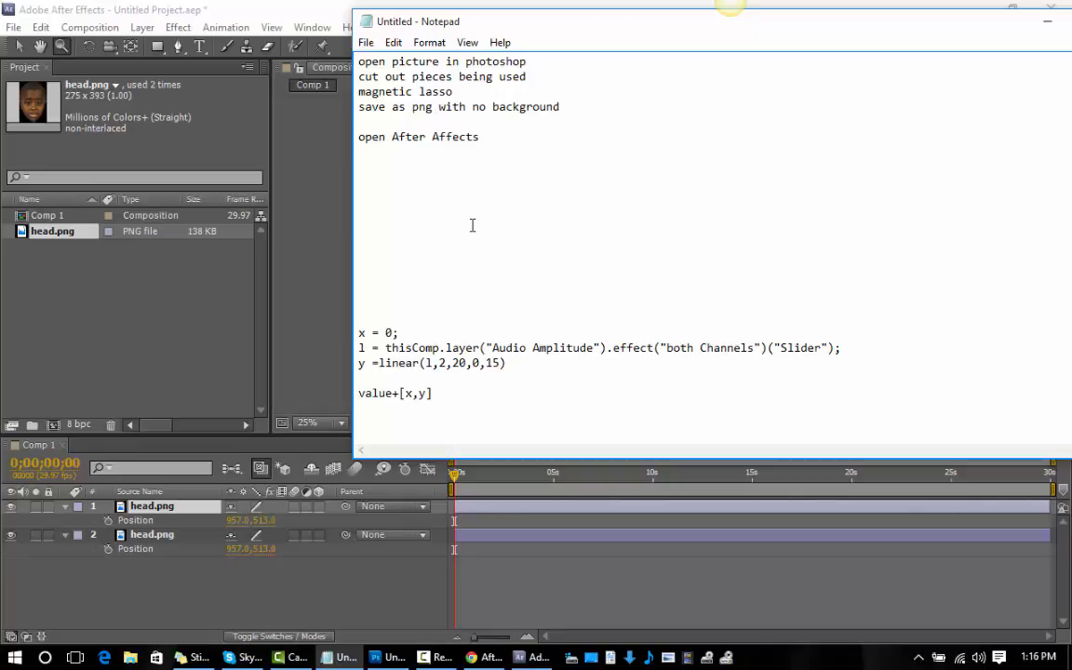
{"action": "type", "text": "make new comp"}
{"action": "key", "text": "Return"}
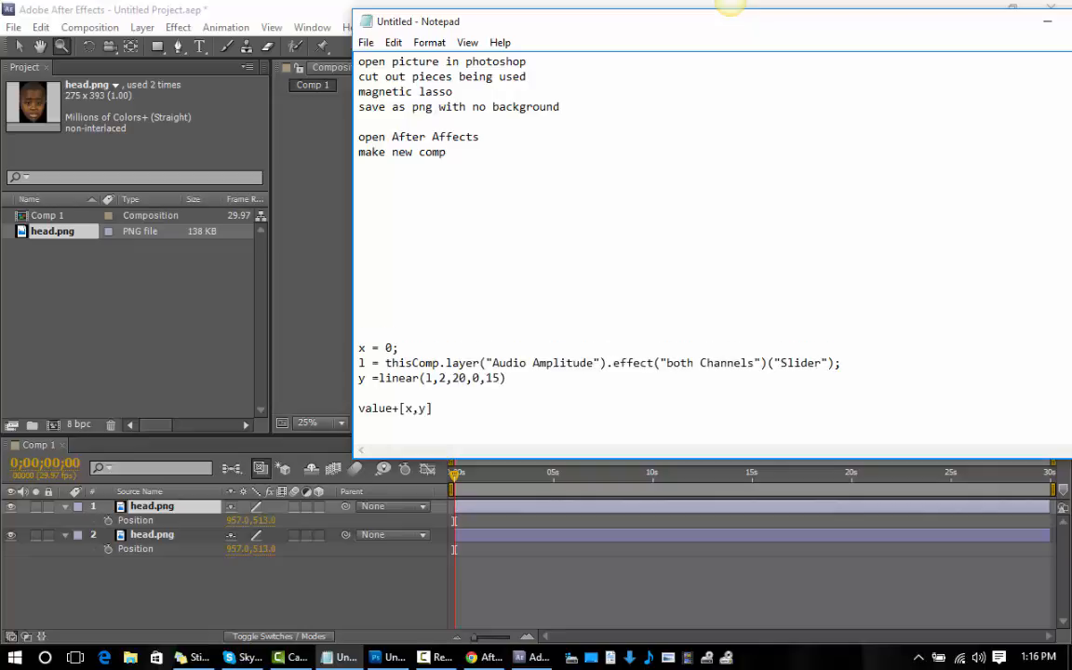
{"action": "type", "text": "import head.png"}
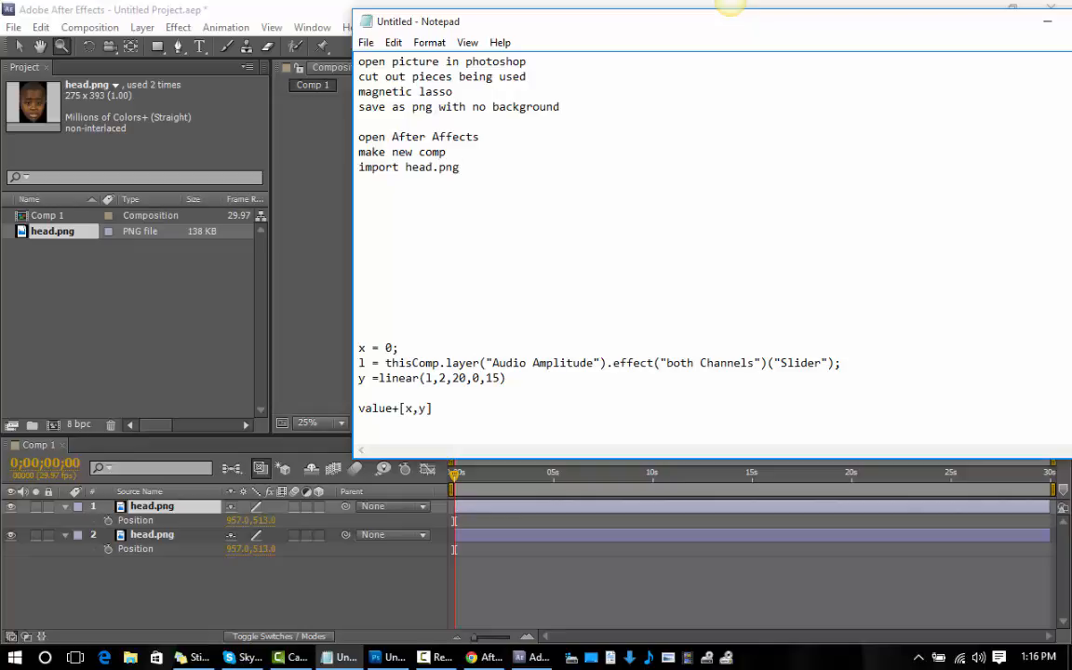
{"action": "key", "text": "Return"}
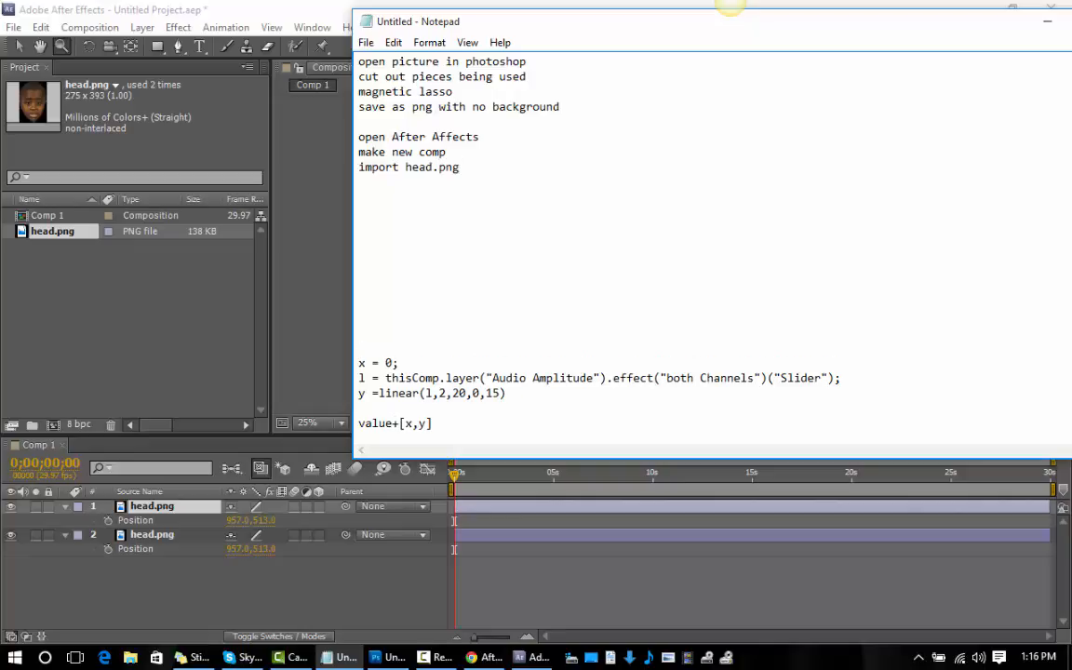
Add the line "cut mouth out with pen tool" to the notes and start a new line below it.
{"action": "type", "text": "cut mouth out with "}
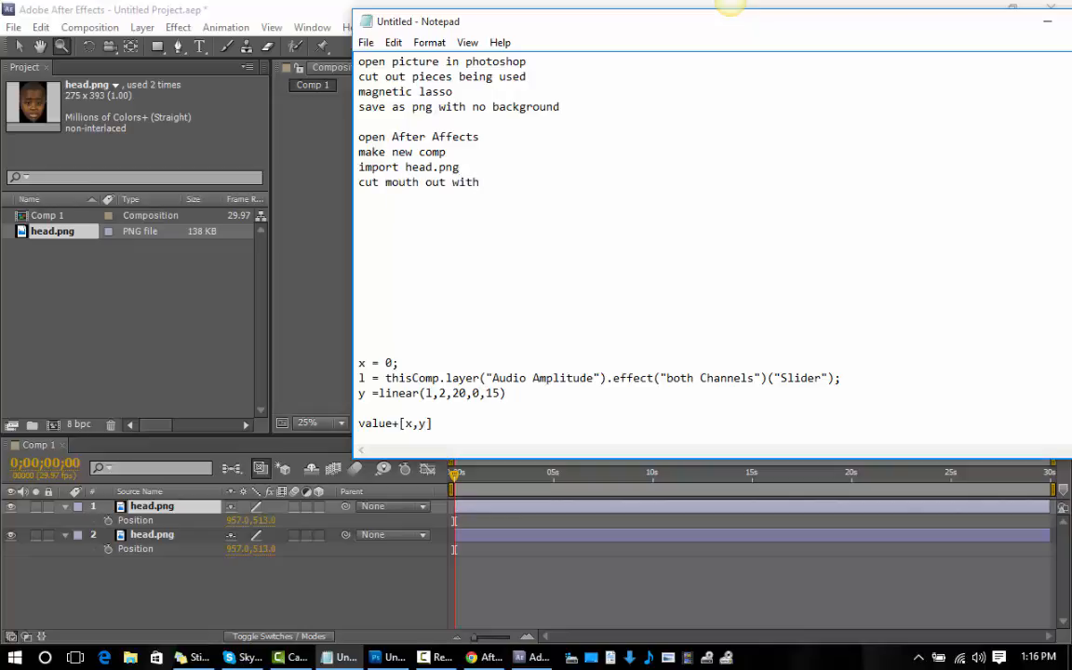
{"action": "type", "text": "pen tool"}
{"action": "key", "text": "Return"}
{"action": "type", "text": "\\"}
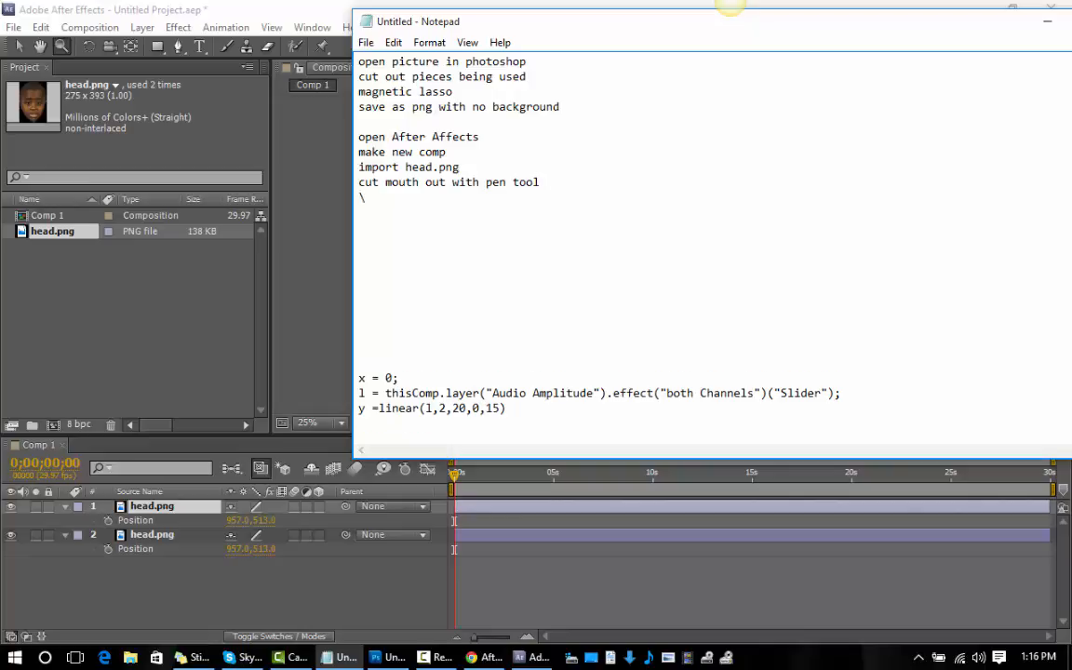
Replace the stray backslash with the line "highlight bottome file hit ctrl d" in the notes.
{"action": "key", "text": "BackSpace"}
{"action": "type", "text": "highlight"}
{"action": "type", "text": "bottome file"}
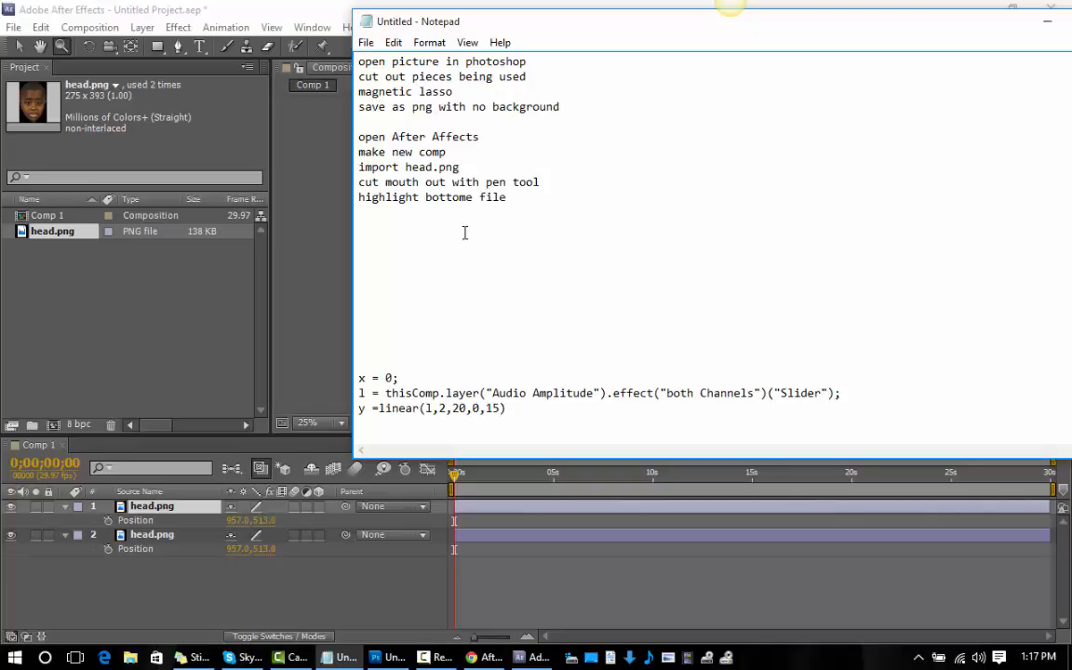
{"action": "type", "text": " hit ctrl d"}
{"action": "key", "text": "Return"}
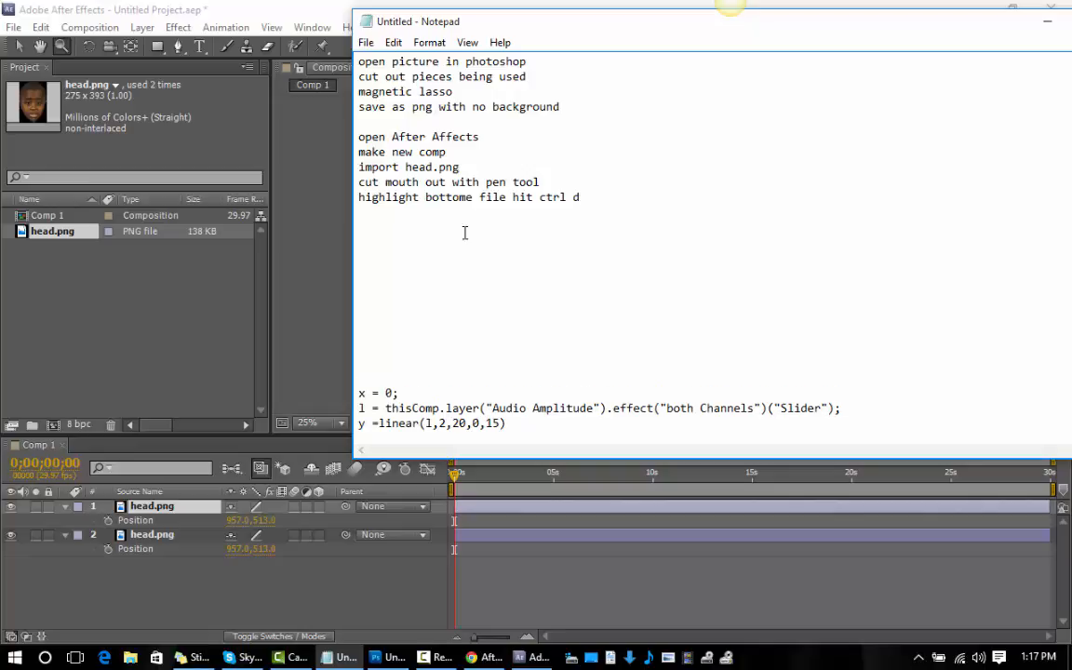
Add the line "highlight both hit mm fast" to the notes.
{"action": "type", "text": "highi"}
{"action": "key", "text": "BackSpace"}
{"action": "type", "text": "light both hit mm fast"}
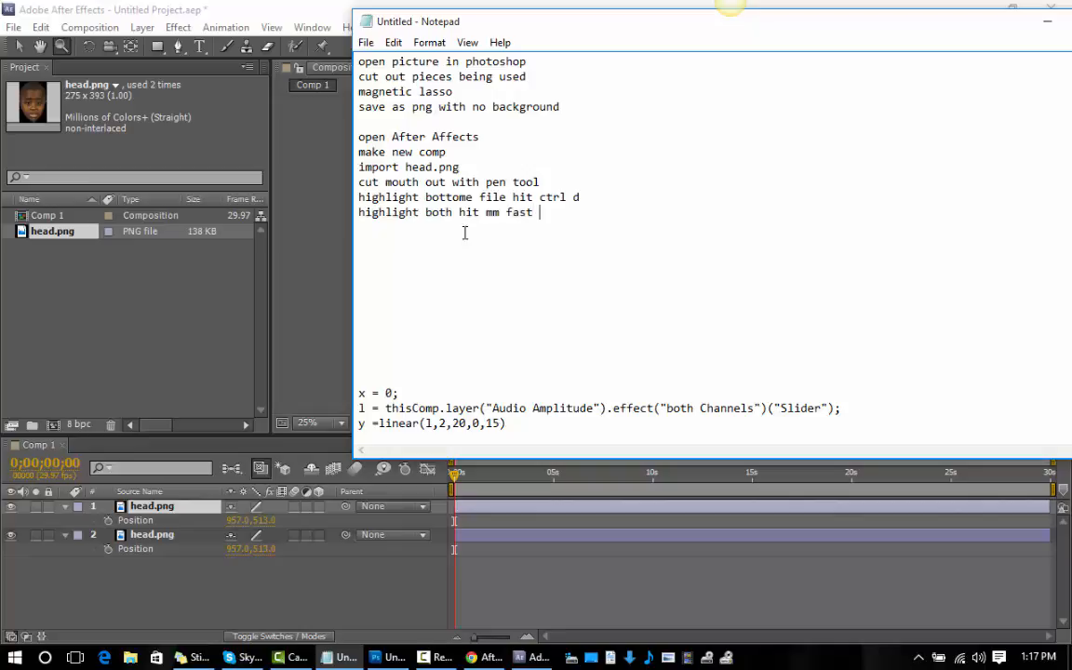
{"action": "key", "text": "Return"}
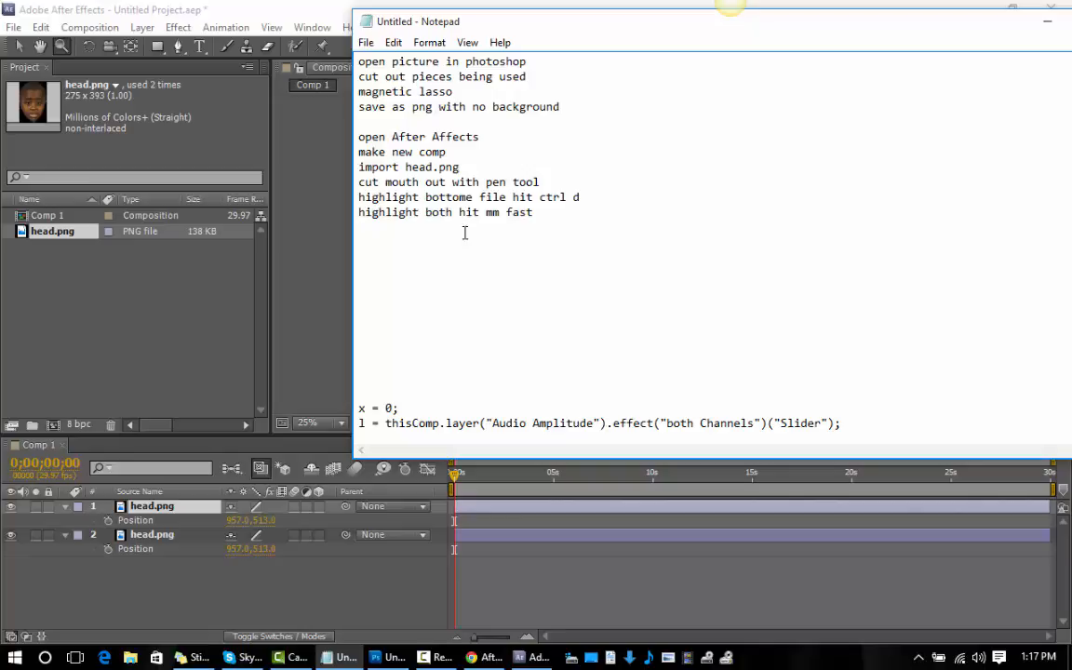
Add the line "change both to subtract" to the notes.
{"action": "type", "text": "change both to subtract"}
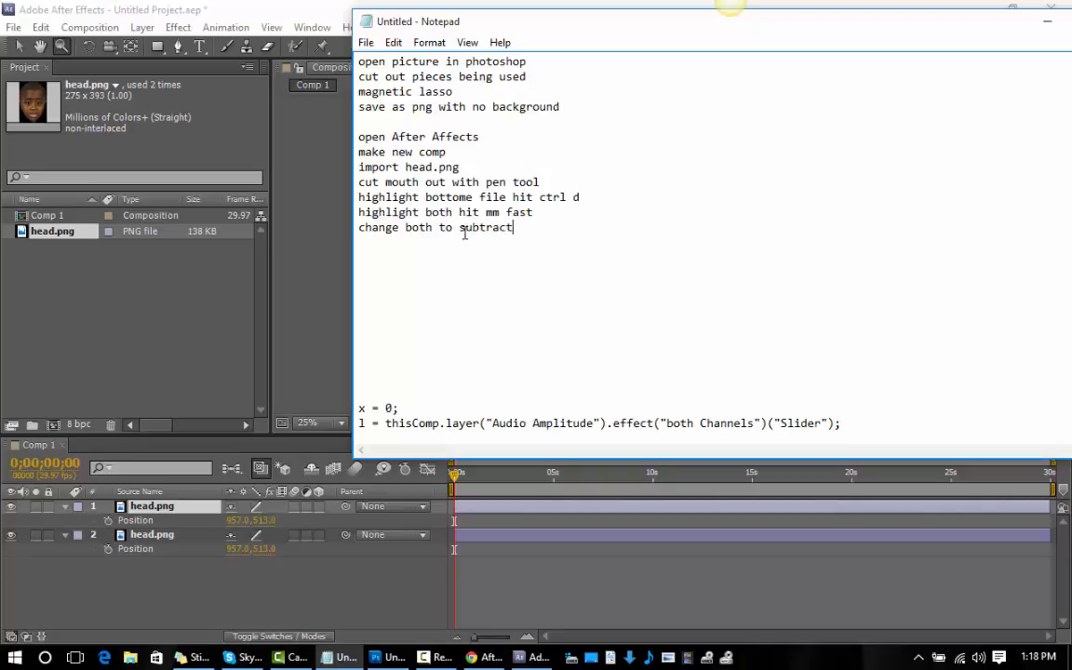
{"action": "key", "text": "Return"}
{"action": "key", "text": "Return"}
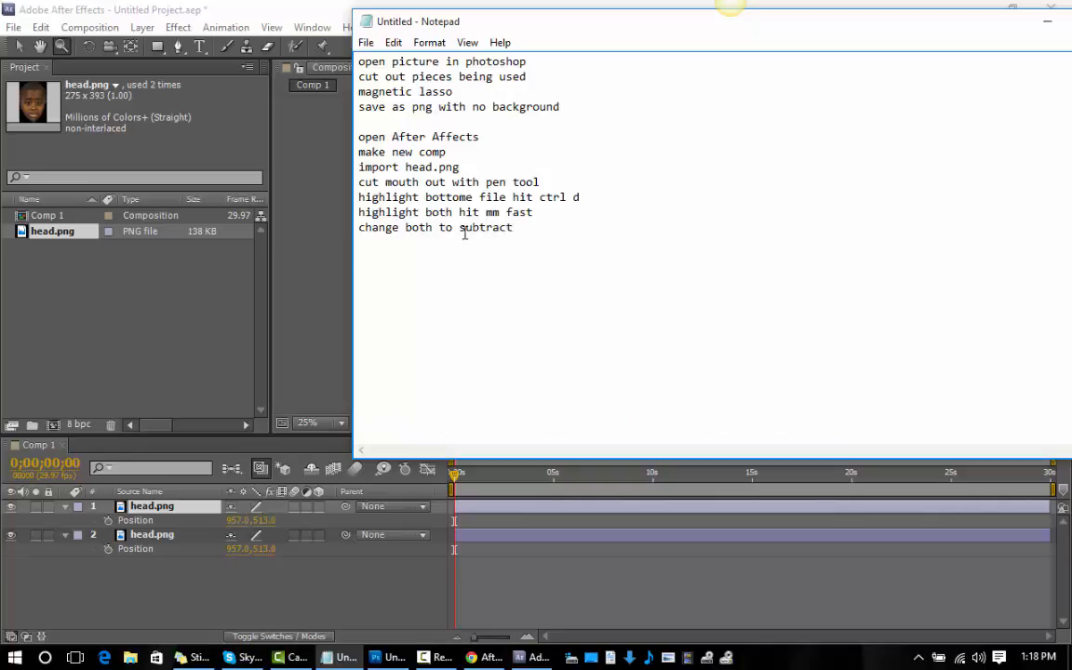
Add the line "change pixel top to 1 bottem to -1" to the notes.
{"action": "type", "text": "cha"}
{"action": "key", "text": "BackSpace"}
{"action": "key", "text": "BackSpace"}
{"action": "key", "text": "BackSpace"}
{"action": "key", "text": "BackSpace"}
{"action": "type", "text": "cha"}
{"action": "type", "text": "nge"}
{"action": "type", "text": " pux"}
{"action": "key", "text": "BackSpace"}
{"action": "key", "text": "BackSpace"}
{"action": "type", "text": "ix"}
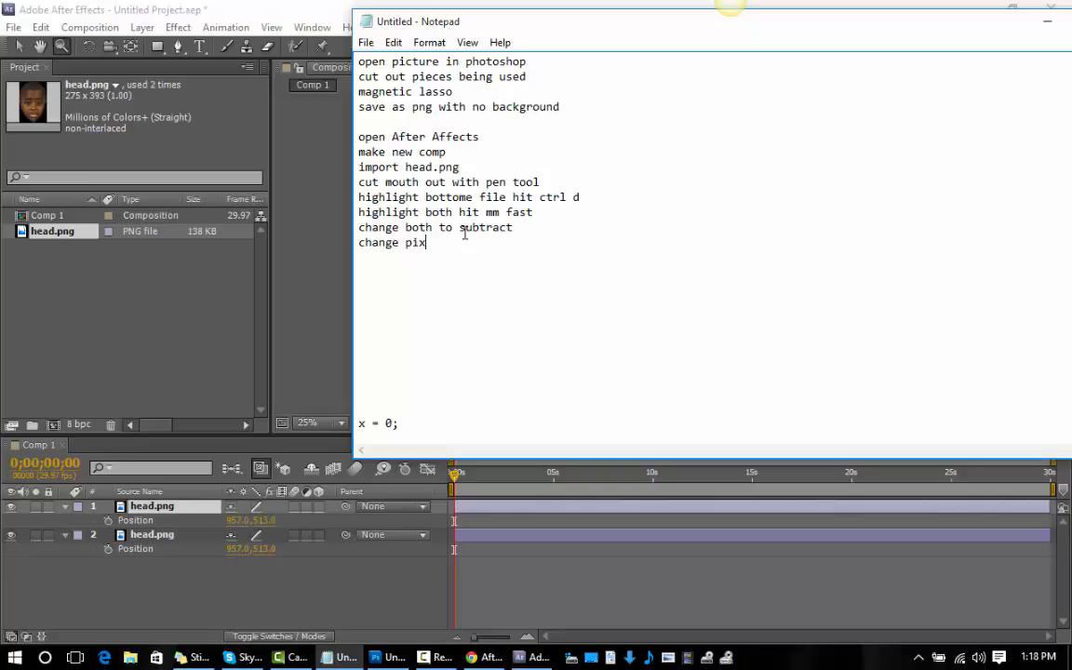
{"action": "type", "text": "el top to 1 bottem to "}
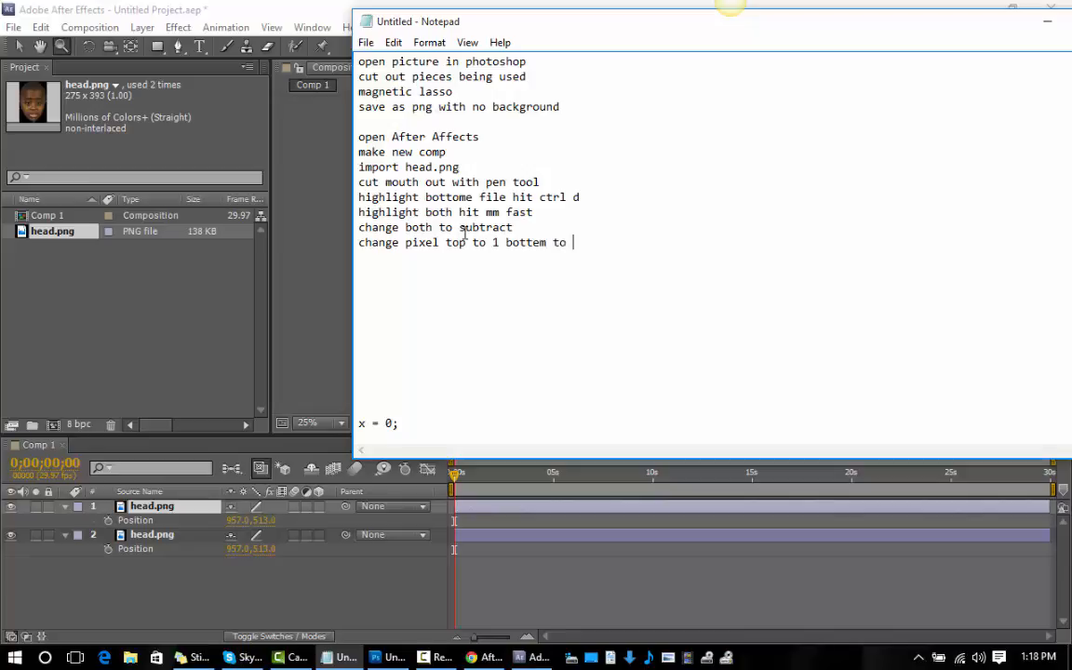
{"action": "type", "text": "-1"}
{"action": "key", "text": "Return"}
Switch to After Effects, identify the upper head.png layer by toggling its visibility, and rename it "mouth".
{"action": "left_click", "coordinate": [21, 49]}
{"action": "key", "text": "v"}
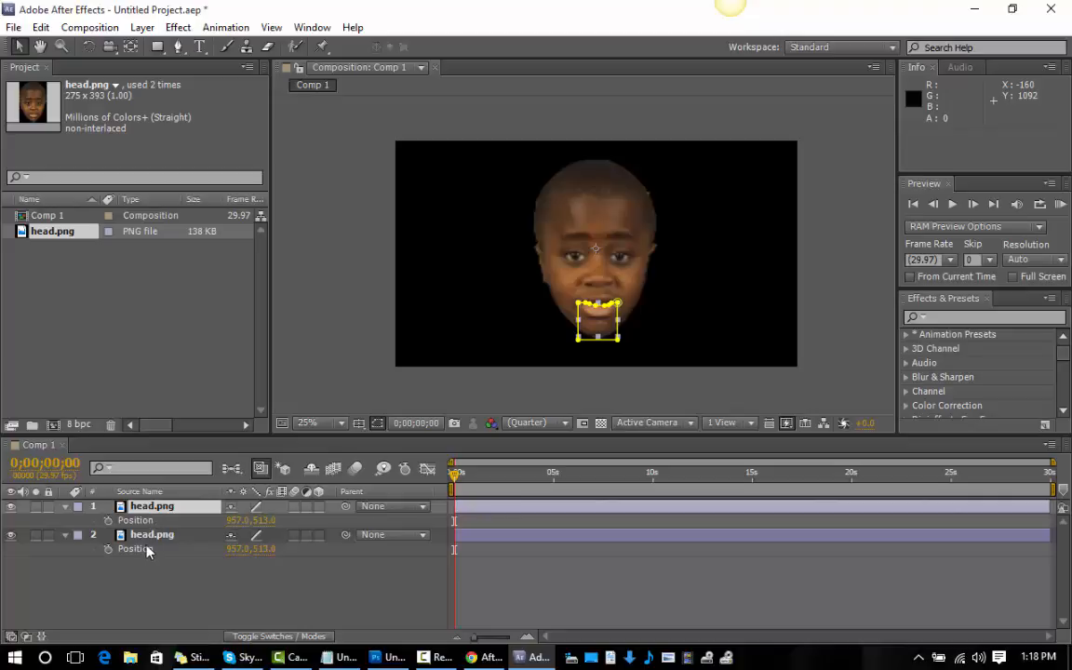
{"action": "right_click", "coordinate": [144, 507]}
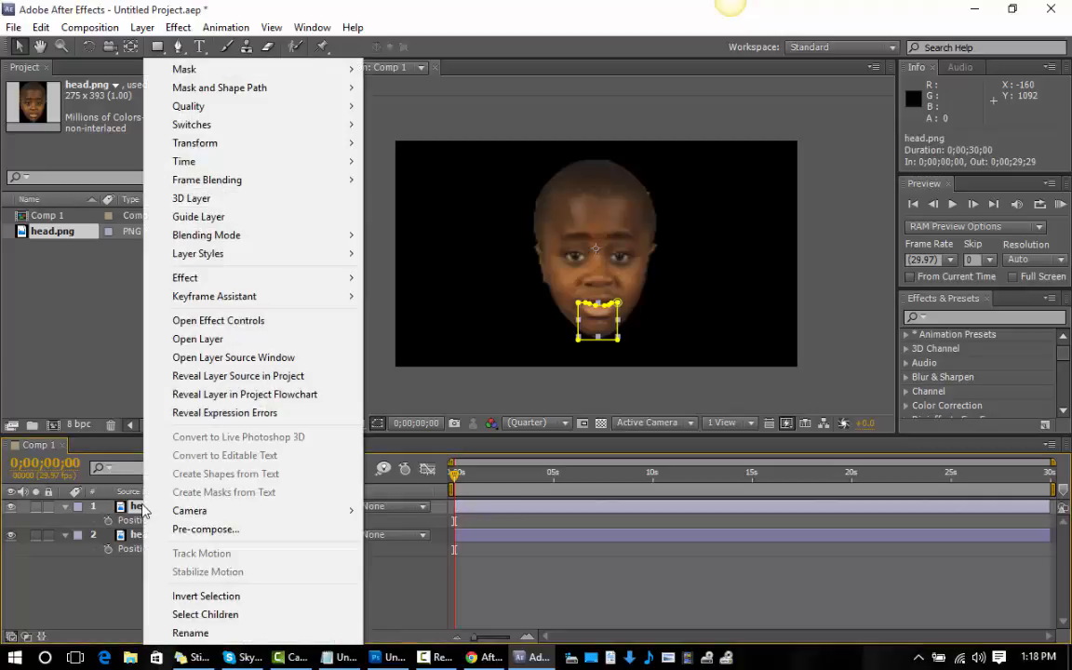
{"action": "left_click", "coordinate": [129, 507]}
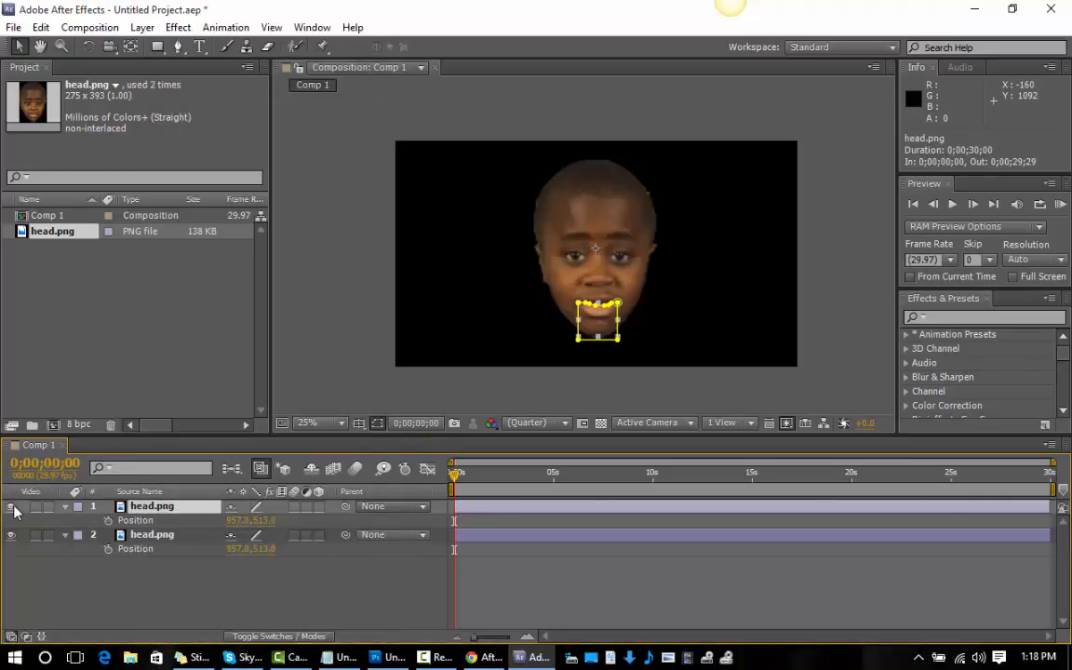
{"action": "left_click", "coordinate": [12, 507]}
{"action": "left_click", "coordinate": [13, 507]}
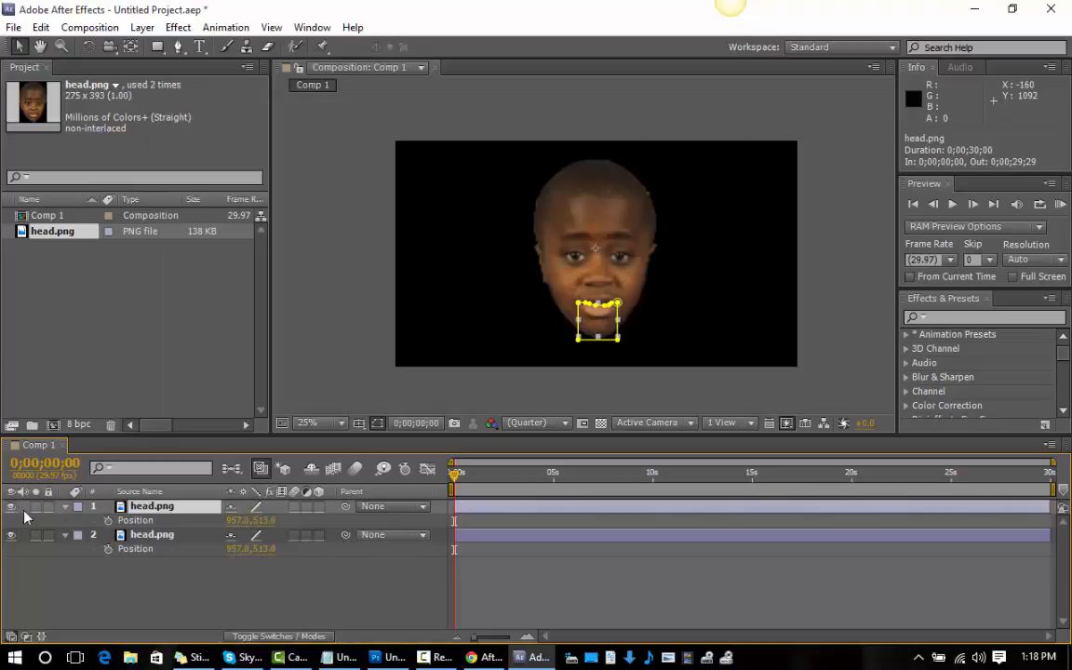
{"action": "right_click", "coordinate": [151, 506]}
{"action": "left_click", "coordinate": [199, 633]}
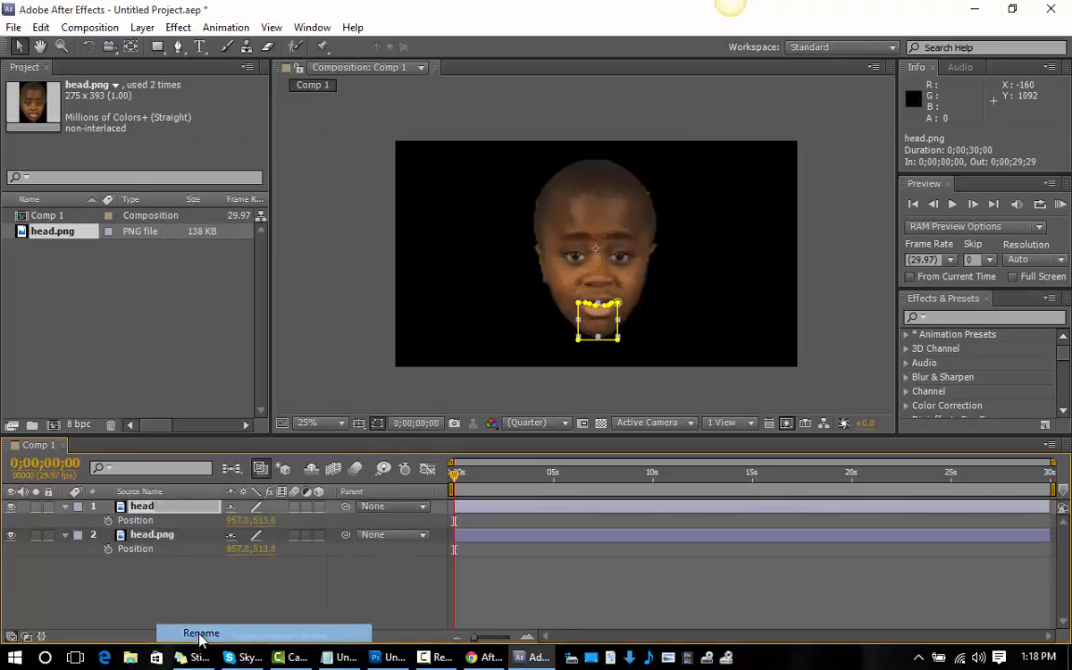
{"action": "type", "text": "mouth"}
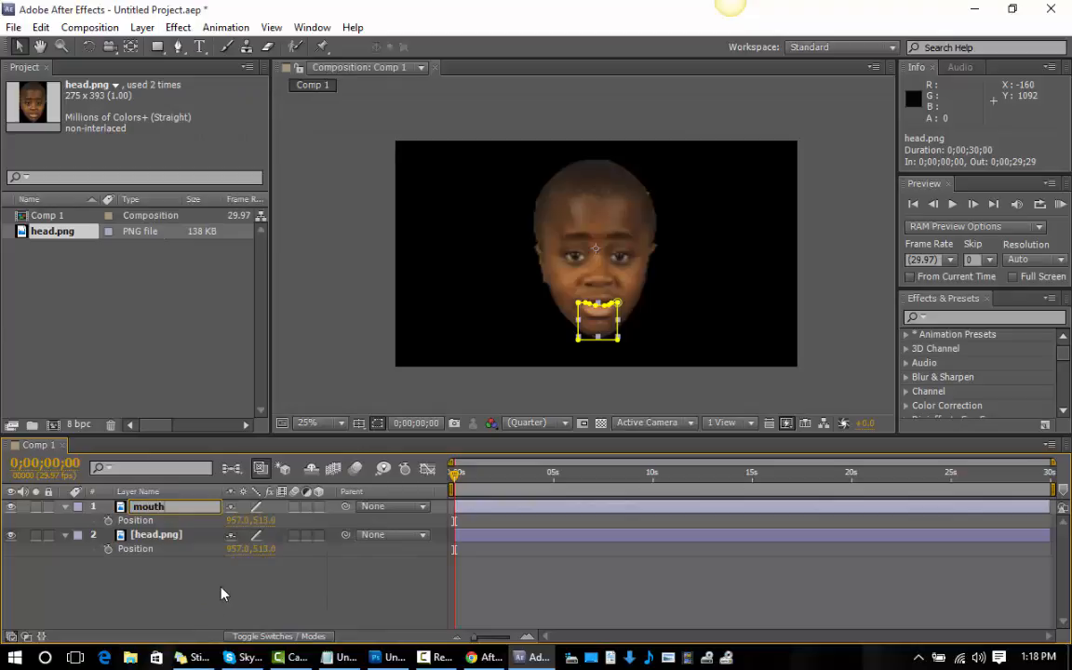
Rename the lower head.png layer "head".
{"action": "left_click", "coordinate": [173, 538]}
{"action": "right_click", "coordinate": [172, 544]}
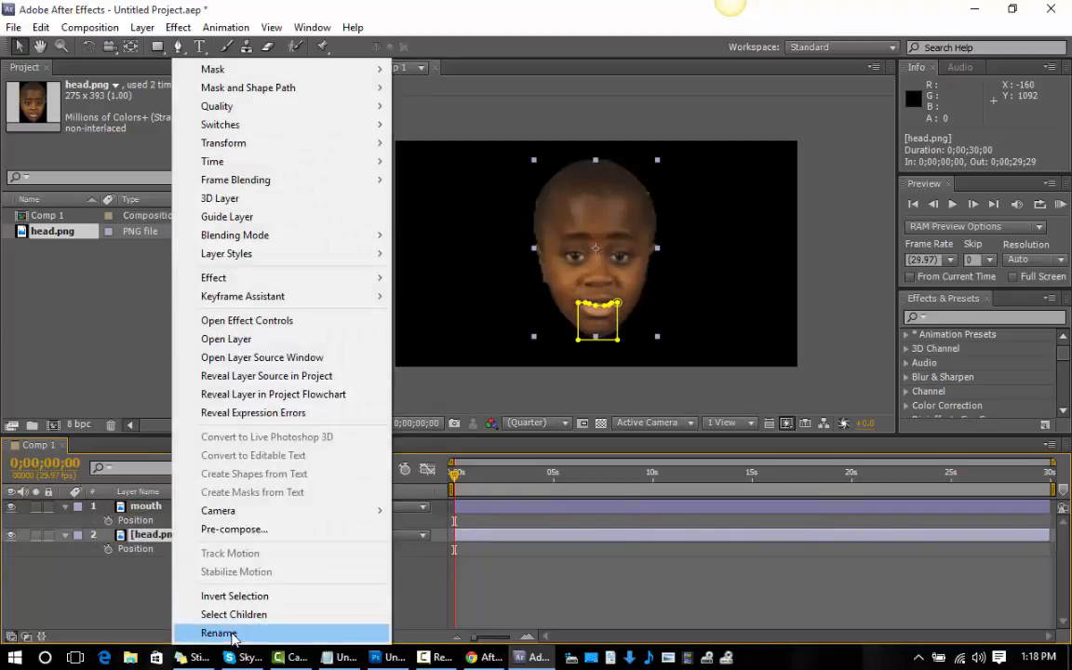
{"action": "left_click", "coordinate": [233, 635]}
{"action": "type", "text": "hea"}
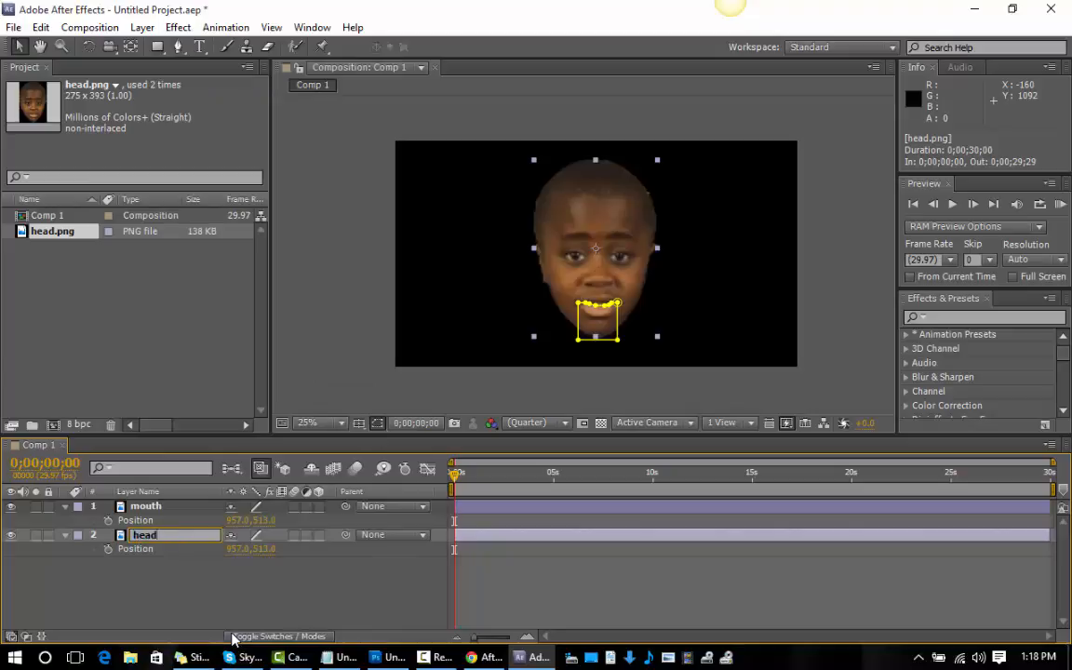
{"action": "type", "text": "d"}
{"action": "key", "text": "Return"}
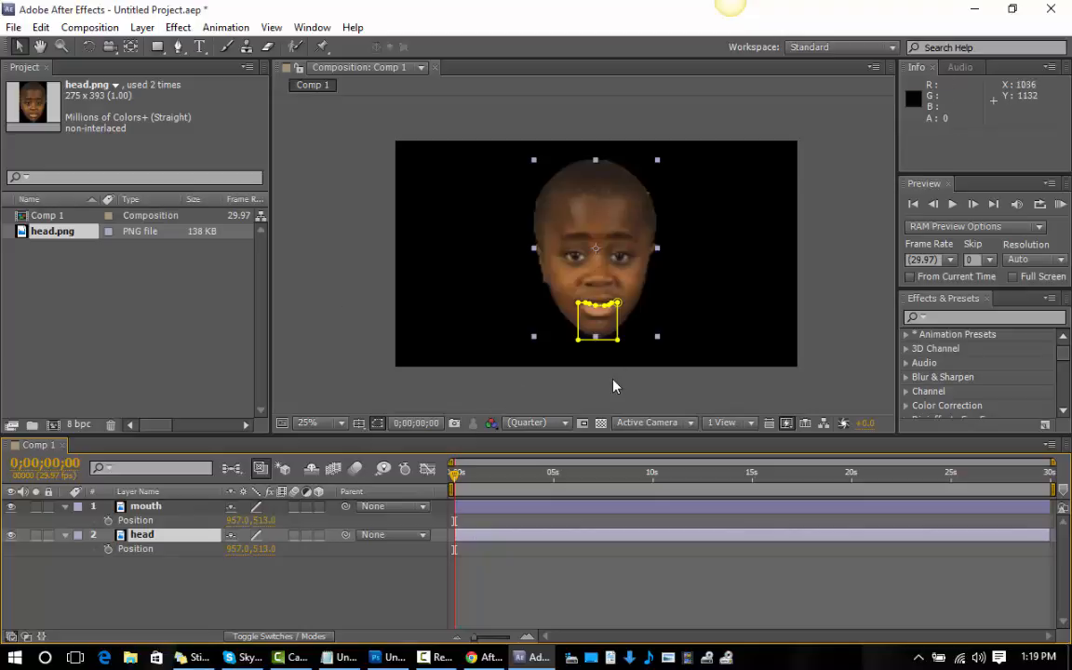
After a brief look at the notes, import buttboy.wav and place it below the head layer in Comp 1.
{"action": "left_click", "coordinate": [343, 657]}
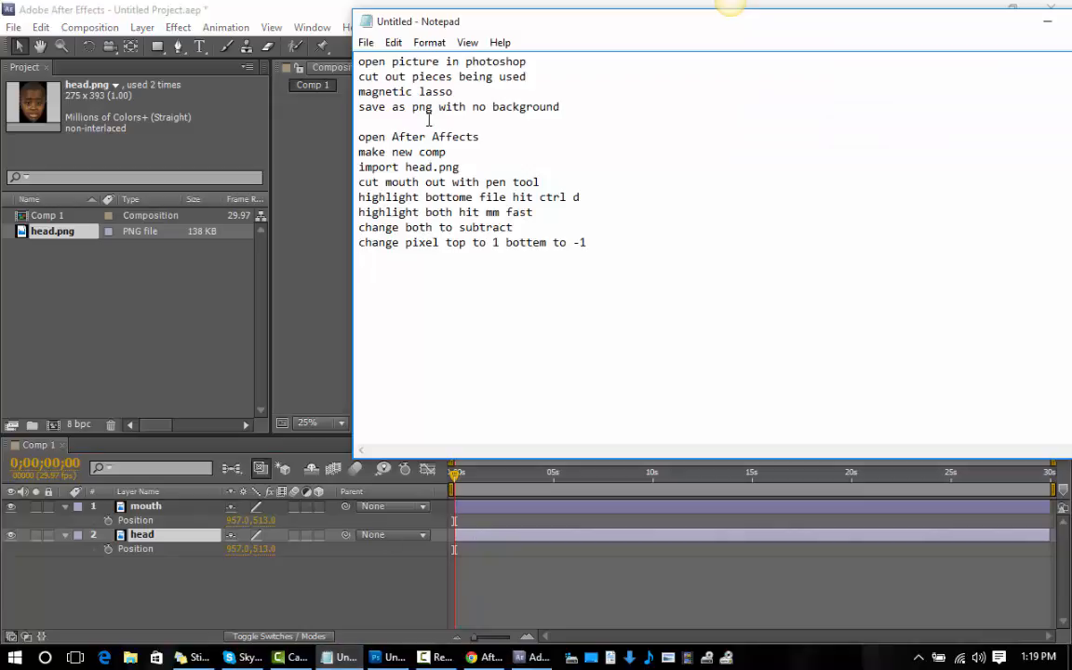
{"action": "left_click", "coordinate": [330, 658]}
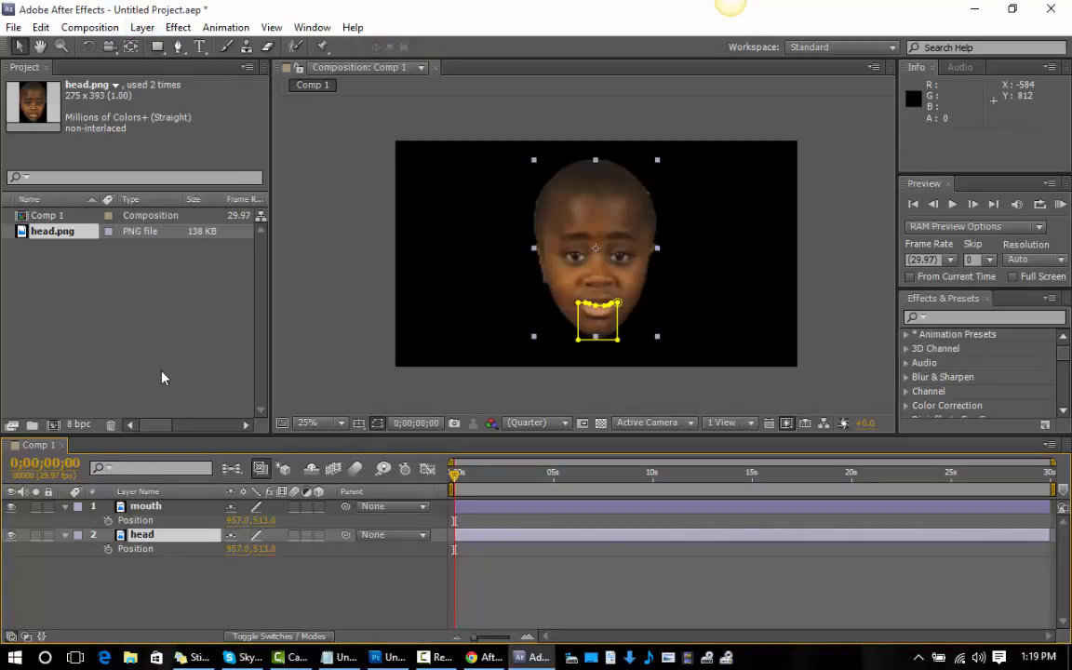
{"action": "right_click", "coordinate": [104, 279]}
{"action": "mouse_move", "coordinate": [149, 352]}
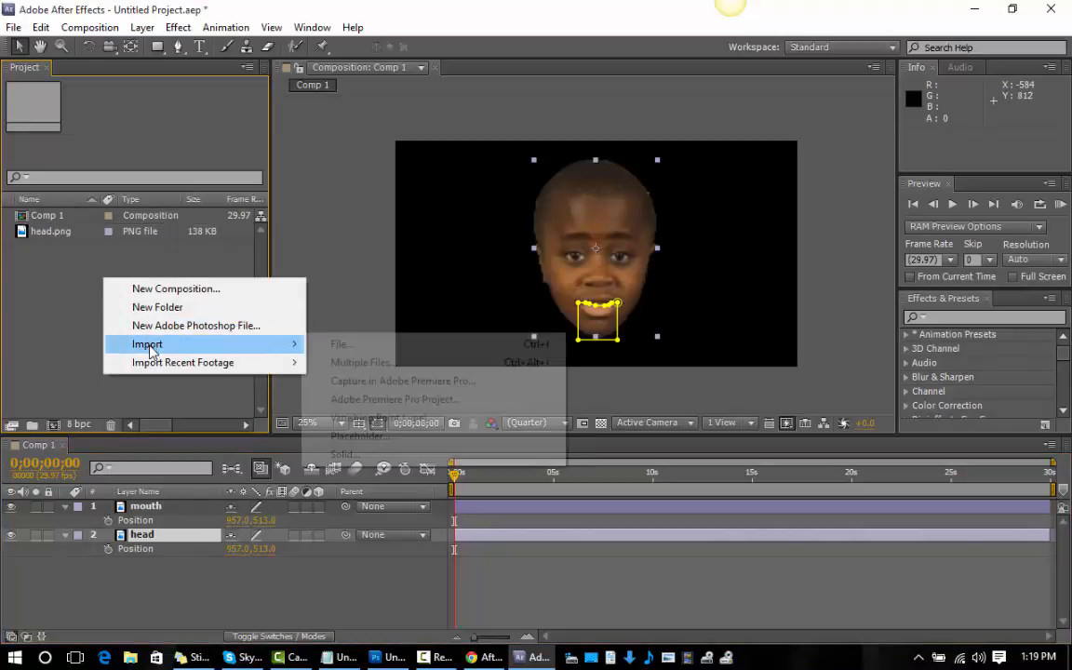
{"action": "left_click", "coordinate": [328, 345]}
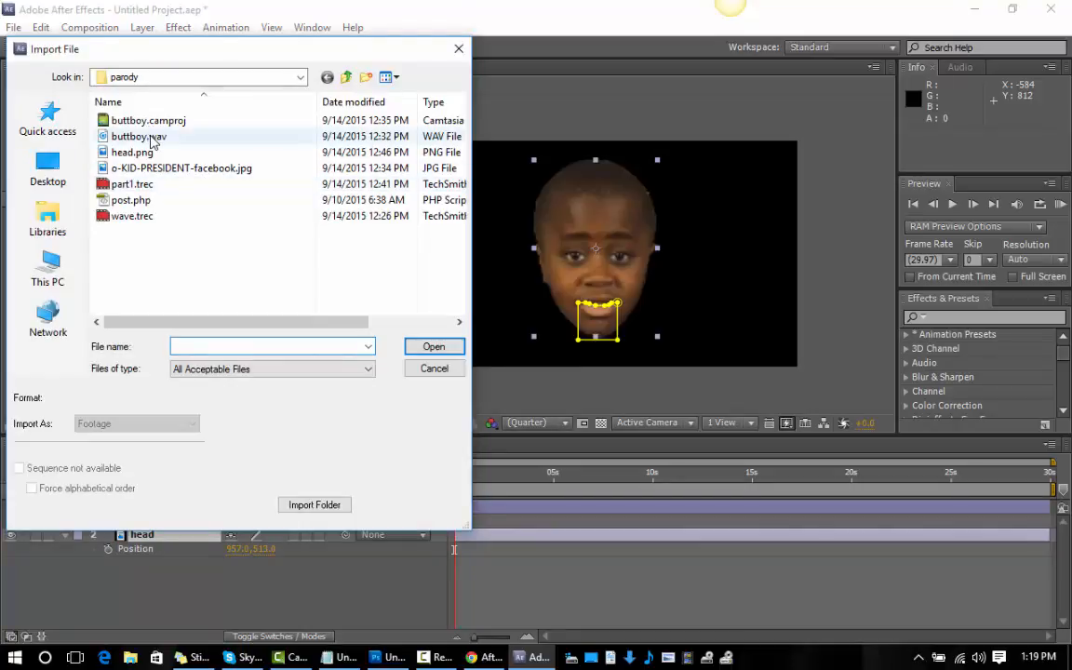
{"action": "left_click", "coordinate": [152, 136]}
{"action": "left_click", "coordinate": [424, 347]}
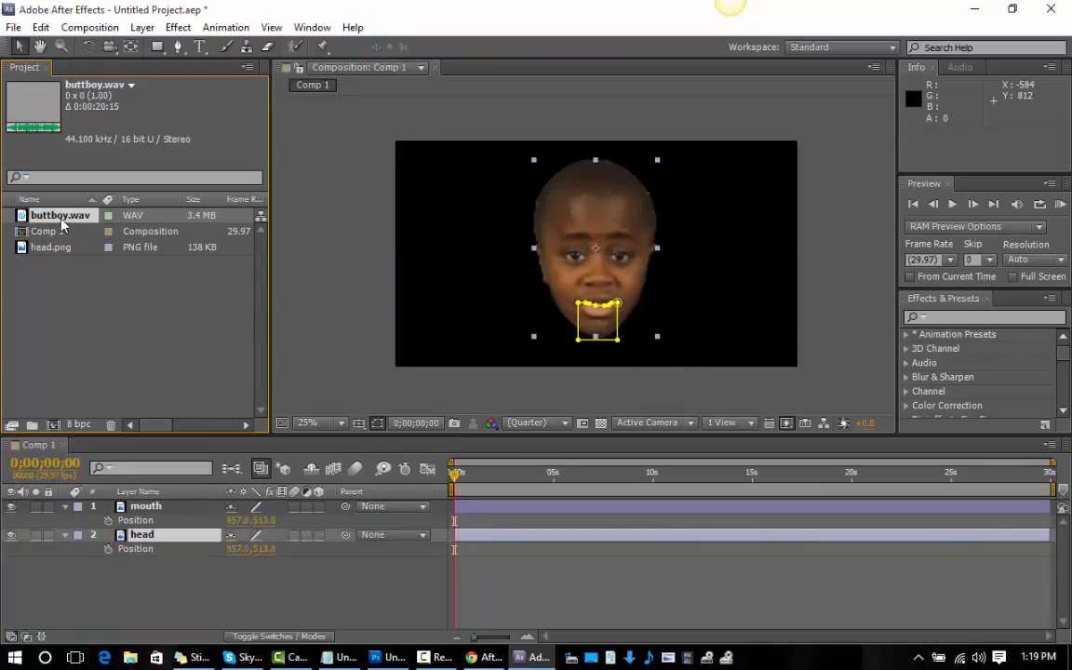
{"action": "left_click_drag", "start_coordinate": [61, 220], "coordinate": [128, 589]}
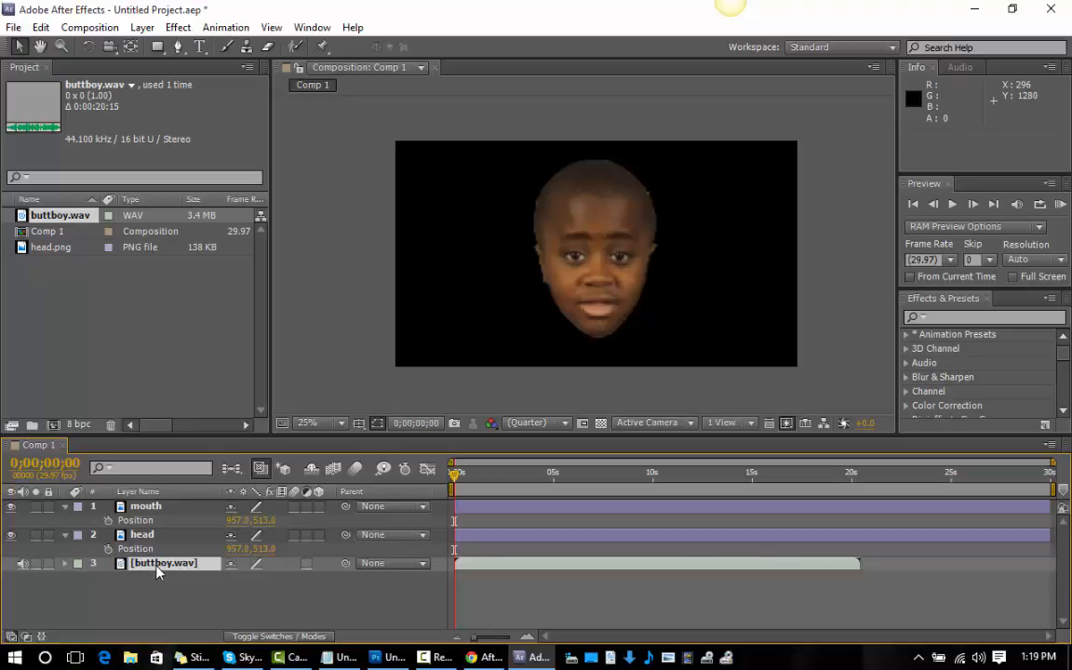
Parent the mouth layer to the head layer.
{"action": "left_click", "coordinate": [146, 509]}
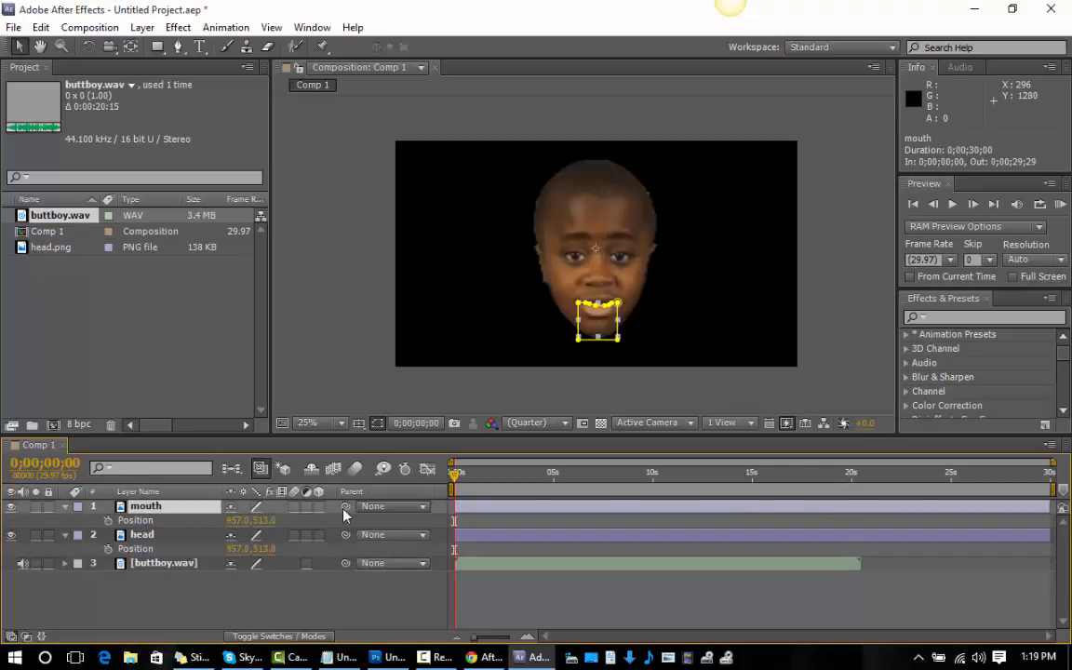
{"action": "left_click_drag", "start_coordinate": [346, 510], "coordinate": [185, 541]}
Convert the audio of the buttboy.wav layer to keyframes with the Keyframe Assistant.
{"action": "left_click", "coordinate": [141, 568]}
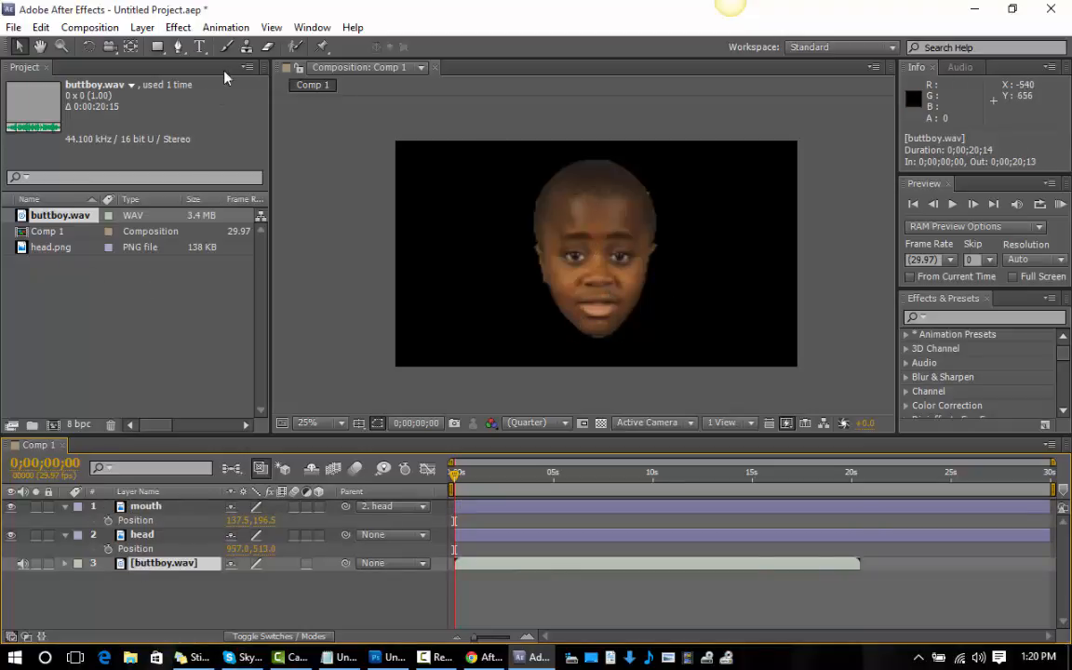
{"action": "left_click", "coordinate": [226, 28]}
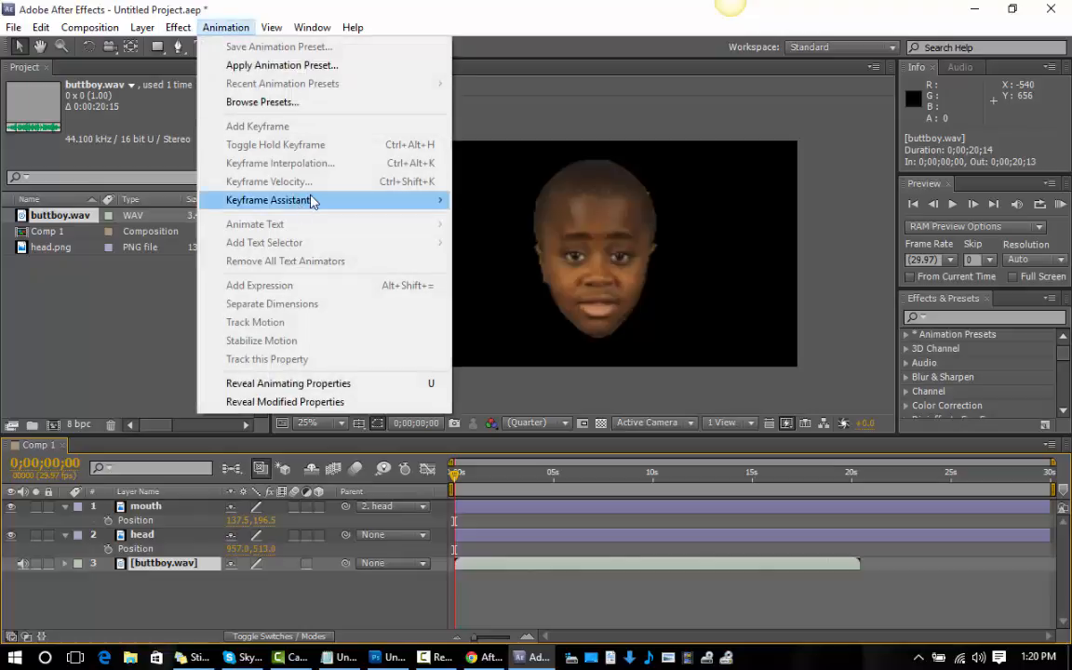
{"action": "mouse_move", "coordinate": [306, 199]}
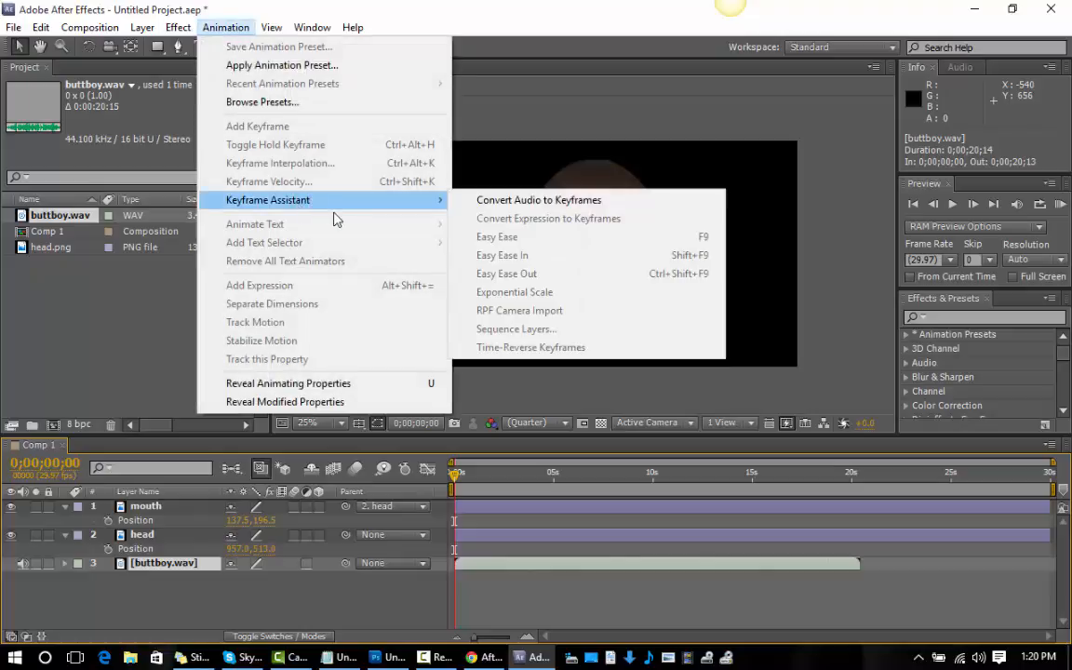
{"action": "left_click", "coordinate": [485, 201]}
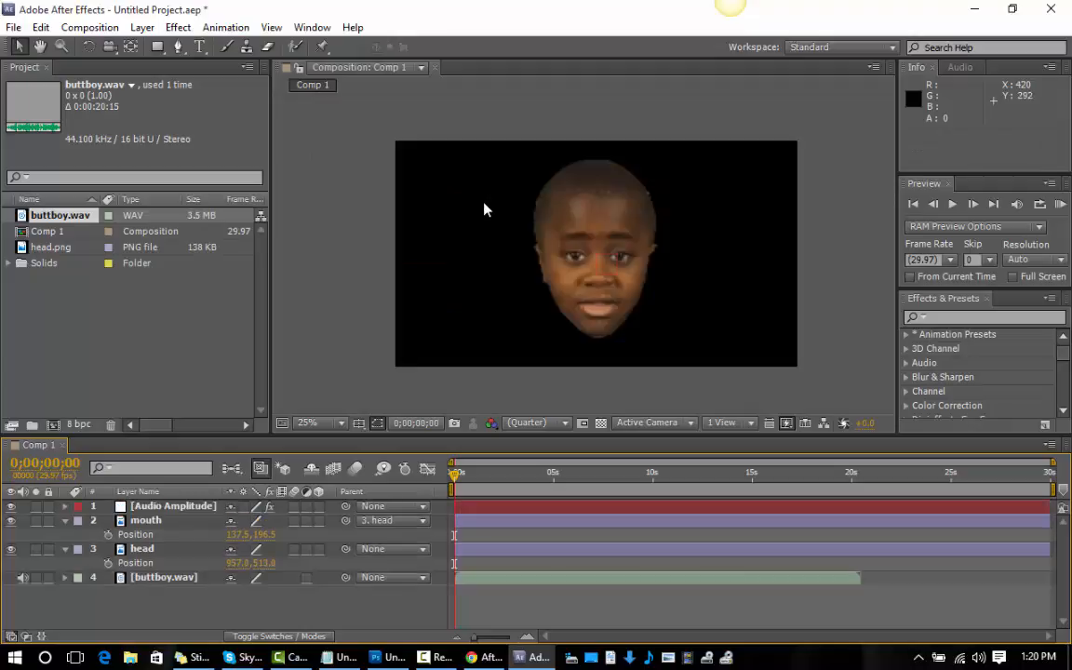
Reveal the keyframed properties of the Audio Amplitude layer and delete its Left Channel and Right Channel effects.
{"action": "left_click", "coordinate": [184, 507]}
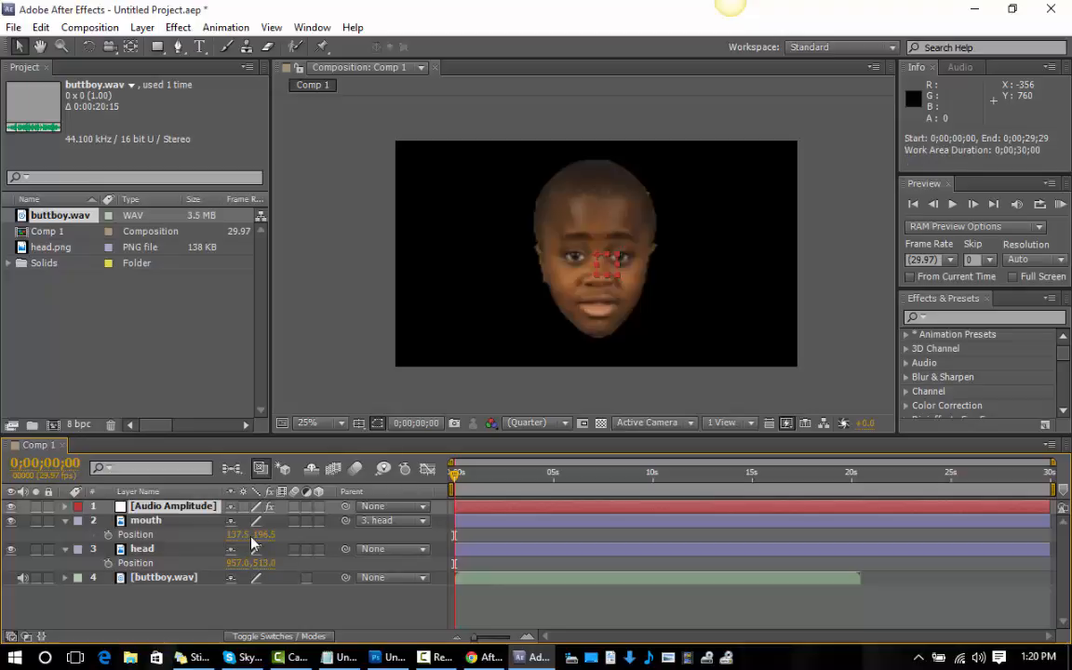
{"action": "key", "text": "u"}
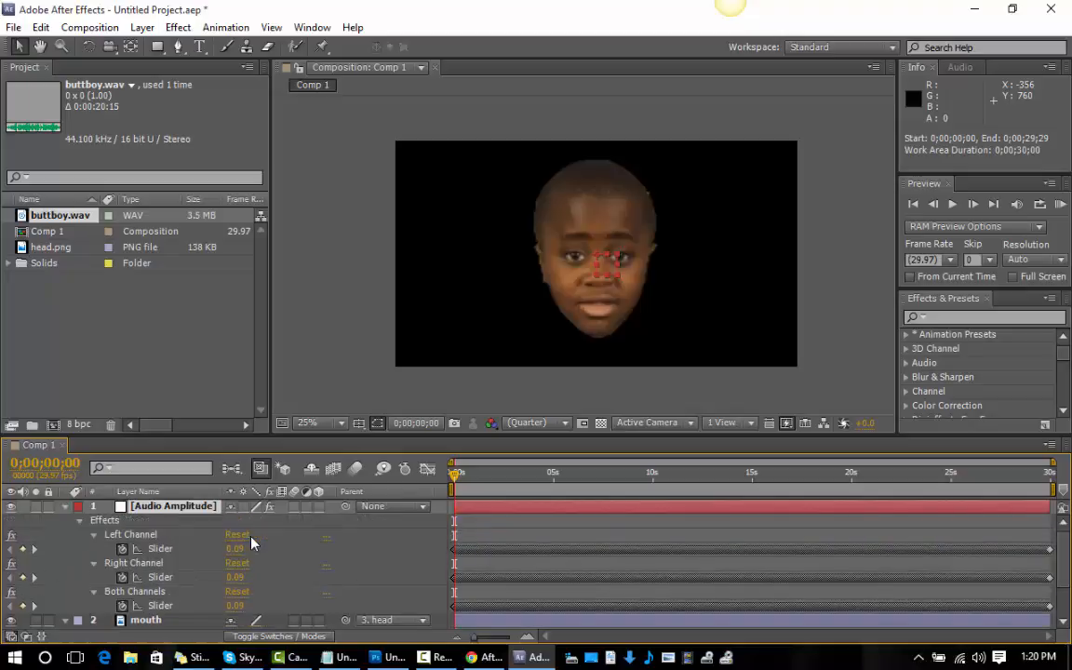
{"action": "left_click", "coordinate": [156, 536]}
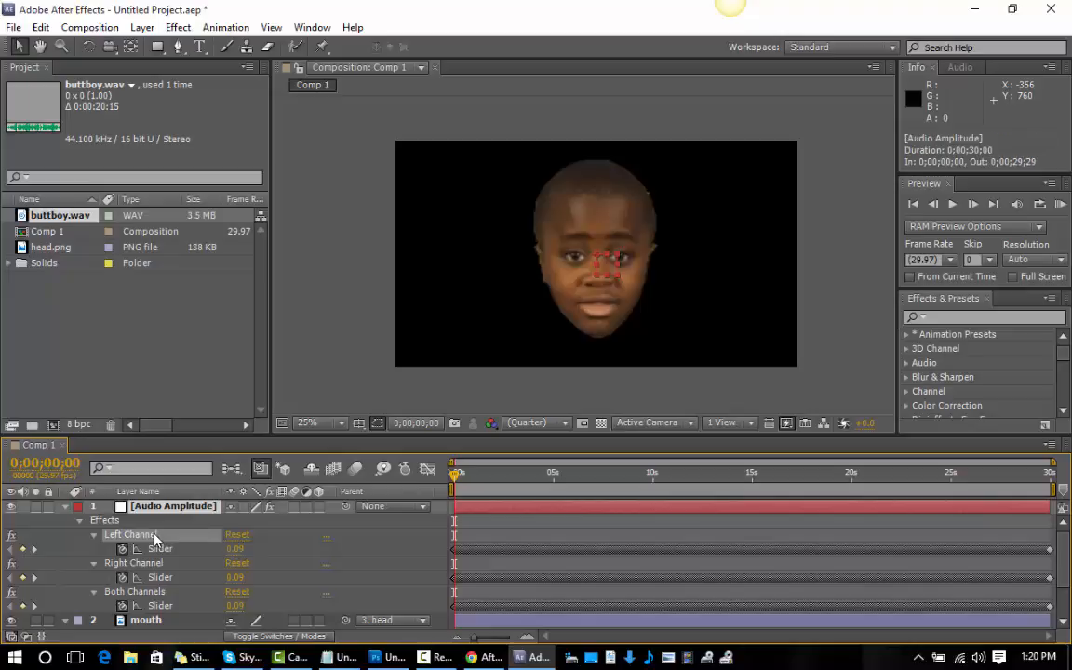
{"action": "left_click", "coordinate": [149, 565], "text": "shift"}
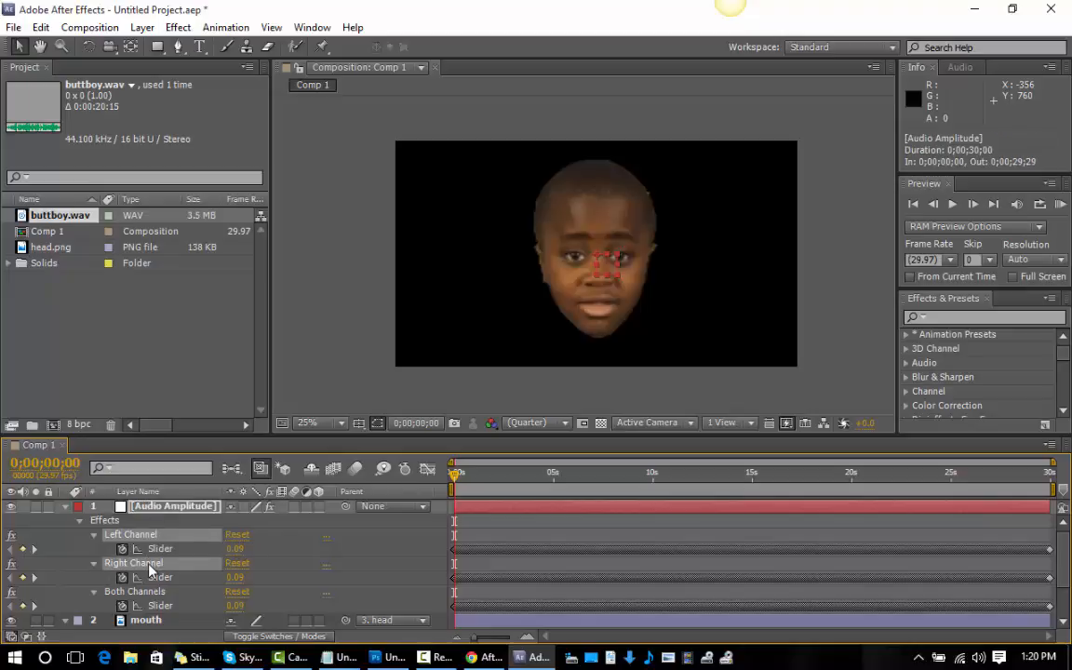
{"action": "key", "text": "Delete"}
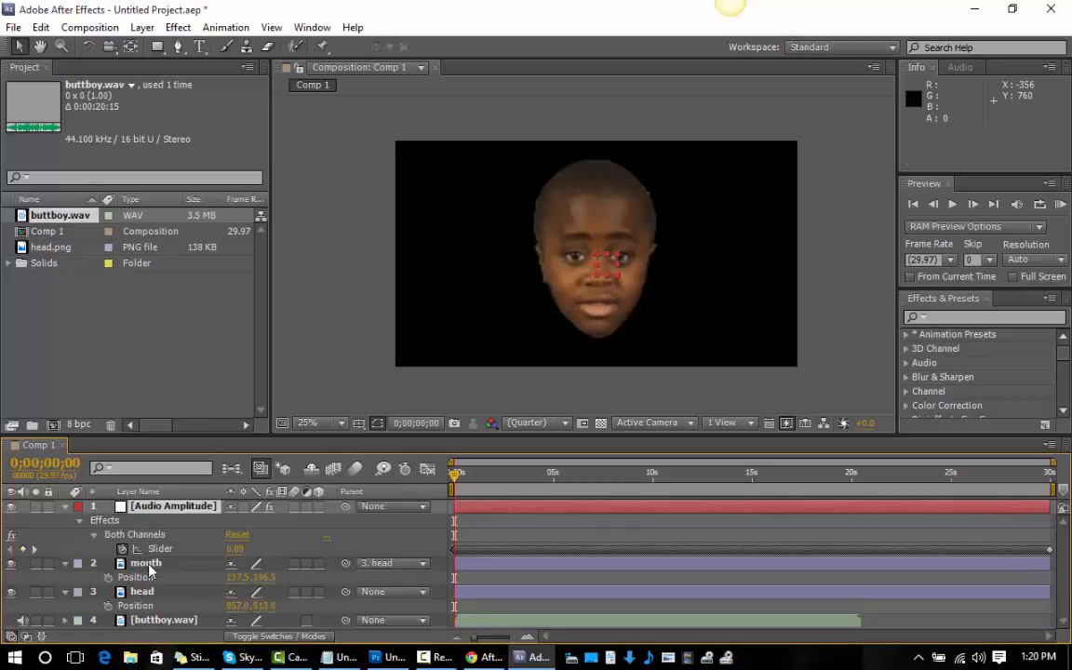
Show the curve of the Audio Amplitude layer's Both Channels slider in the Graph Editor.
{"action": "left_click", "coordinate": [156, 551]}
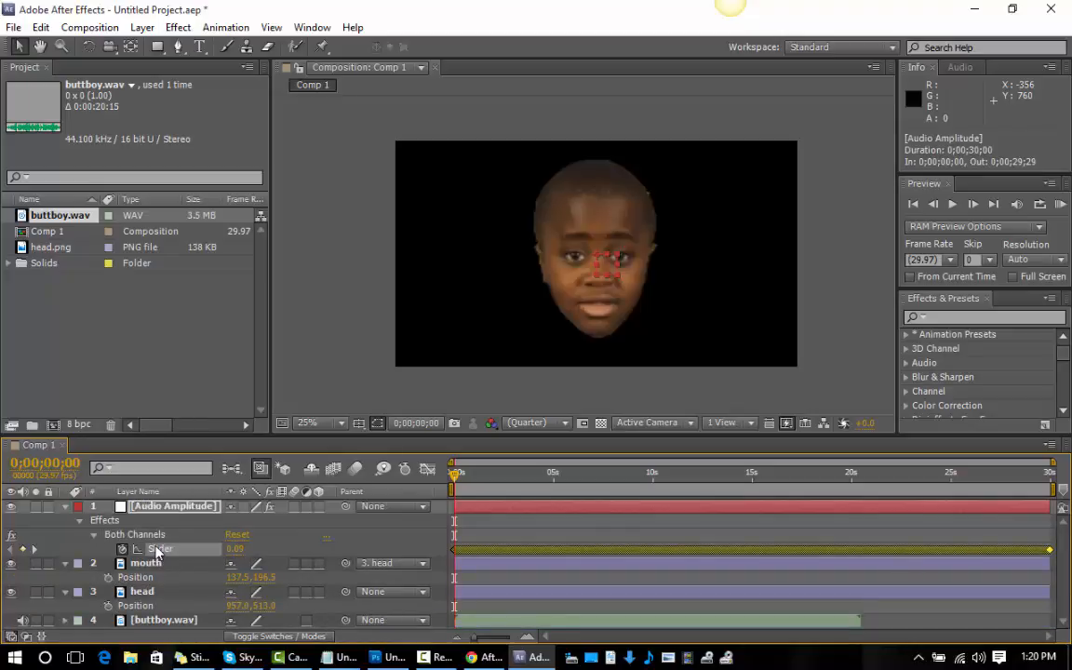
{"action": "left_click", "coordinate": [426, 469]}
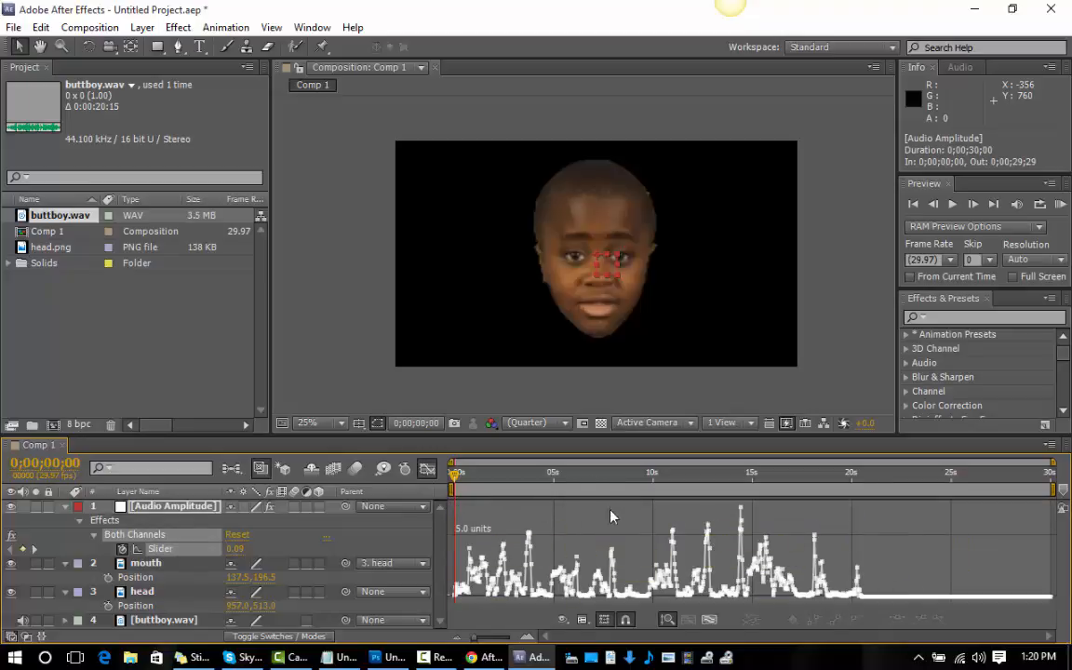
Add an expression to the mouth layer's Position property and enlarge the expression field to show several lines.
{"action": "left_click", "coordinate": [154, 565]}
{"action": "left_click", "coordinate": [139, 578]}
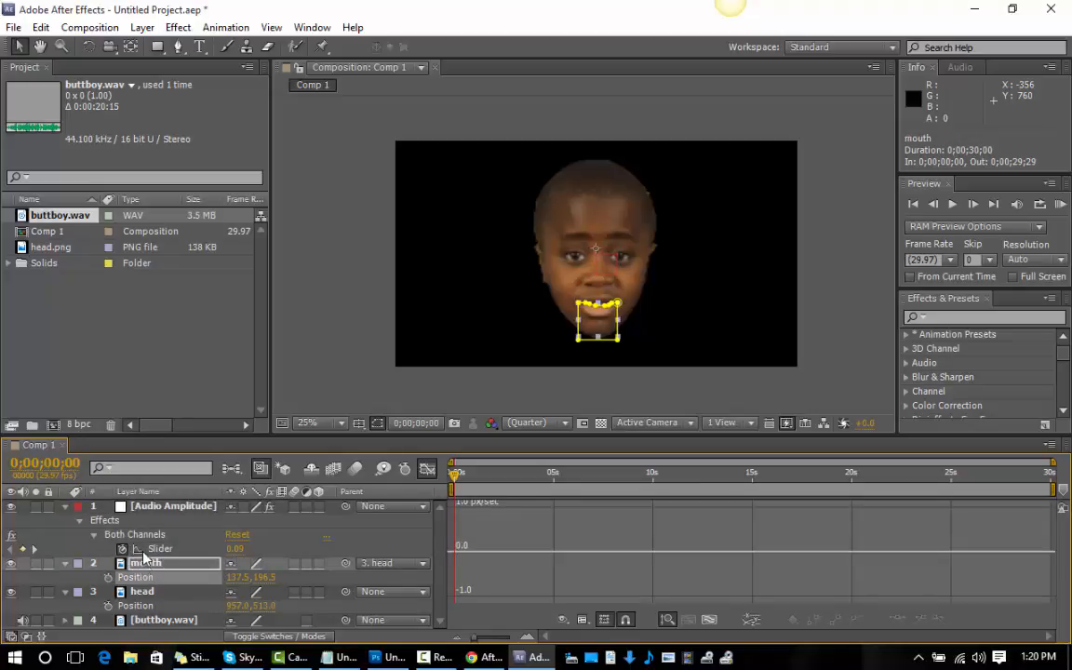
{"action": "left_click", "coordinate": [143, 579]}
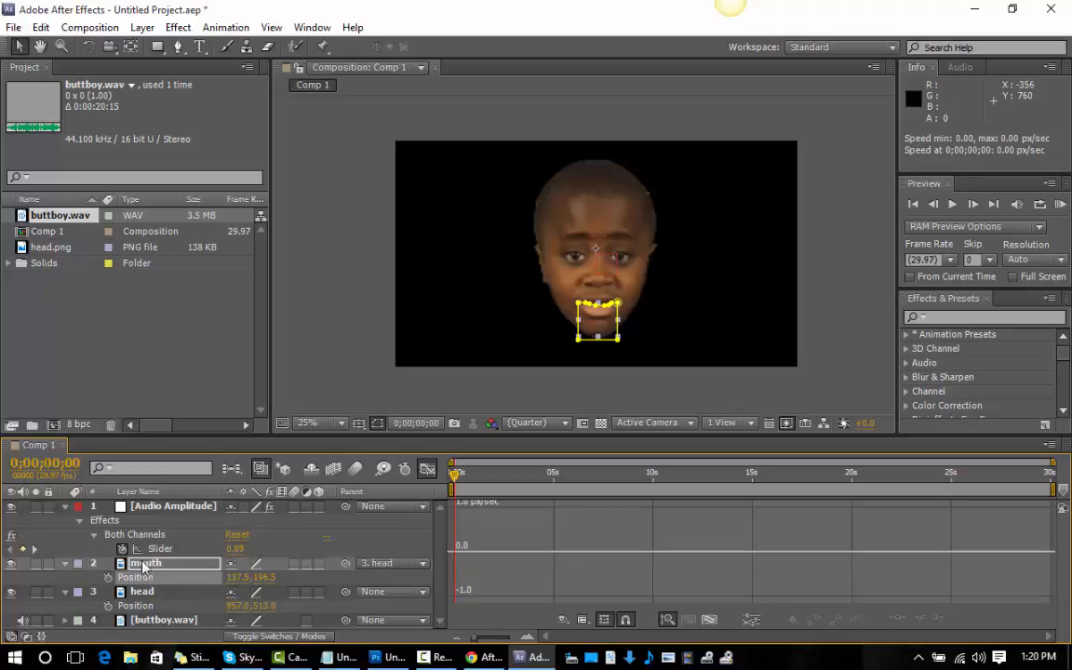
{"action": "left_click", "coordinate": [220, 28]}
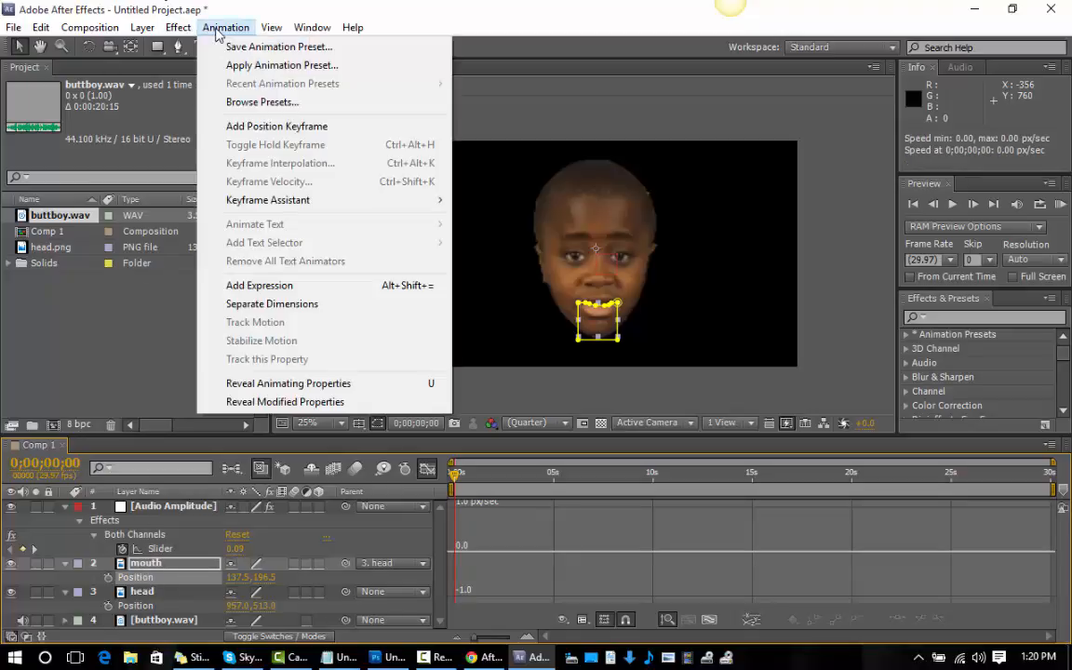
{"action": "left_click", "coordinate": [285, 286]}
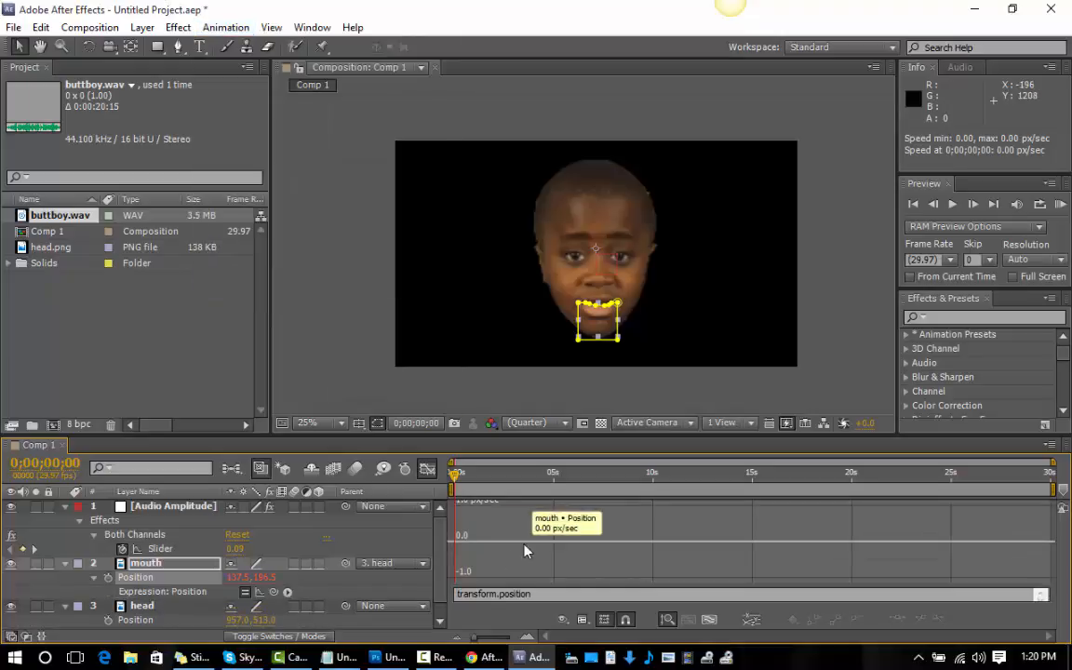
{"action": "left_click", "coordinate": [774, 601]}
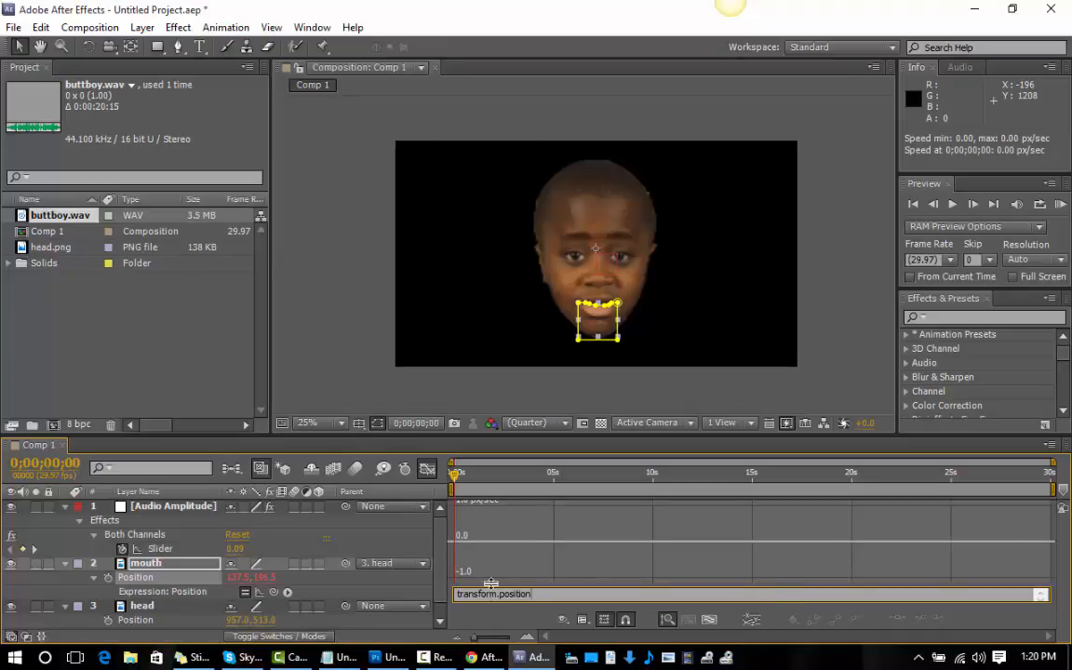
{"action": "left_click_drag", "start_coordinate": [490, 583], "coordinate": [454, 539]}
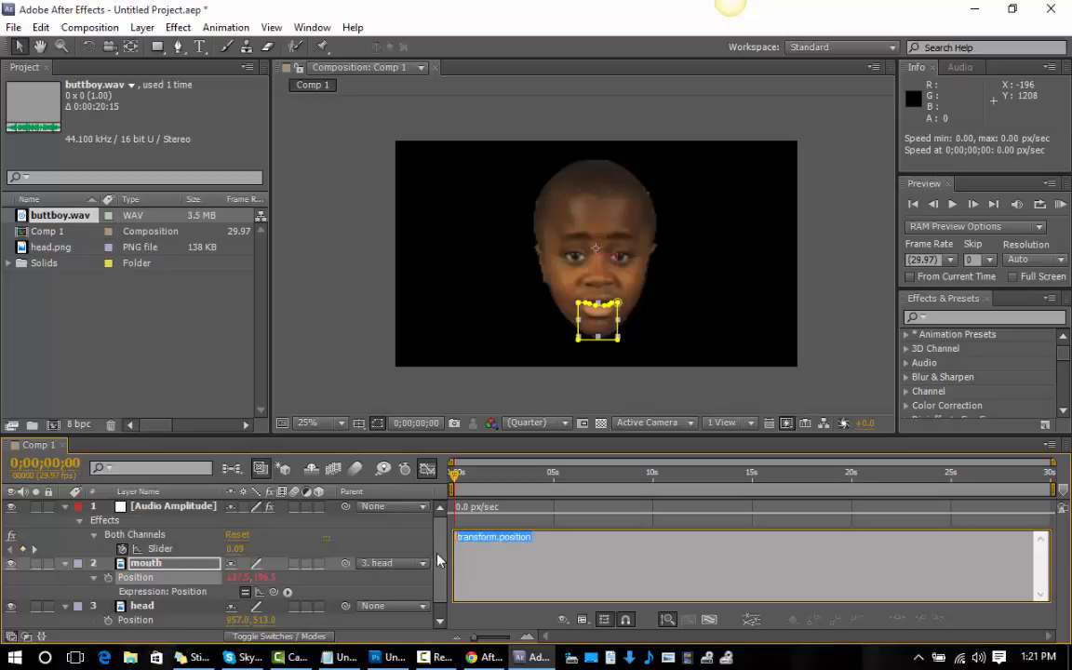
{"action": "left_click", "coordinate": [434, 657]}
{"action": "left_click", "coordinate": [992, 606]}
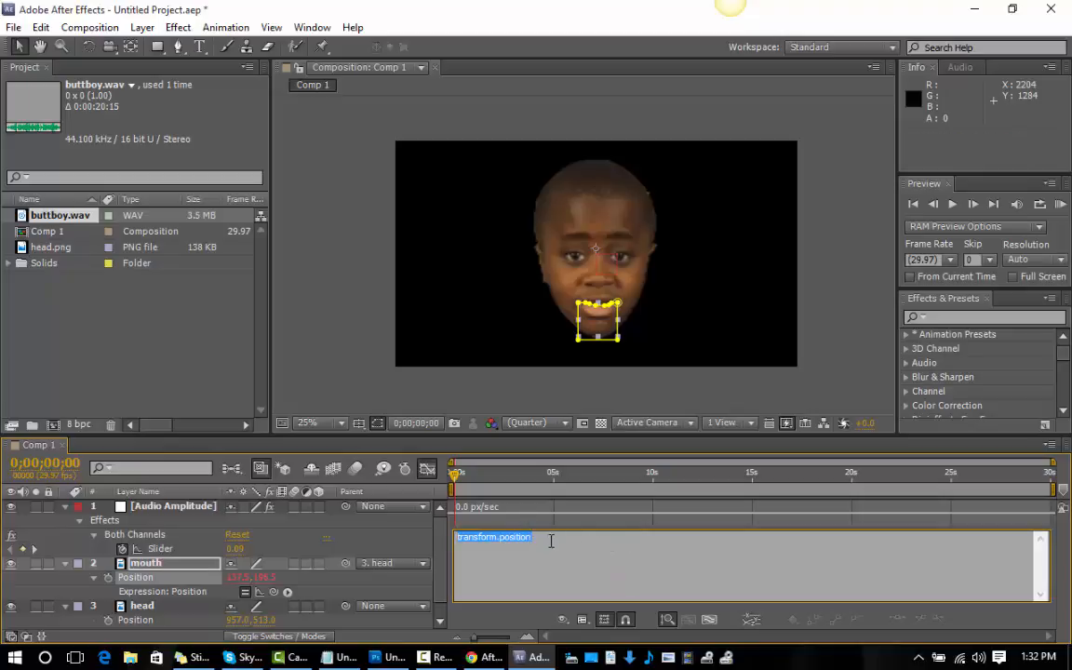
Switch to Notepad and copy the Audio Amplitude expression, from "x = 0;" through "value+[x,y]".
{"action": "mouse_move", "coordinate": [355, 657]}
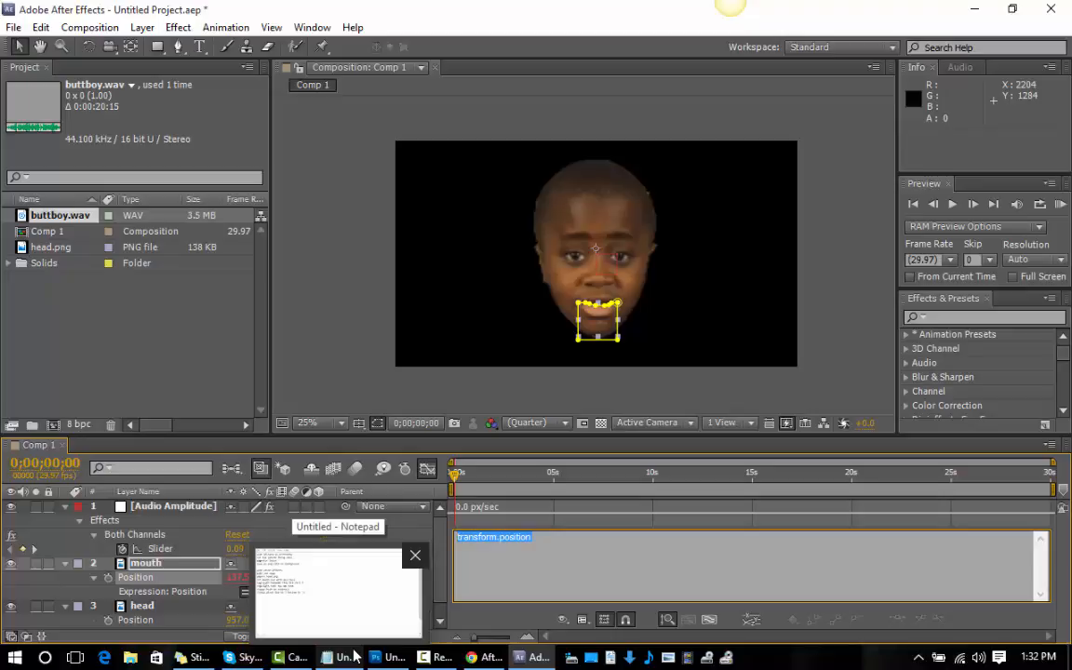
{"action": "left_click", "coordinate": [354, 658]}
{"action": "scroll", "coordinate": [399, 339], "scroll_direction": "down", "scroll_amount": 2}
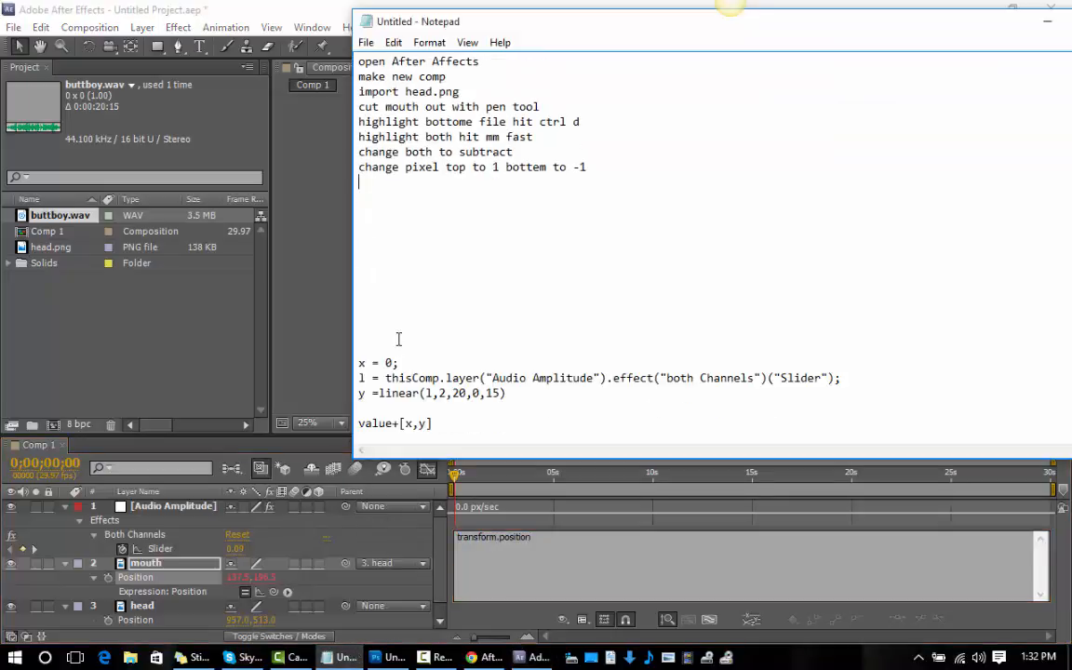
{"action": "left_click_drag", "start_coordinate": [432, 424], "coordinate": [361, 364]}
{"action": "right_click", "coordinate": [363, 364]}
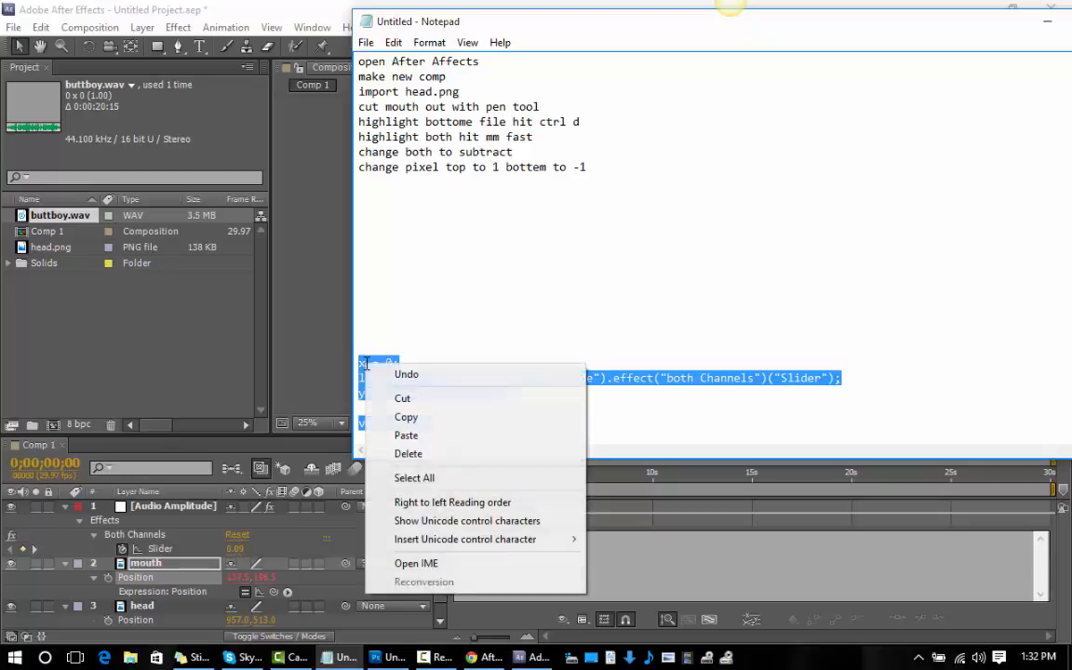
{"action": "left_click", "coordinate": [406, 417]}
Replace the default transform.position text in the mouth's Position expression with the code copied from Notepad.
{"action": "left_click", "coordinate": [543, 540]}
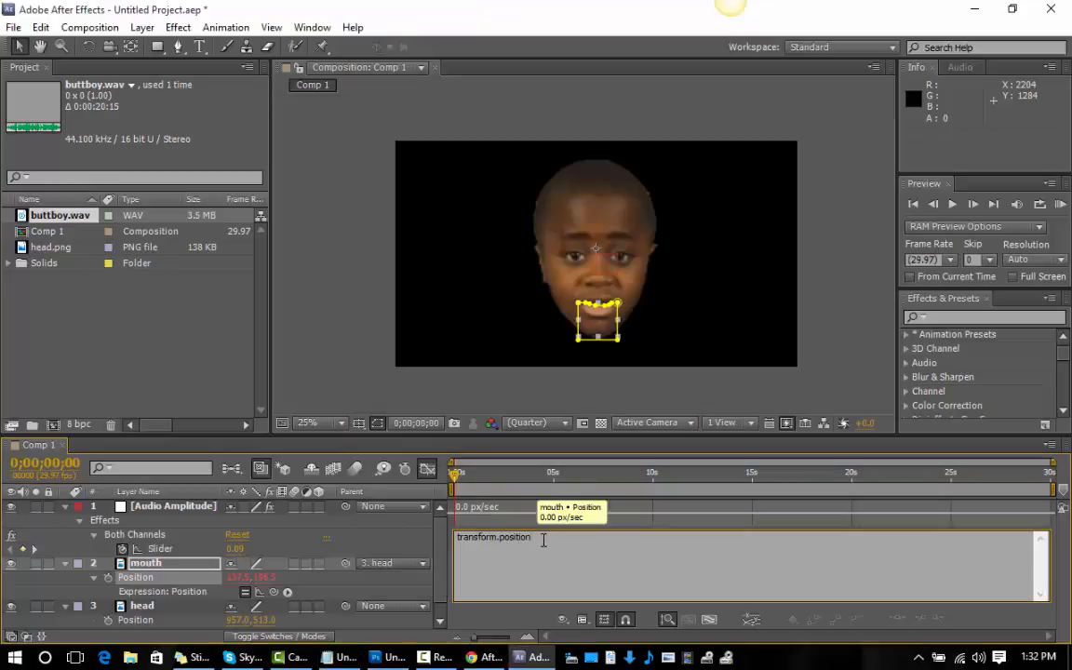
{"action": "left_click_drag", "start_coordinate": [543, 540], "coordinate": [454, 538]}
{"action": "key", "text": "BackSpace"}
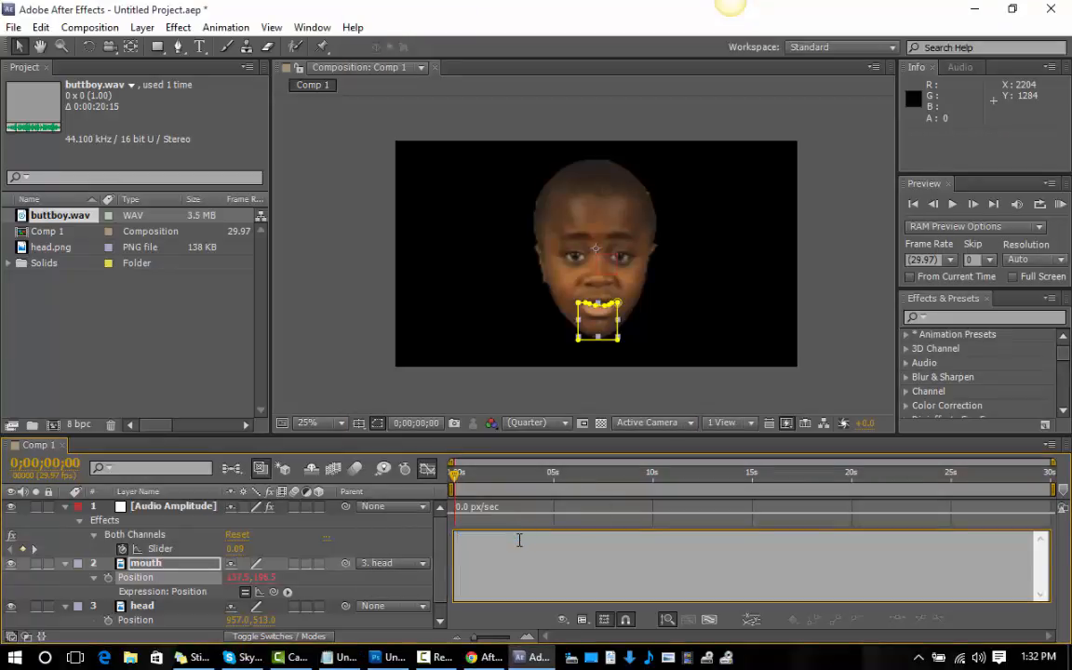
{"action": "key", "text": "ctrl+v"}
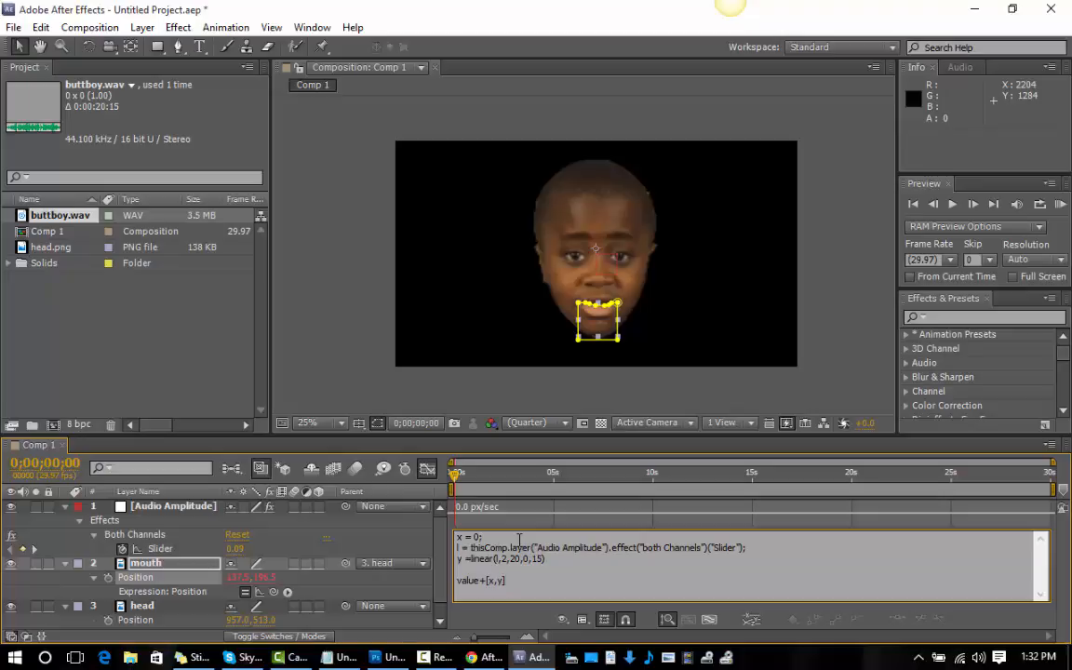
Run a RAM preview to test the mouth's new Position expression and dismiss the resulting dialog.
{"action": "left_click", "coordinate": [1064, 207]}
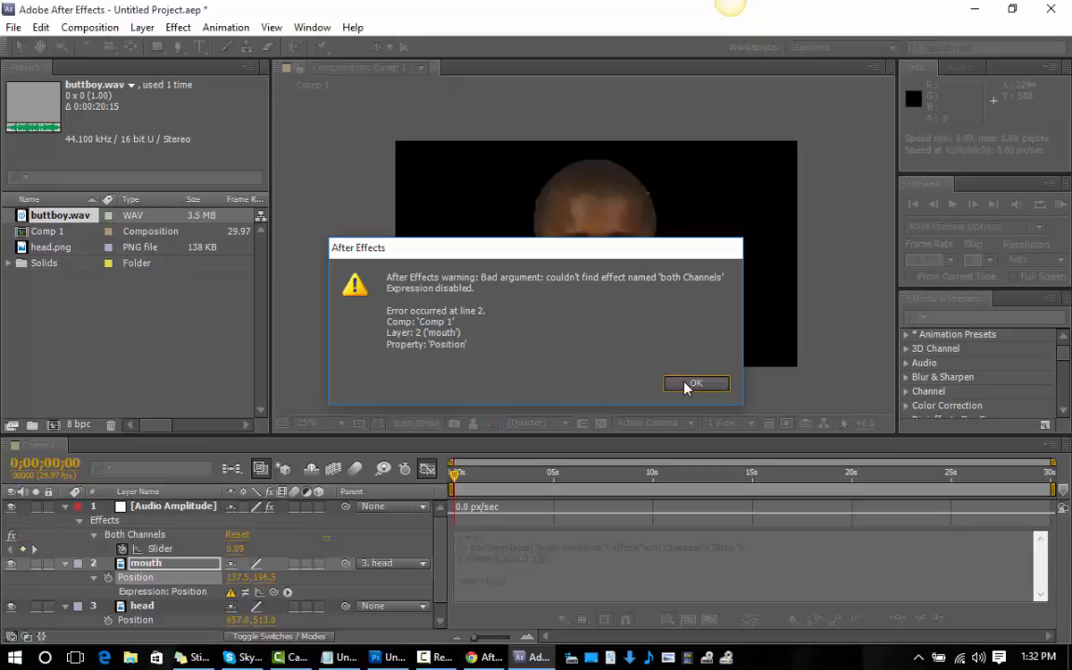
{"action": "left_click", "coordinate": [689, 385]}
{"action": "left_click", "coordinate": [431, 657]}
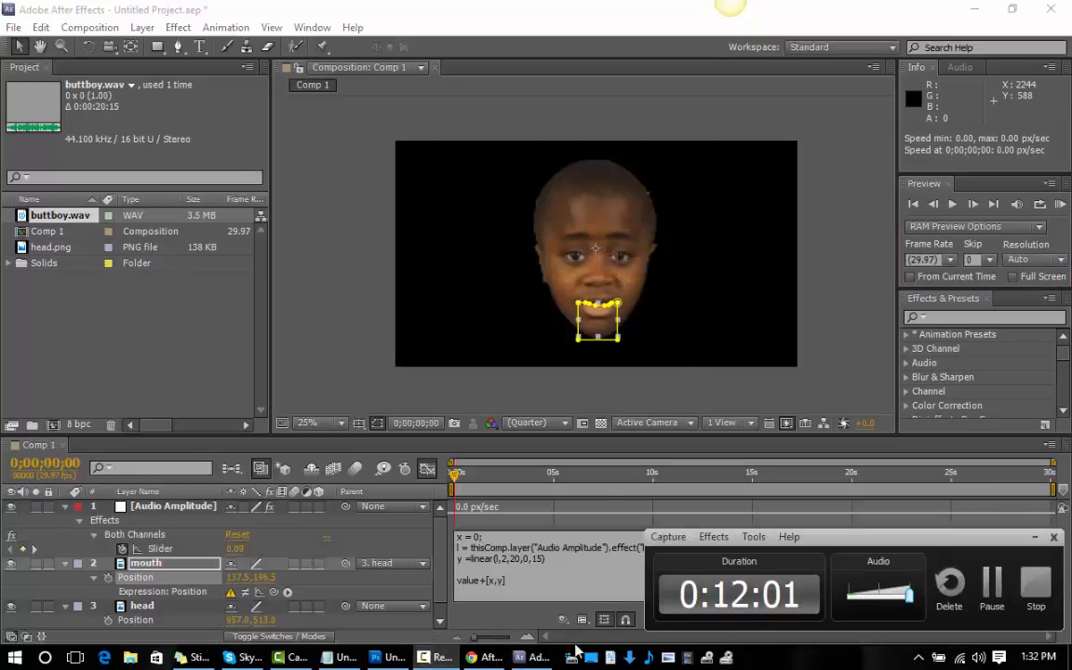
{"action": "left_click", "coordinate": [987, 574]}
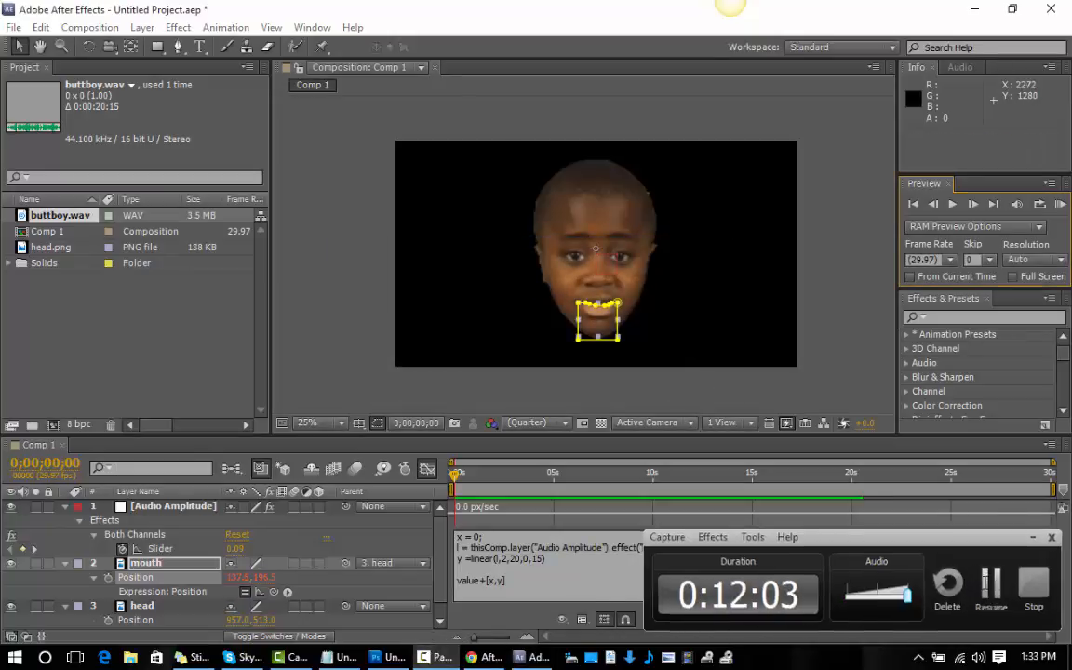
{"action": "left_click", "coordinate": [991, 587]}
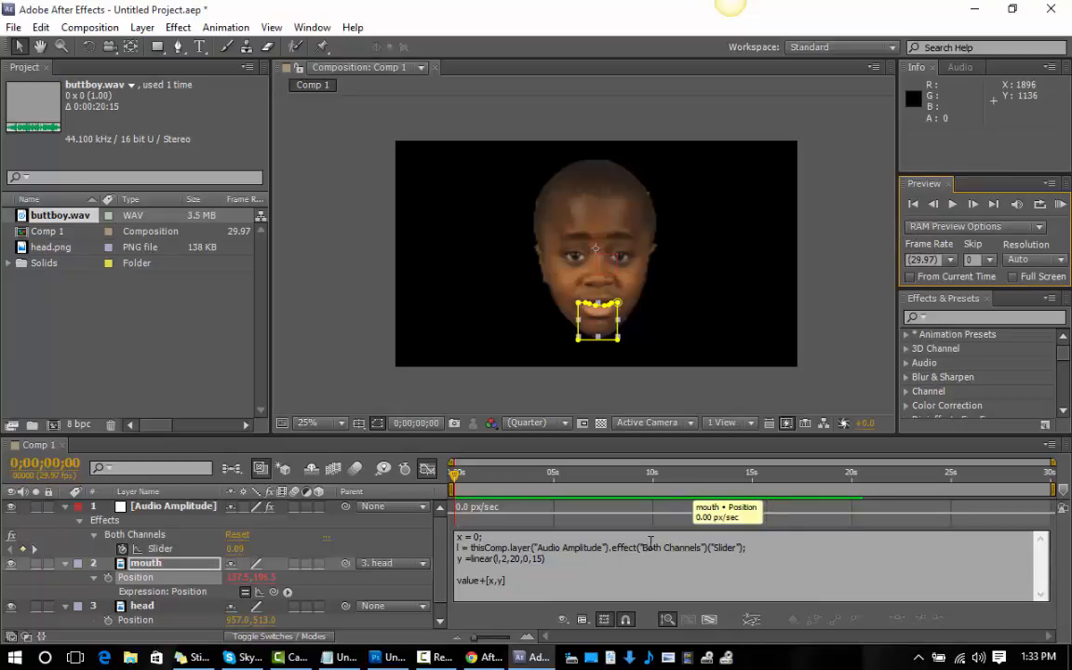
Highlight the capital B of "Both Channels" in the mouth's expression, and play the composition as a RAM preview.
{"action": "left_click_drag", "start_coordinate": [649, 543], "coordinate": [640, 544]}
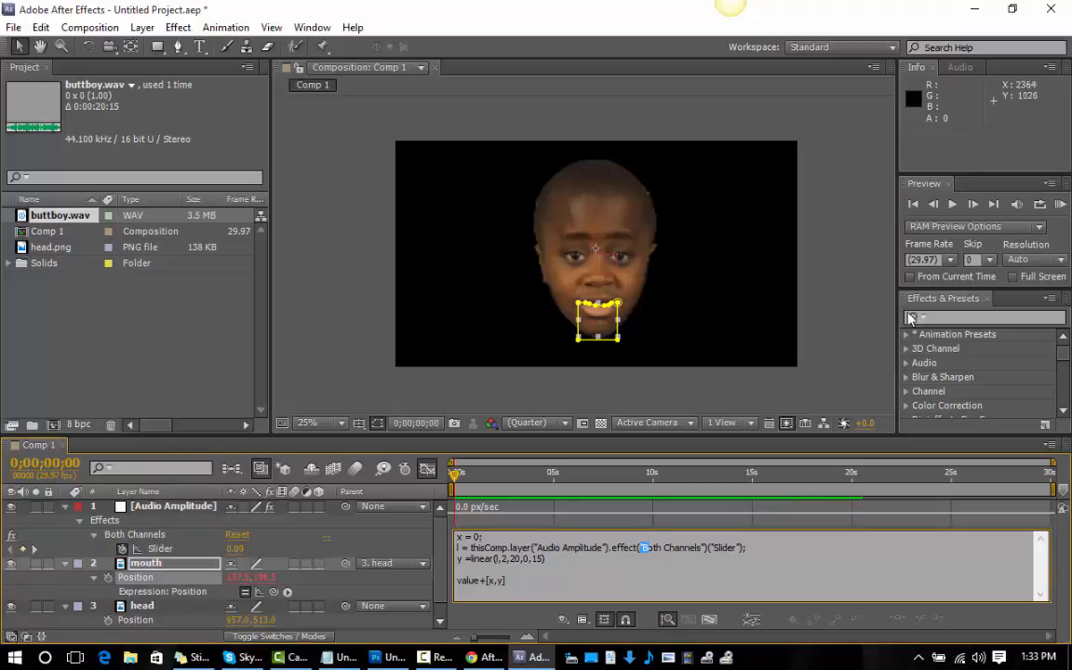
{"action": "left_click", "coordinate": [1062, 204]}
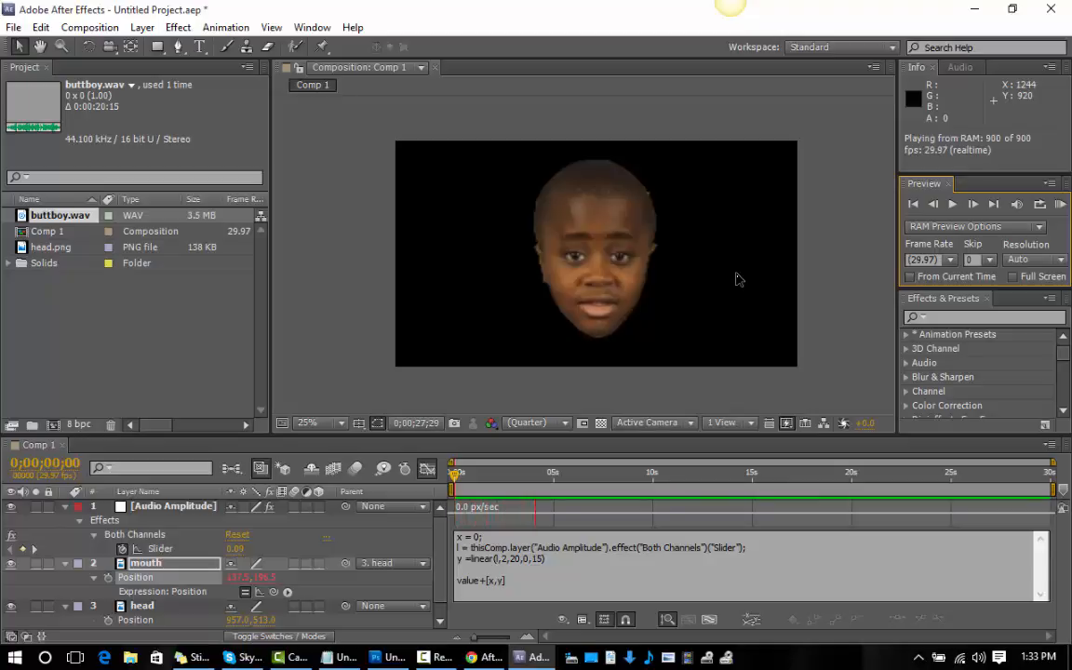
{"action": "key", "text": "space"}
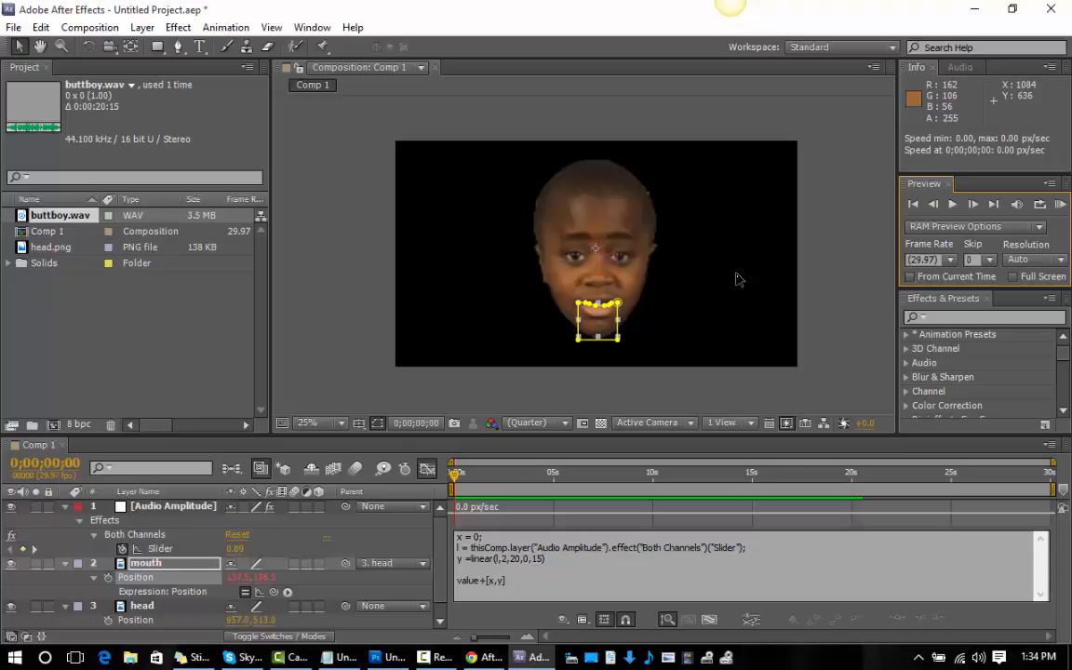
Set the last value of the linear() function in the mouth's Position expression to 120 and RAM preview the movement.
{"action": "left_click", "coordinate": [538, 560]}
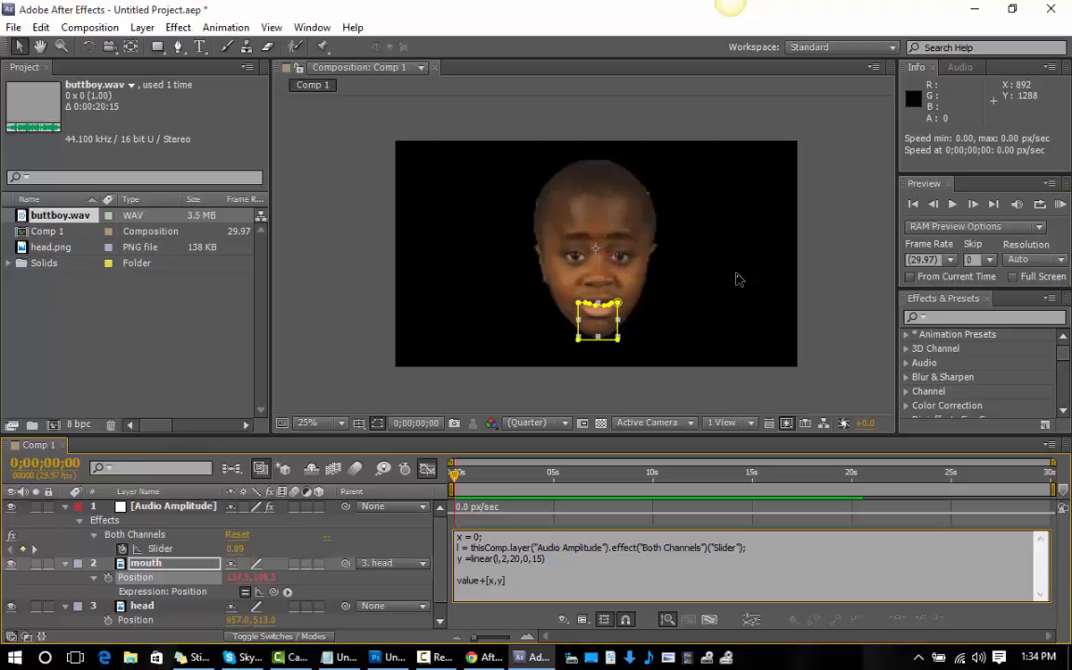
{"action": "left_click_drag", "start_coordinate": [533, 559], "coordinate": [548, 569]}
{"action": "left_click", "coordinate": [543, 559]}
{"action": "type", "text": "120"}
{"action": "key", "text": "KP_0"}
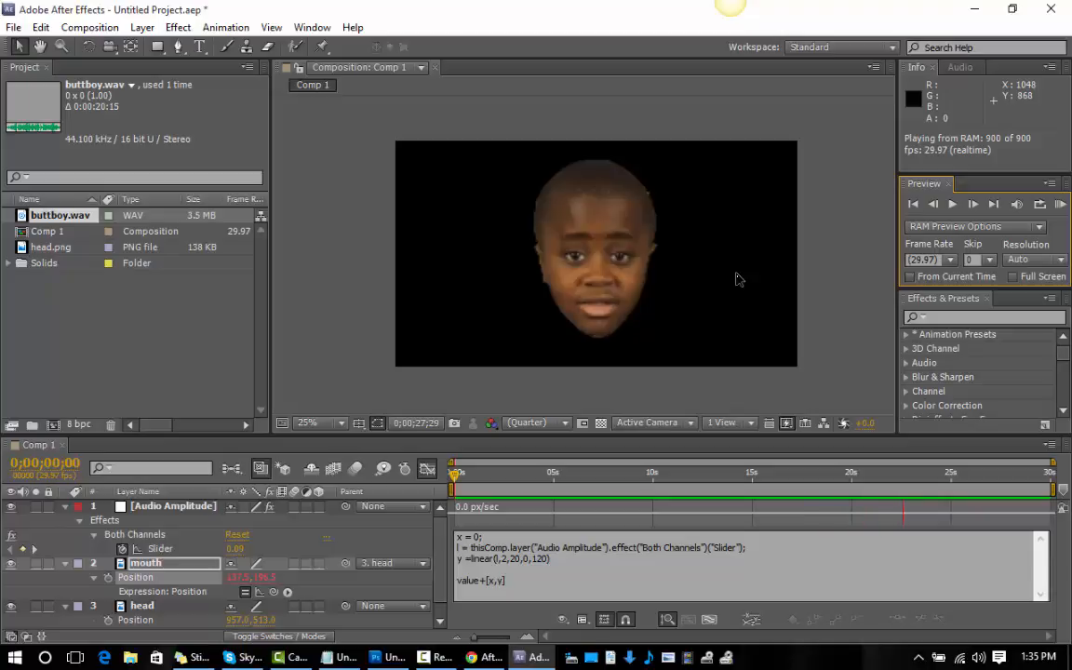
{"action": "key", "text": "space"}
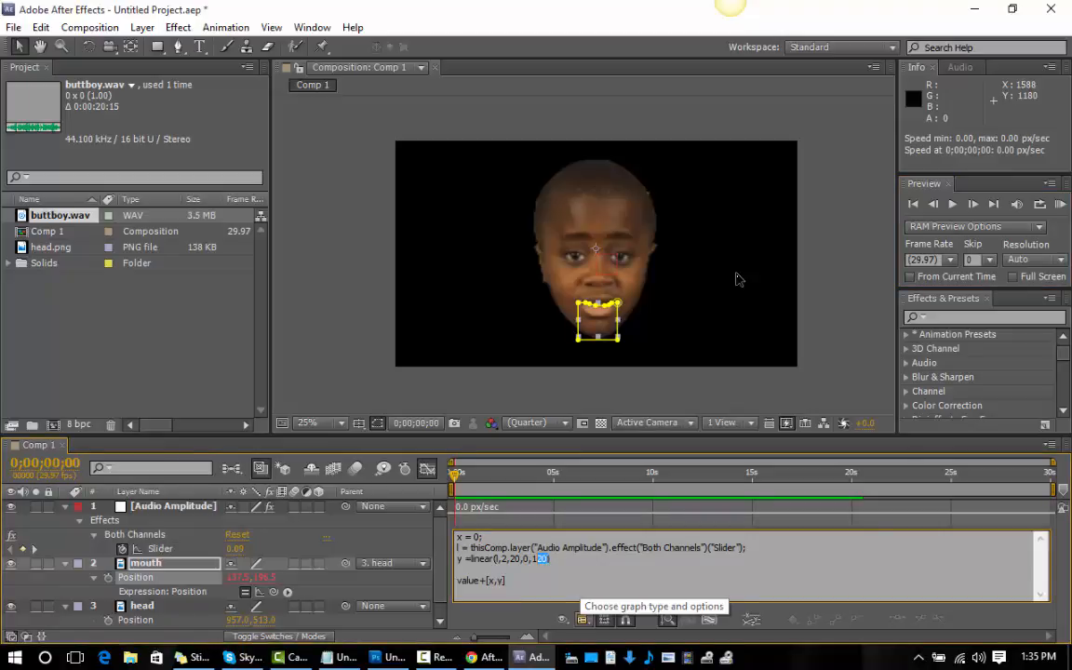
Raise the last value of the mouth expression's linear() function to 180 and RAM preview the movement.
{"action": "type", "text": "80"}
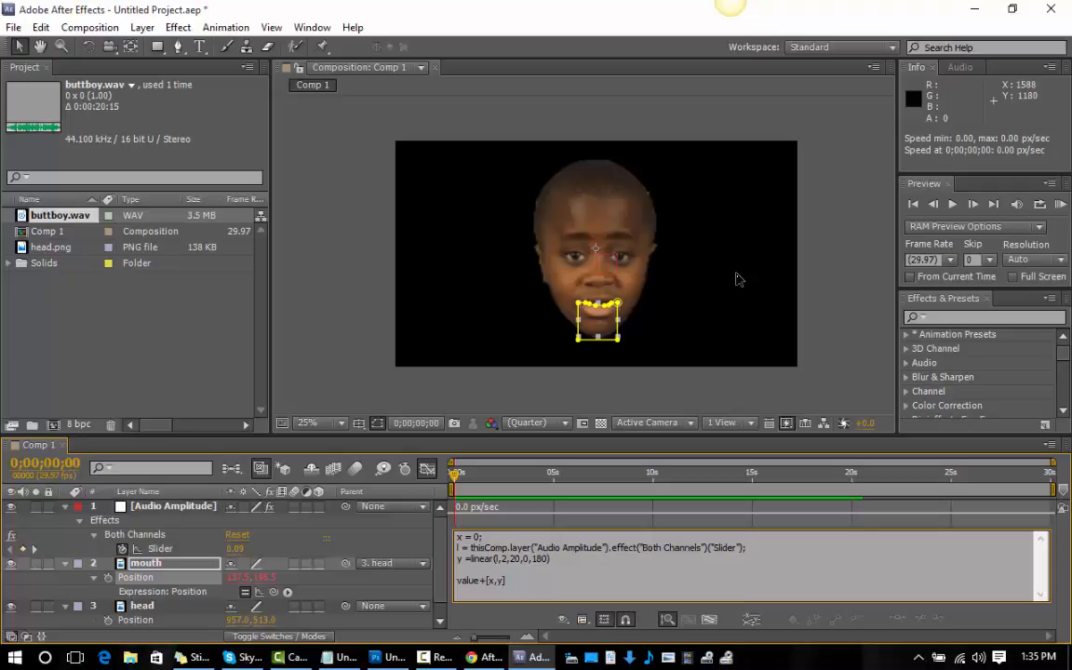
{"action": "key", "text": "KP_0"}
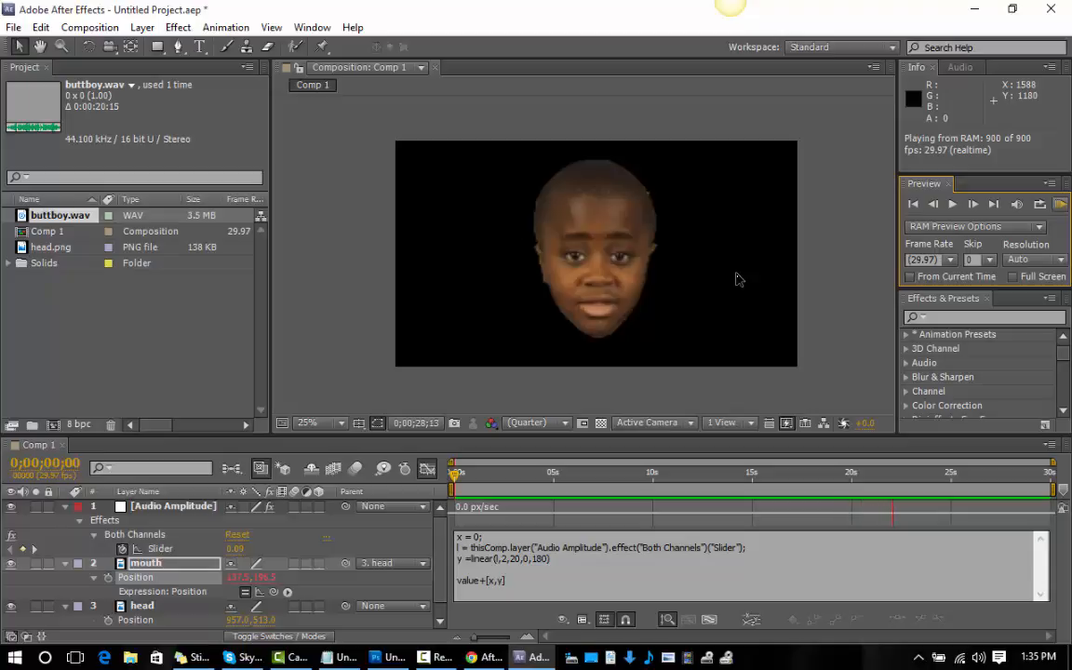
{"action": "key", "text": "space"}
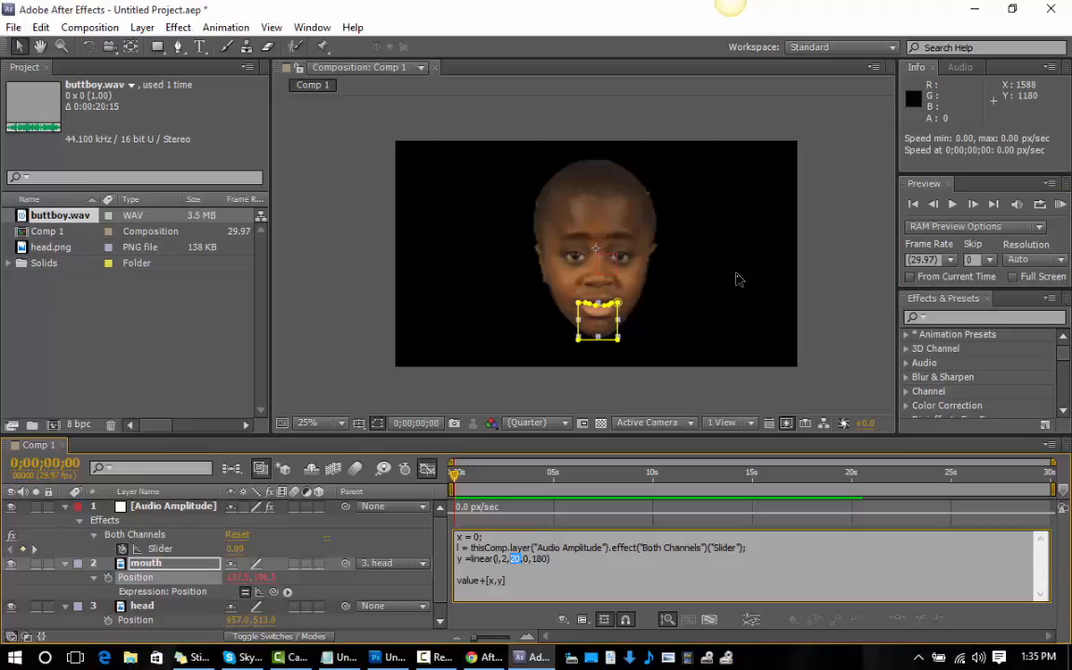
Set the third value of the mouth expression's linear() function to 50 and RAM preview the movement.
{"action": "type", "text": "50"}
{"action": "key", "text": "KP_0"}
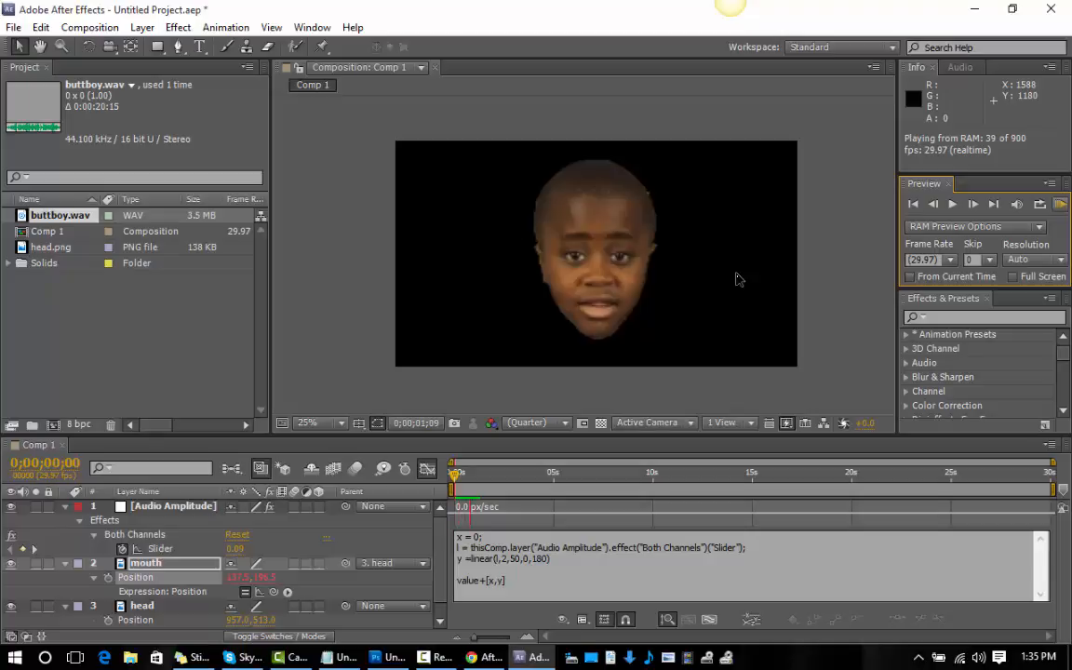
{"action": "key", "text": "space"}
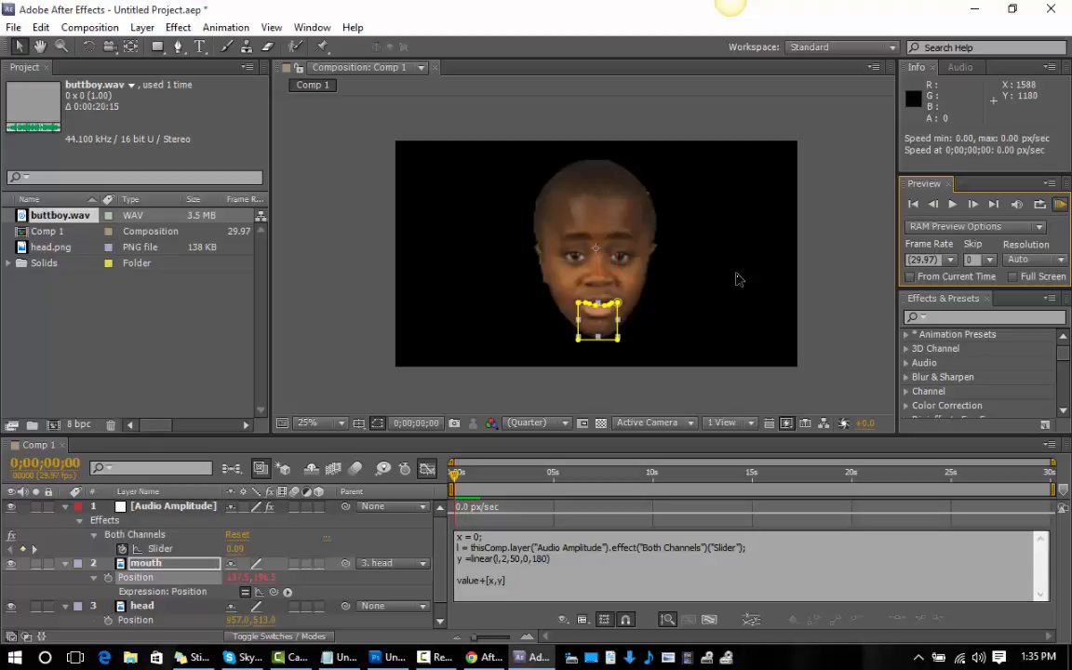
{"action": "key", "text": "space"}
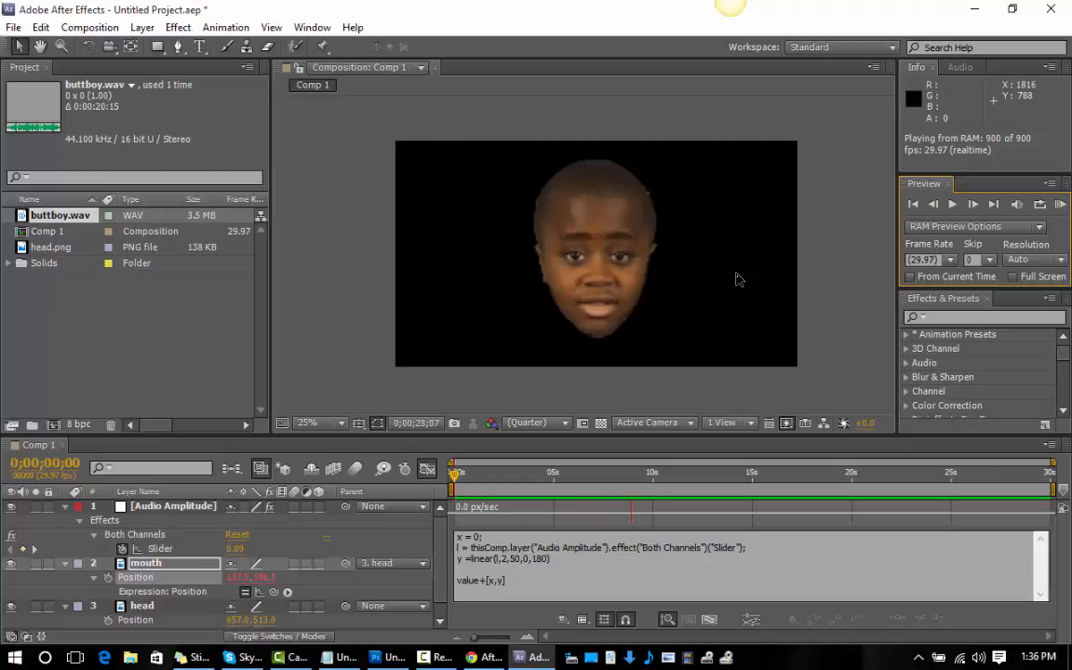
{"action": "key", "text": "space"}
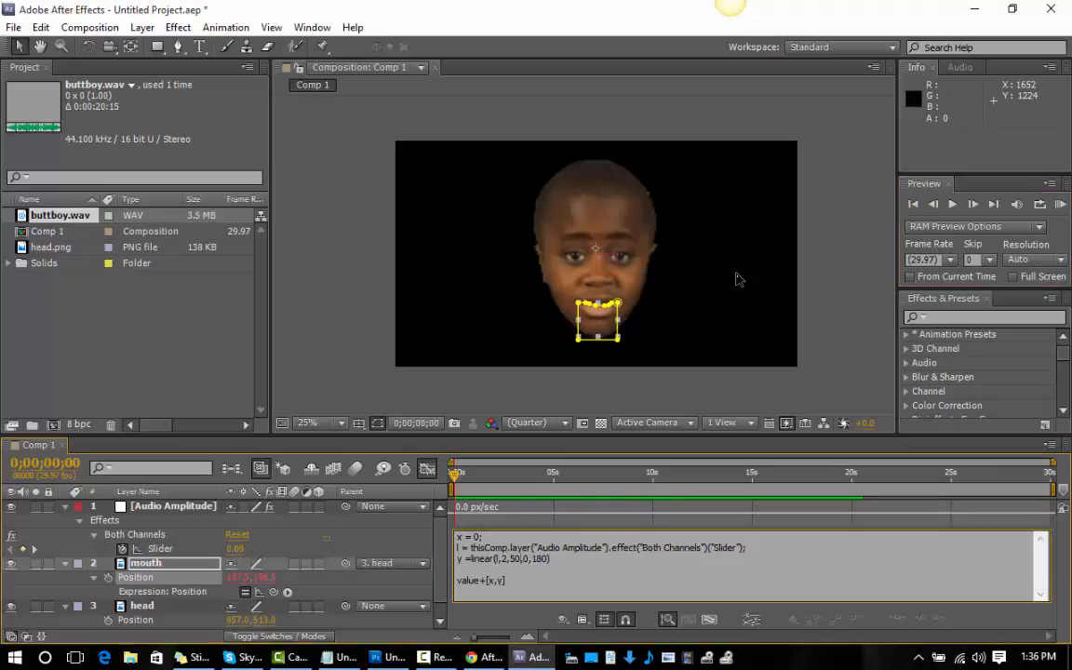
Reduce the third value of the mouth expression's linear() function to 5 and RAM preview the movement.
{"action": "left_click_drag", "start_coordinate": [515, 559], "coordinate": [509, 559]}
{"action": "type", "text": "5"}
{"action": "key", "text": "KP_0"}
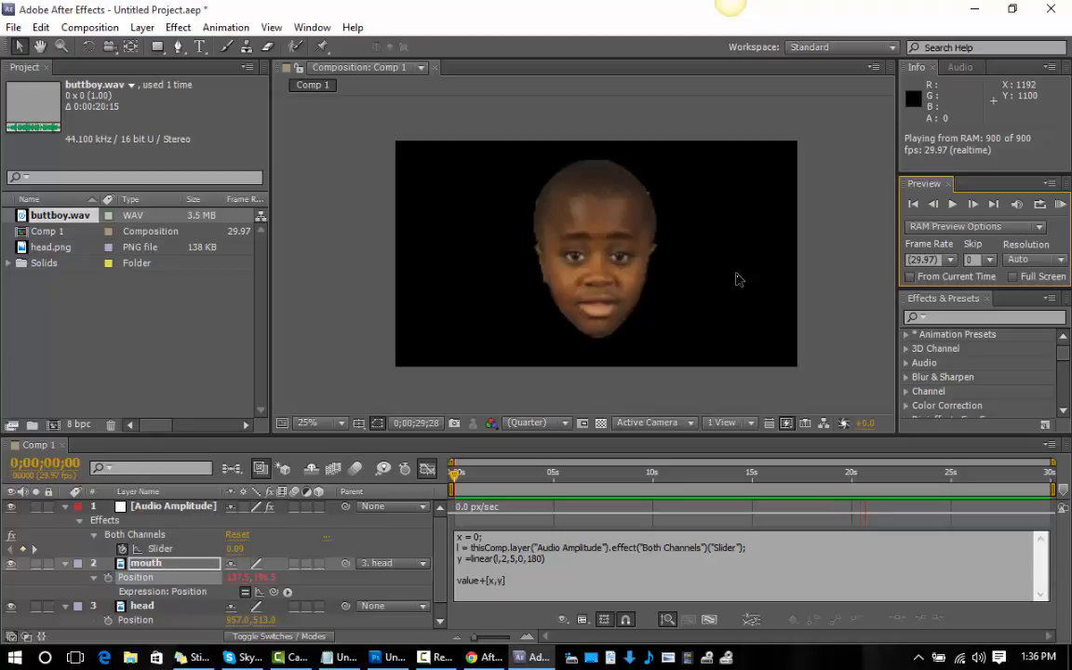
{"action": "key", "text": "space"}
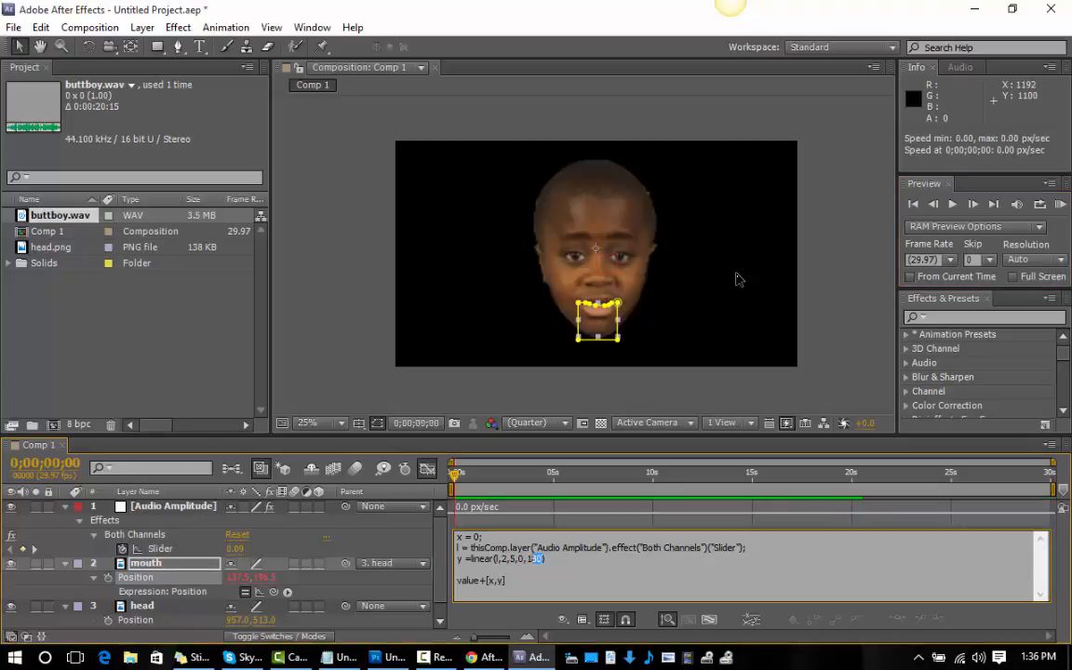
Lower the last value of the mouth expression's linear() function to 120 and RAM preview the movement.
{"action": "type", "text": "20"}
{"action": "key", "text": "KP_0"}
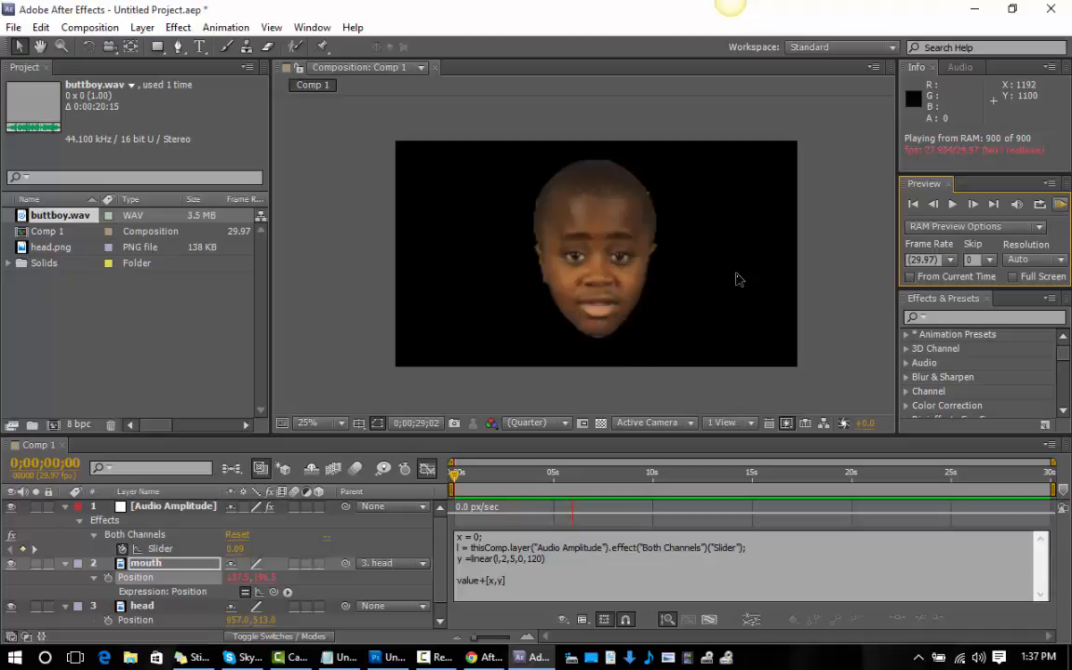
{"action": "key", "text": "space"}
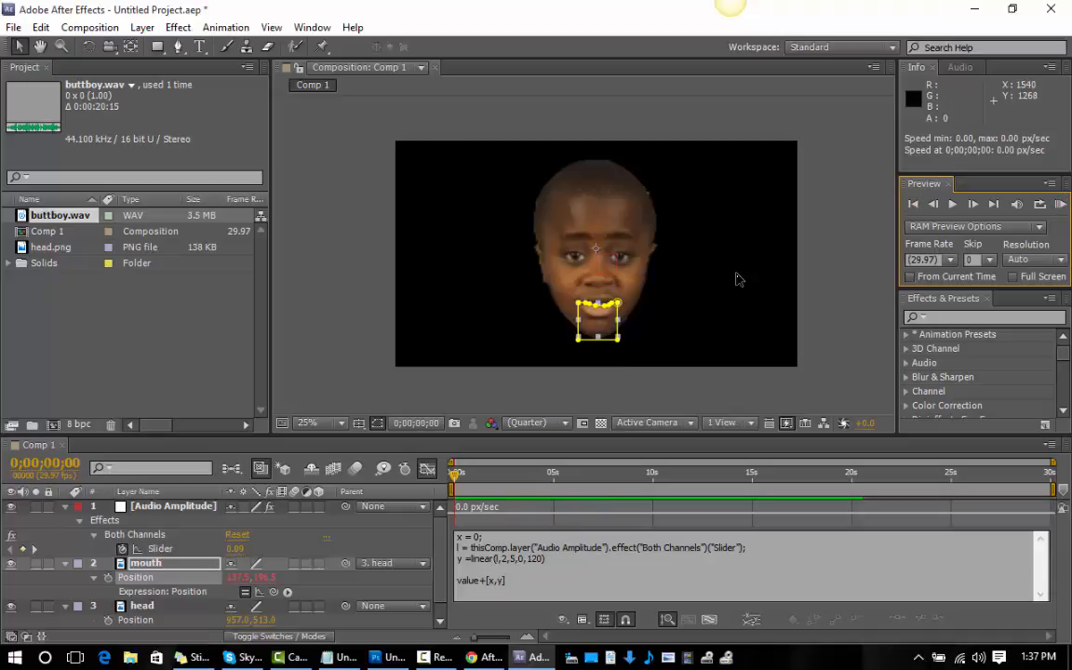
Set the third value of the mouth expression's linear() function to 10 and RAM preview the movement.
{"action": "double_click", "coordinate": [513, 558]}
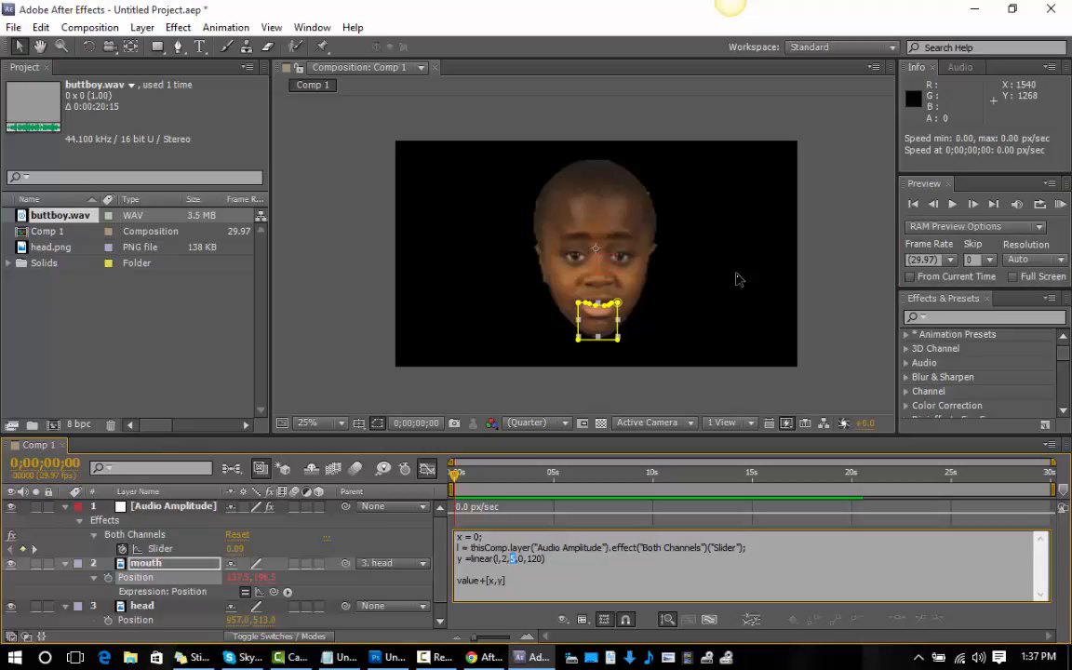
{"action": "type", "text": "10"}
{"action": "key", "text": "KP_0"}
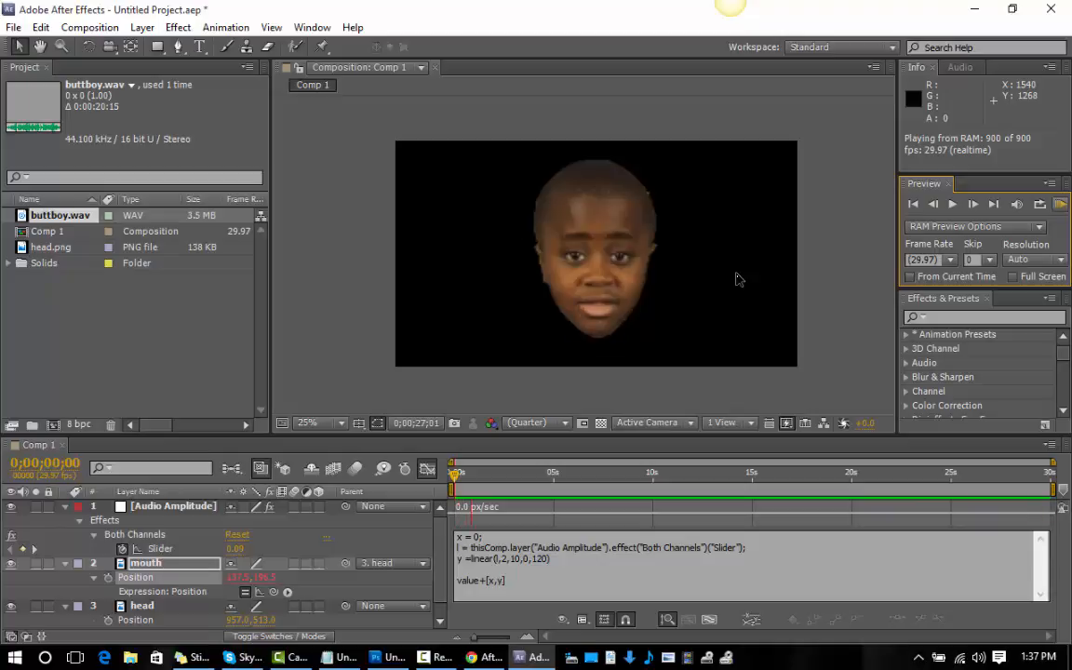
{"action": "key", "text": "space"}
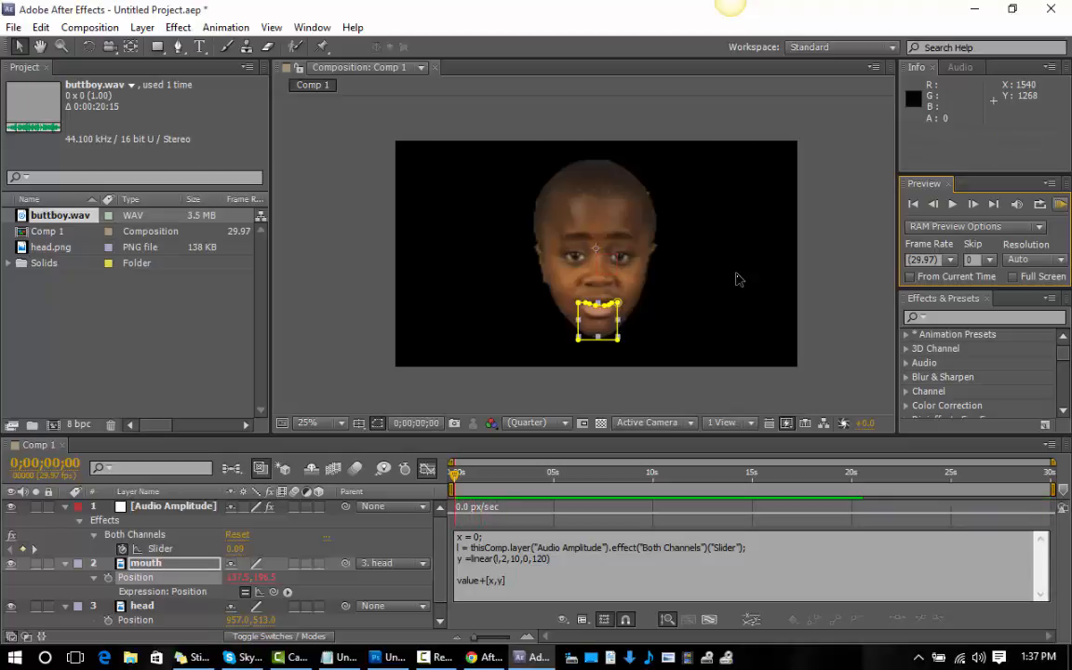
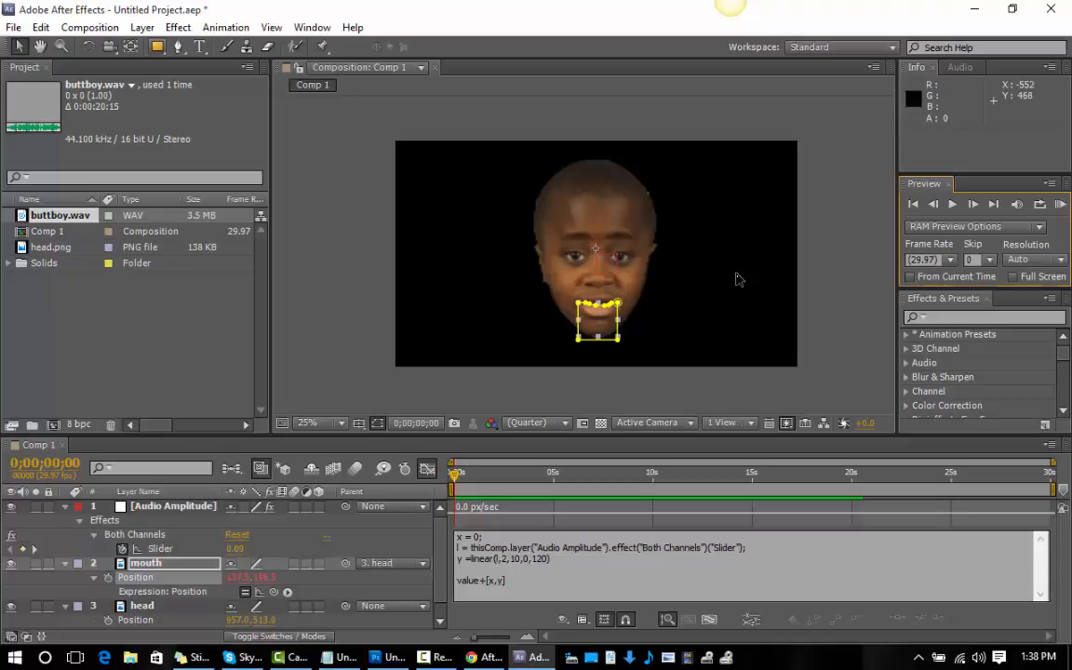
Add a rectangular mask covering the whole mouth layer.
{"action": "left_click", "coordinate": [157, 46]}
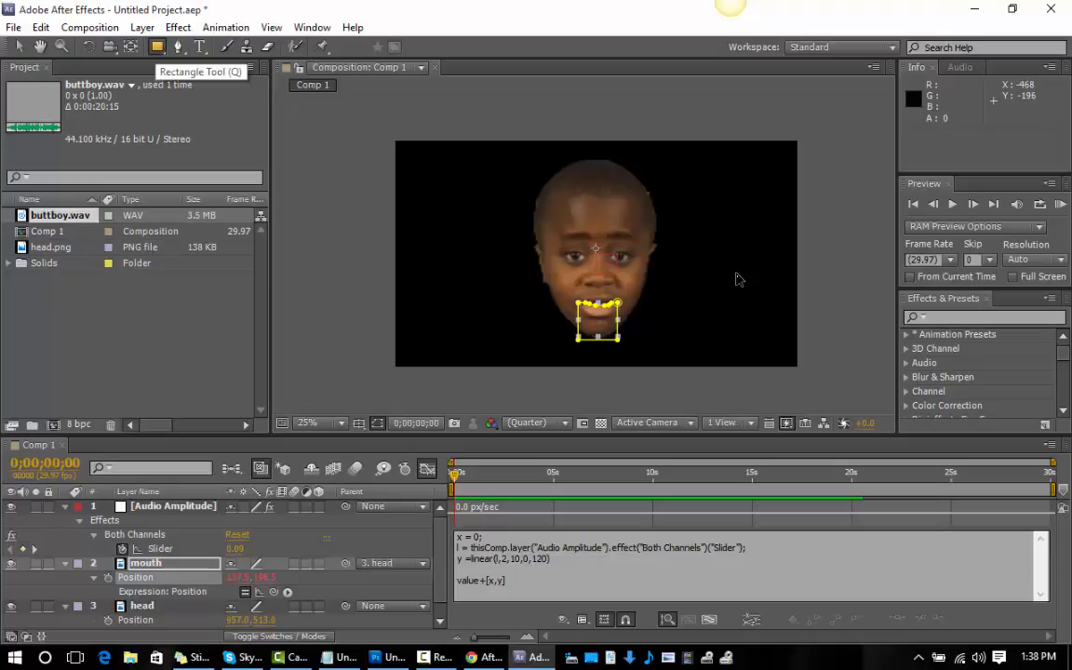
{"action": "double_click", "coordinate": [158, 46]}
{"action": "key", "text": "v"}
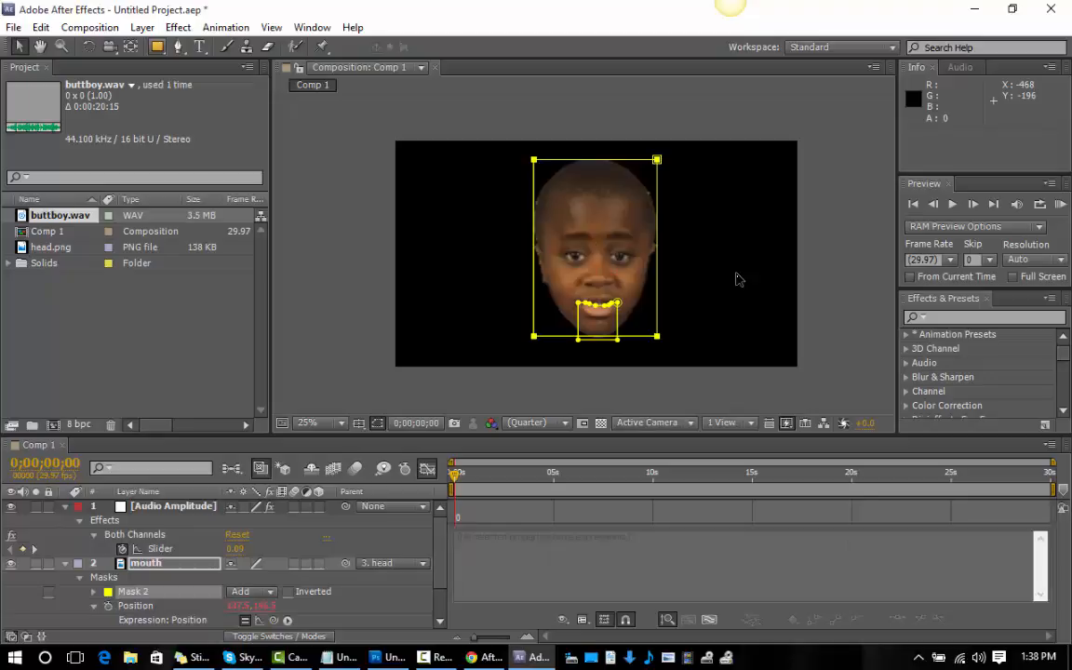
Try to draw a larger rectangle around the head with the mouth layer selected, and undo it.
{"action": "key", "text": "q"}
{"action": "left_click", "coordinate": [157, 47]}
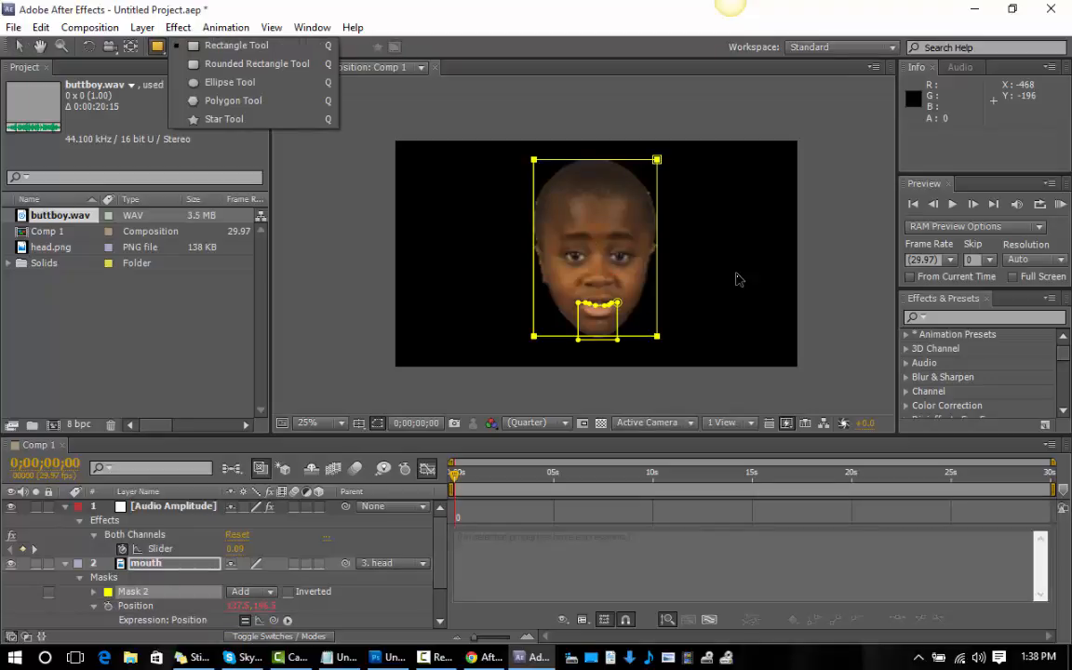
{"action": "left_click", "coordinate": [199, 47]}
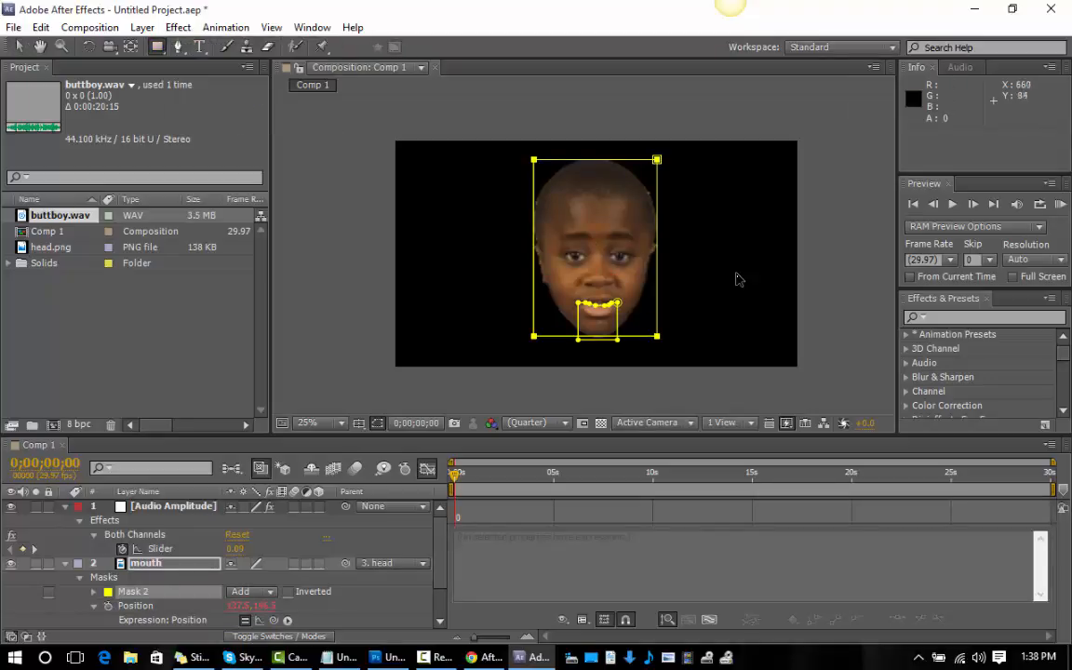
{"action": "mouse_move", "coordinate": [515, 146]}
{"action": "left_mouse_down"}
{"action": "mouse_move", "coordinate": [607, 340]}
{"action": "mouse_move", "coordinate": [697, 365]}
{"action": "mouse_move", "coordinate": [685, 355]}
{"action": "left_mouse_up"}
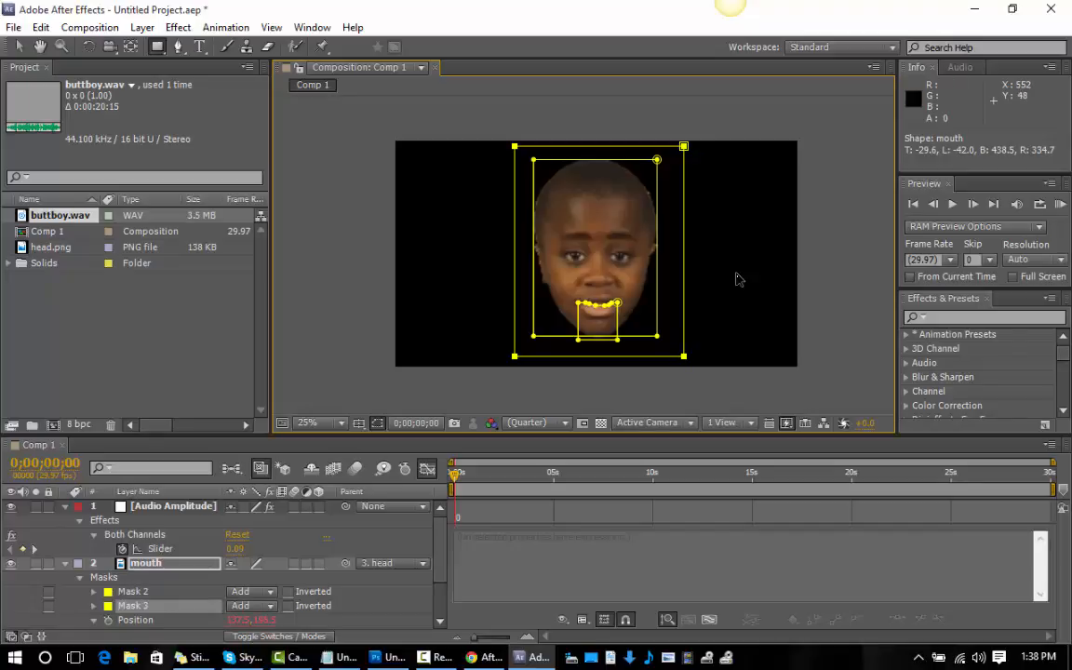
{"action": "key", "text": "ctrl+z"}
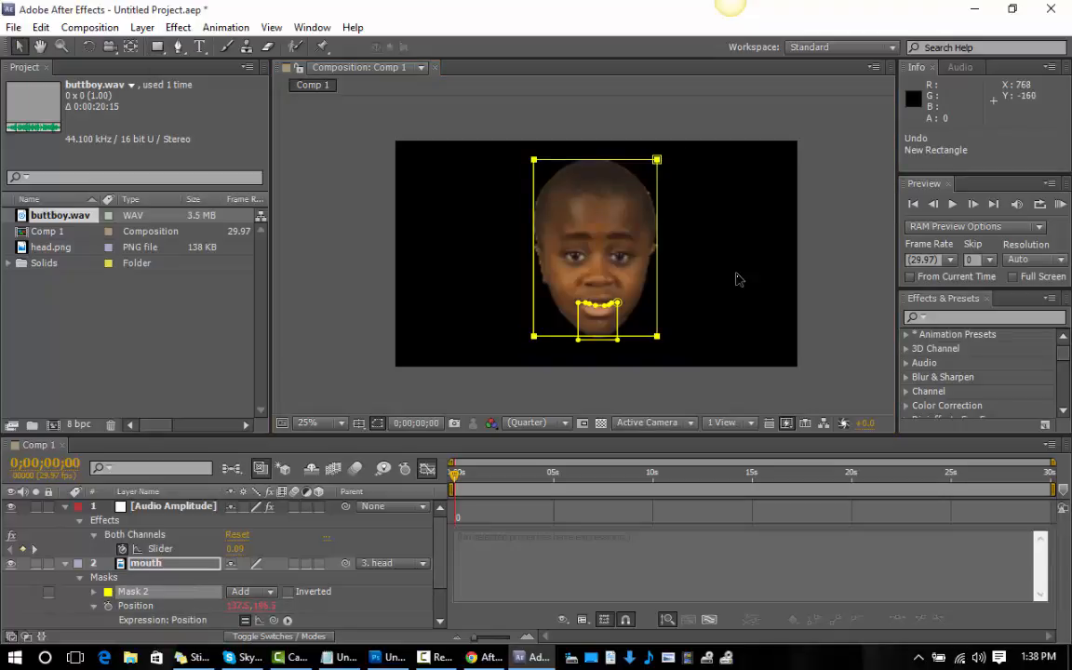
With no layer selected, draw a white rectangle about 912 by 1020 px covering the head as a new shape layer.
{"action": "left_click", "coordinate": [737, 279]}
{"action": "left_click", "coordinate": [738, 279]}
{"action": "left_click", "coordinate": [738, 279]}
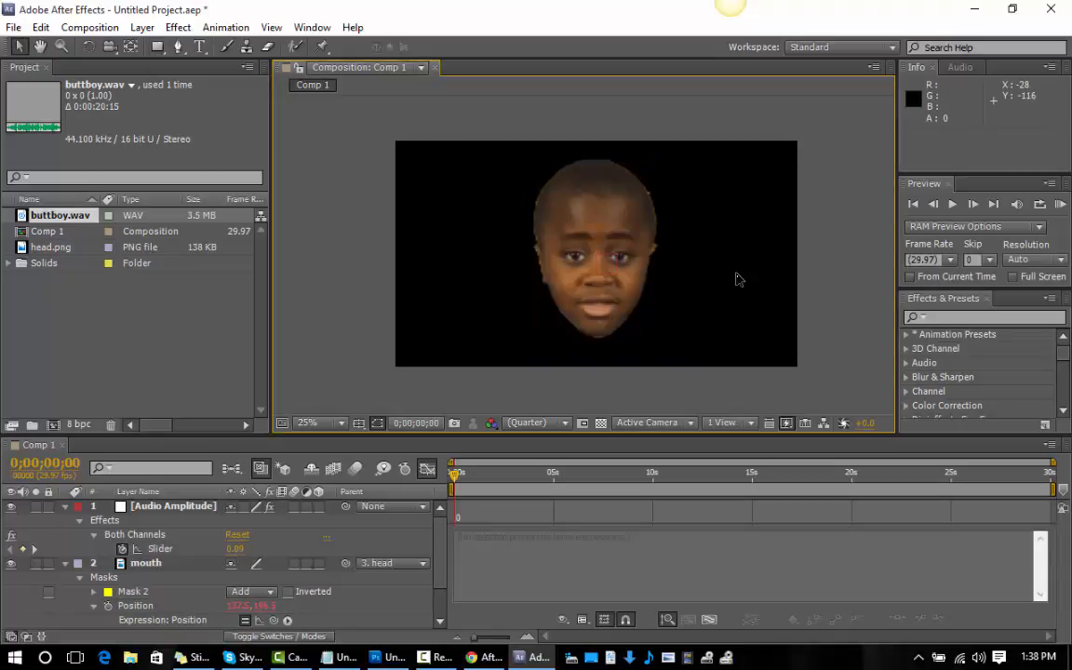
{"action": "key", "text": "q"}
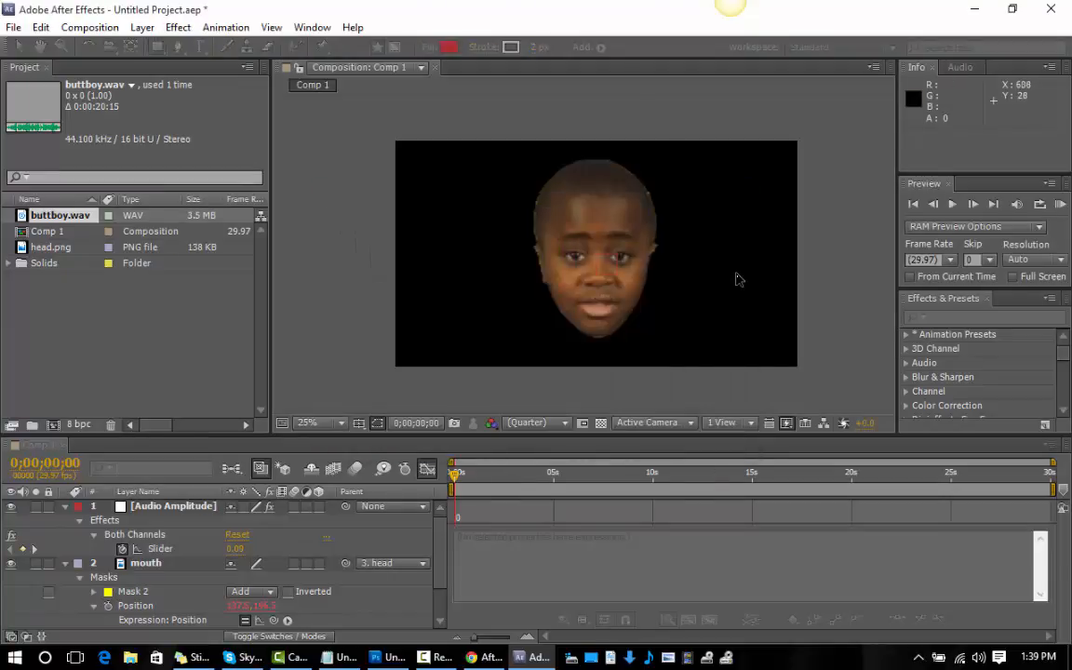
{"action": "mouse_move", "coordinate": [508, 143]}
{"action": "left_mouse_down"}
{"action": "mouse_move", "coordinate": [670, 318]}
{"action": "mouse_move", "coordinate": [707, 342]}
{"action": "mouse_move", "coordinate": [692, 358]}
{"action": "mouse_move", "coordinate": [700, 357]}
{"action": "left_mouse_up"}
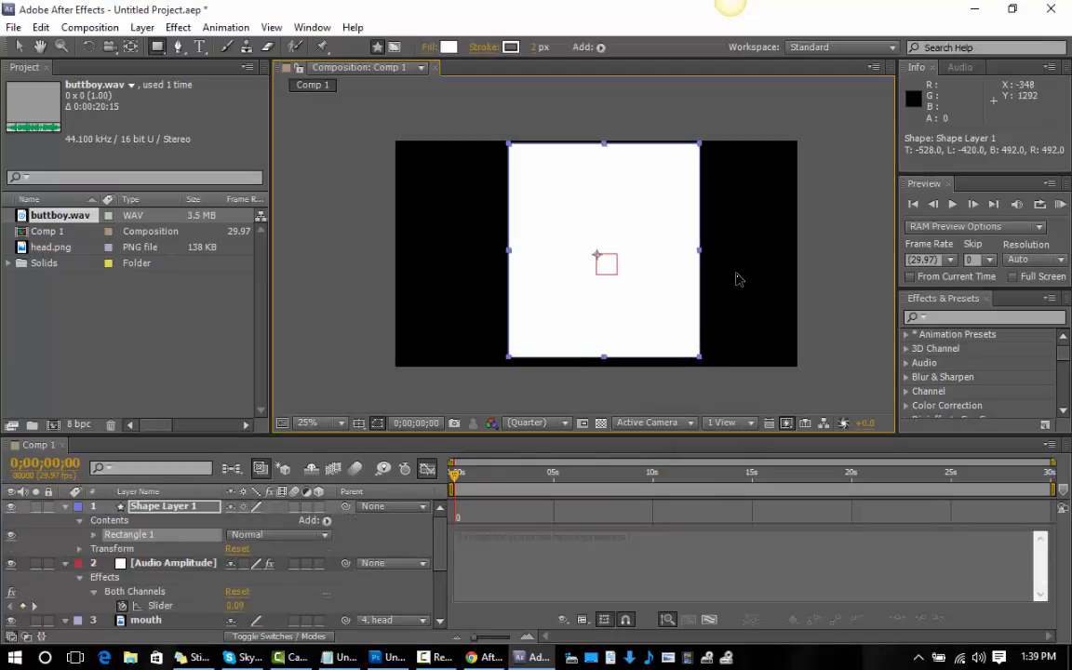
{"action": "left_click", "coordinate": [109, 520]}
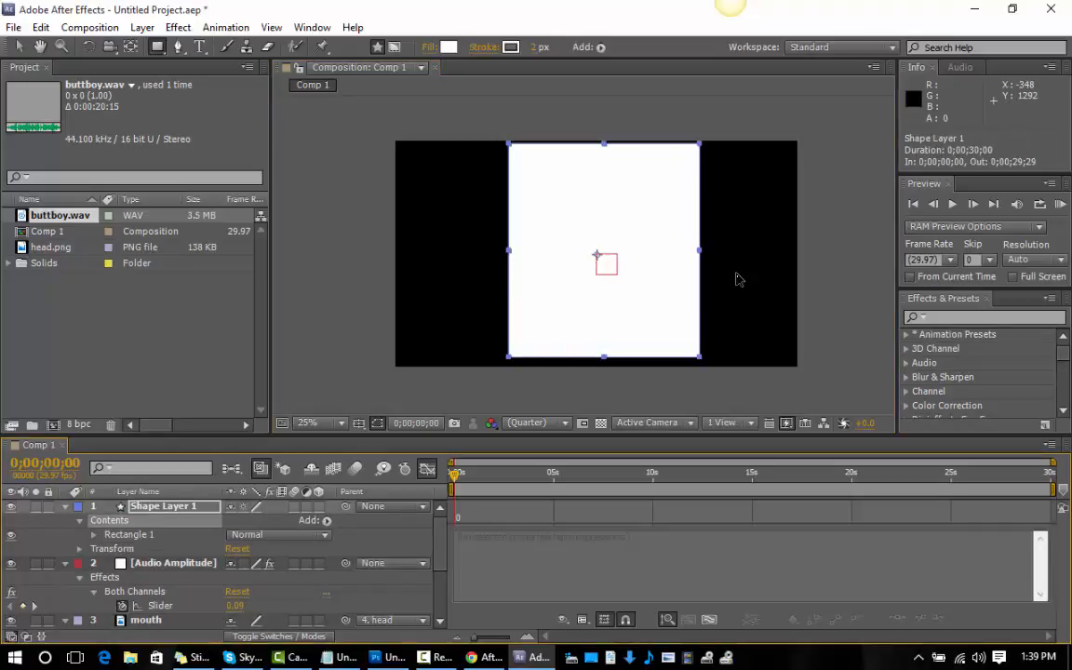
{"action": "mouse_move", "coordinate": [129, 536]}
{"action": "left_mouse_down"}
{"action": "mouse_move", "coordinate": [141, 667]}
{"action": "mouse_move", "coordinate": [199, 649]}
{"action": "mouse_move", "coordinate": [210, 617]}
{"action": "mouse_move", "coordinate": [246, 608]}
{"action": "mouse_move", "coordinate": [303, 616]}
{"action": "mouse_move", "coordinate": [302, 635]}
{"action": "mouse_move", "coordinate": [171, 632]}
{"action": "mouse_move", "coordinate": [160, 571]}
{"action": "mouse_move", "coordinate": [130, 550]}
{"action": "mouse_move", "coordinate": [93, 477]}
{"action": "mouse_move", "coordinate": [116, 465]}
{"action": "left_mouse_up"}
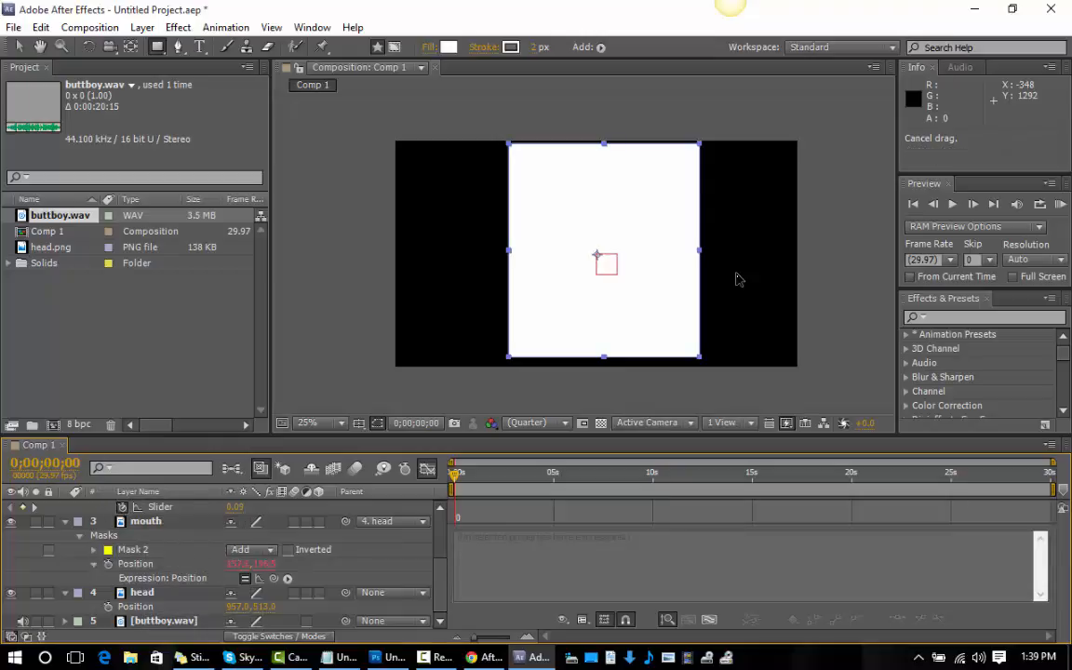
{"action": "left_click", "coordinate": [18, 47]}
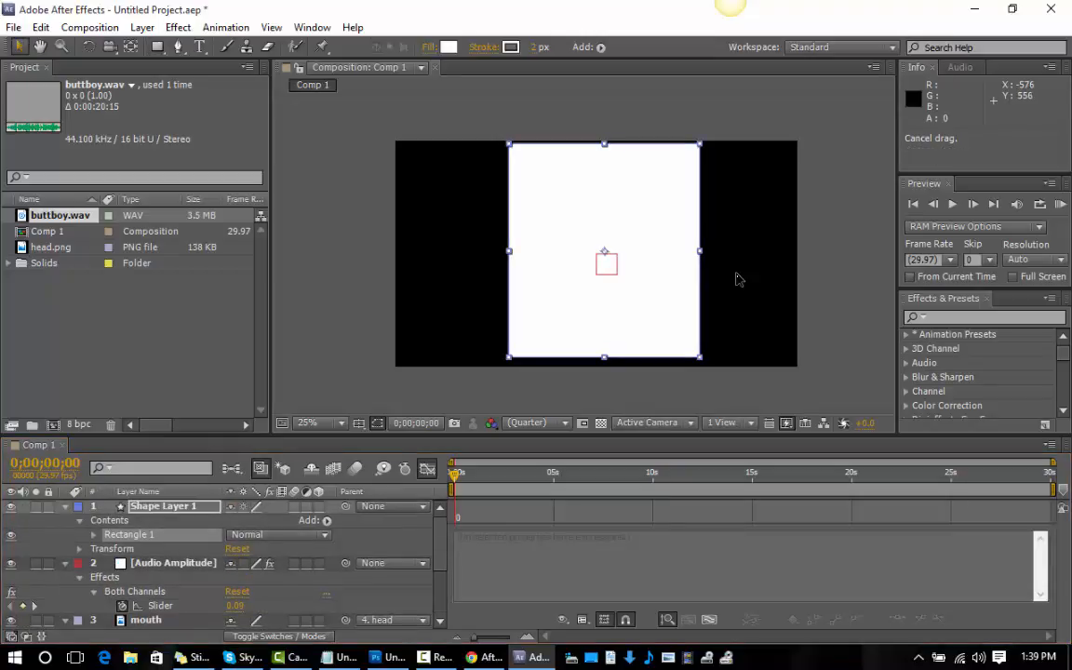
{"action": "left_click", "coordinate": [737, 280]}
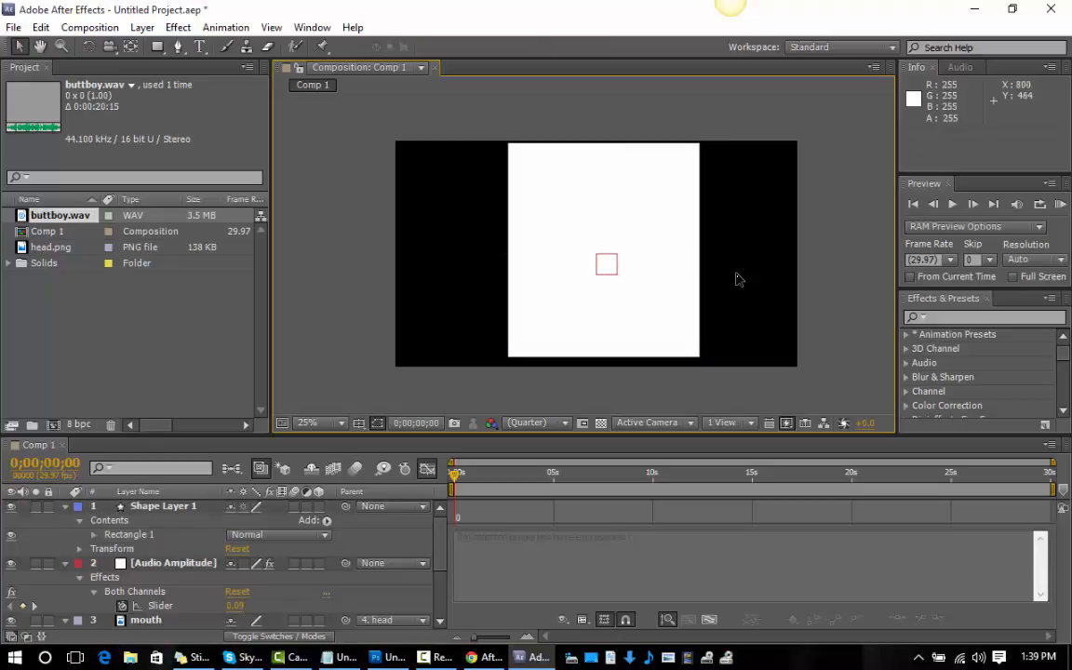
{"action": "right_click", "coordinate": [737, 279]}
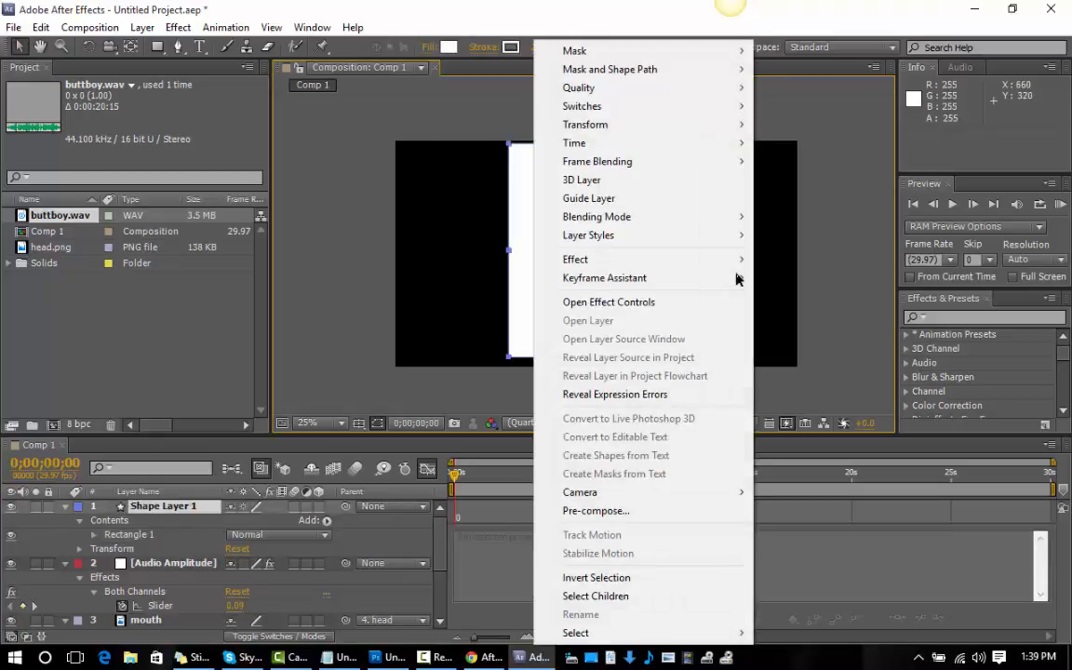
{"action": "mouse_move", "coordinate": [651, 235]}
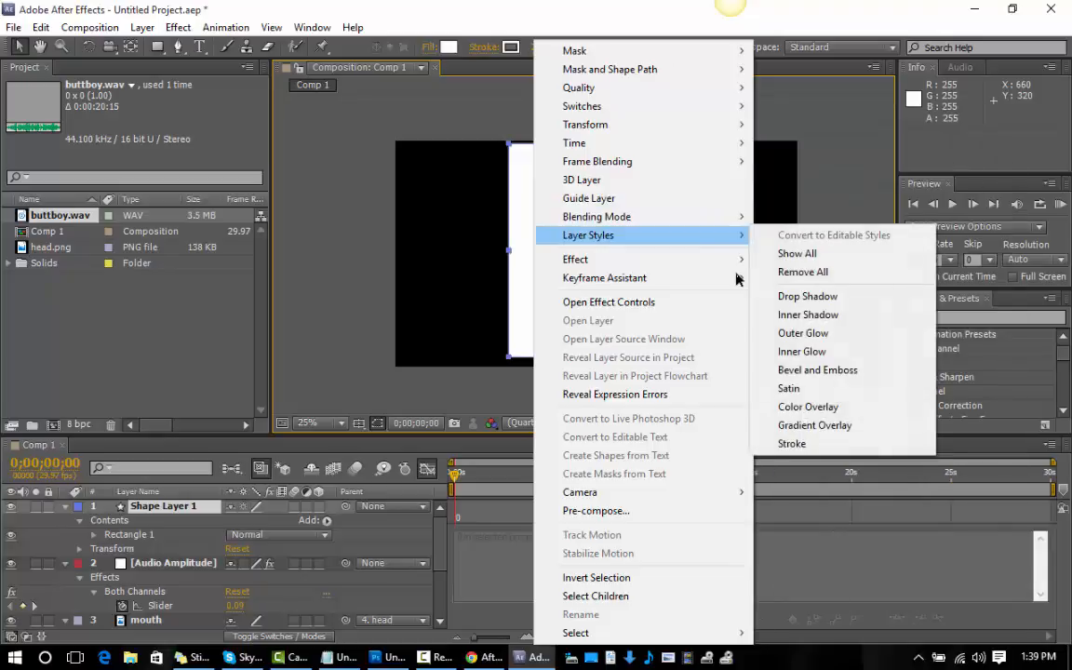
{"action": "mouse_move", "coordinate": [652, 259]}
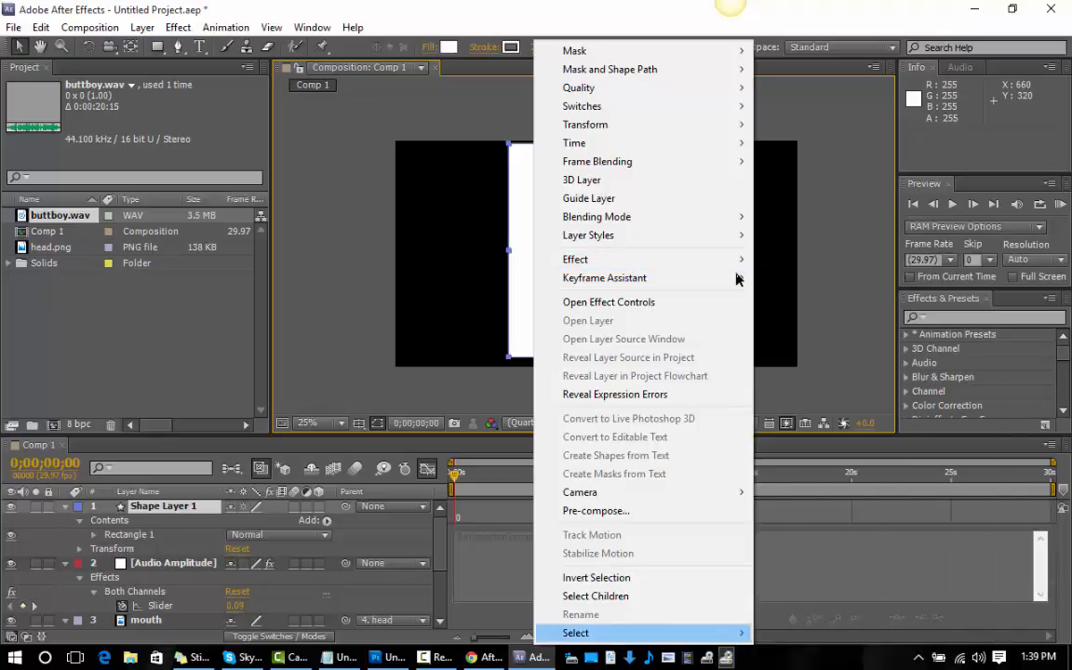
{"action": "key", "text": "Escape"}
{"action": "left_click", "coordinate": [332, 406]}
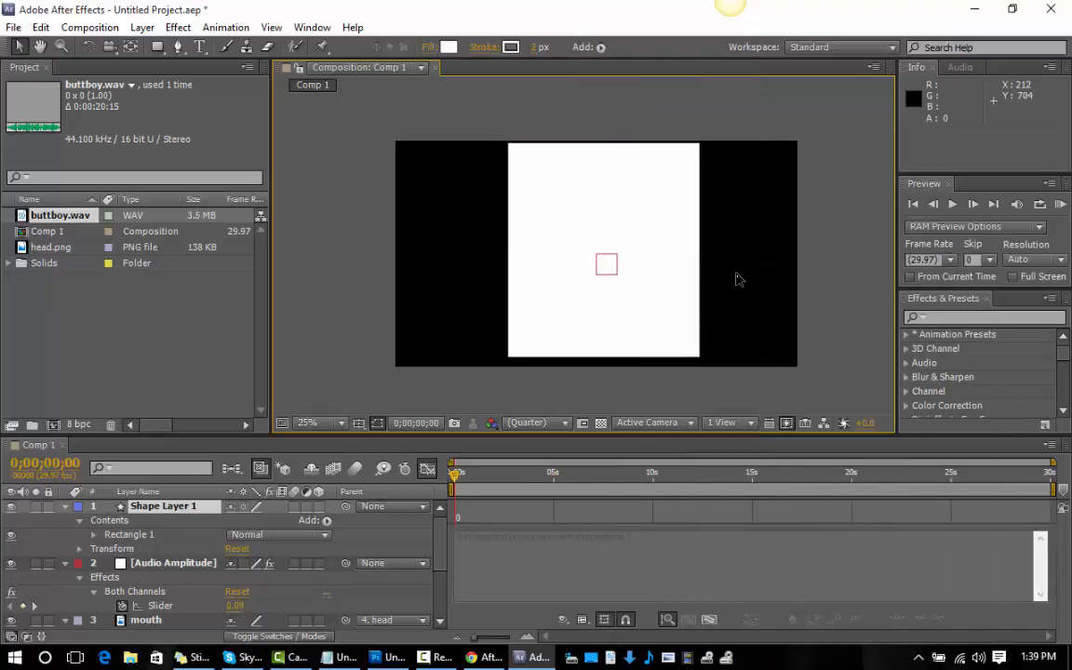
Try deleting the rectangle from the shape layer and moving that layer below buttboy.wav, and undo both changes.
{"action": "left_click", "coordinate": [164, 506]}
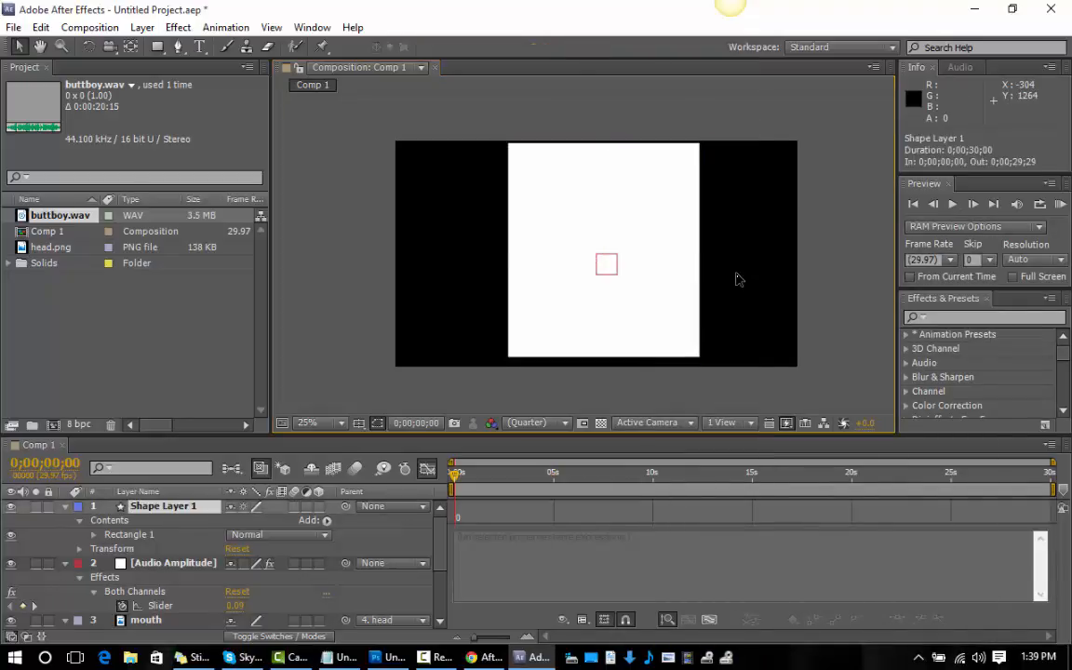
{"action": "left_click", "coordinate": [110, 520]}
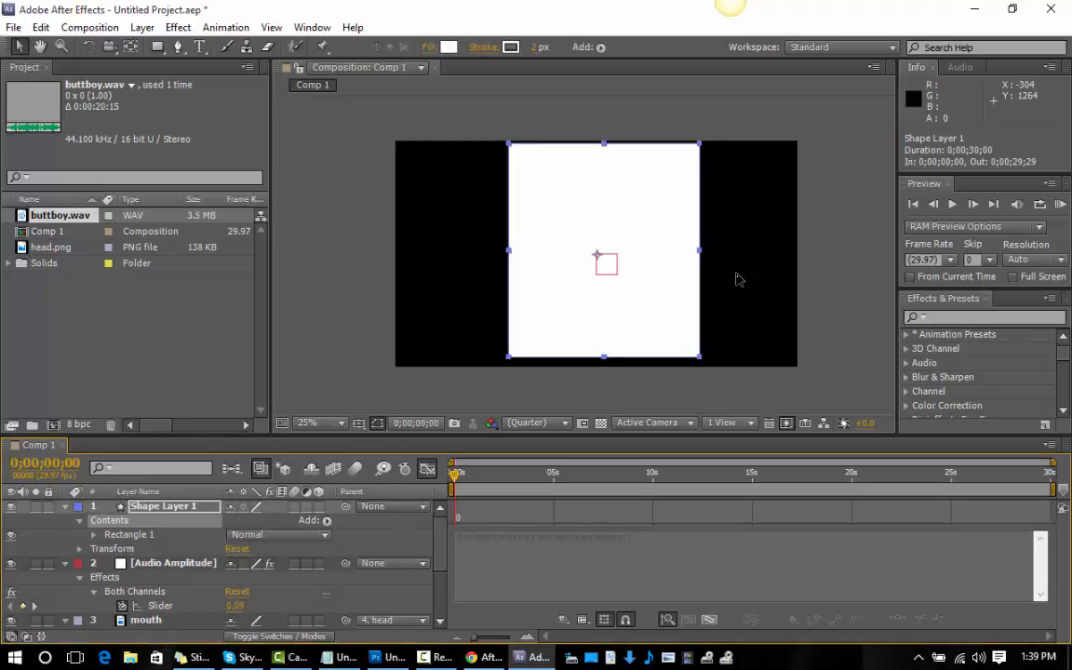
{"action": "key", "text": "Delete"}
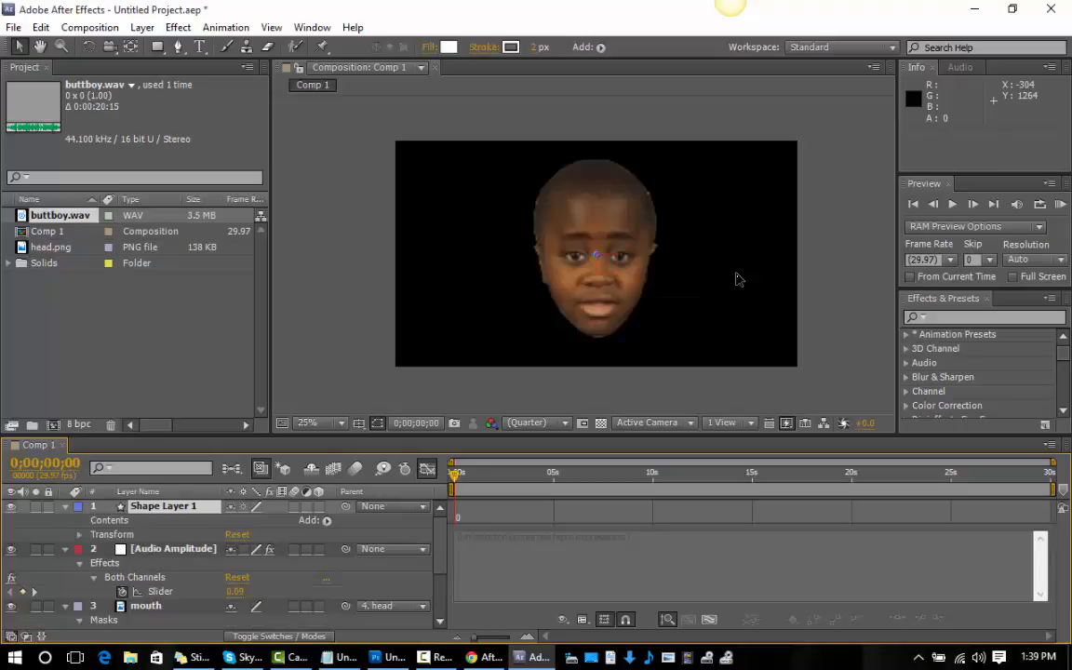
{"action": "left_click", "coordinate": [110, 521]}
{"action": "right_click", "coordinate": [122, 520]}
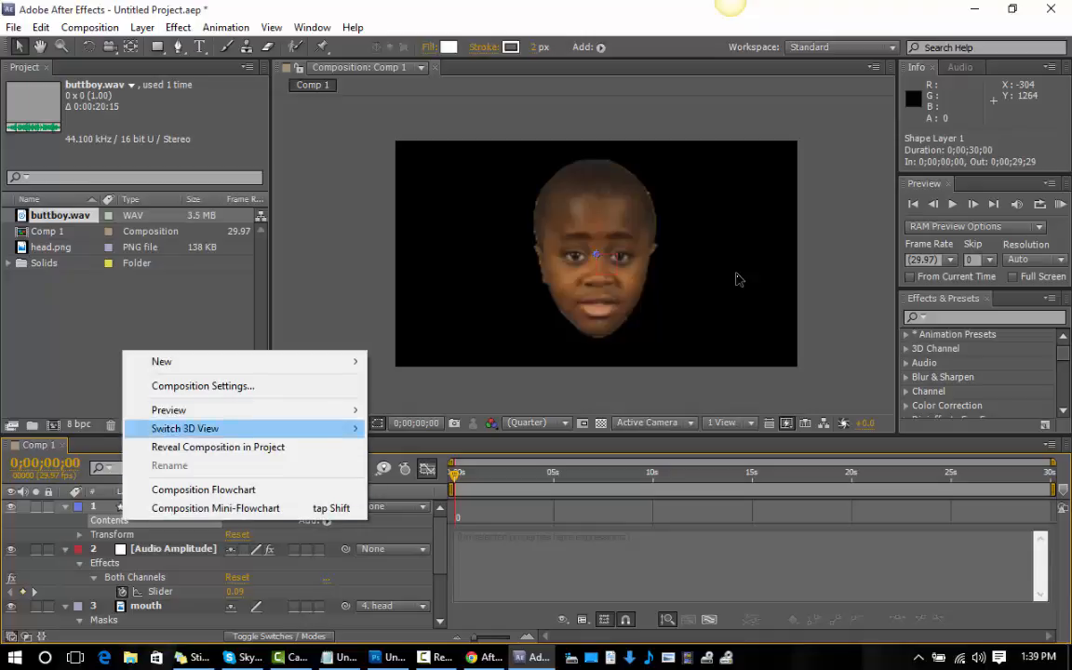
{"action": "left_click", "coordinate": [177, 534]}
{"action": "left_click", "coordinate": [164, 507]}
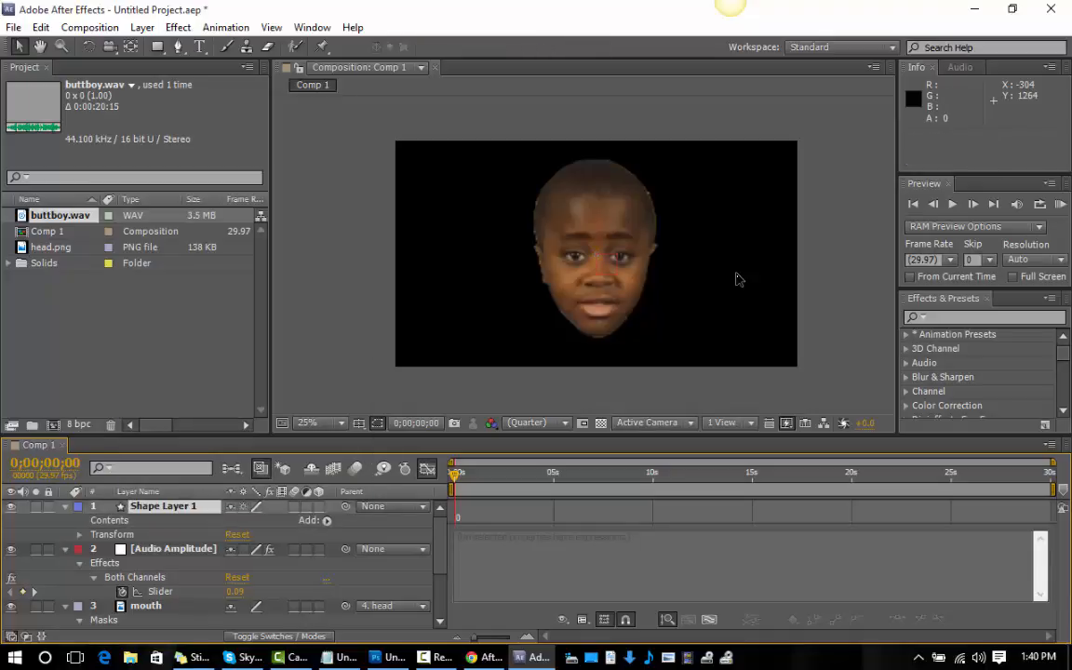
{"action": "mouse_move", "coordinate": [164, 506]}
{"action": "left_mouse_down"}
{"action": "mouse_move", "coordinate": [170, 617]}
{"action": "mouse_move", "coordinate": [190, 632]}
{"action": "mouse_move", "coordinate": [179, 611]}
{"action": "mouse_move", "coordinate": [183, 622]}
{"action": "left_mouse_up"}
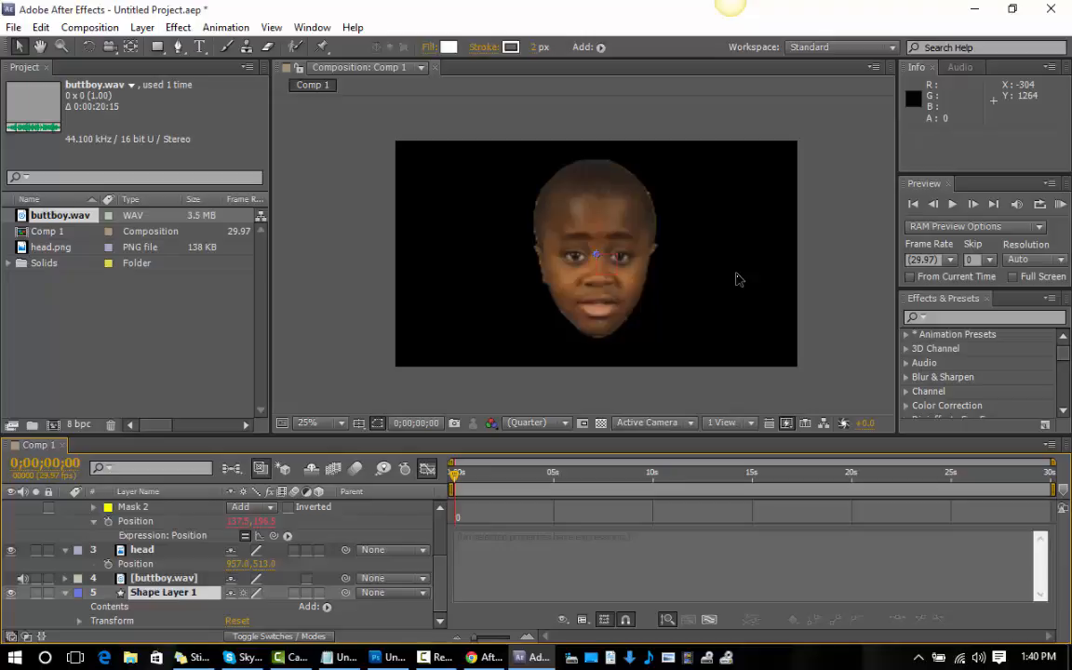
{"action": "key", "text": "ctrl+z"}
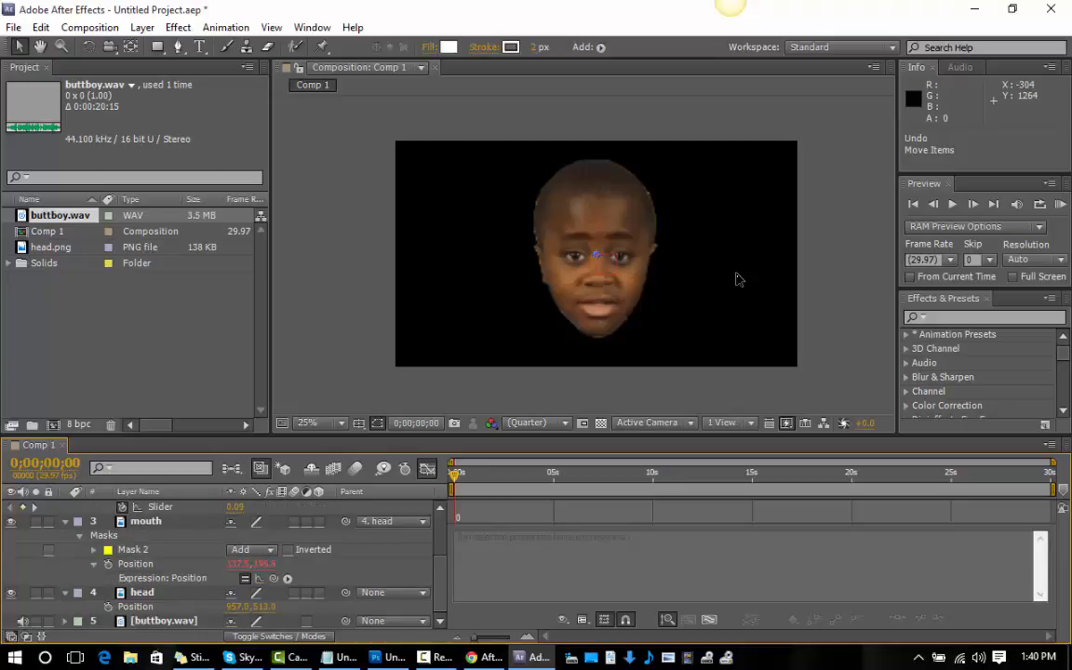
{"action": "key", "text": "ctrl+z"}
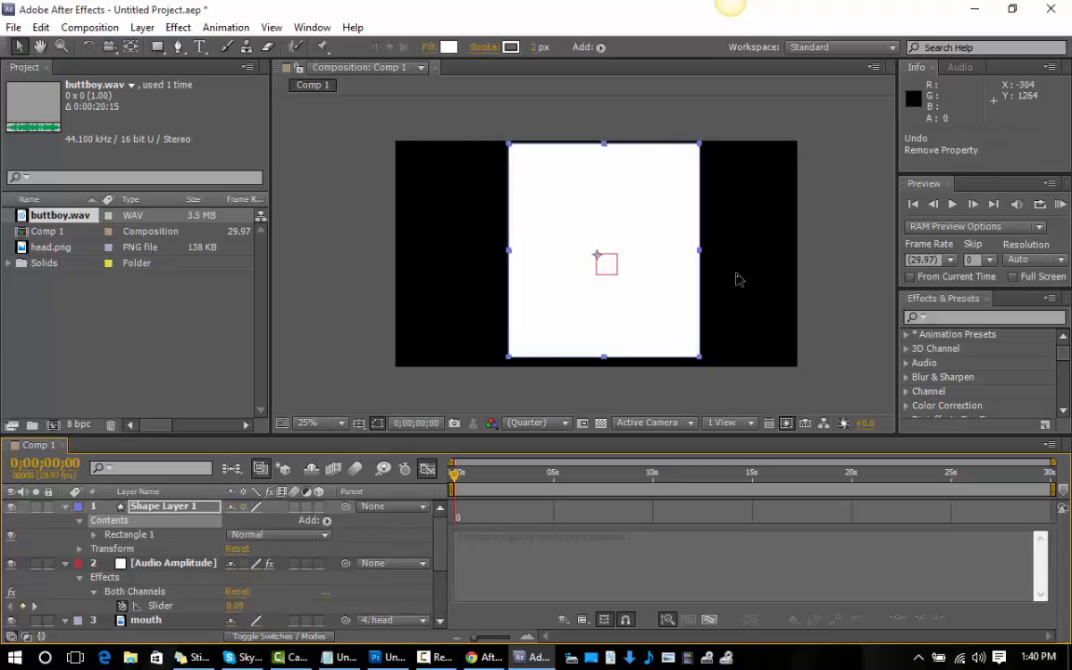
Move Shape Layer 1 to the bottom of the layer stack, below buttboy.wav, so it sits behind the head.
{"action": "left_click", "coordinate": [736, 280]}
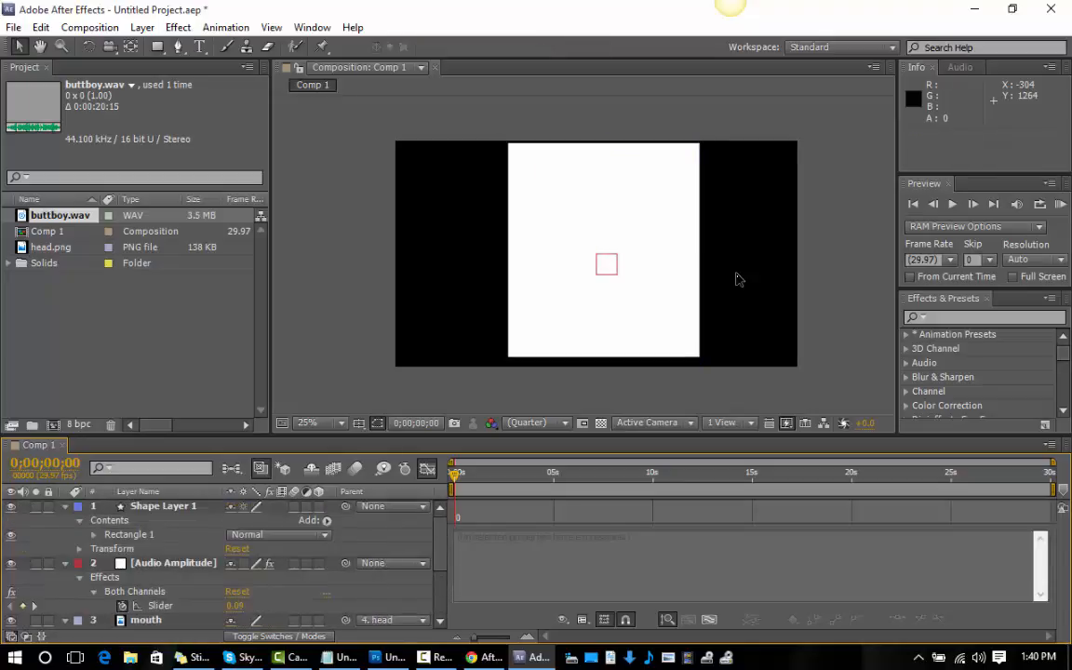
{"action": "key", "text": "u"}
{"action": "left_click_drag", "start_coordinate": [158, 507], "coordinate": [156, 621]}
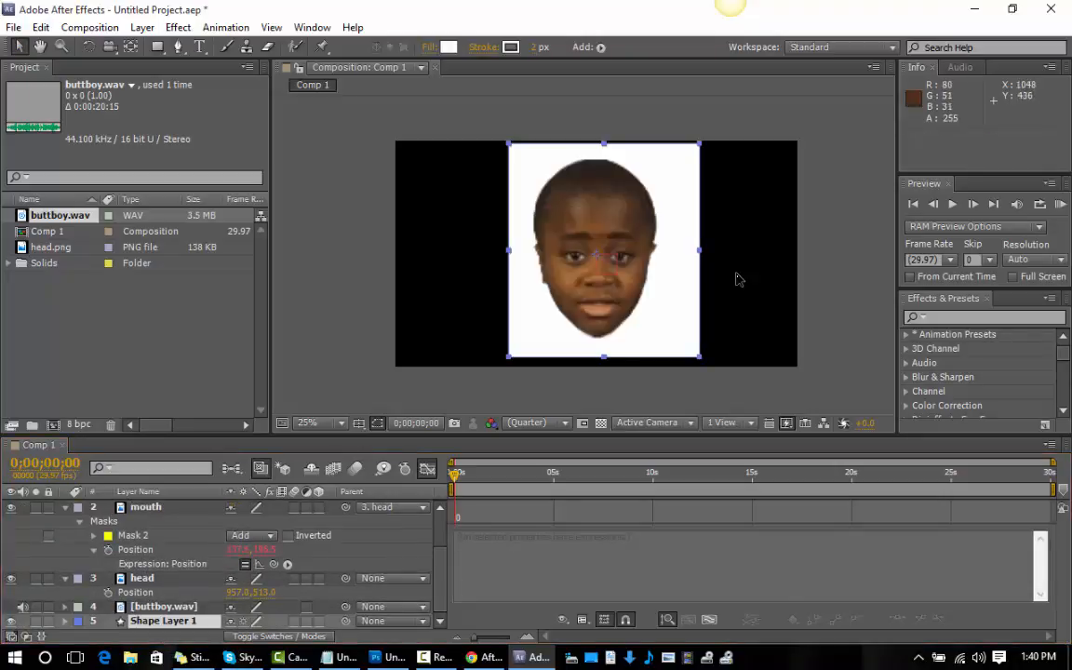
{"action": "left_click", "coordinate": [738, 280]}
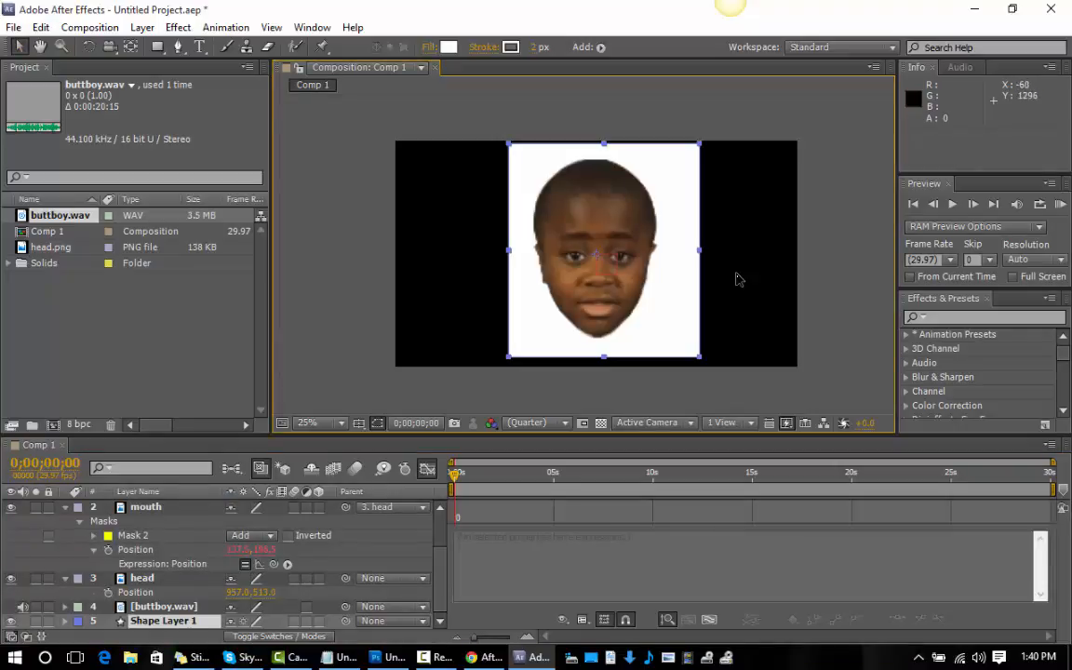
Collapse the properties of the Audio Amplitude, mouth and head layers in the timeline.
{"action": "key", "text": "KP_2"}
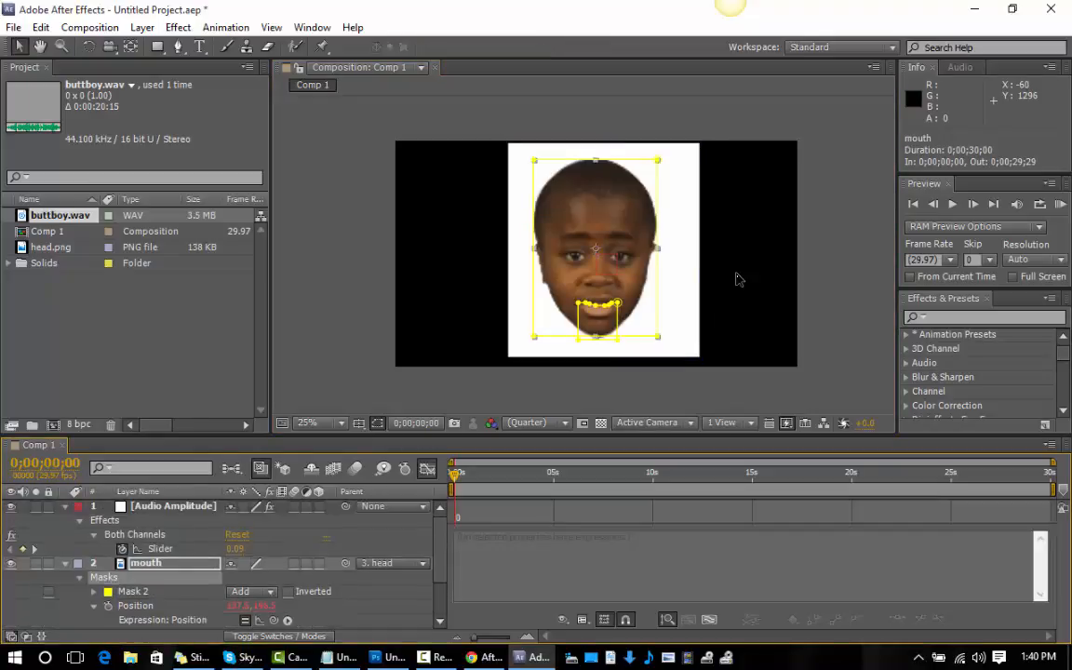
{"action": "scroll", "coordinate": [221, 564], "scroll_direction": "down", "scroll_amount": 2}
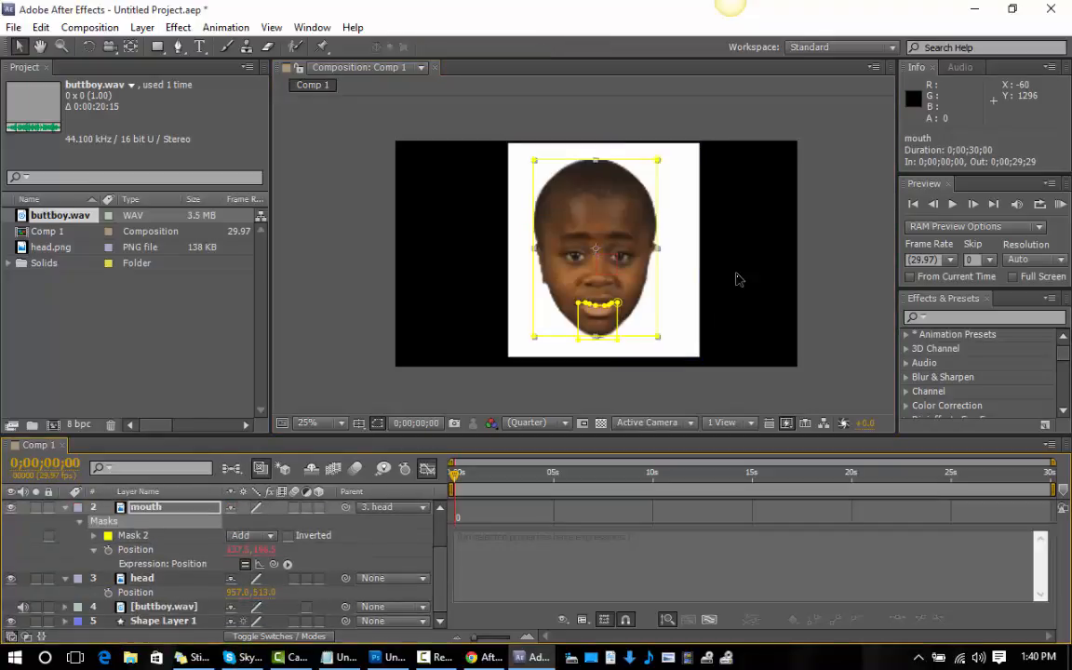
{"action": "scroll", "coordinate": [739, 280], "scroll_direction": "up", "scroll_amount": 2}
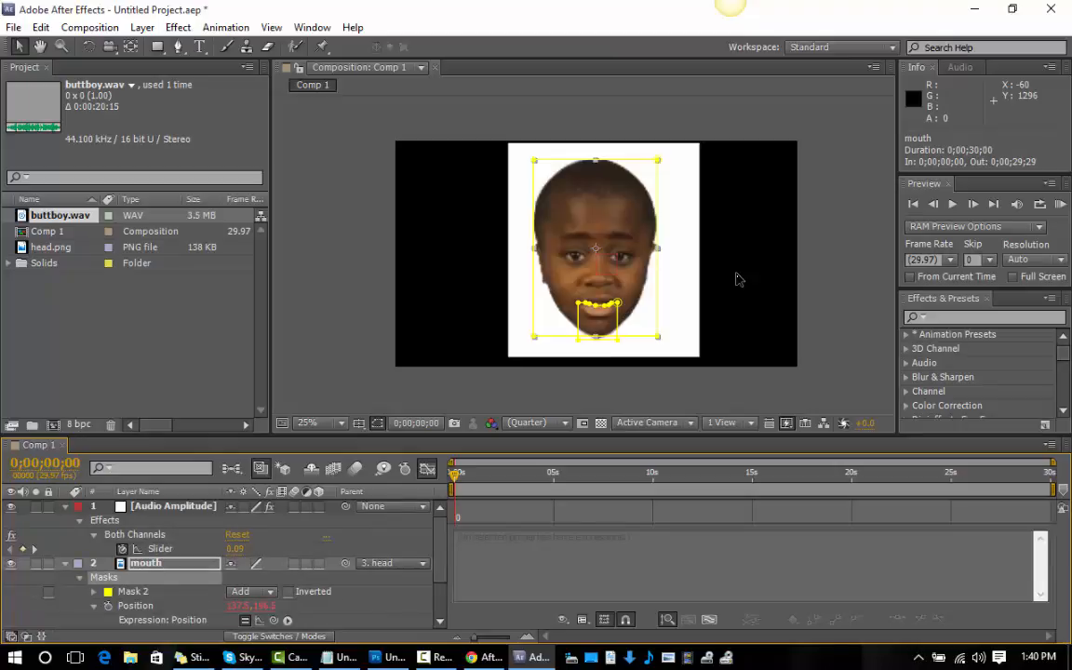
{"action": "left_click", "coordinate": [65, 506]}
{"action": "left_click", "coordinate": [65, 521]}
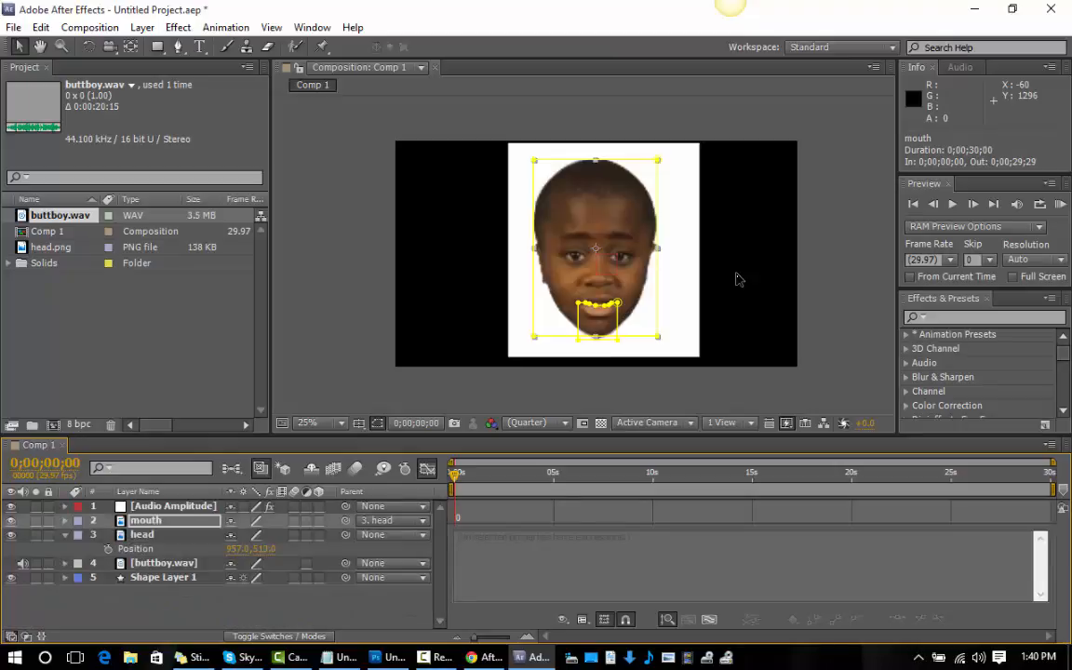
{"action": "left_click", "coordinate": [65, 536]}
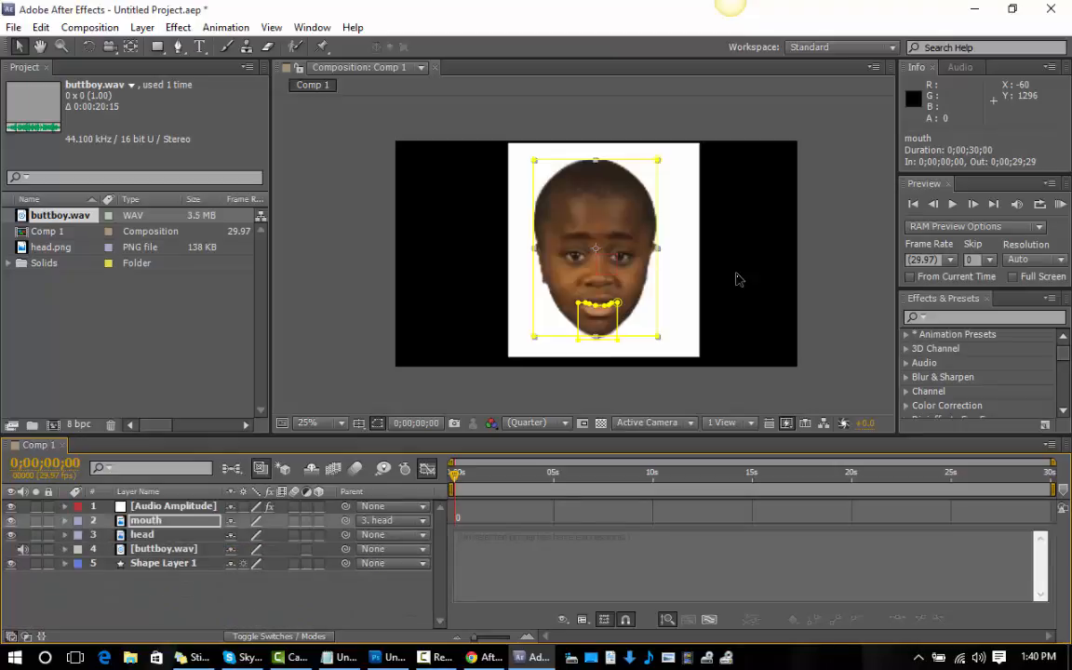
Move the head layer slightly right and down to centre it on the white rectangle.
{"action": "left_click", "coordinate": [143, 535]}
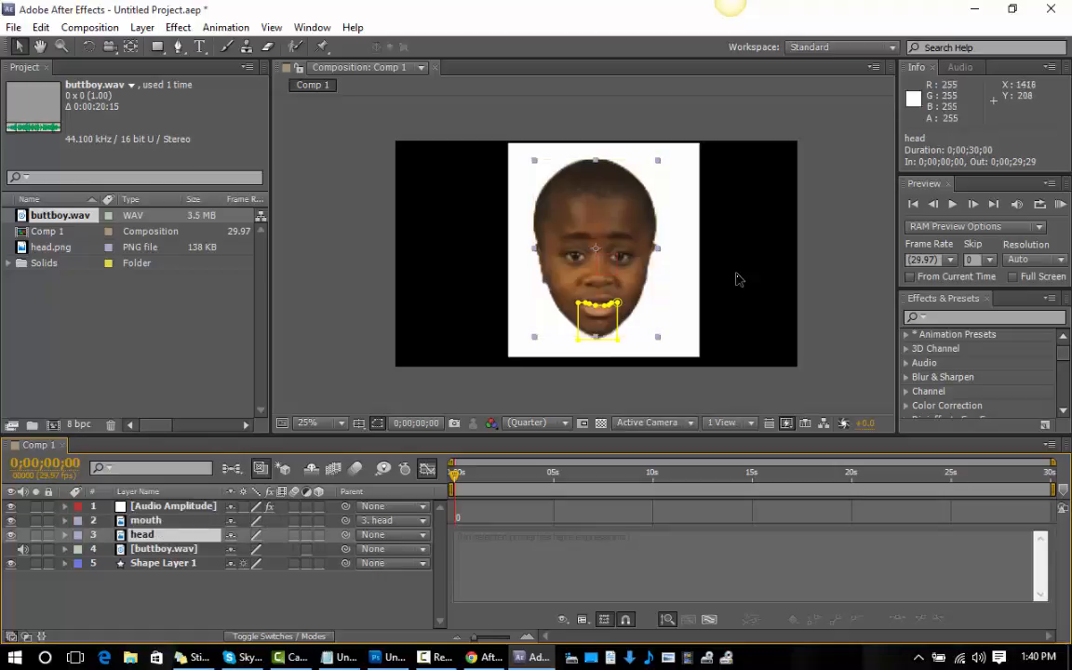
{"action": "left_click_drag", "start_coordinate": [597, 194], "coordinate": [606, 198]}
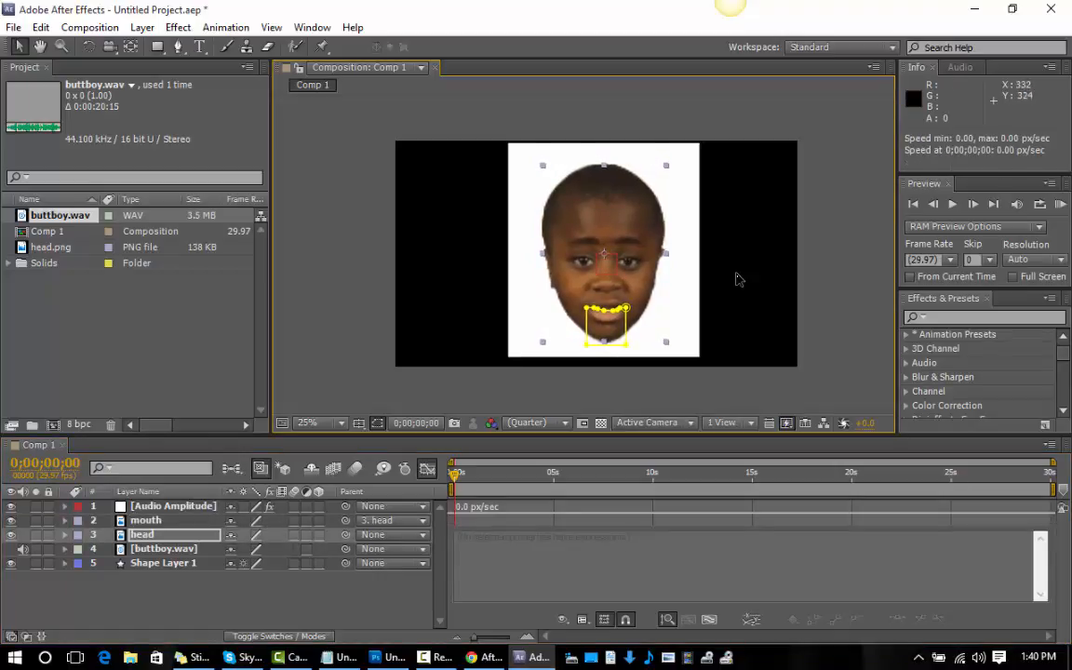
Preview the full animation and examine the head layer's mask and transform properties.
{"action": "left_click", "coordinate": [1060, 204]}
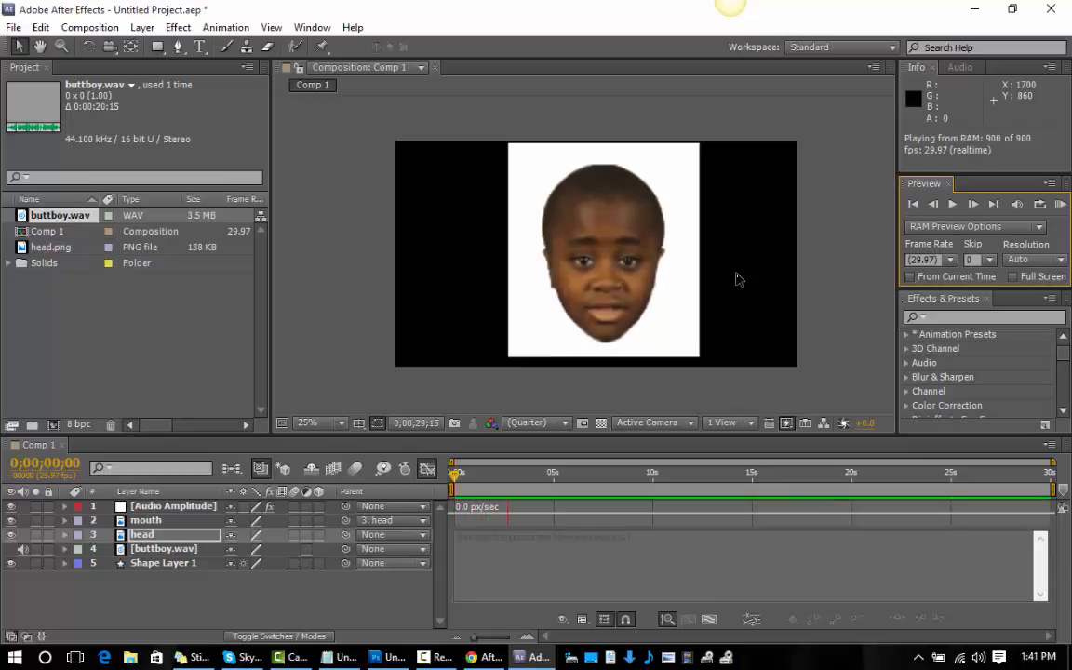
{"action": "key", "text": "space"}
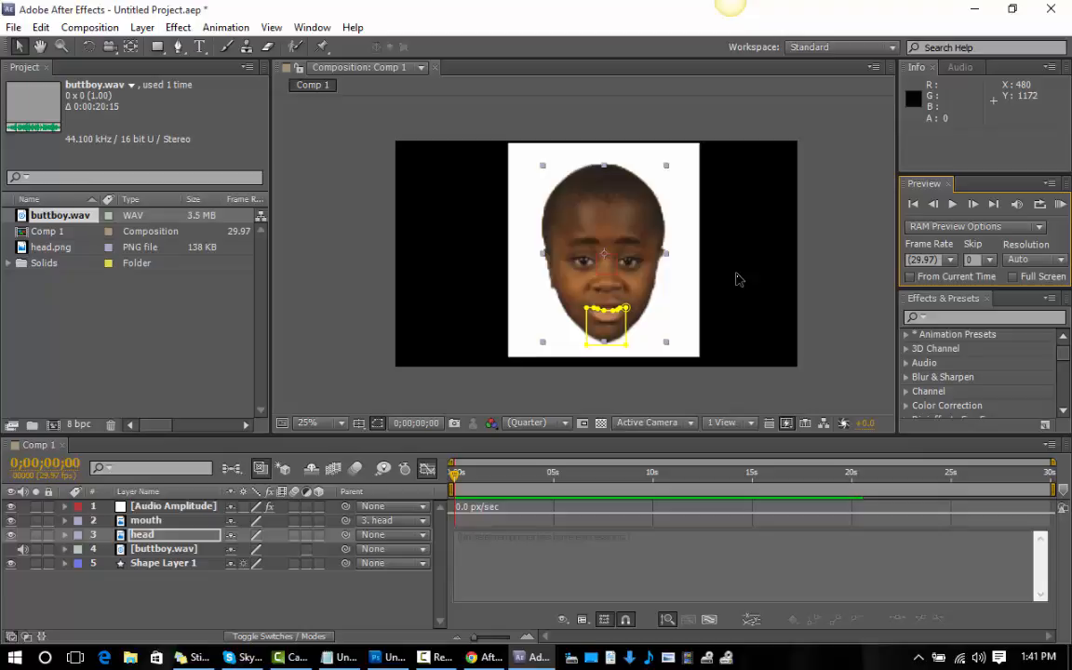
{"action": "key", "text": "ctrl+Up"}
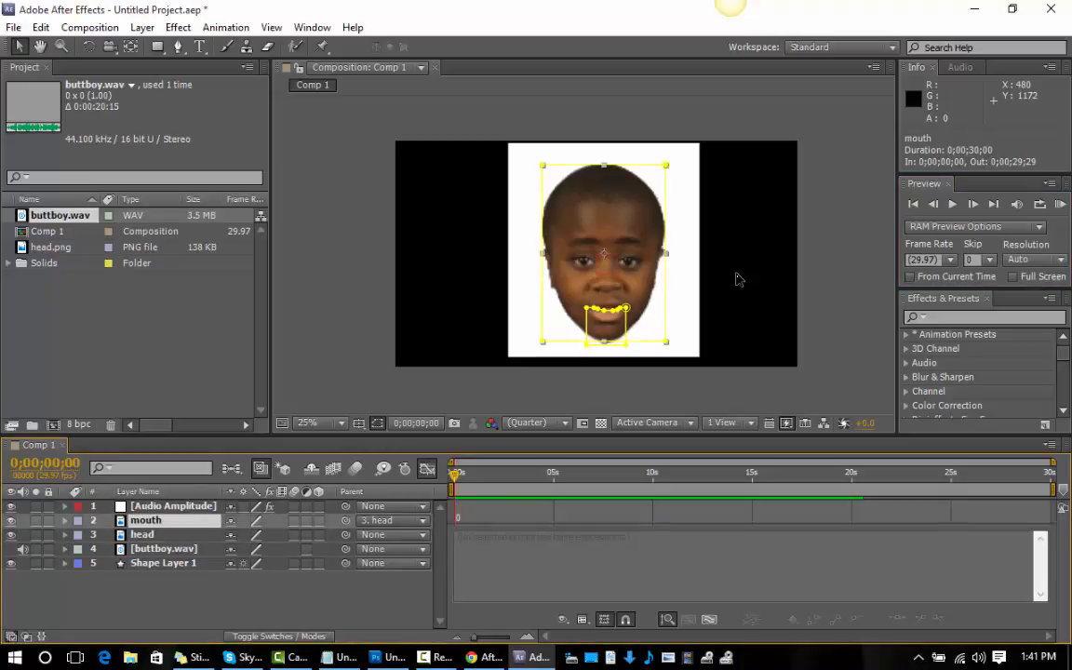
{"action": "key", "text": "ctrl+z"}
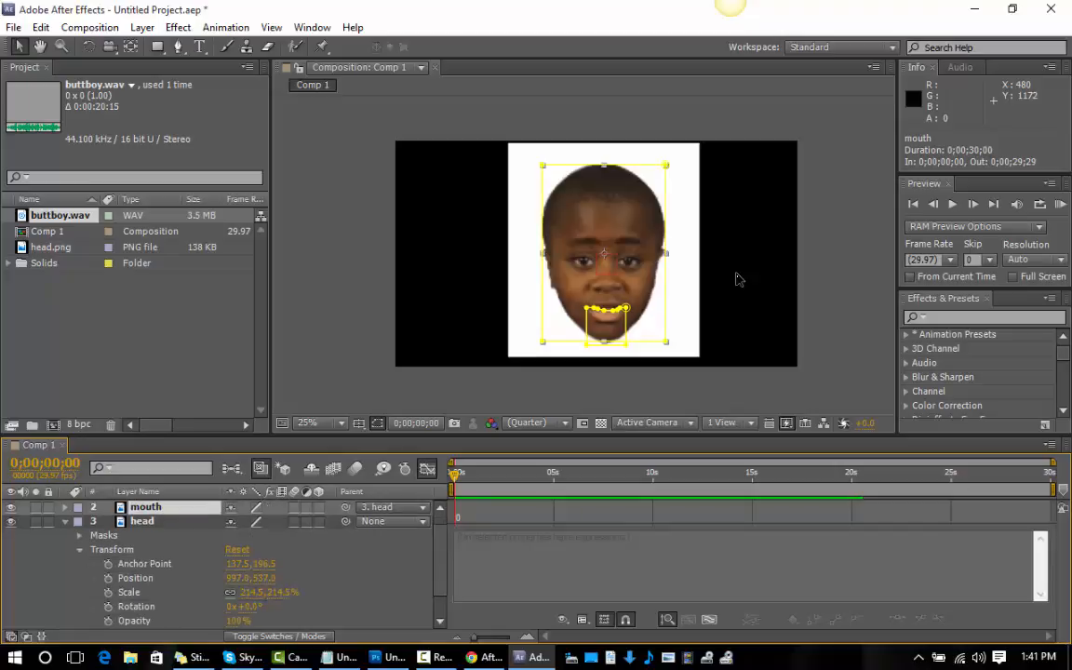
{"action": "key", "text": "ctrl+z"}
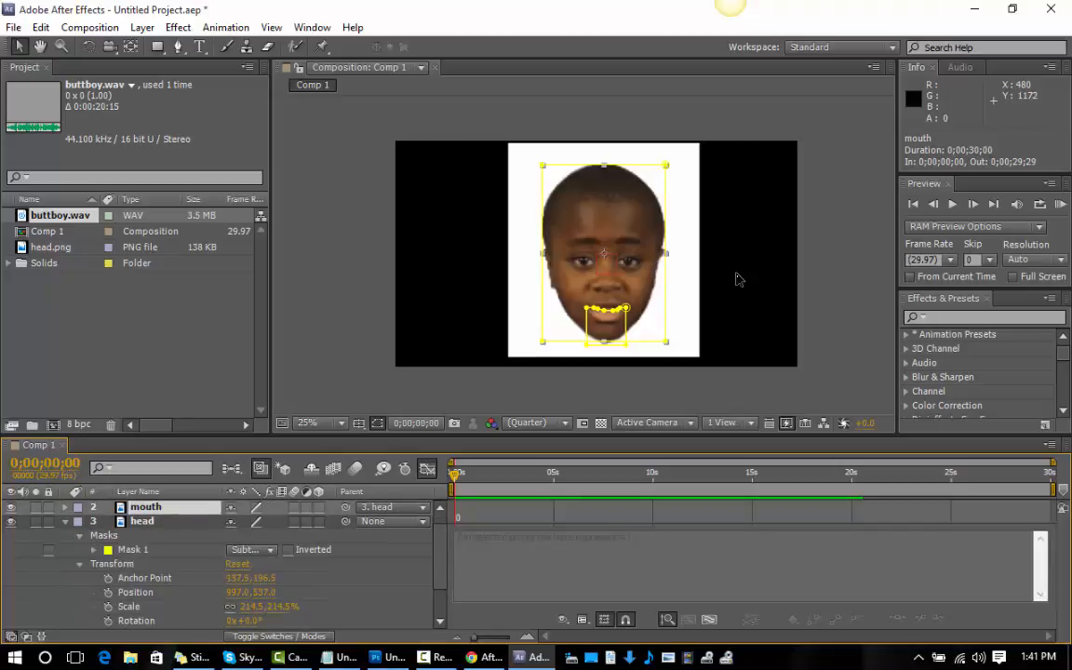
{"action": "key", "text": "ctrl+z"}
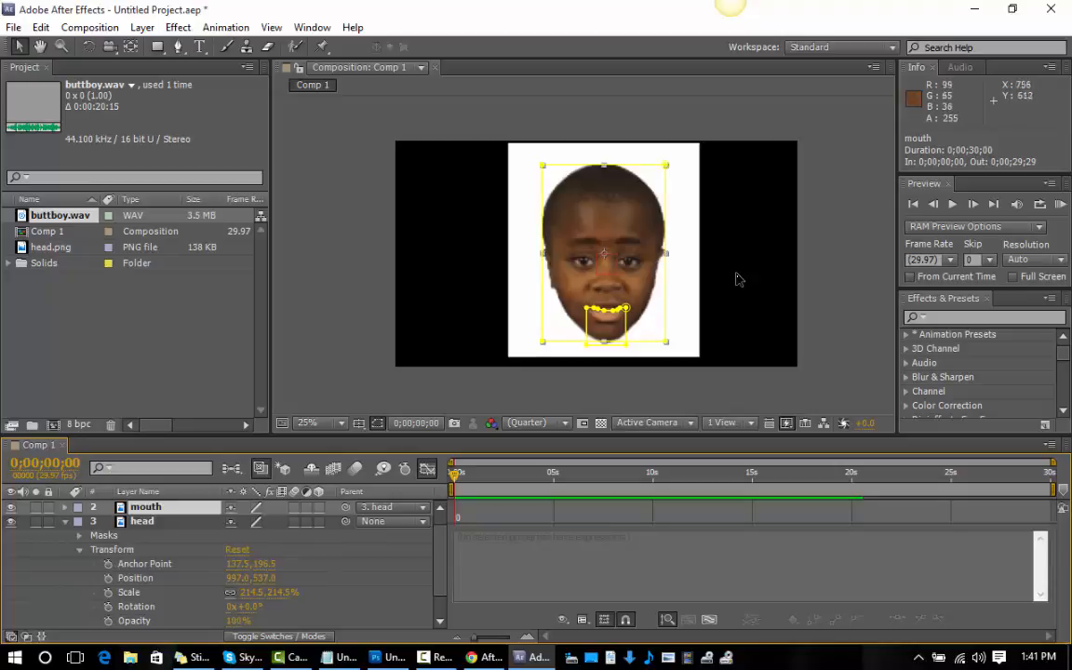
{"action": "key", "text": "ctrl+z"}
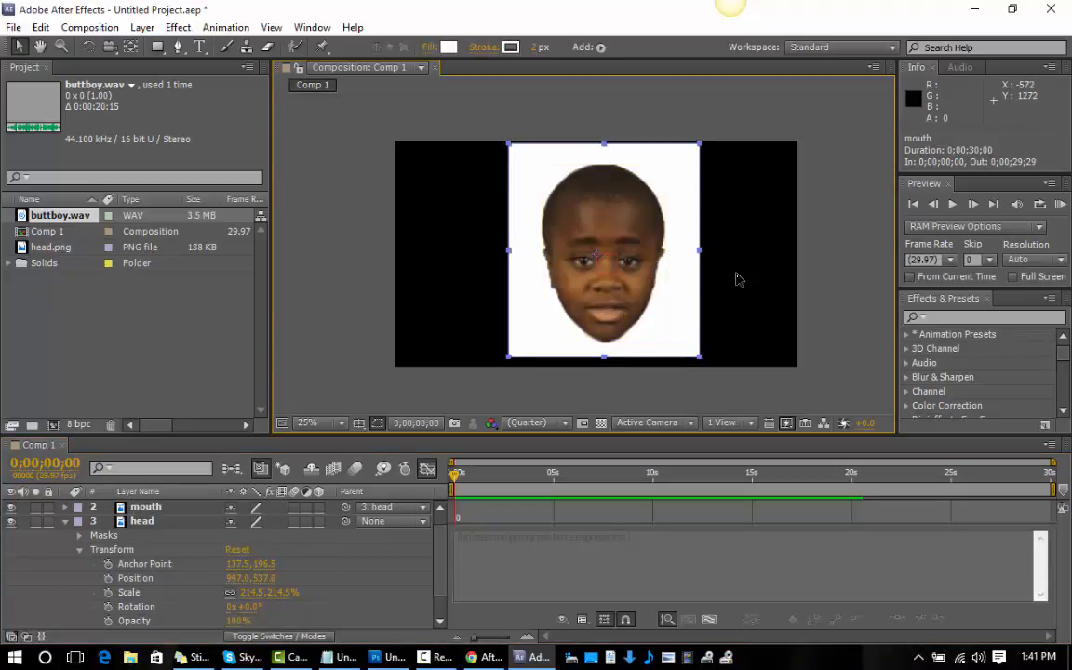
{"action": "key", "text": "ctrl+z"}
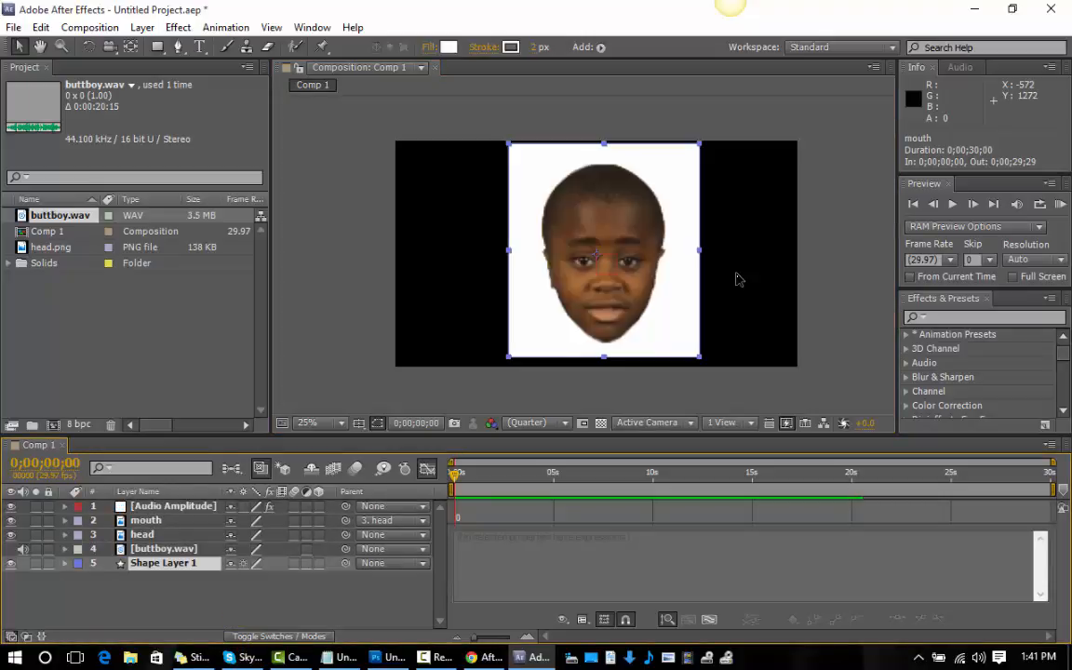
{"action": "left_click", "coordinate": [738, 279]}
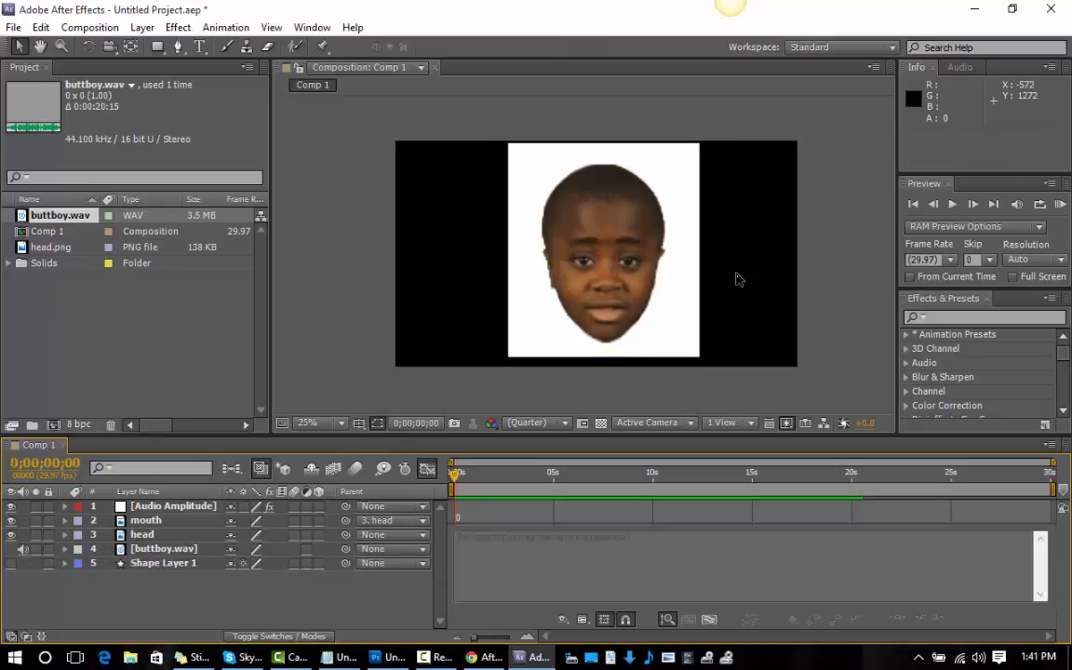
Hide Shape Layer 1 and preview the animation without the white rectangle.
{"action": "left_click", "coordinate": [11, 563]}
{"action": "key", "text": "KP_0"}
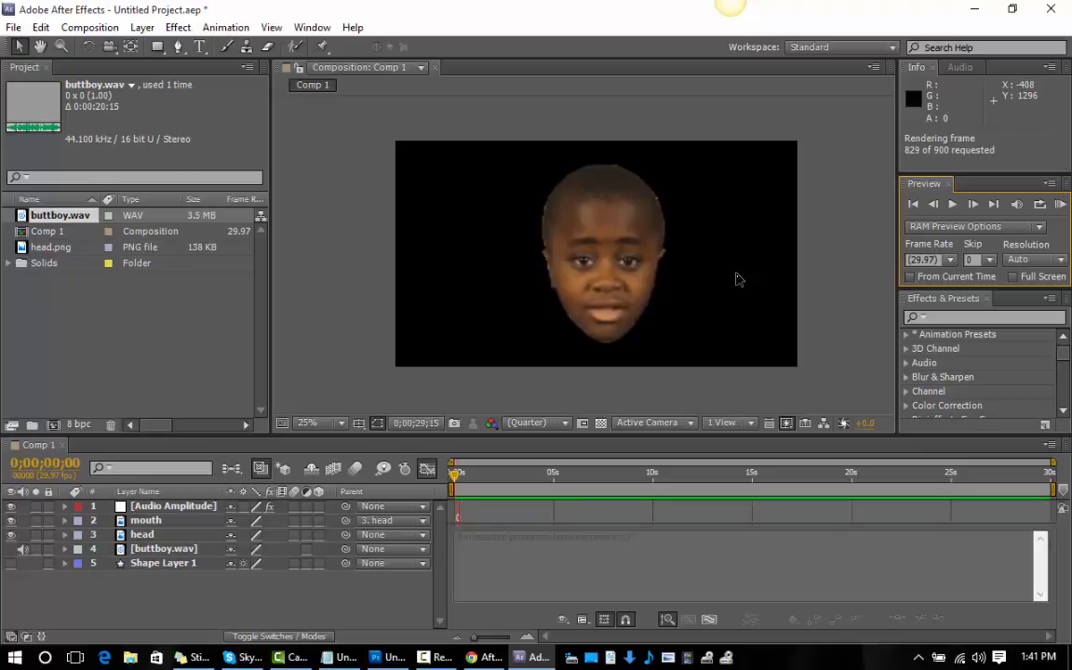
{"action": "key", "text": "space"}
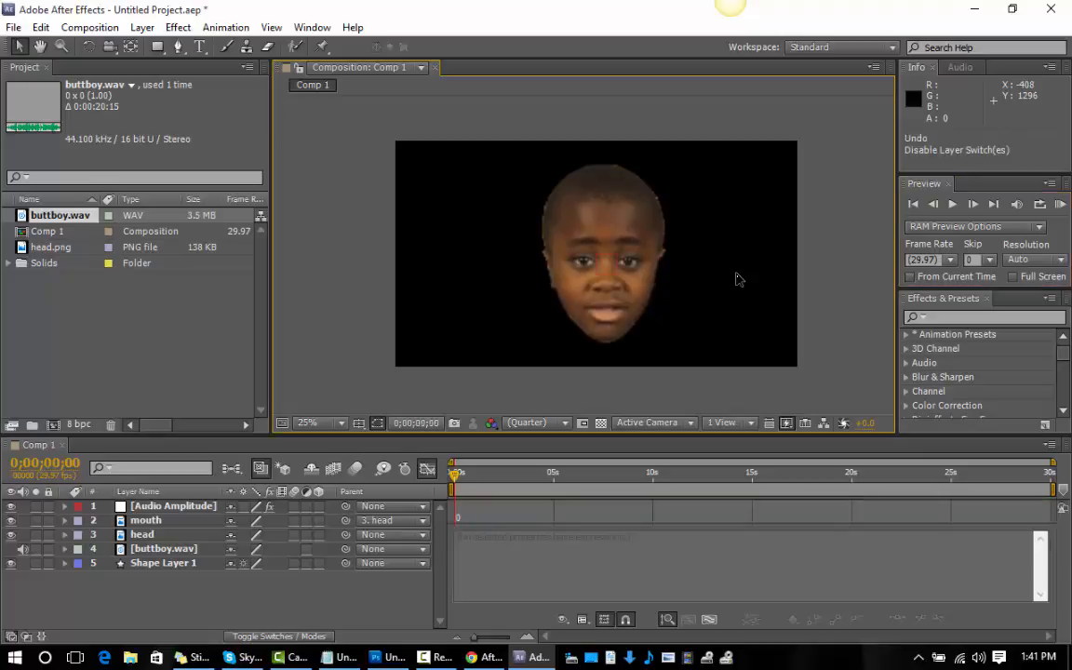
Undo the recent edits back to before the white rectangle was drawn, and preview the animation.
{"action": "key", "text": "ctrl+z"}
{"action": "key", "text": "ctrl+z"}
{"action": "key", "text": "ctrl+z"}
{"action": "key", "text": "ctrl+z"}
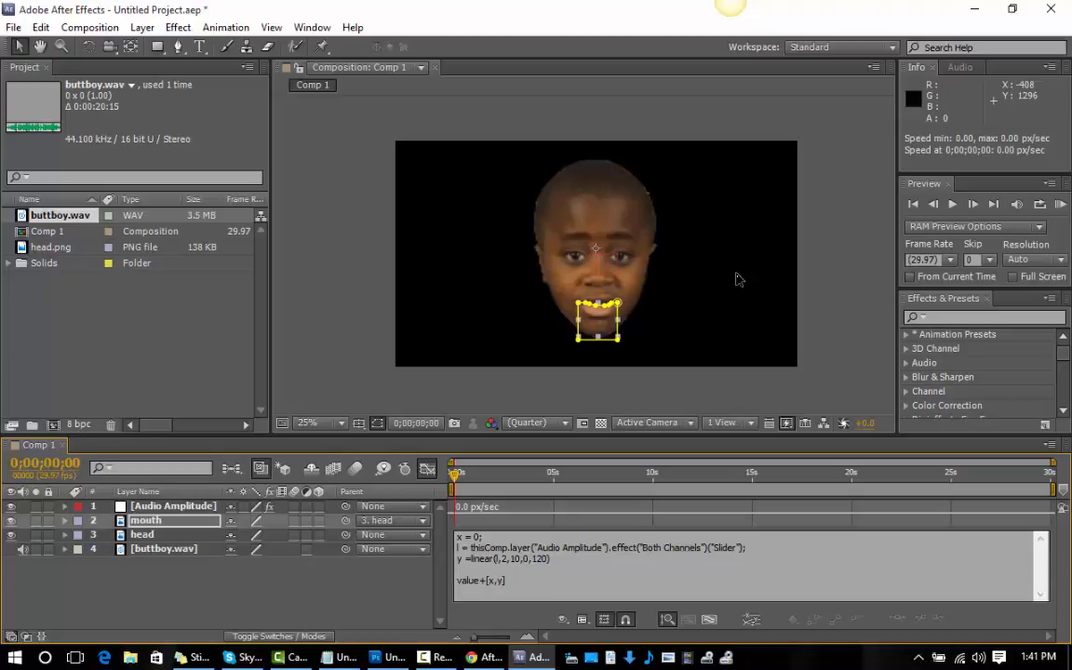
{"action": "key", "text": "KP_0"}
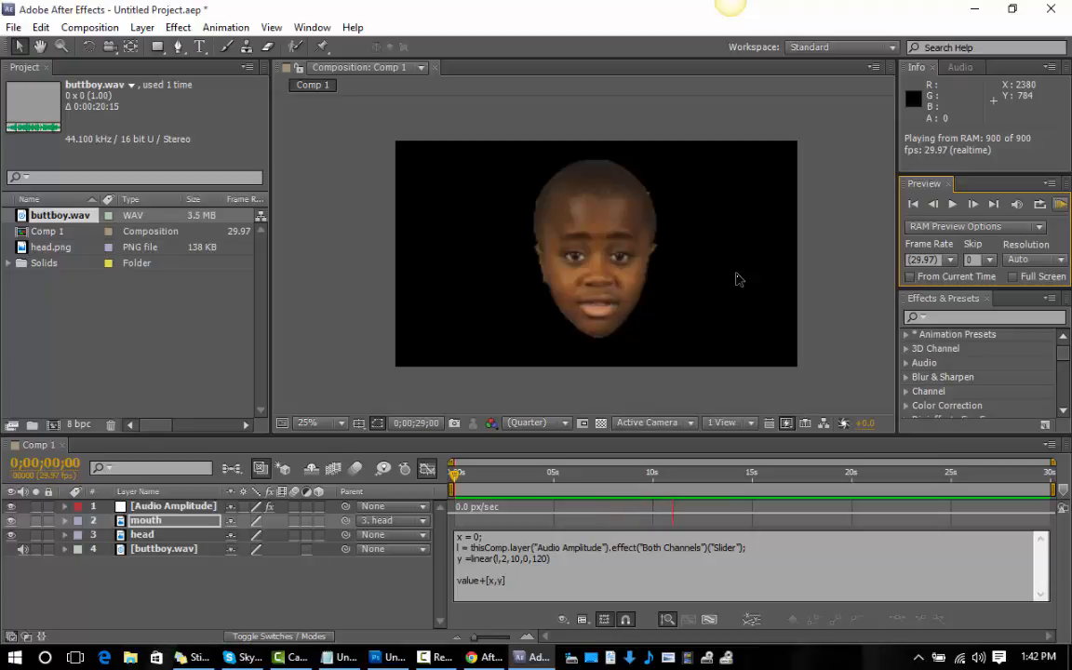
{"action": "key", "text": "space"}
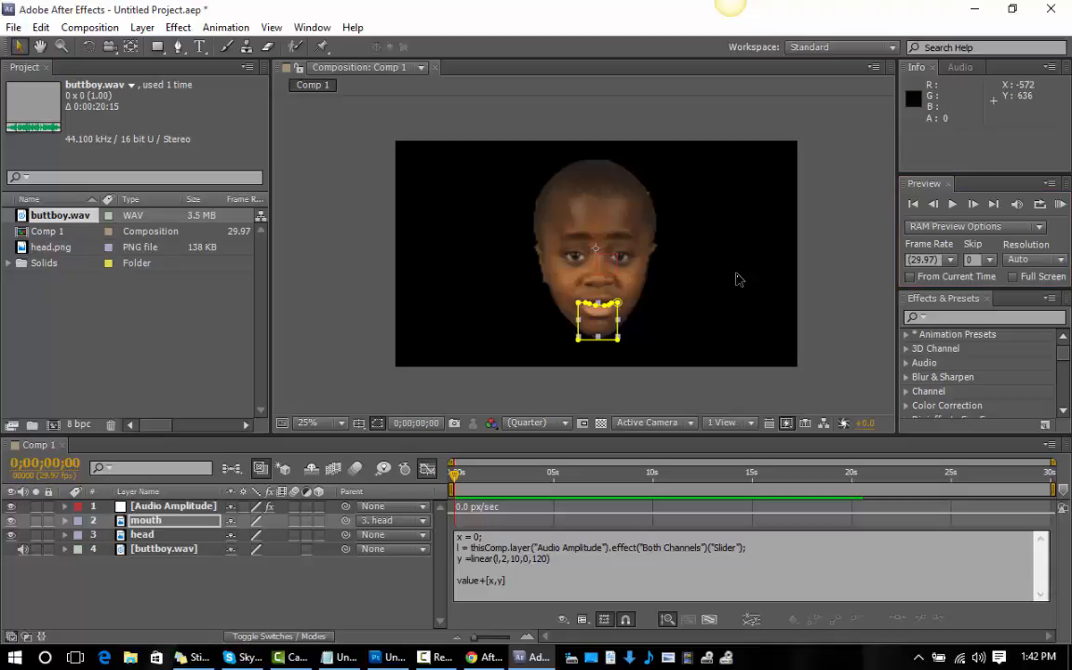
Draw a white rectangle about 968 by 1008 px over the head, move its layer below buttboy.wav and preview the animation.
{"action": "left_click", "coordinate": [385, 230]}
{"action": "left_click", "coordinate": [156, 47]}
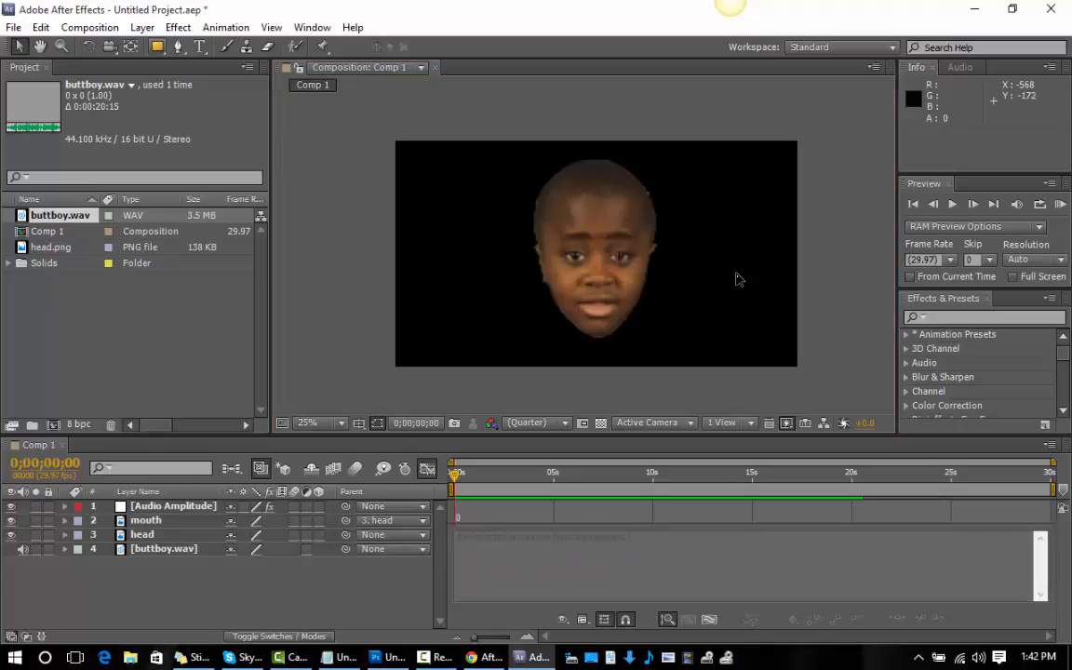
{"action": "mouse_move", "coordinate": [501, 144]}
{"action": "left_mouse_down"}
{"action": "mouse_move", "coordinate": [587, 251]}
{"action": "mouse_move", "coordinate": [713, 354]}
{"action": "mouse_move", "coordinate": [704, 353]}
{"action": "left_mouse_up"}
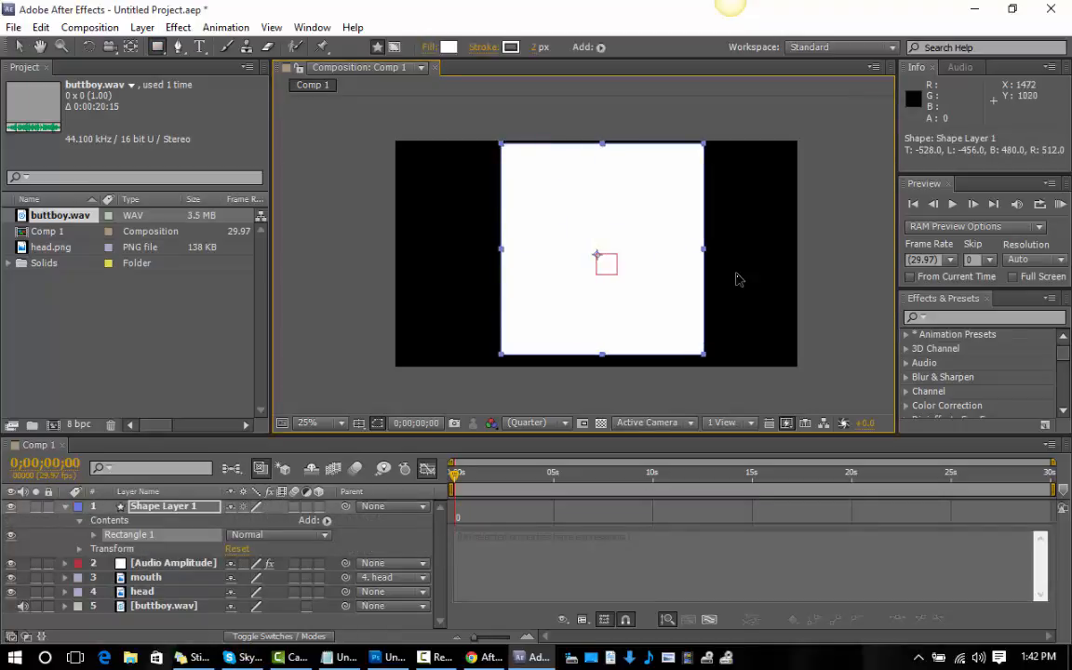
{"action": "left_click", "coordinate": [186, 622]}
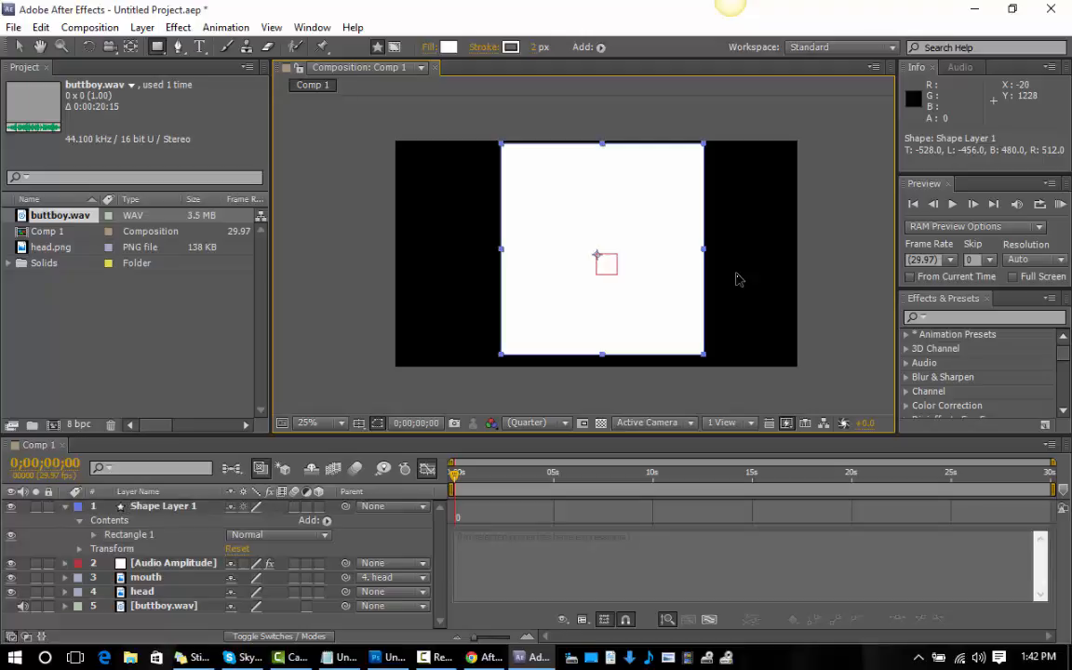
{"action": "left_click_drag", "start_coordinate": [165, 506], "coordinate": [166, 615]}
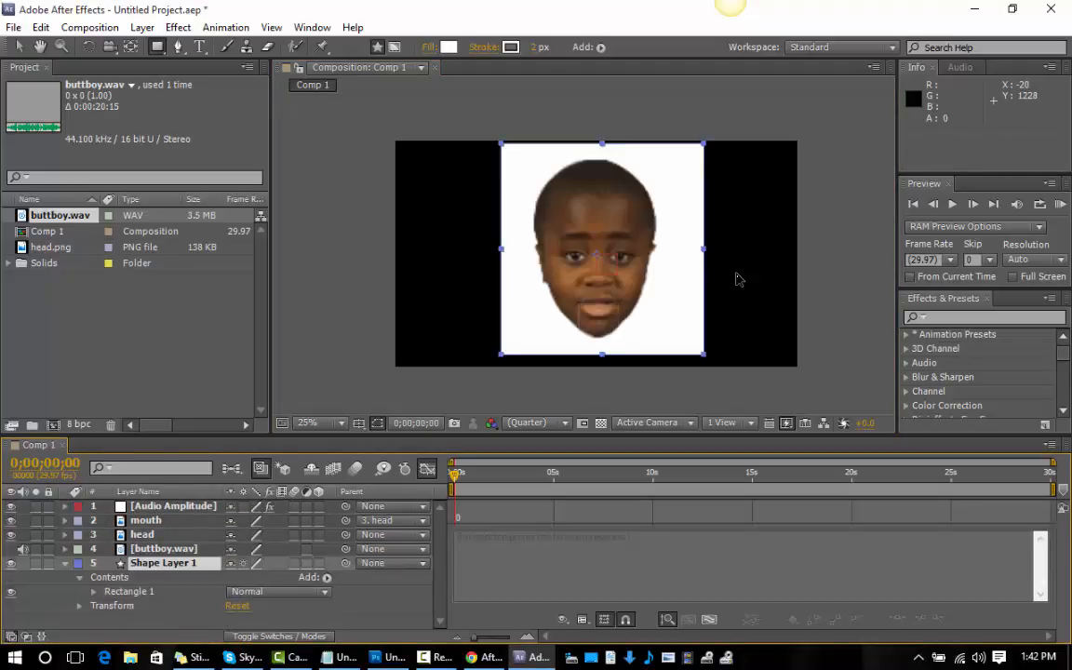
{"action": "key", "text": "KP_0"}
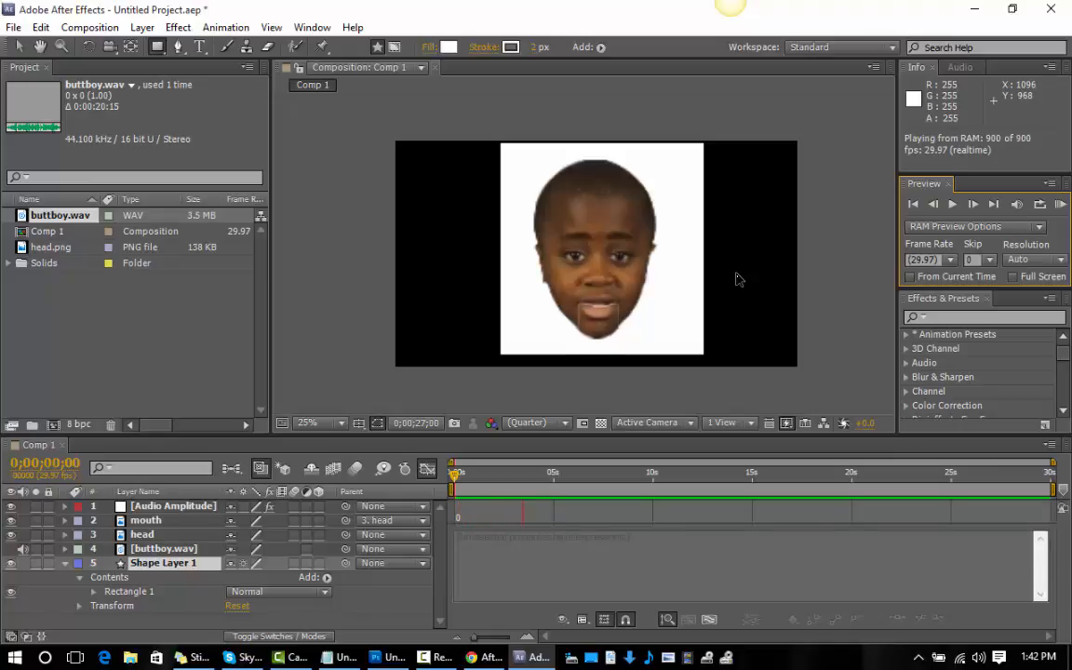
{"action": "key", "text": "space"}
Set Mask Expansion to 2 pixels on the mouth layer and -2 pixels on the head layer, and preview the animation.
{"action": "key", "text": "KP_2"}
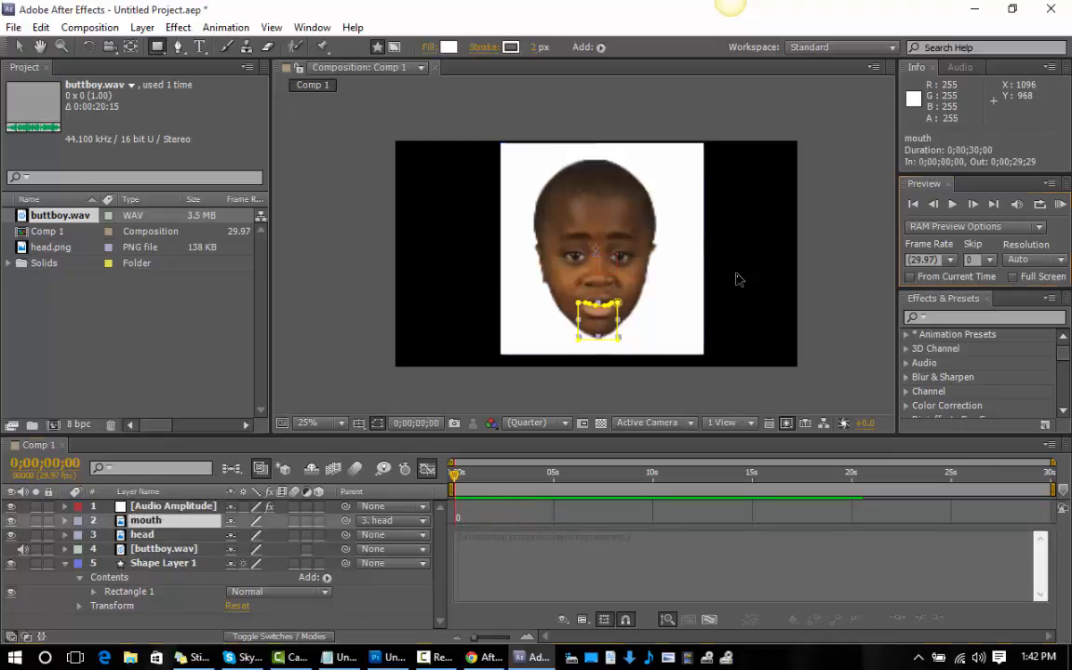
{"action": "key", "text": "ctrl+shift+Down"}
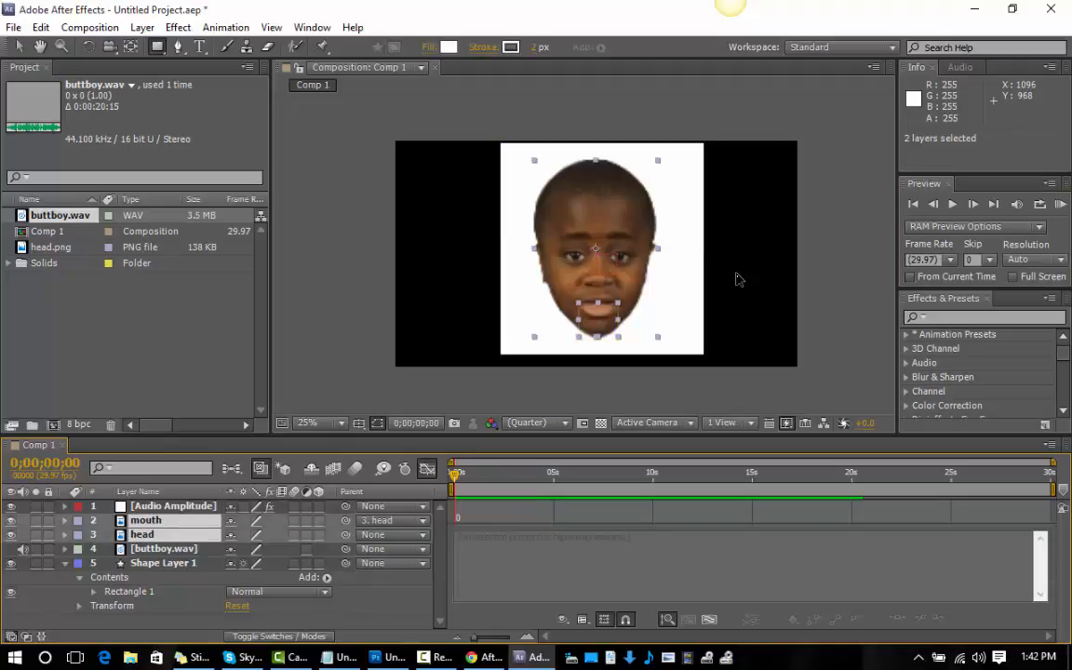
{"action": "key", "text": "m"}
{"action": "key", "text": "m"}
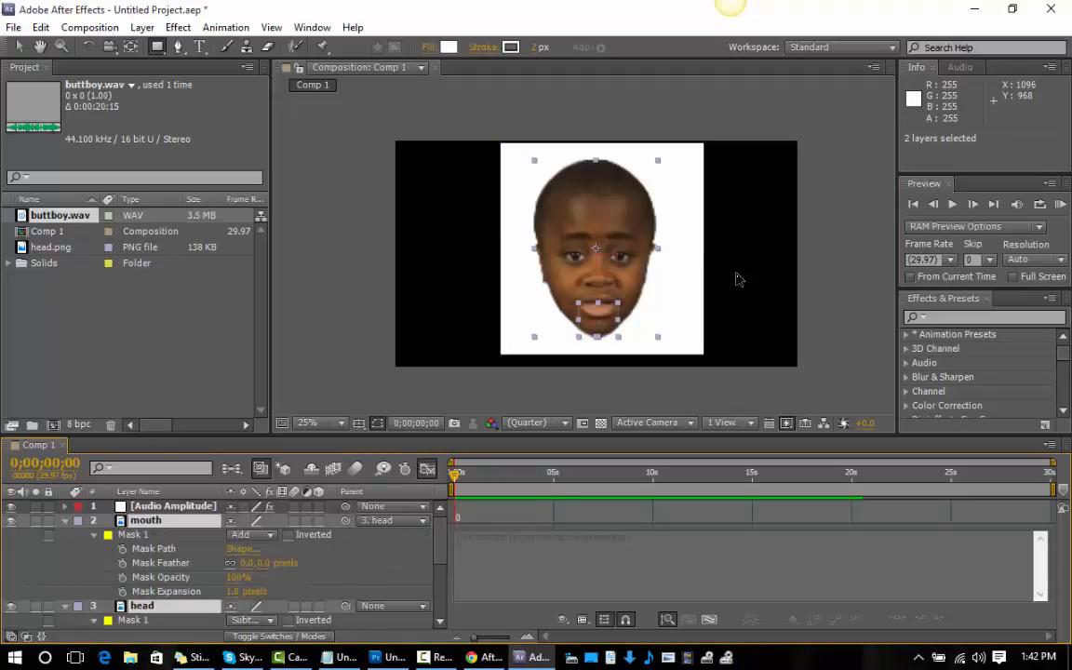
{"action": "scroll", "coordinate": [223, 559], "scroll_direction": "down", "scroll_amount": 4}
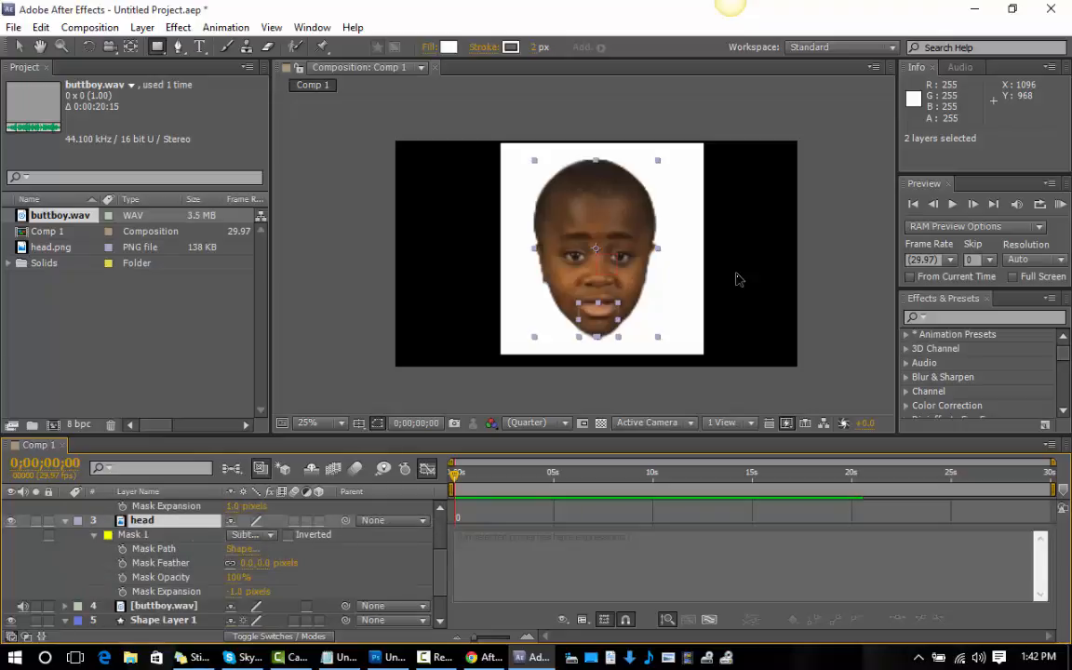
{"action": "left_click", "coordinate": [244, 506]}
{"action": "type", "text": "2"}
{"action": "key", "text": "Tab"}
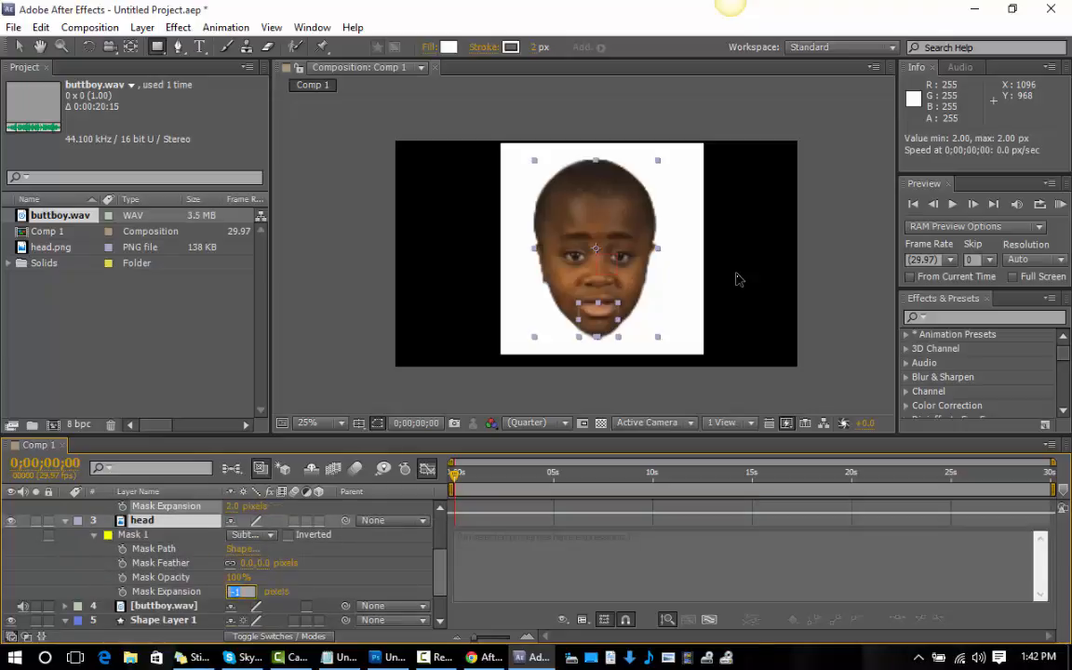
{"action": "type", "text": "-2"}
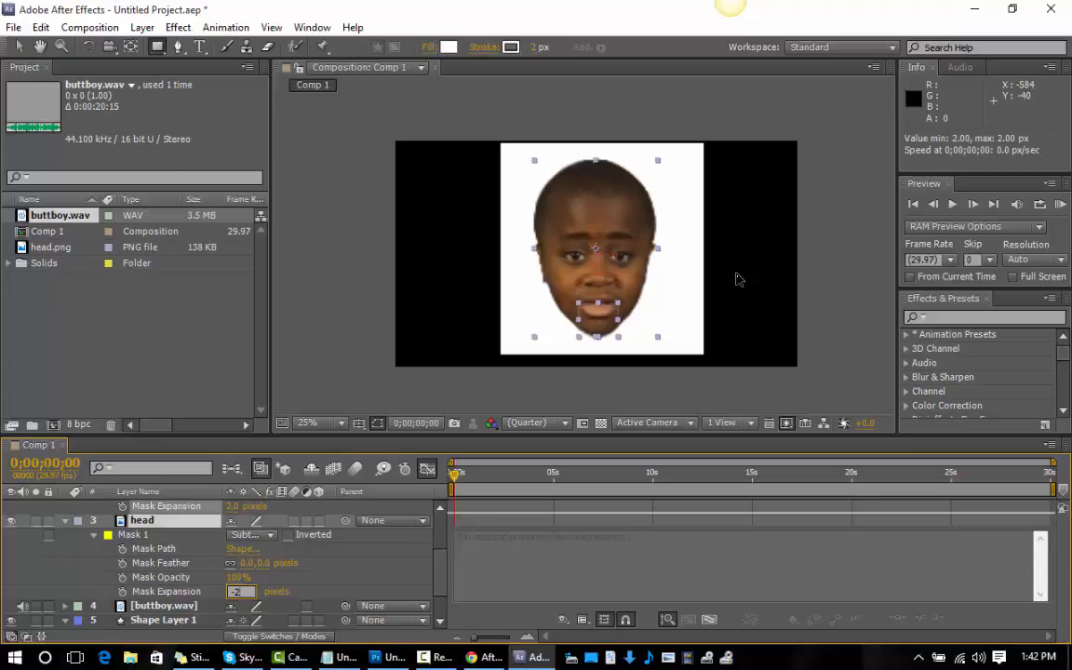
{"action": "key", "text": "Return"}
{"action": "left_click", "coordinate": [735, 279]}
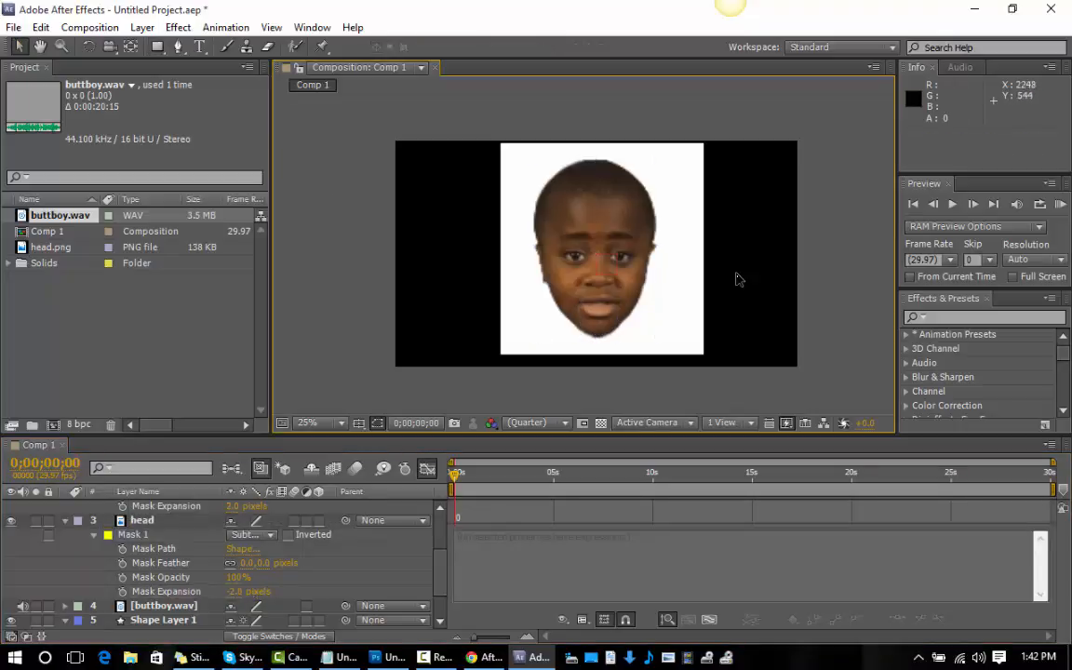
{"action": "key", "text": "KP_0"}
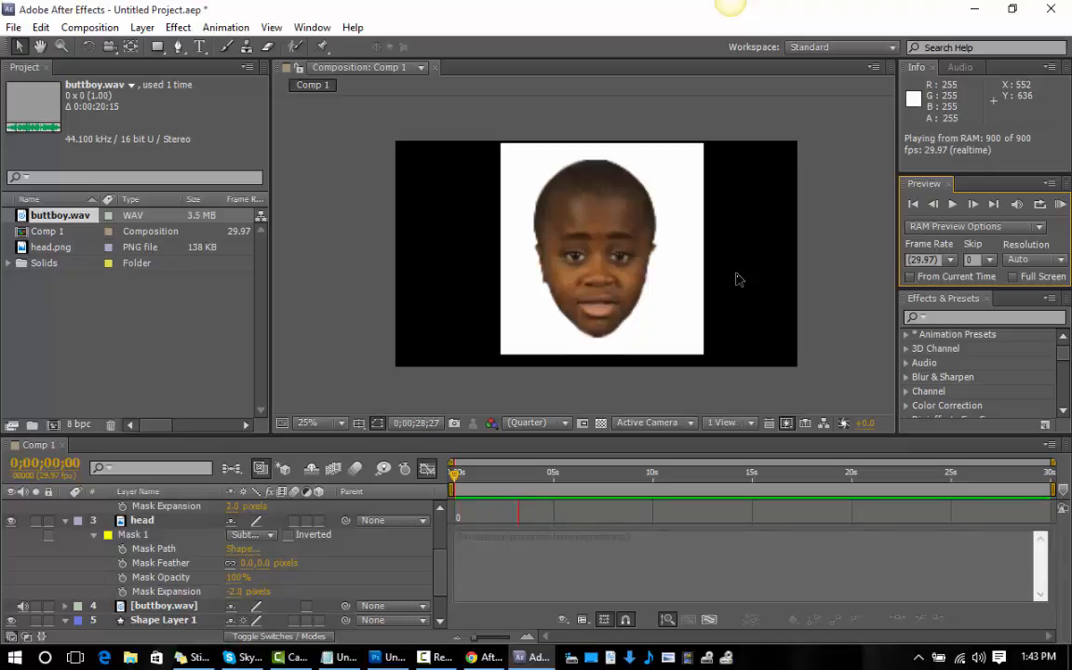
{"action": "key", "text": "space"}
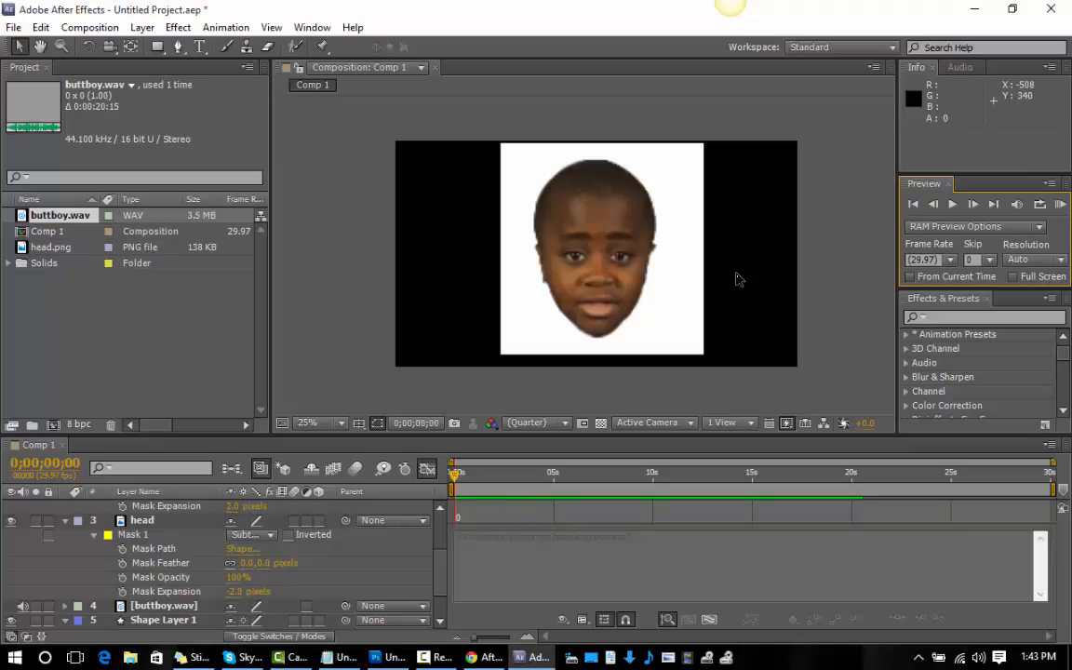
With no layer selected, activate the Pen tool and set its shape fill colour to black.
{"action": "left_click", "coordinate": [736, 279]}
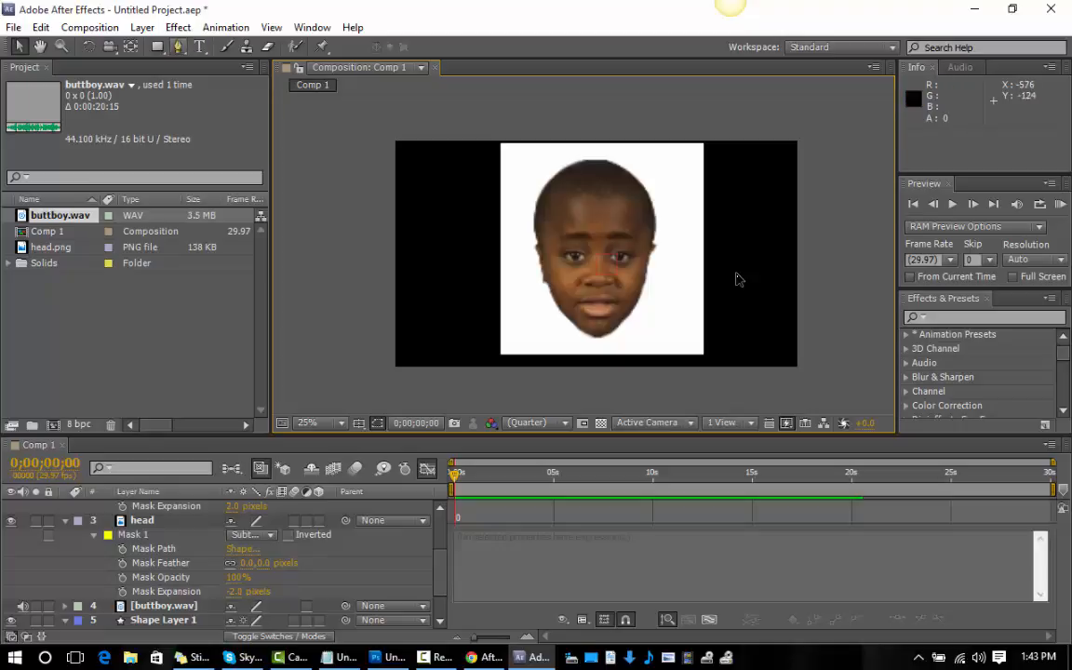
{"action": "left_click", "coordinate": [178, 45]}
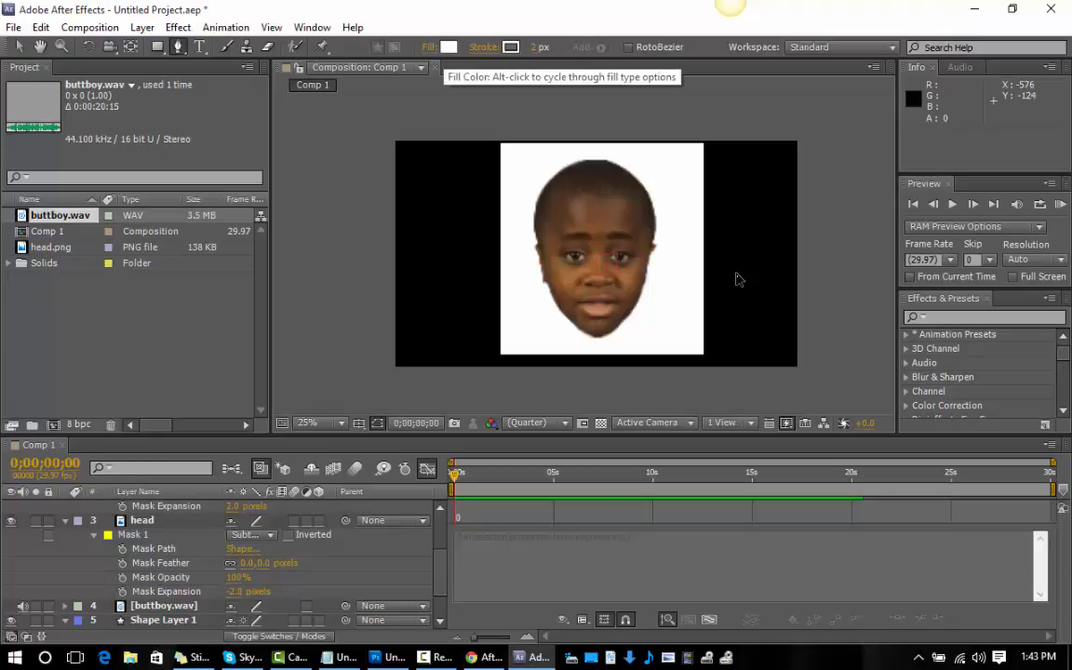
{"action": "left_click", "coordinate": [449, 48]}
{"action": "left_click", "coordinate": [518, 404]}
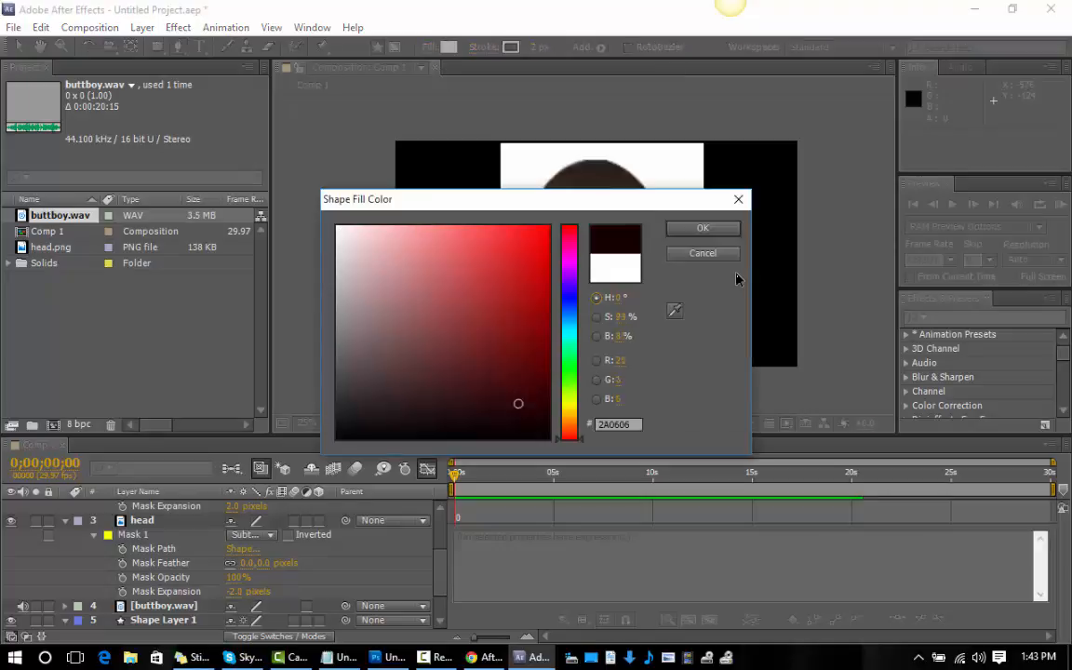
{"action": "left_click_drag", "start_coordinate": [519, 404], "coordinate": [549, 439]}
{"action": "left_click", "coordinate": [702, 226]}
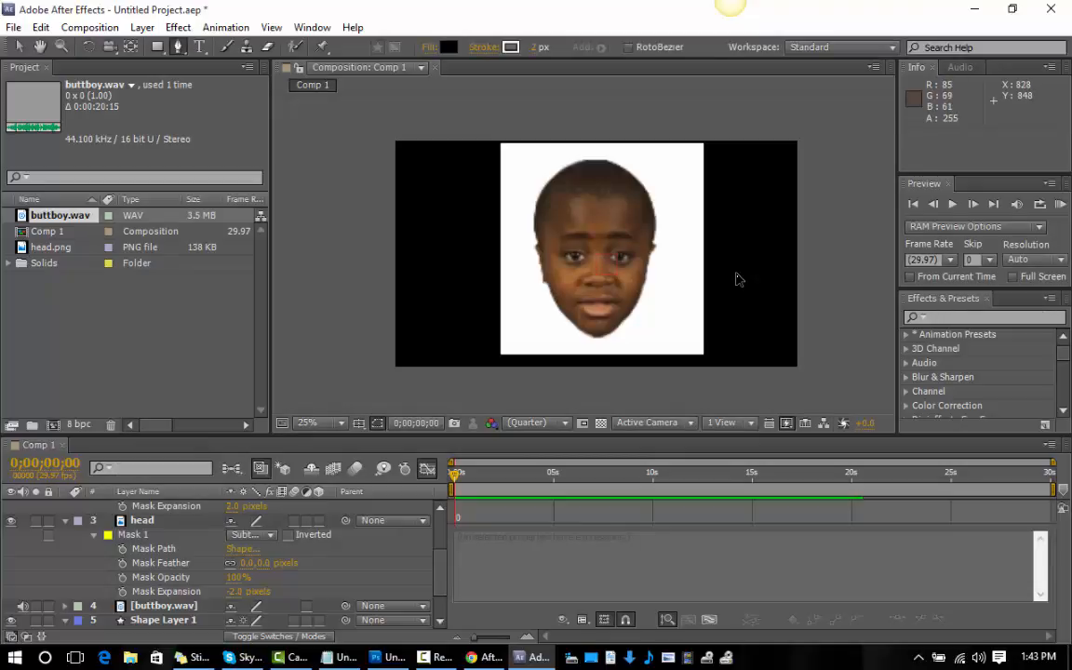
Draw a closed black shape covering the mouth and chin, following the jaw outline, and return to the Selection tool.
{"action": "left_click", "coordinate": [567, 318]}
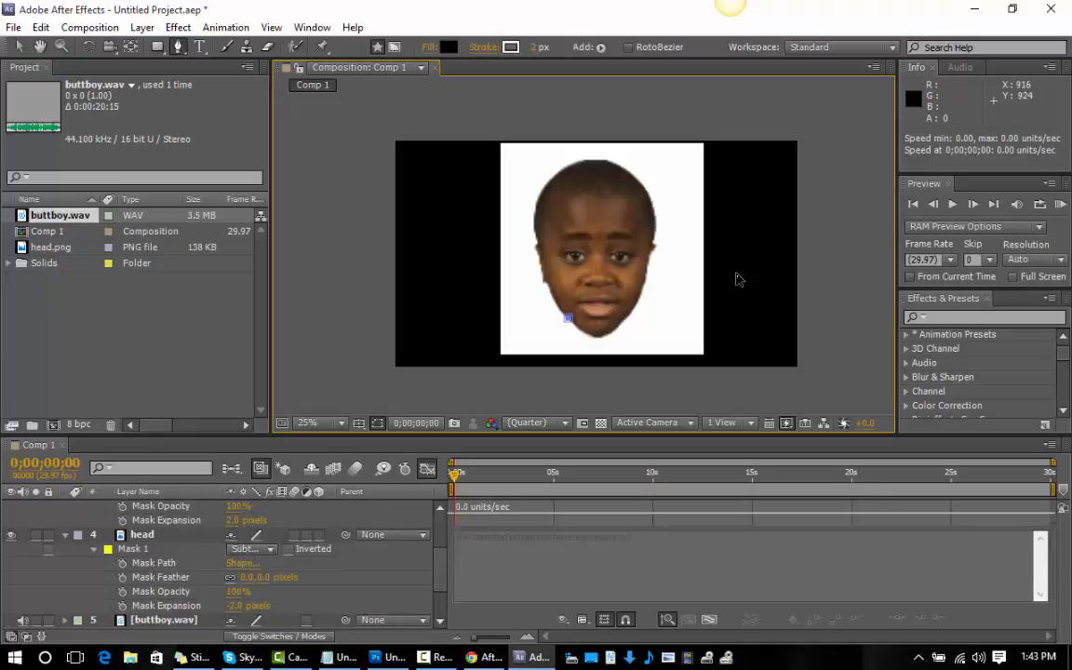
{"action": "left_click", "coordinate": [586, 332]}
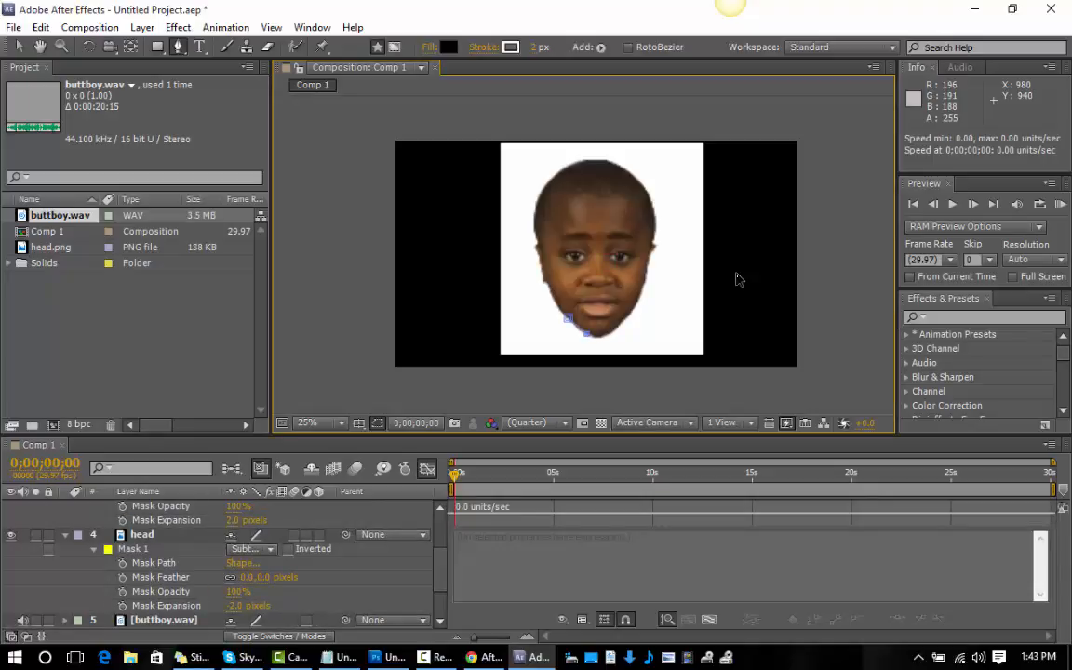
{"action": "left_click", "coordinate": [609, 331]}
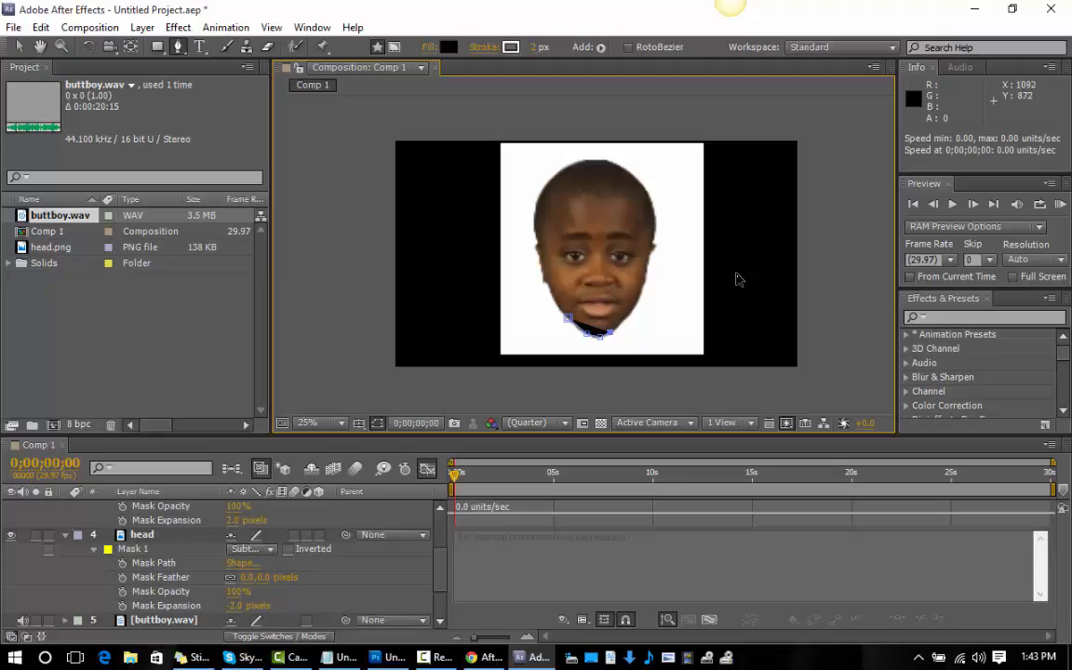
{"action": "left_click", "coordinate": [622, 319]}
{"action": "left_click", "coordinate": [627, 301]}
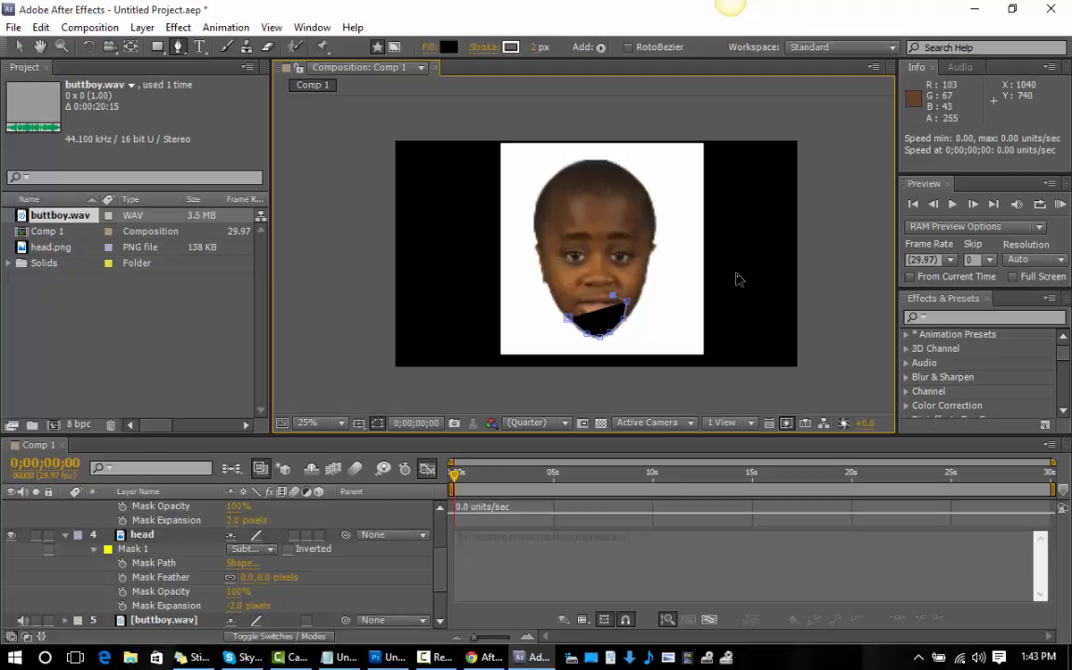
{"action": "left_click", "coordinate": [613, 294]}
{"action": "left_click", "coordinate": [596, 295]}
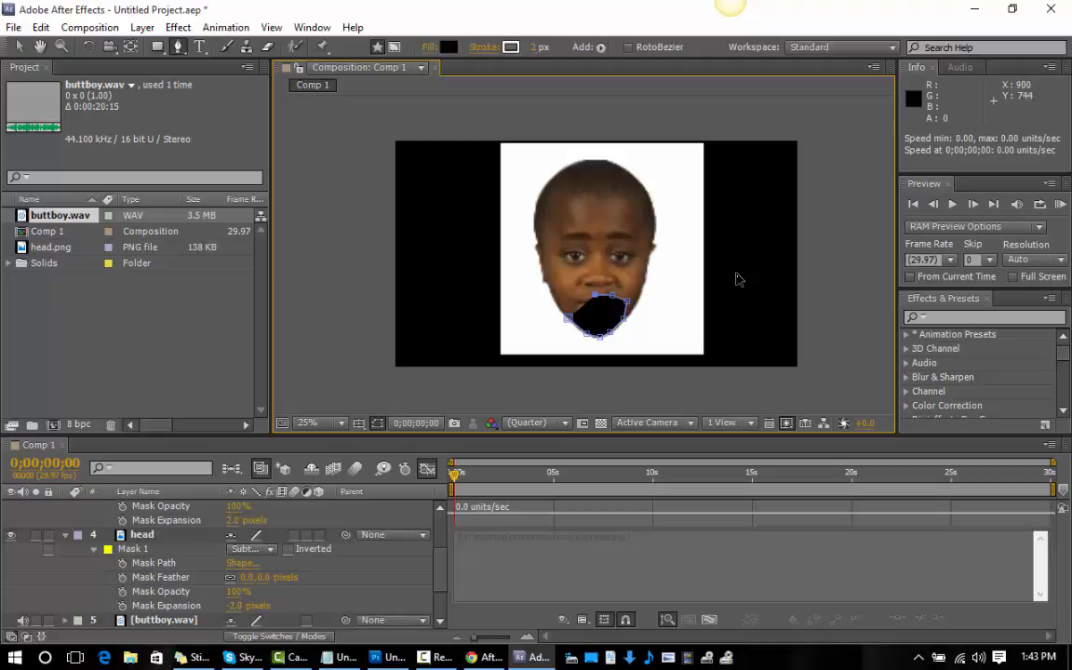
{"action": "left_click", "coordinate": [583, 296]}
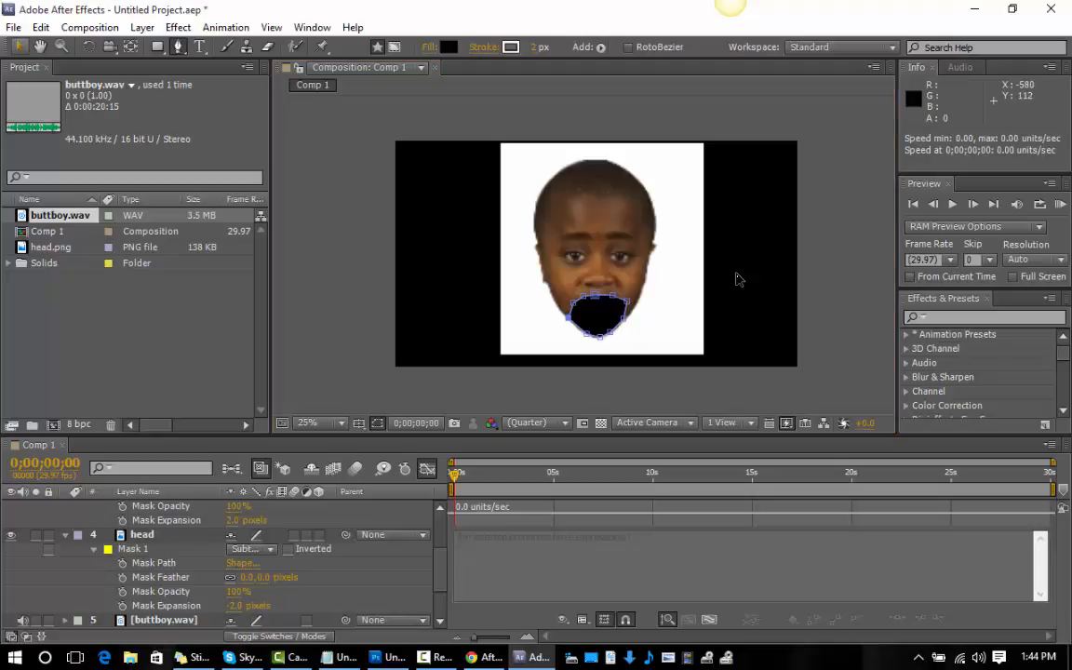
{"action": "key", "text": "v"}
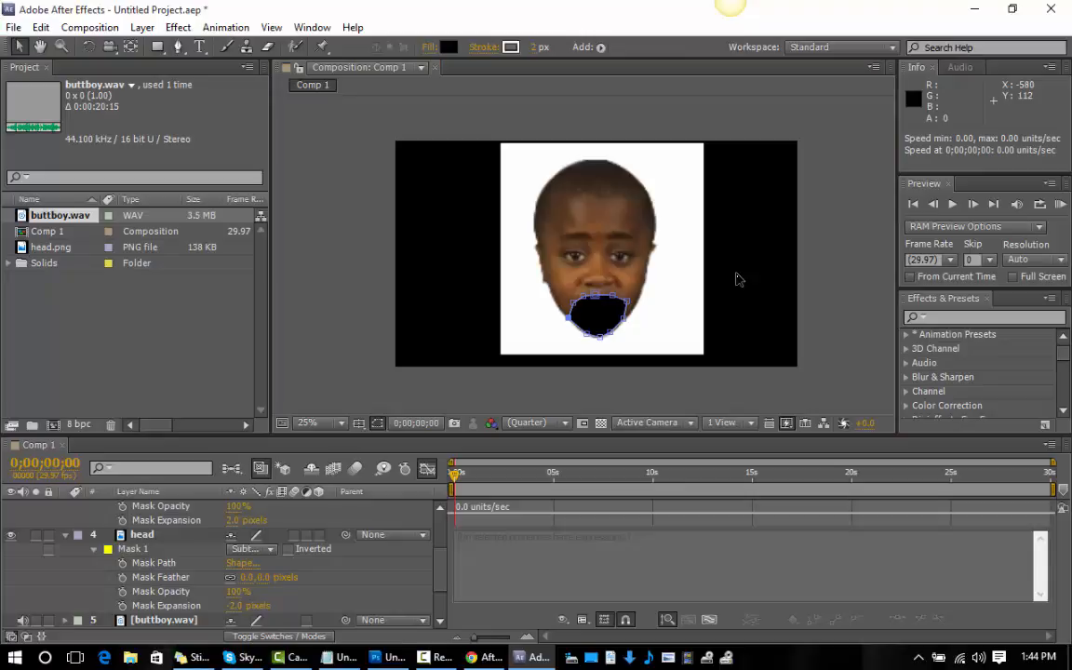
Move Shape Layer 2 between buttboy.wav and Shape Layer 1 in the layer order and preview the animation.
{"action": "left_click_drag", "start_coordinate": [441, 570], "coordinate": [441, 512]}
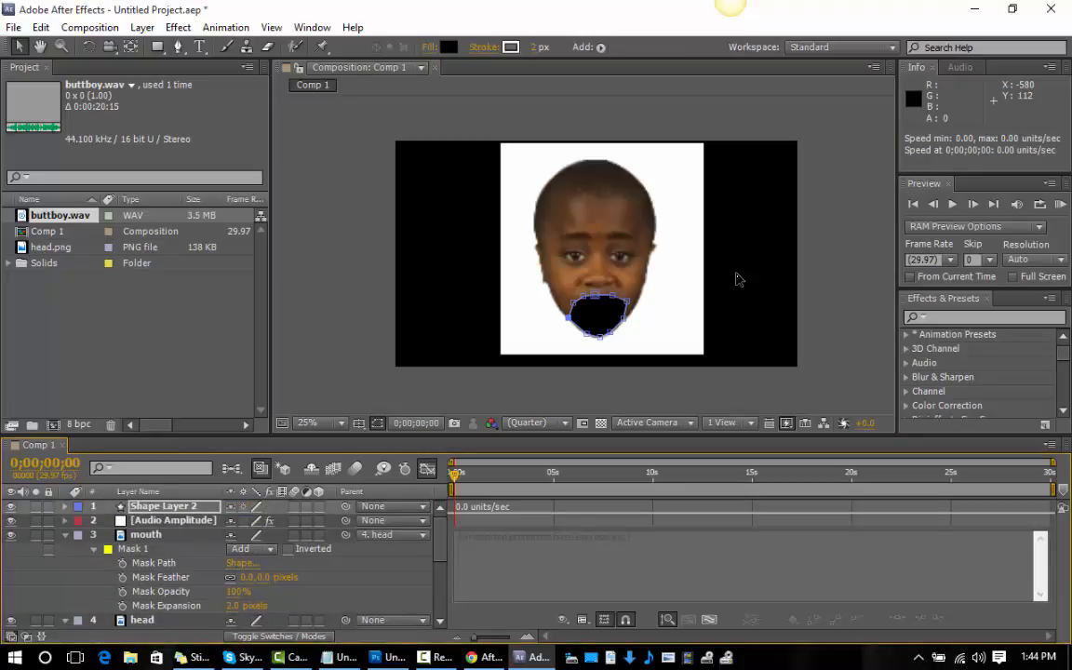
{"action": "left_click", "coordinate": [164, 506]}
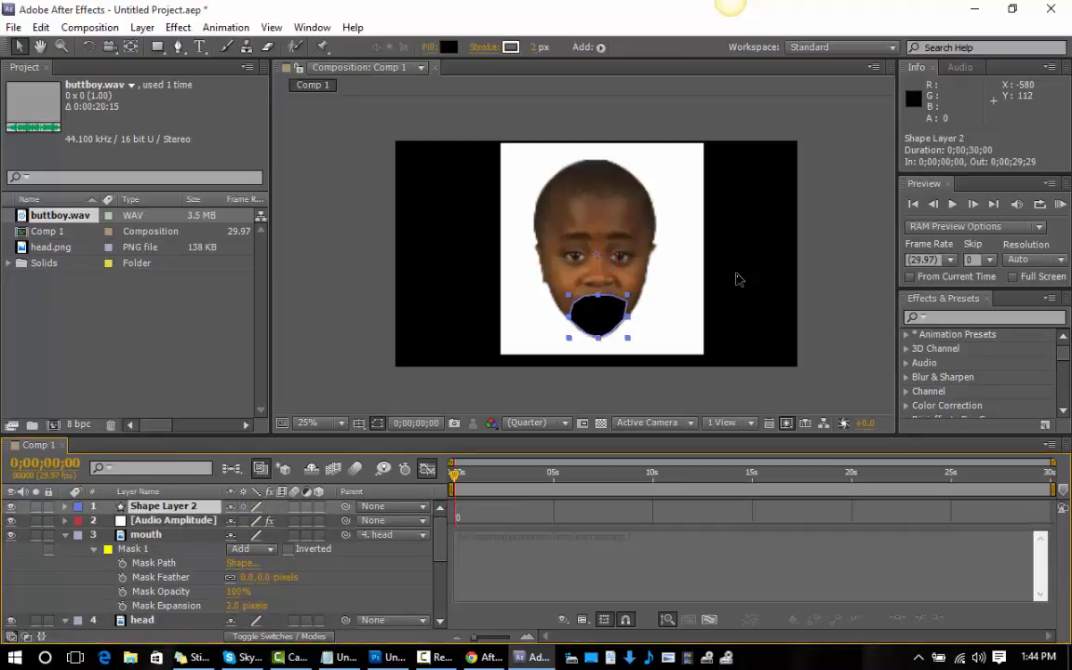
{"action": "mouse_move", "coordinate": [164, 507]}
{"action": "left_mouse_down"}
{"action": "mouse_move", "coordinate": [169, 640]}
{"action": "mouse_move", "coordinate": [197, 634]}
{"action": "mouse_move", "coordinate": [190, 551]}
{"action": "mouse_move", "coordinate": [191, 570]}
{"action": "left_mouse_up"}
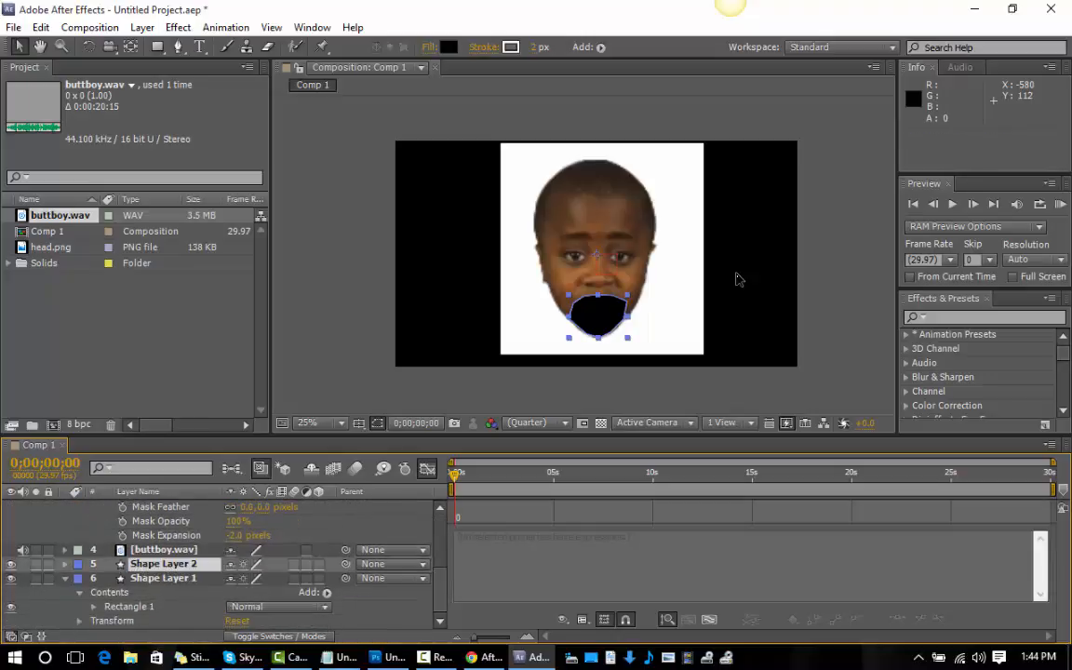
{"action": "key", "text": "KP_0"}
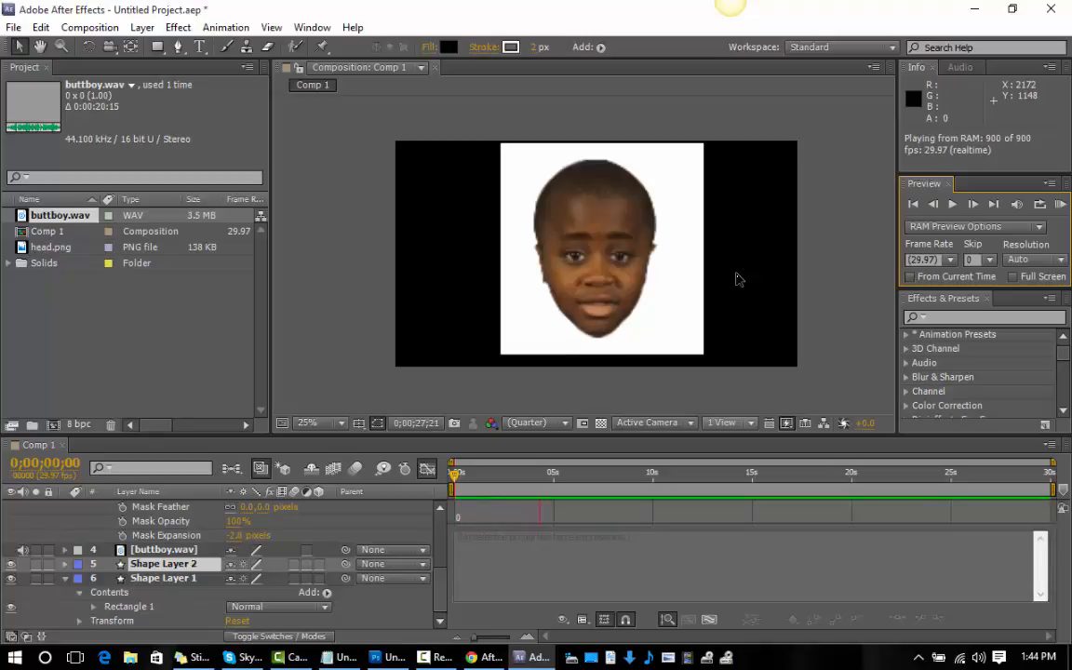
{"action": "key", "text": "space"}
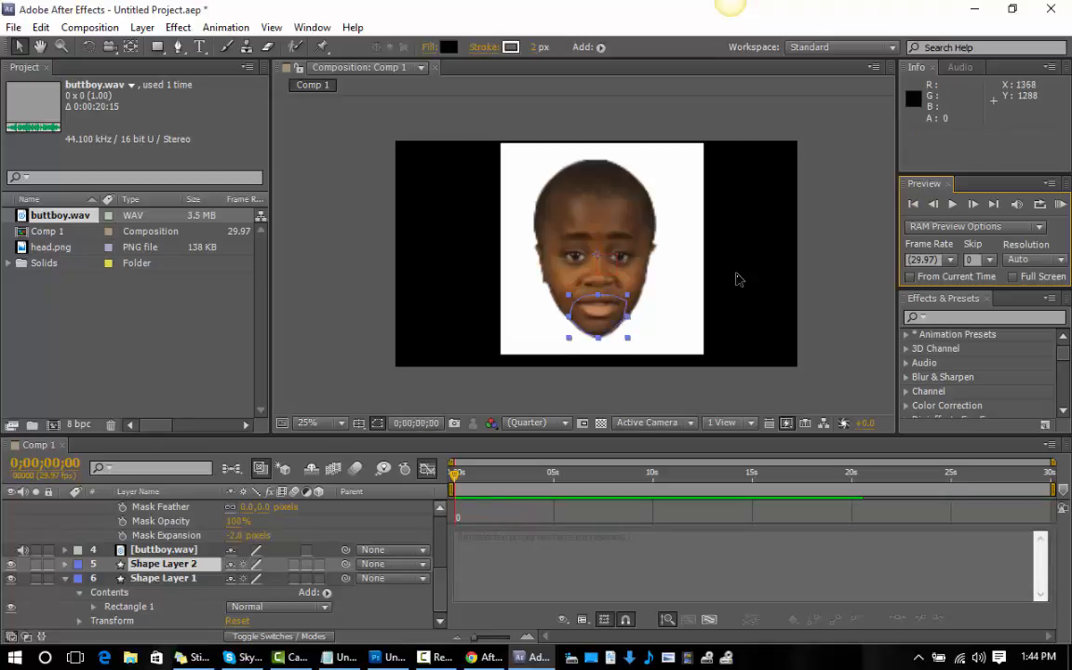
Change the mouth layer's Position expression to y =linear(l,2,20,0,135) and preview the animation.
{"action": "key", "text": "ctrl+Up"}
{"action": "key", "text": "ctrl+Up"}
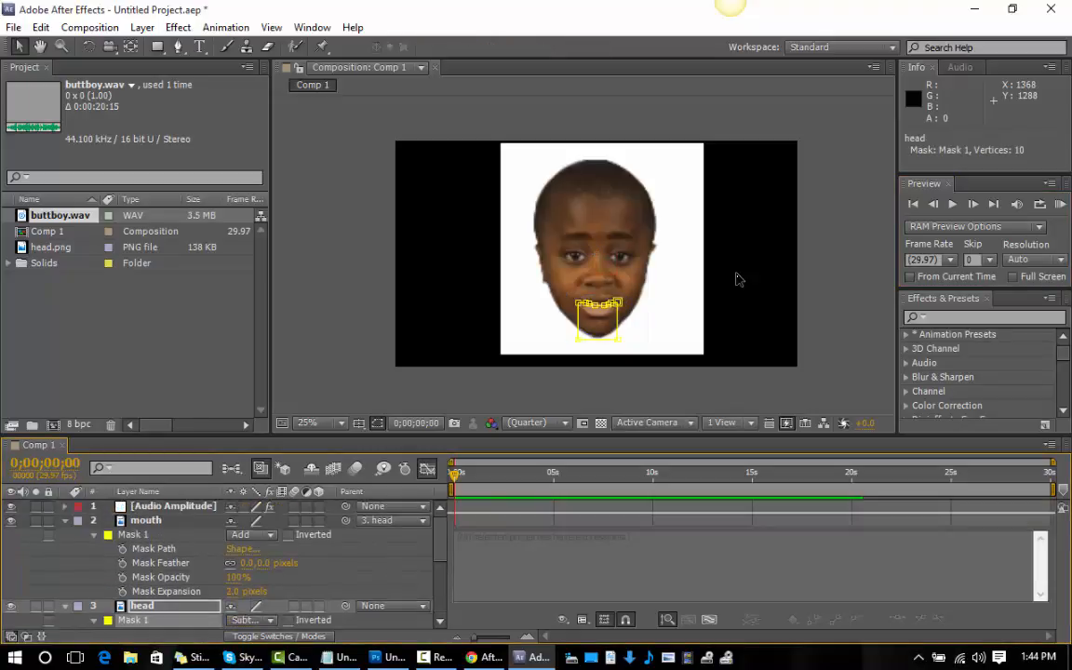
{"action": "key", "text": "ctrl+Up"}
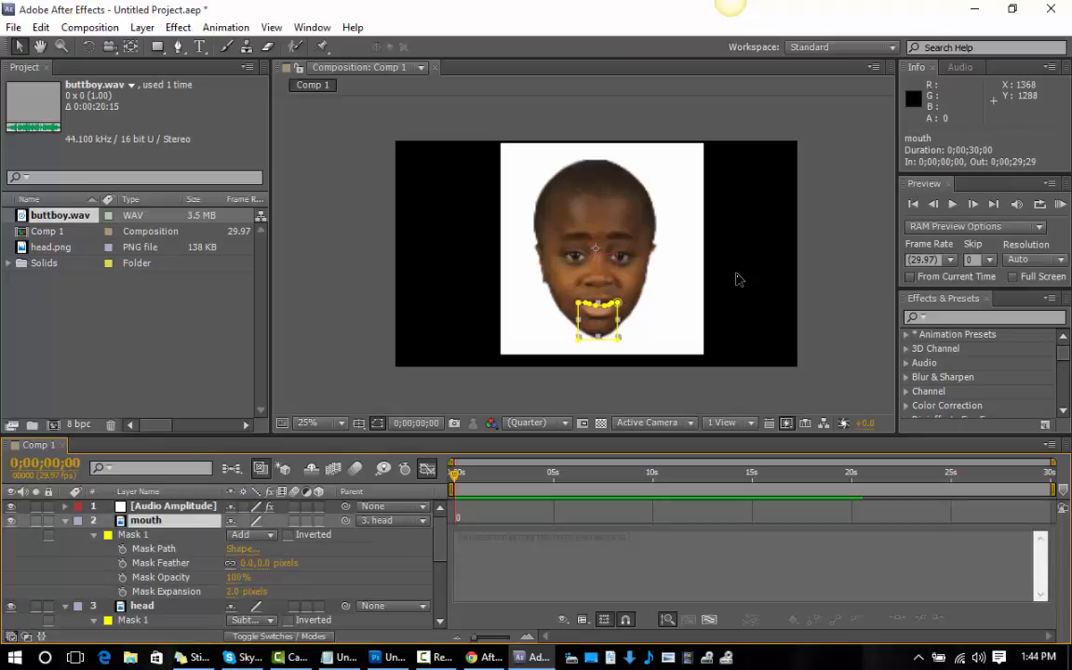
{"action": "key", "text": "m"}
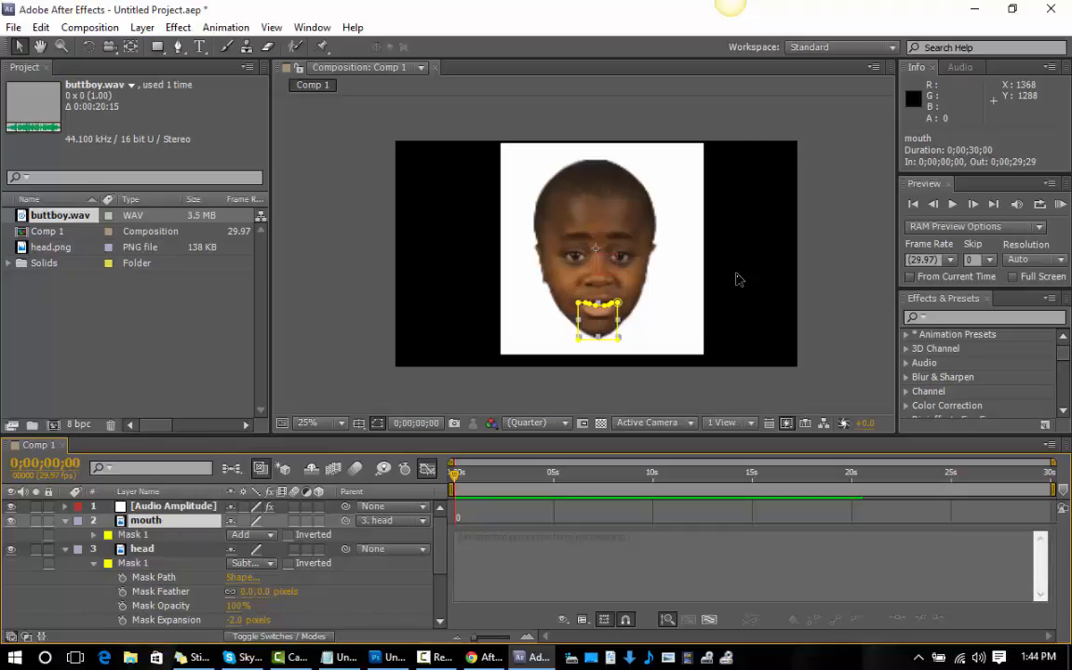
{"action": "type", "text": "x = 0; l = thisComp.layer(\"Audio Amplitude\").effect(\"Both Channels\")(\"Slider\"); y =linear(l,2,20,0,120)  value+[x,y]"}
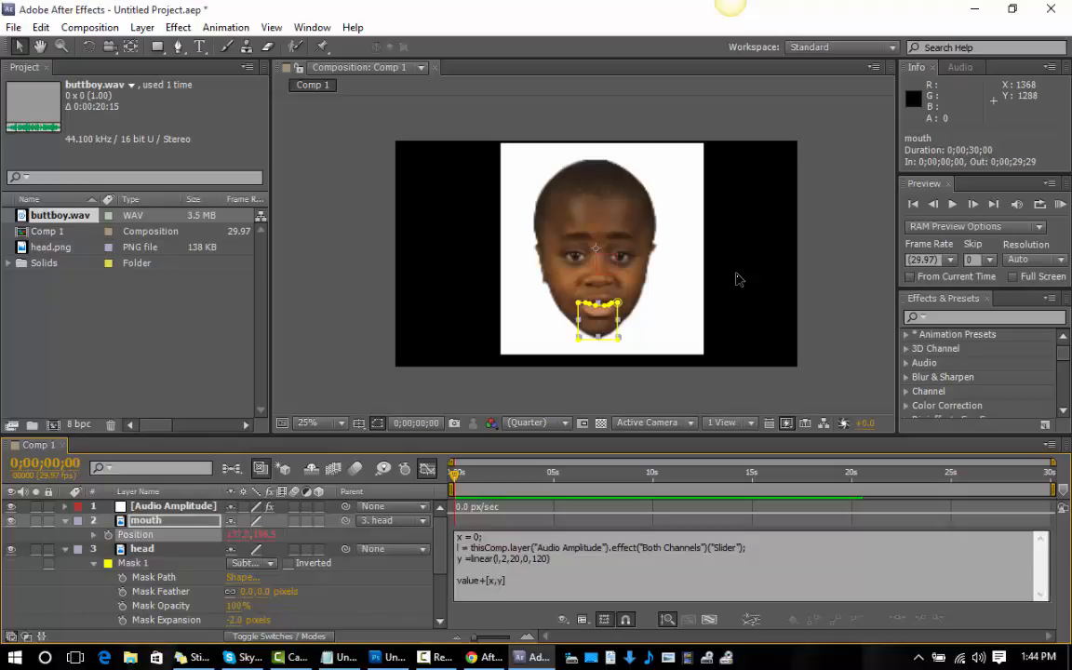
{"action": "left_click", "coordinate": [544, 559]}
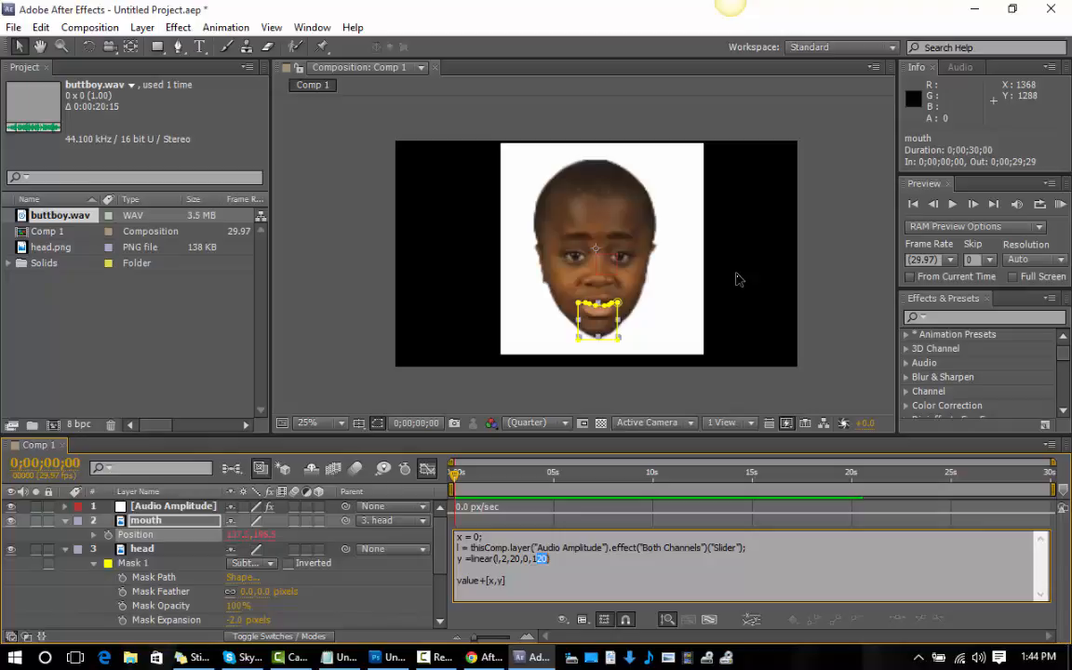
{"action": "type", "text": "35"}
{"action": "key", "text": "KP_0"}
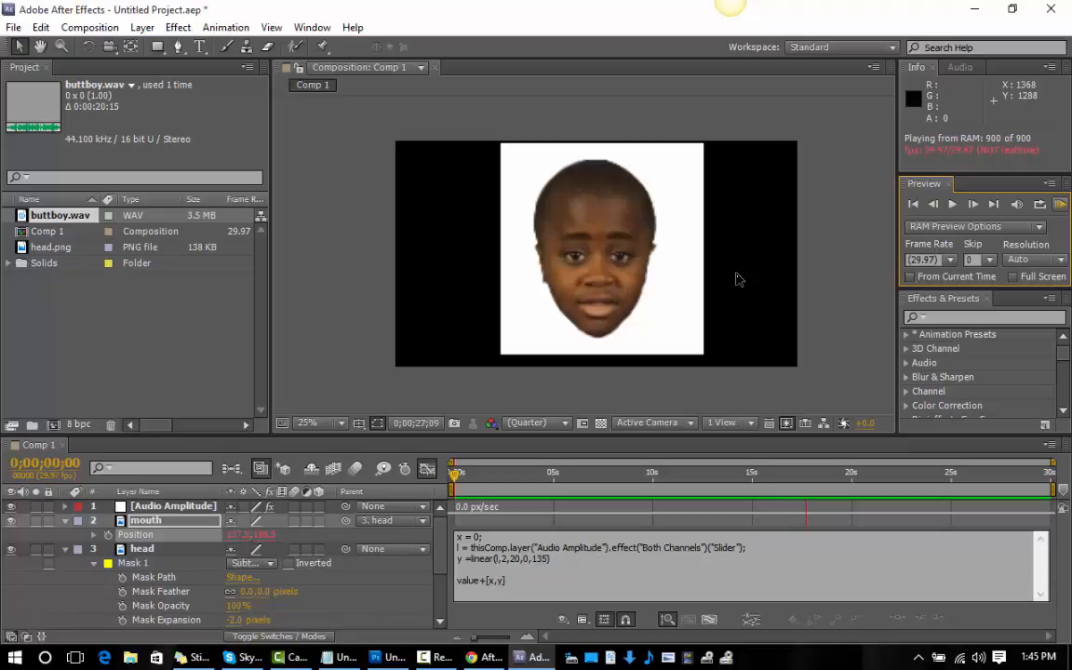
{"action": "key", "text": "space"}
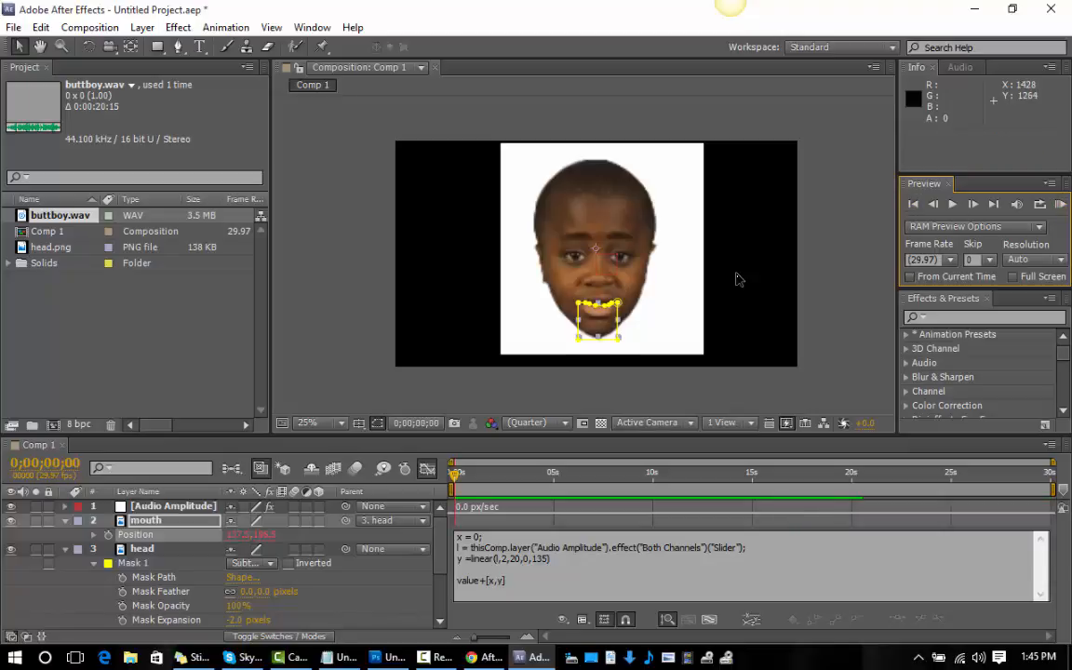
Deselect everything and collapse the properties of all layers in the timeline.
{"action": "left_click", "coordinate": [737, 279]}
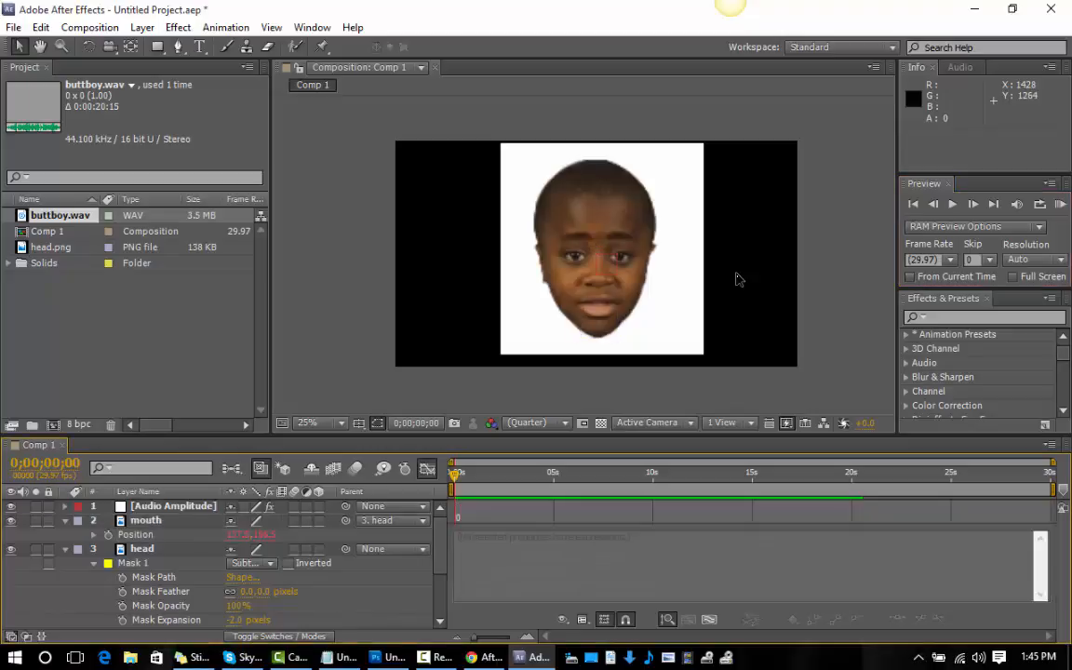
{"action": "key", "text": "e"}
{"action": "key", "text": "e"}
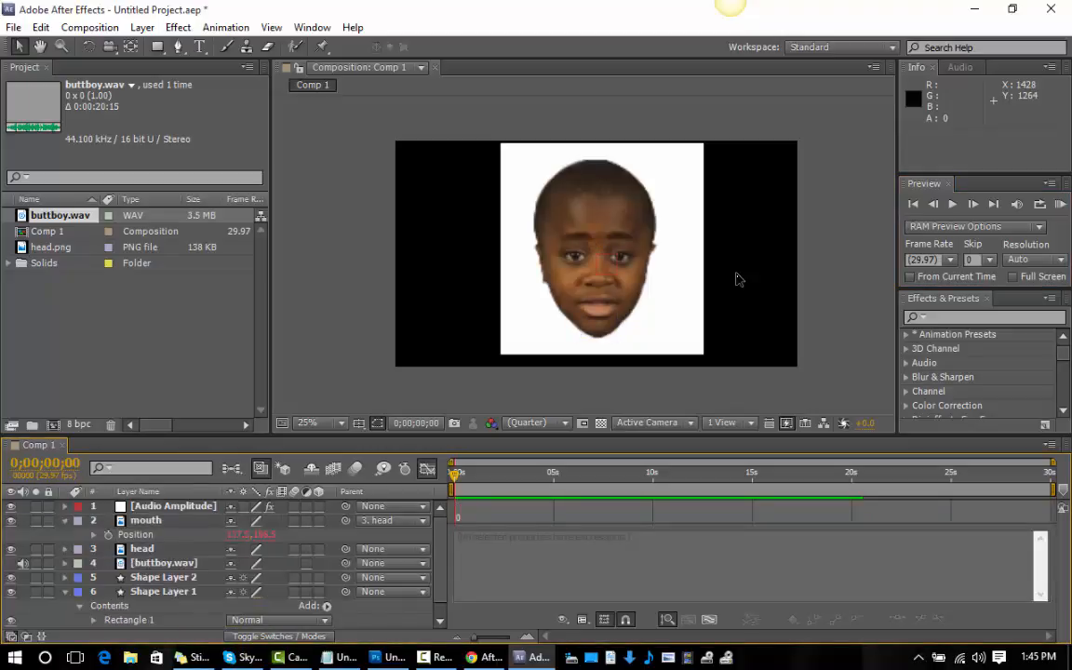
{"action": "key", "text": "u"}
{"action": "key", "text": "u"}
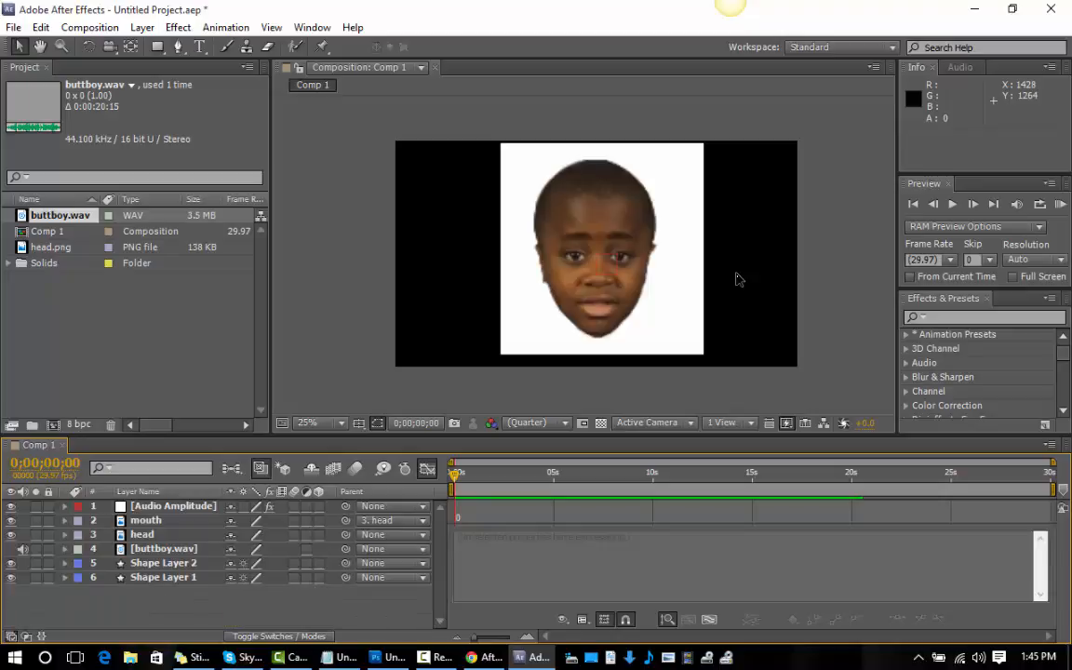
Delete the buttboy.wav layer from the composition and remove its footage from the project.
{"action": "left_click", "coordinate": [164, 550]}
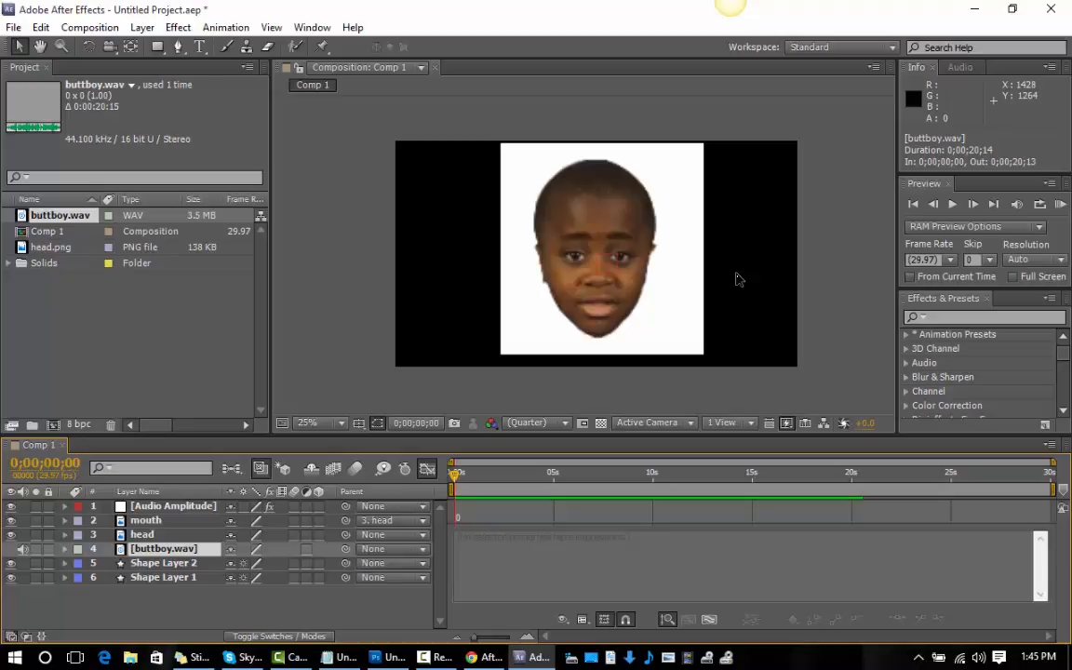
{"action": "key", "text": "Delete"}
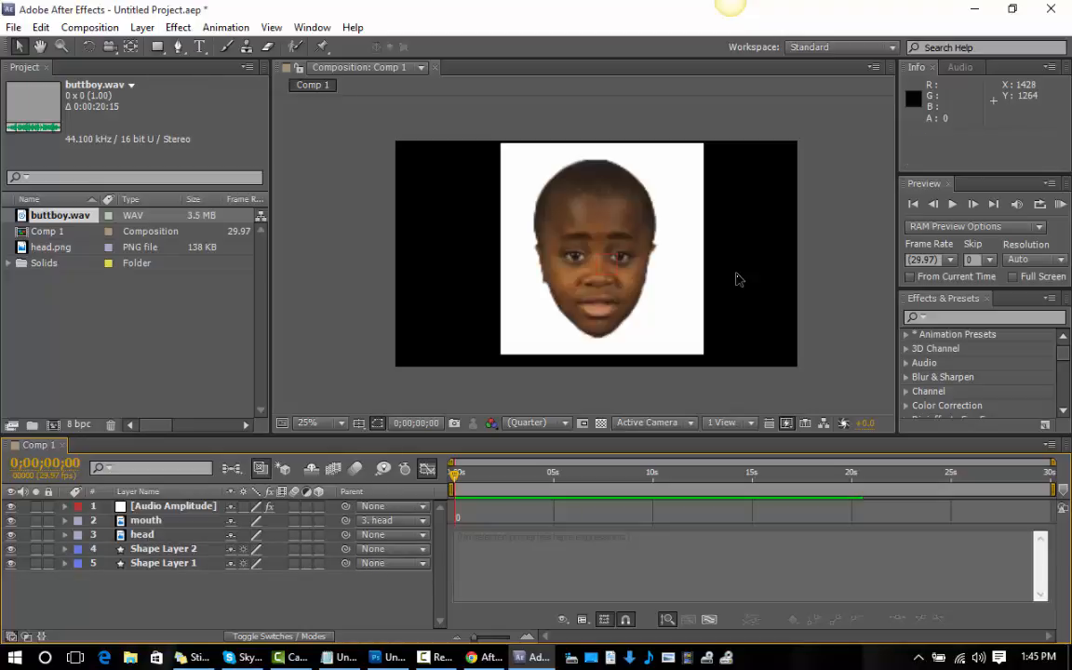
{"action": "left_click", "coordinate": [60, 215]}
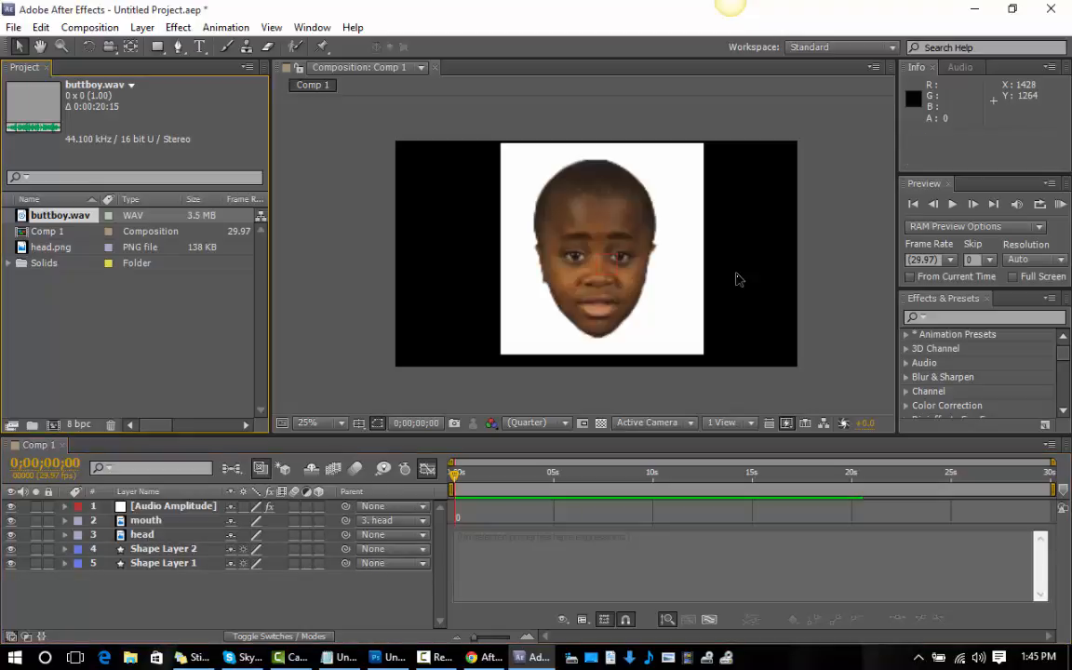
{"action": "key", "text": "Delete"}
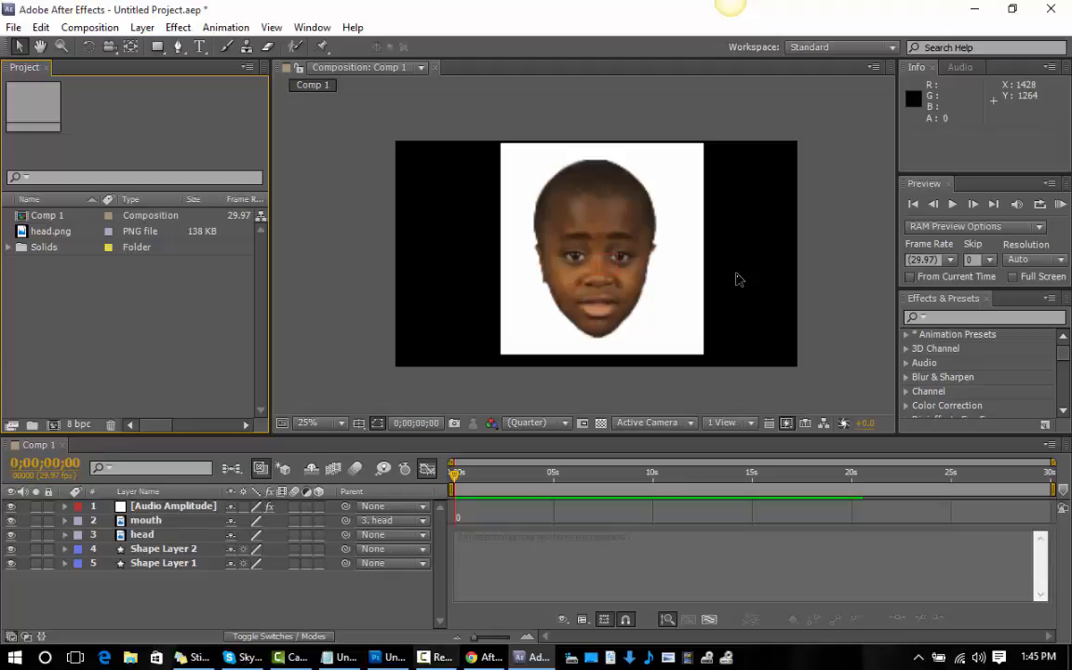
{"action": "left_click", "coordinate": [435, 657]}
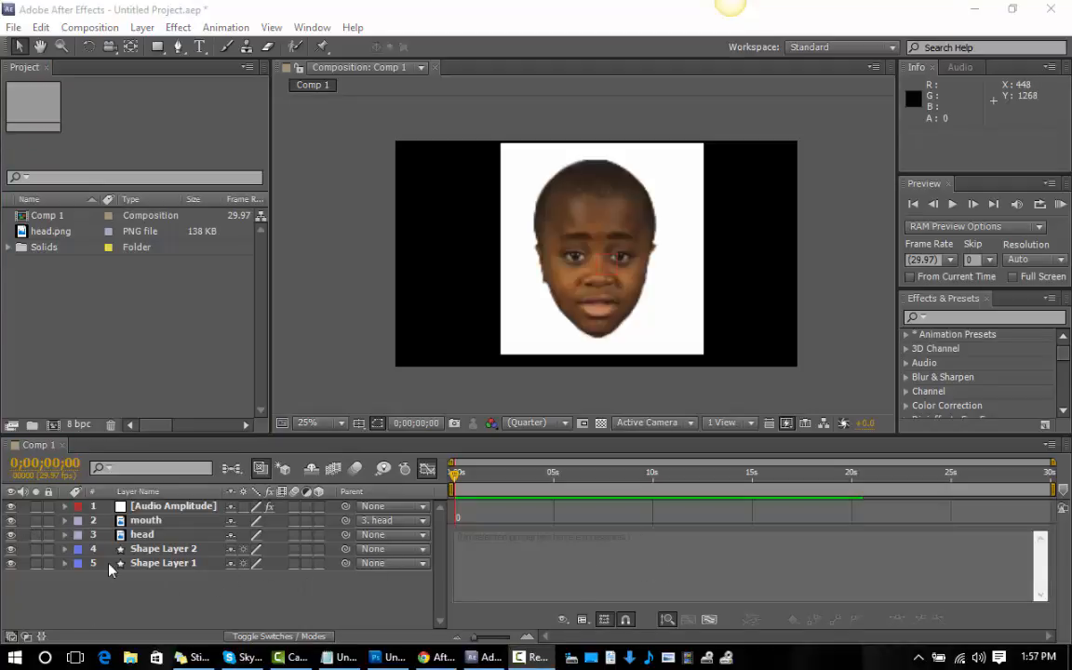
Import the audio file buttboy.wav from the parody folder into the project as footage.
{"action": "right_click", "coordinate": [80, 323]}
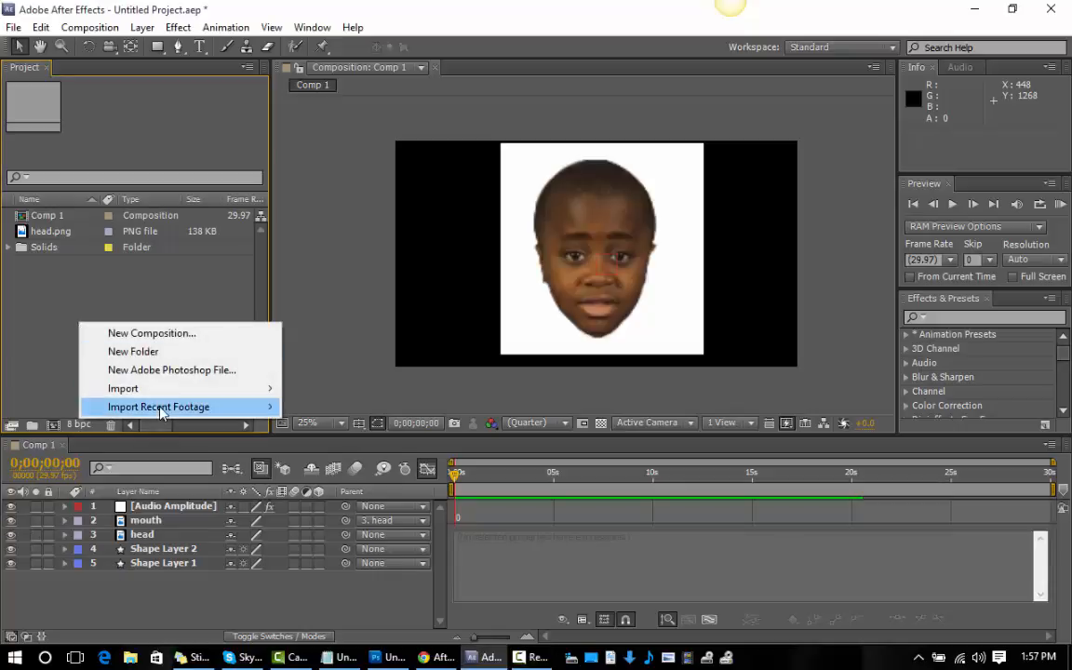
{"action": "mouse_move", "coordinate": [167, 389]}
{"action": "left_click", "coordinate": [312, 388]}
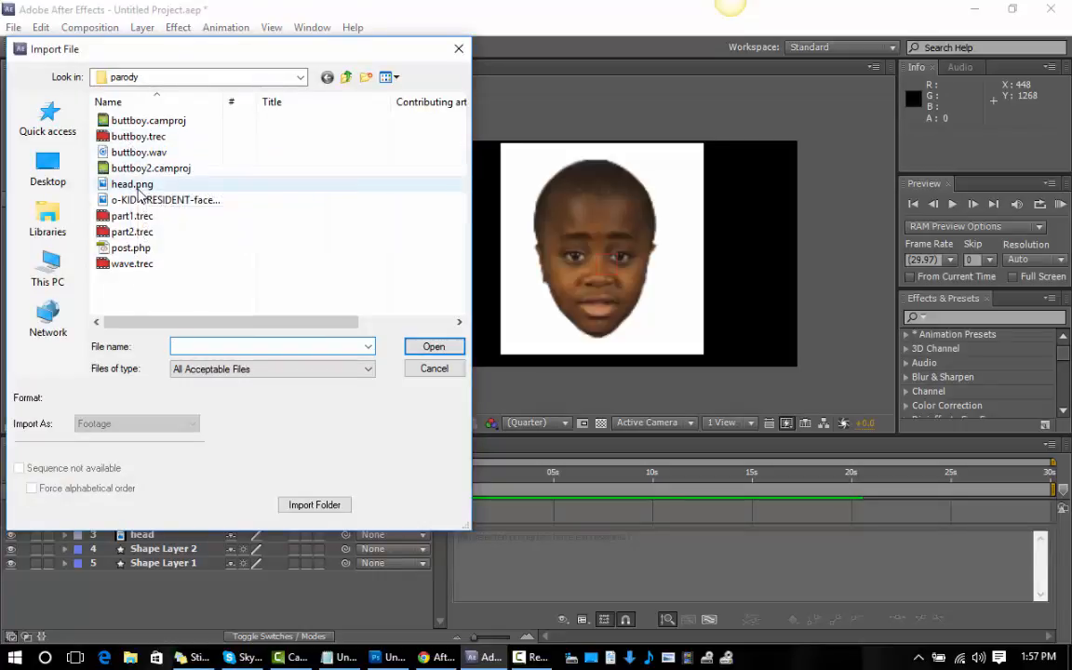
{"action": "left_click", "coordinate": [140, 151]}
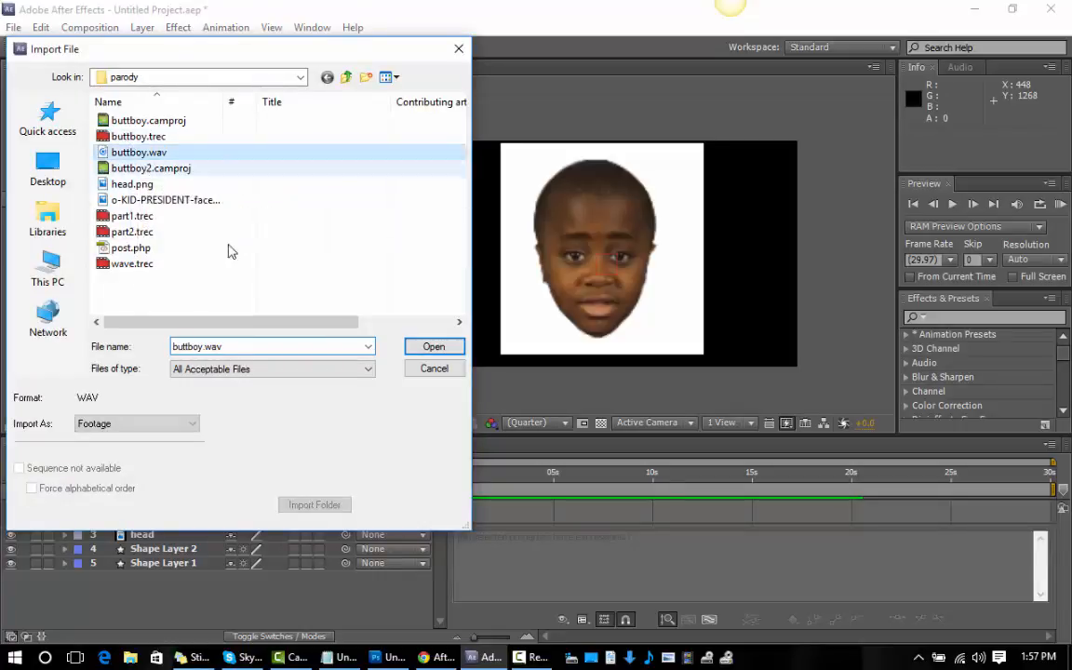
{"action": "left_click", "coordinate": [431, 346]}
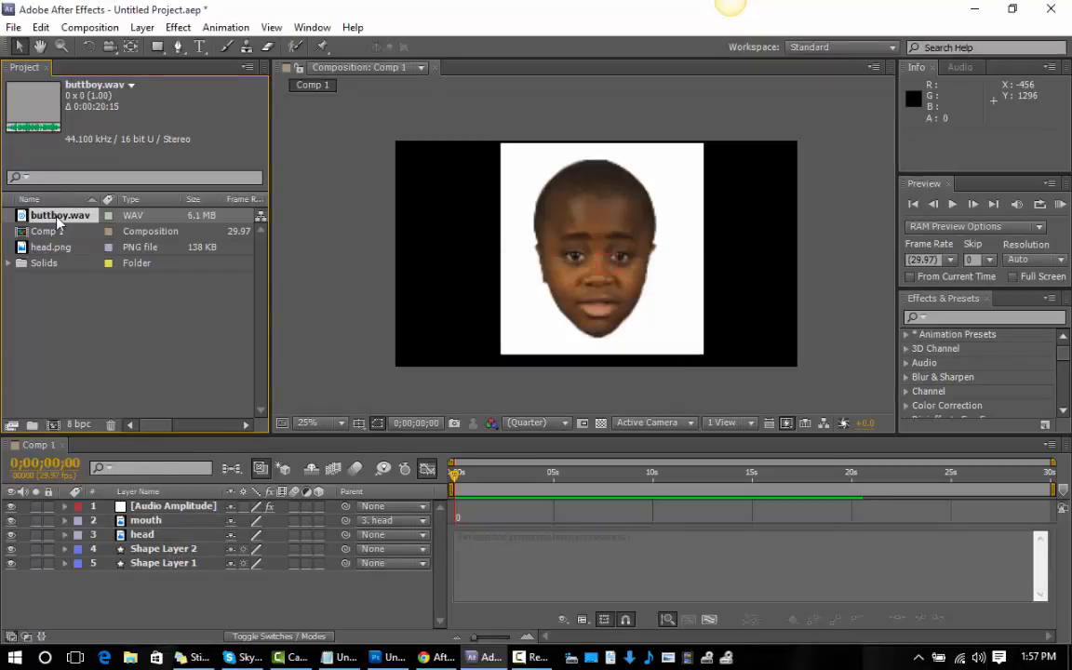
Add buttboy.wav to Comp 1 below Shape Layer 1, preview the animation and return to the first frame.
{"action": "left_click_drag", "start_coordinate": [58, 216], "coordinate": [144, 564]}
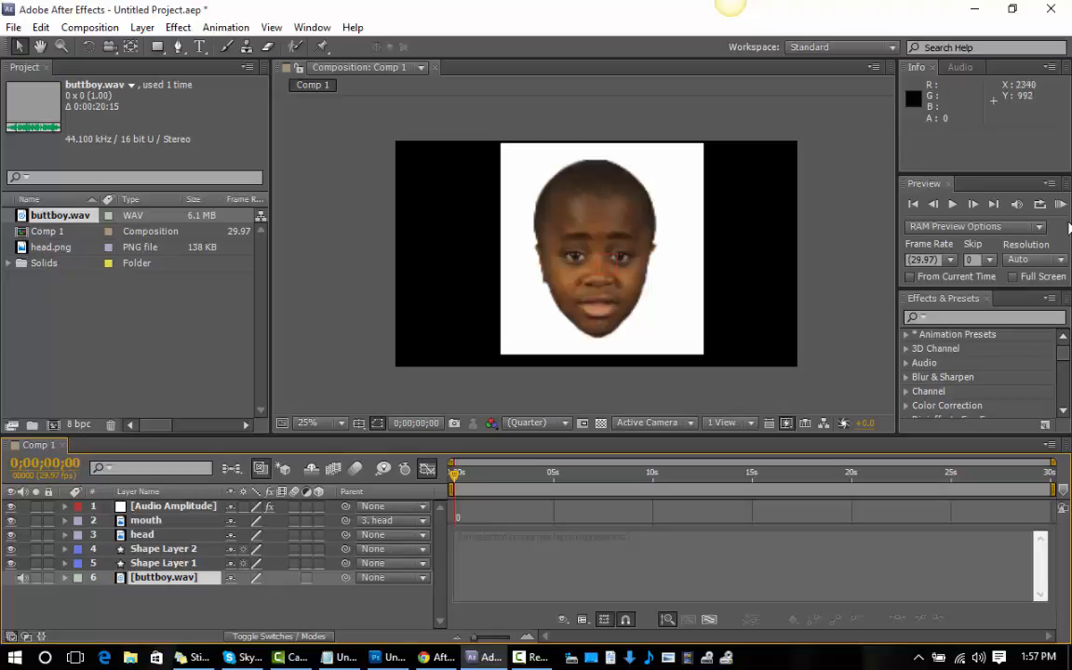
{"action": "left_click", "coordinate": [1062, 205]}
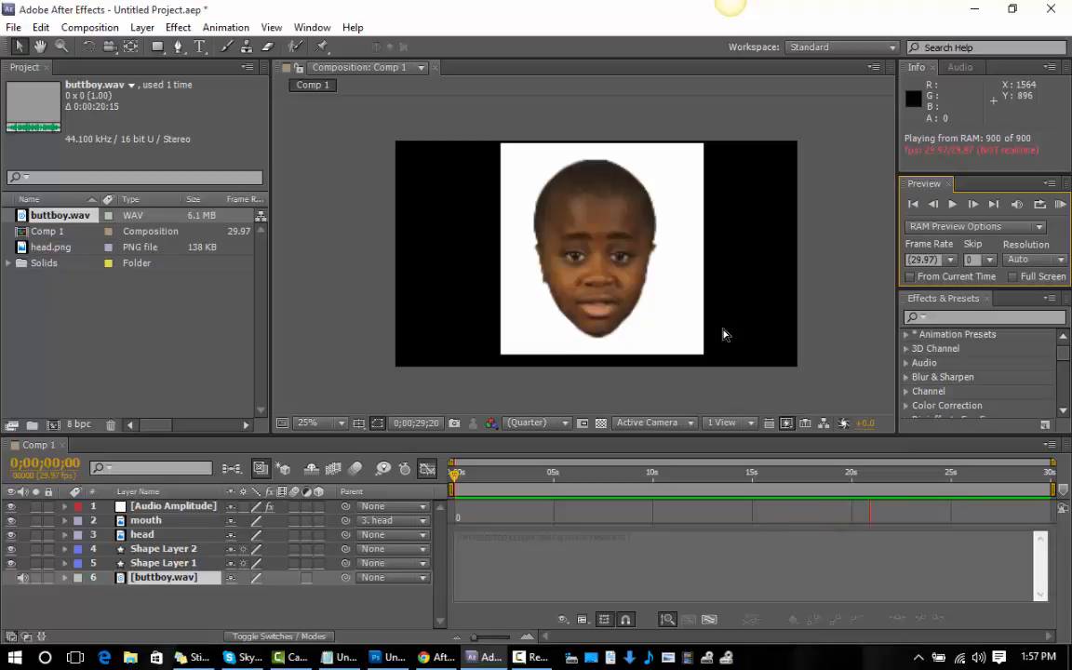
{"action": "left_click", "coordinate": [917, 207]}
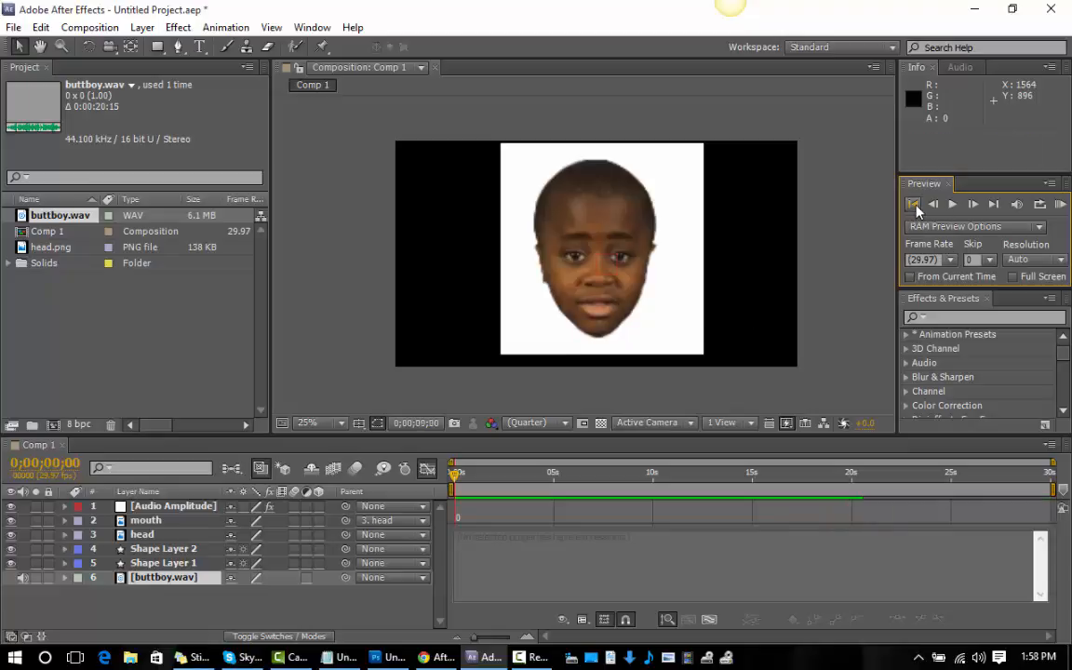
Show the mouth layer's Position expression, change its y line to linear(l,2,10,0,150) and run a RAM preview.
{"action": "left_click", "coordinate": [137, 523]}
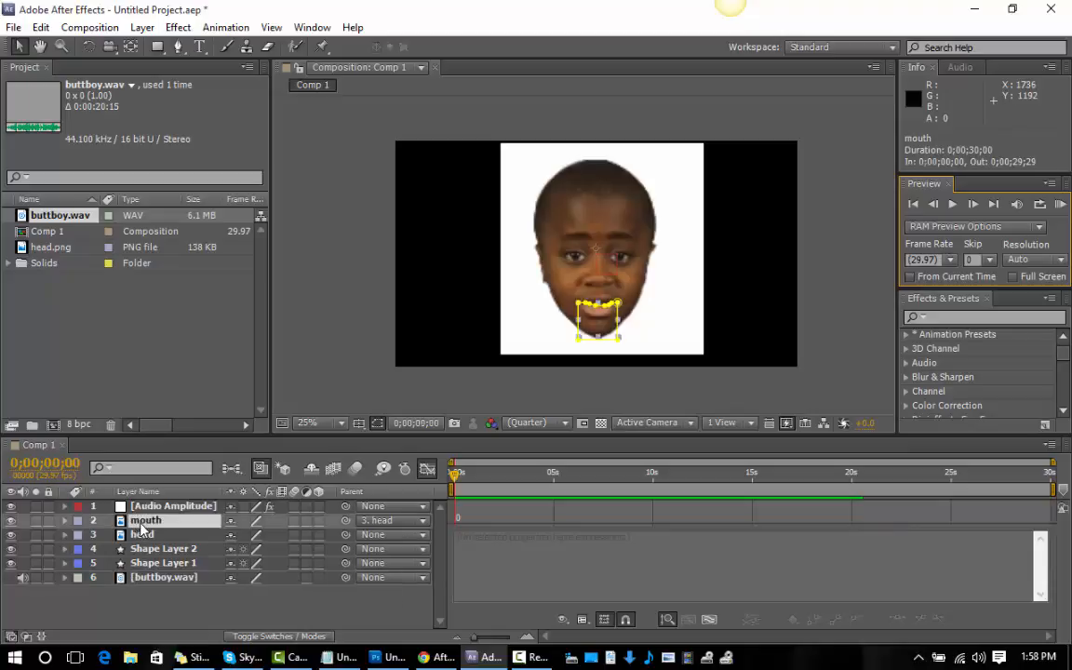
{"action": "key", "text": "p"}
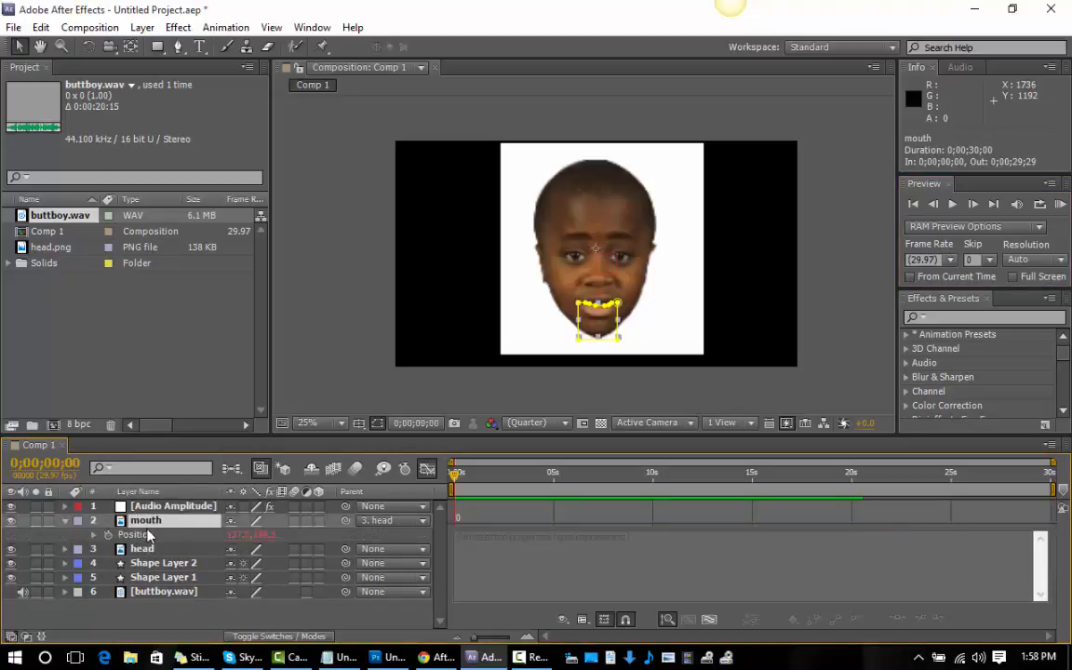
{"action": "type", "text": "x = 0; l = thisComp.layer(\"Audio Amplitude\").effect(\"Both Channels\")(\"Slider\"); y =linear(l,2,20,0,135)  value+[x,y]"}
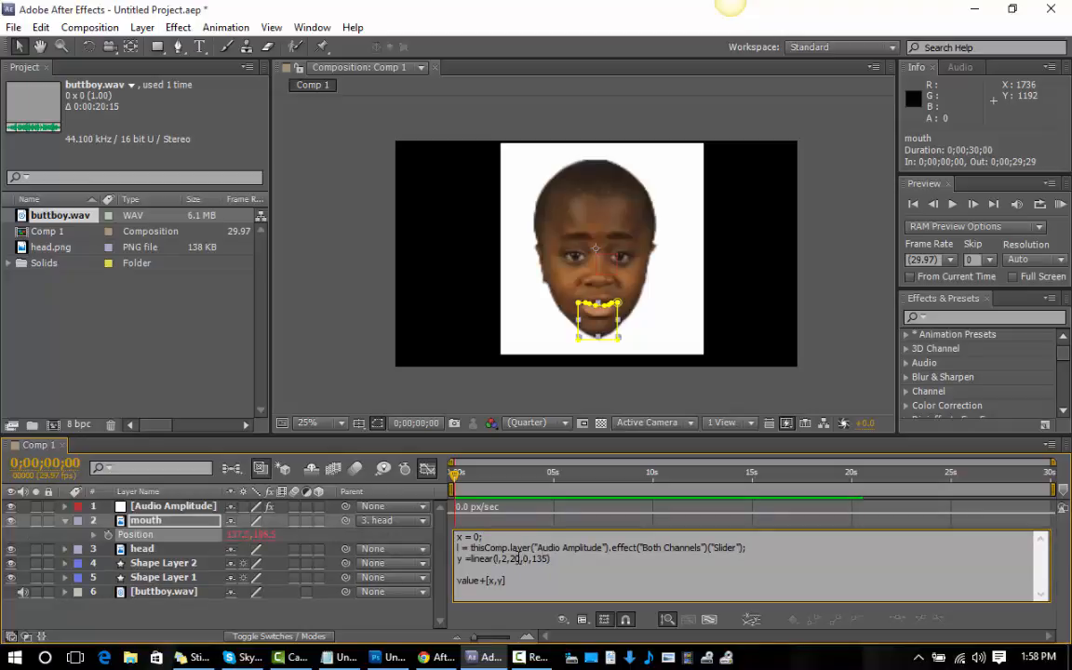
{"action": "left_click_drag", "start_coordinate": [522, 558], "coordinate": [509, 559]}
{"action": "type", "text": "10"}
{"action": "left_click_drag", "start_coordinate": [550, 559], "coordinate": [538, 559]}
{"action": "type", "text": "5"}
{"action": "left_click", "coordinate": [1060, 204]}
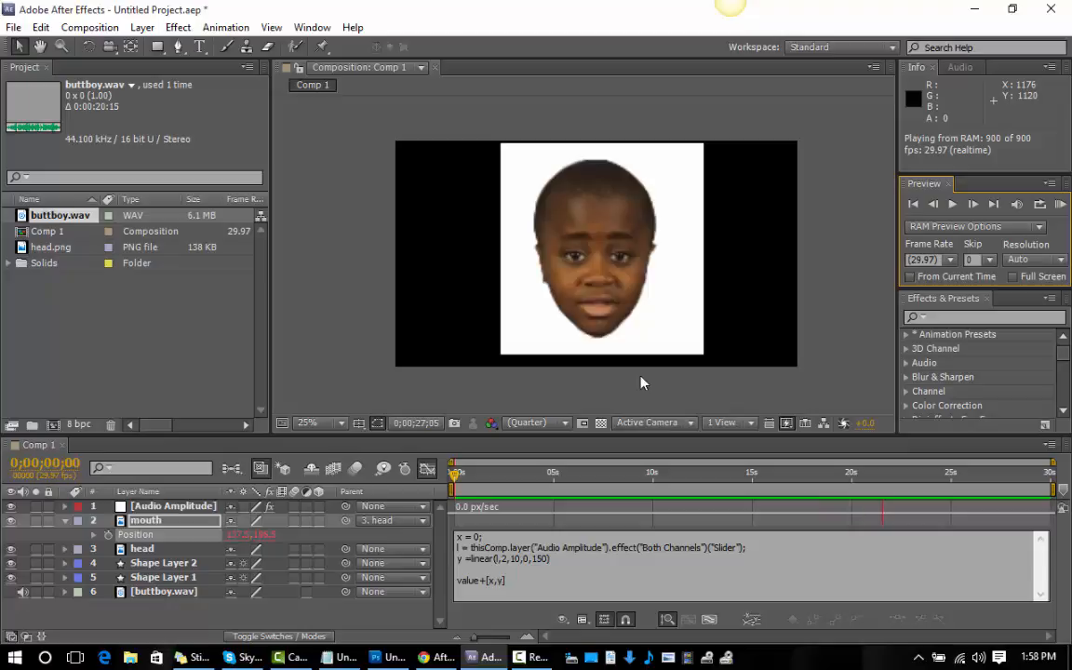
Change the y line of the mouth's Position expression to linear(l,2,20,0,15) and run a RAM preview.
{"action": "left_click", "coordinate": [549, 558]}
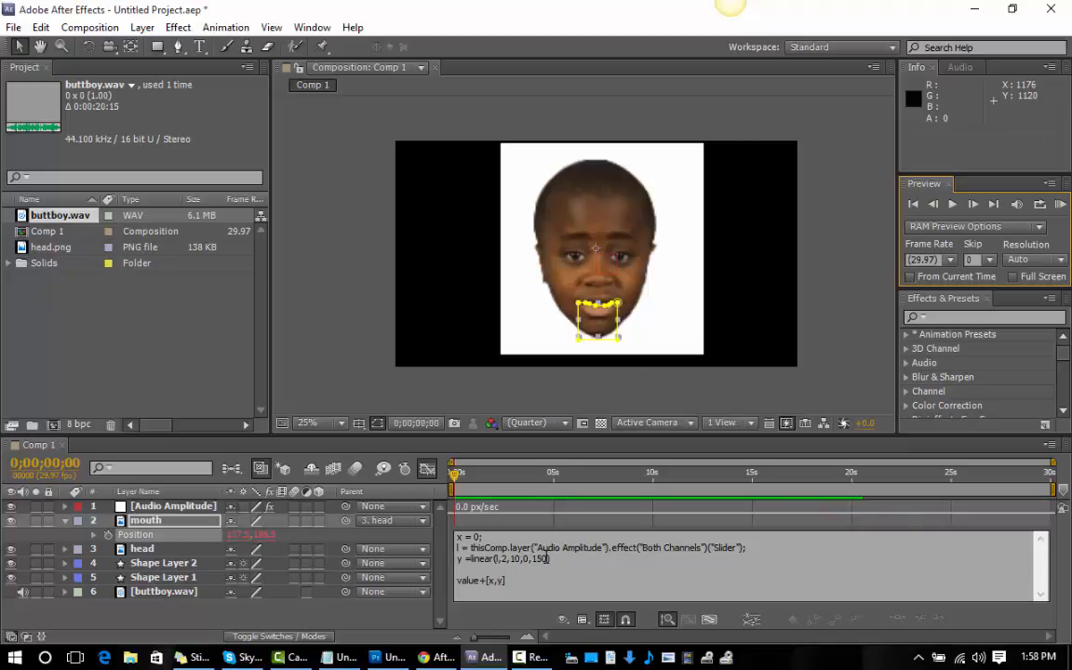
{"action": "left_click", "coordinate": [519, 560]}
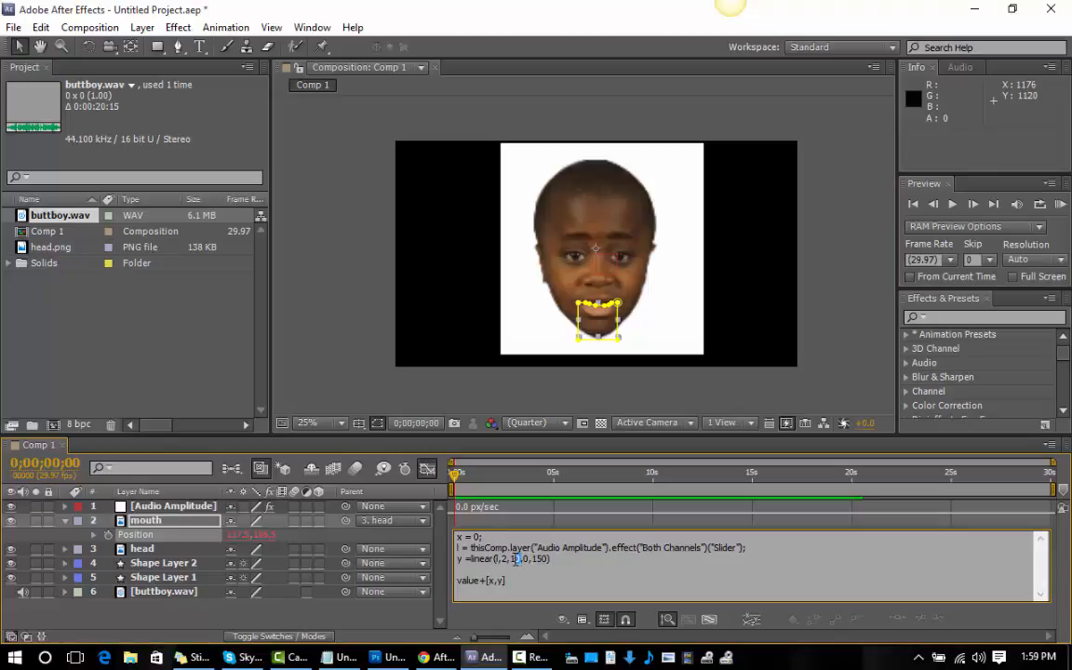
{"action": "double_click", "coordinate": [515, 558]}
{"action": "type", "text": "20"}
{"action": "left_click_drag", "start_coordinate": [548, 559], "coordinate": [535, 559]}
{"action": "type", "text": "1"}
{"action": "left_click", "coordinate": [1061, 206]}
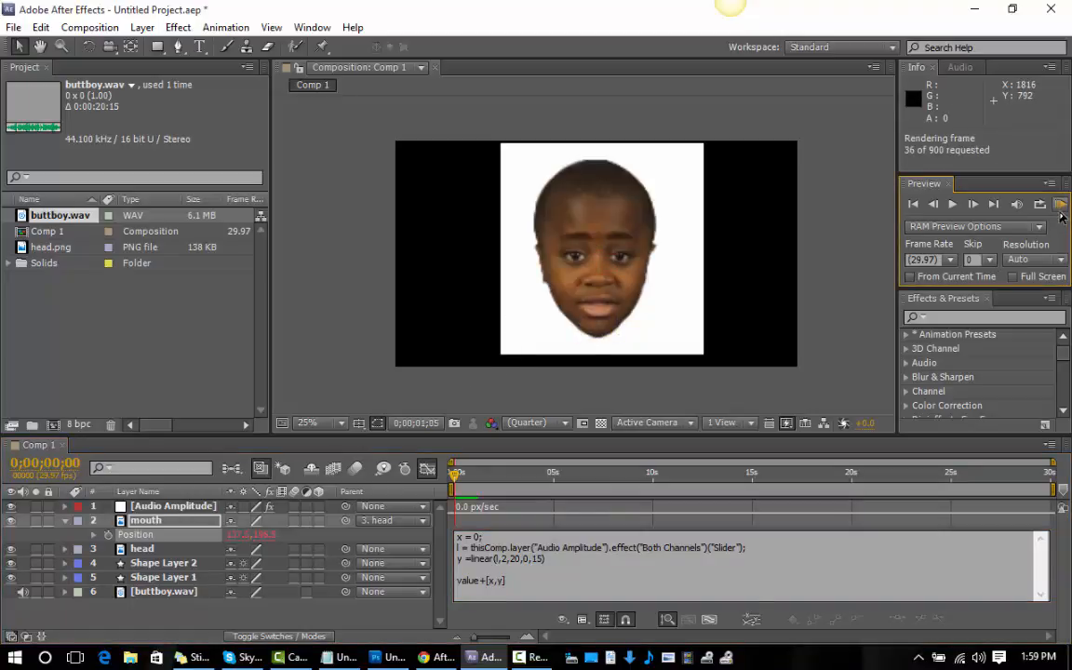
{"action": "left_click", "coordinate": [918, 212]}
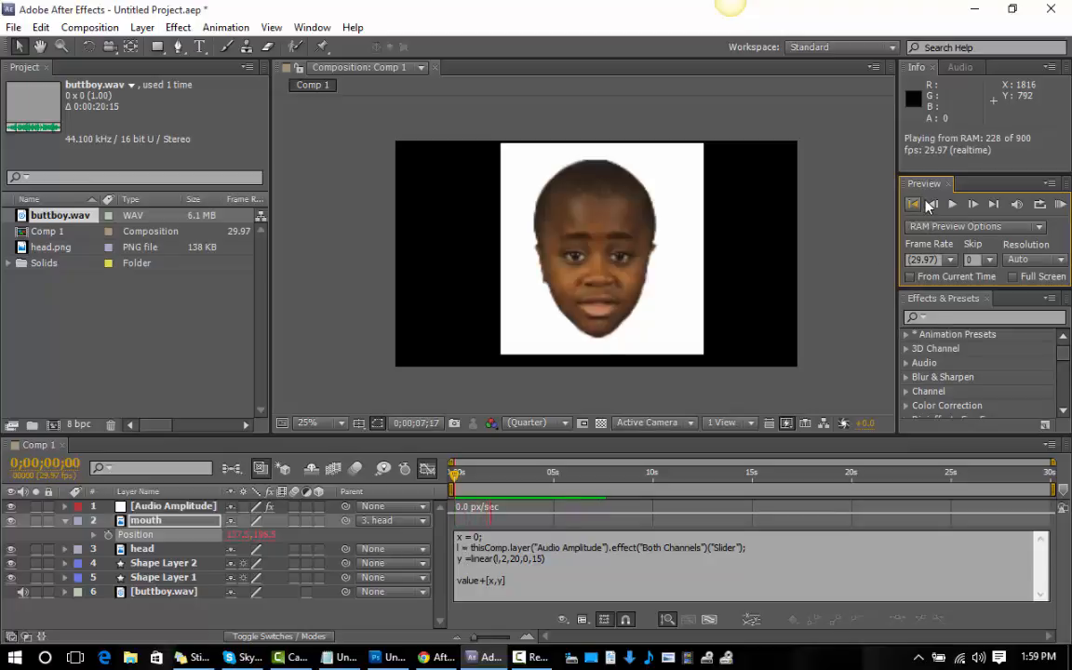
{"action": "left_click", "coordinate": [921, 204]}
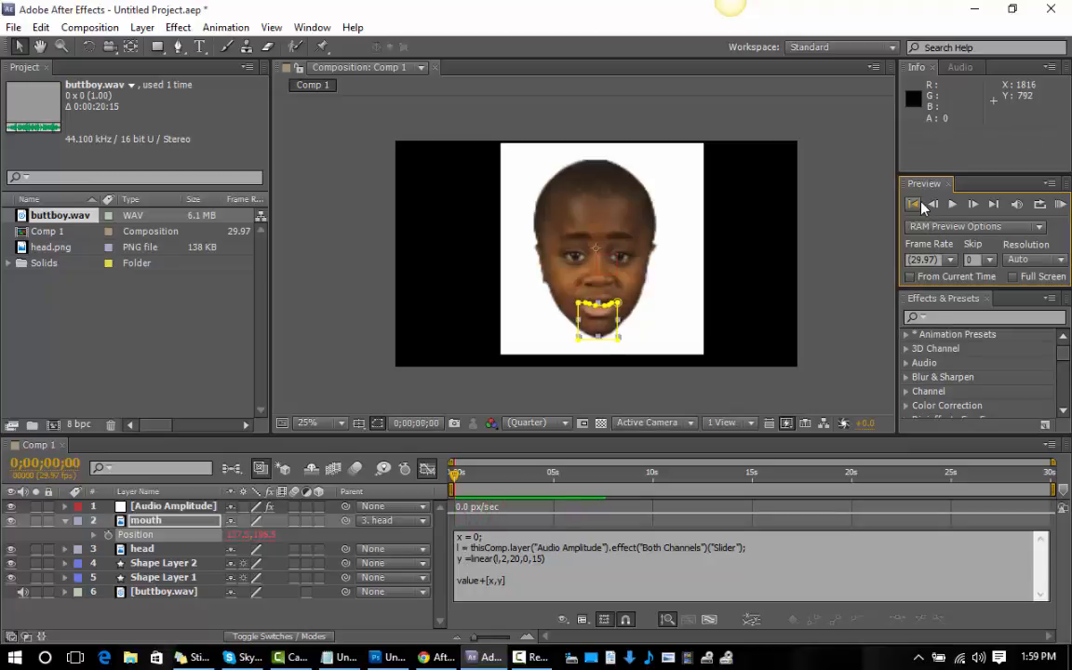
Set the upper amplitude limit in the mouth's Position expression to 1, giving linear(l,2,1,0,15), and preview the animation.
{"action": "left_click", "coordinate": [531, 563]}
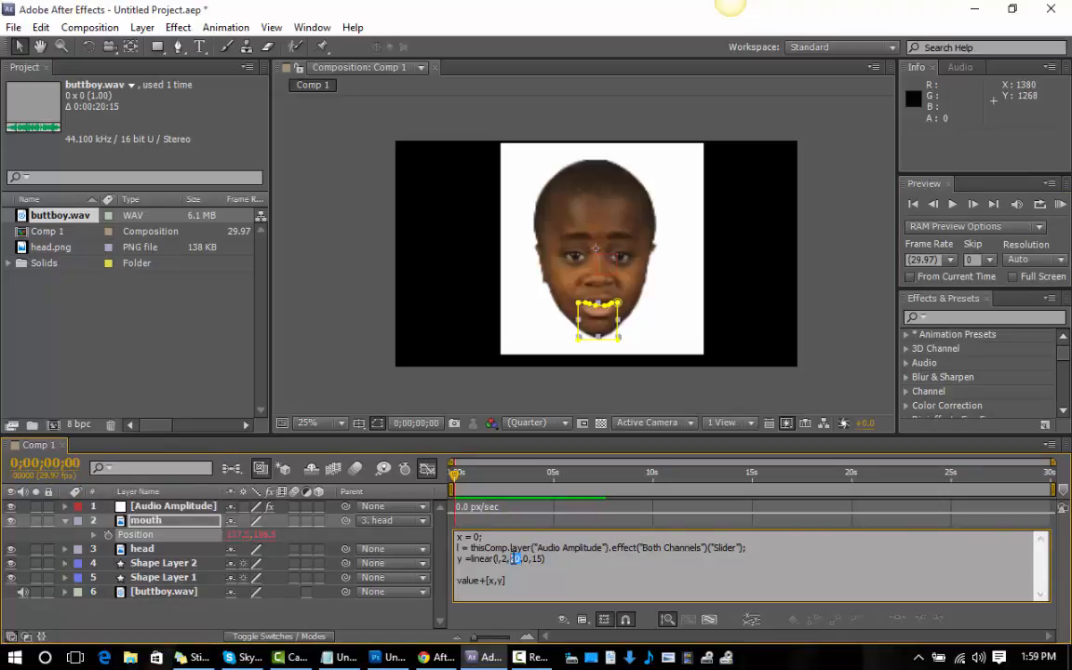
{"action": "type", "text": "2,1"}
{"action": "left_click", "coordinate": [1018, 204]}
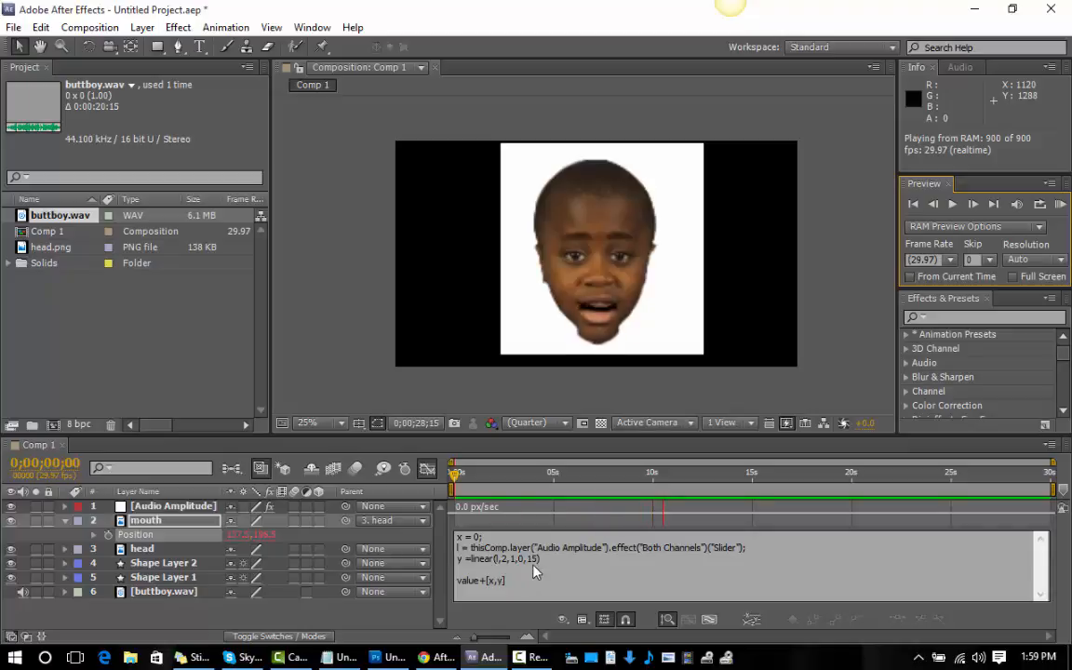
Set the last value of the linear function in the mouth's Position expression to 75 and run a RAM preview.
{"action": "left_click", "coordinate": [540, 560]}
{"action": "left_click_drag", "start_coordinate": [540, 559], "coordinate": [527, 559]}
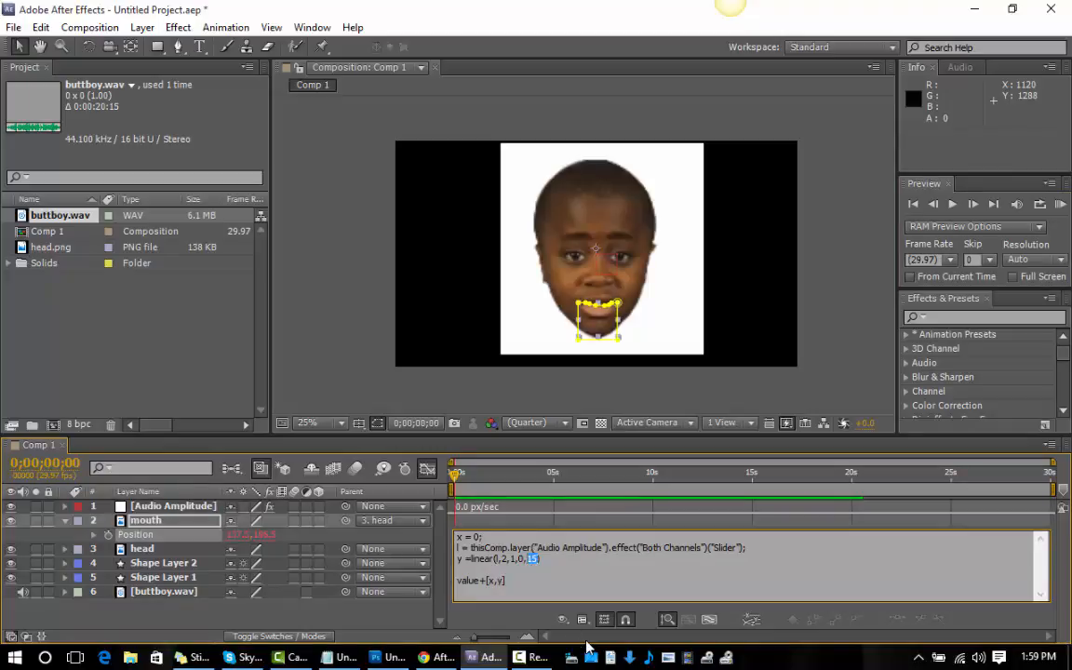
{"action": "type", "text": "75"}
{"action": "left_click", "coordinate": [1060, 203]}
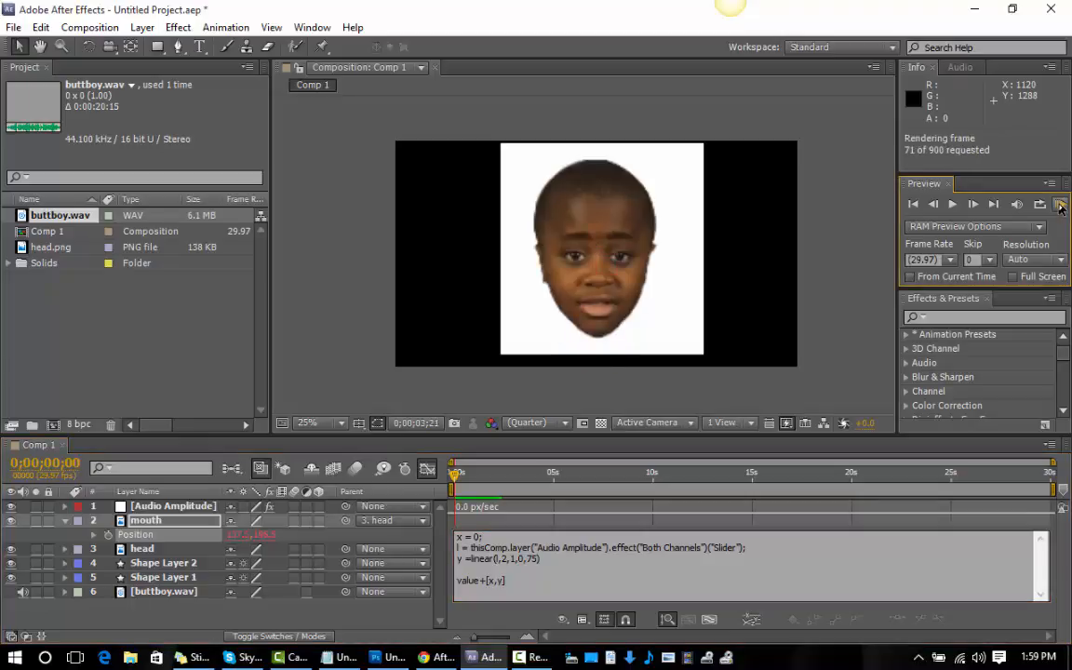
Set the maximum mouth offset in the Position expression to 55 and preview the animation.
{"action": "left_click", "coordinate": [538, 560]}
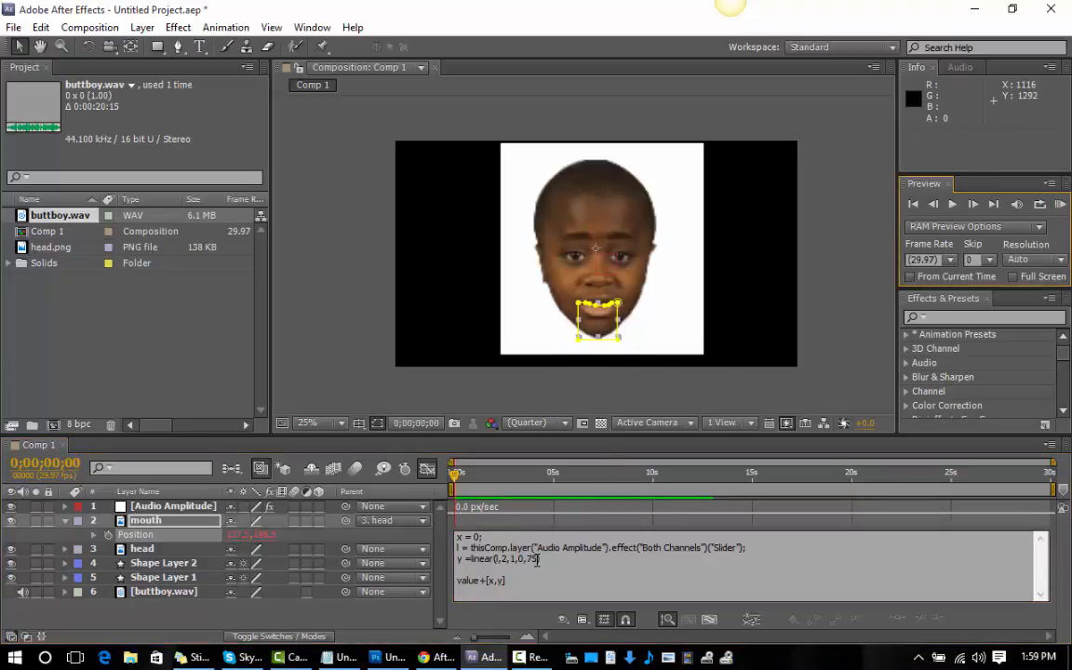
{"action": "double_click", "coordinate": [535, 559]}
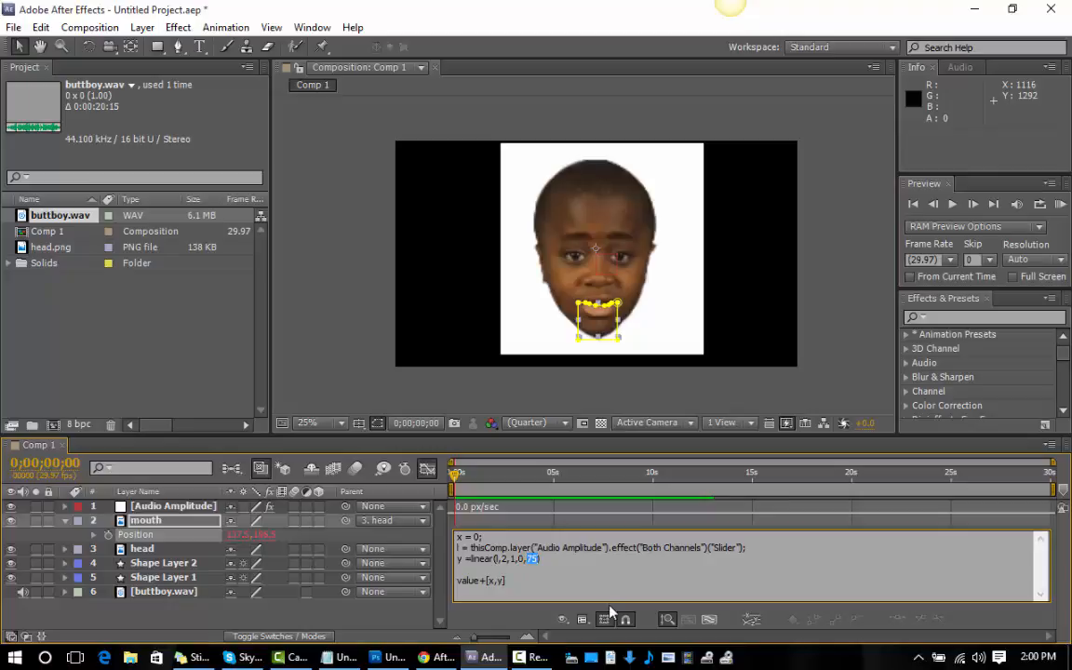
{"action": "type", "text": "55"}
{"action": "left_click", "coordinate": [1061, 204]}
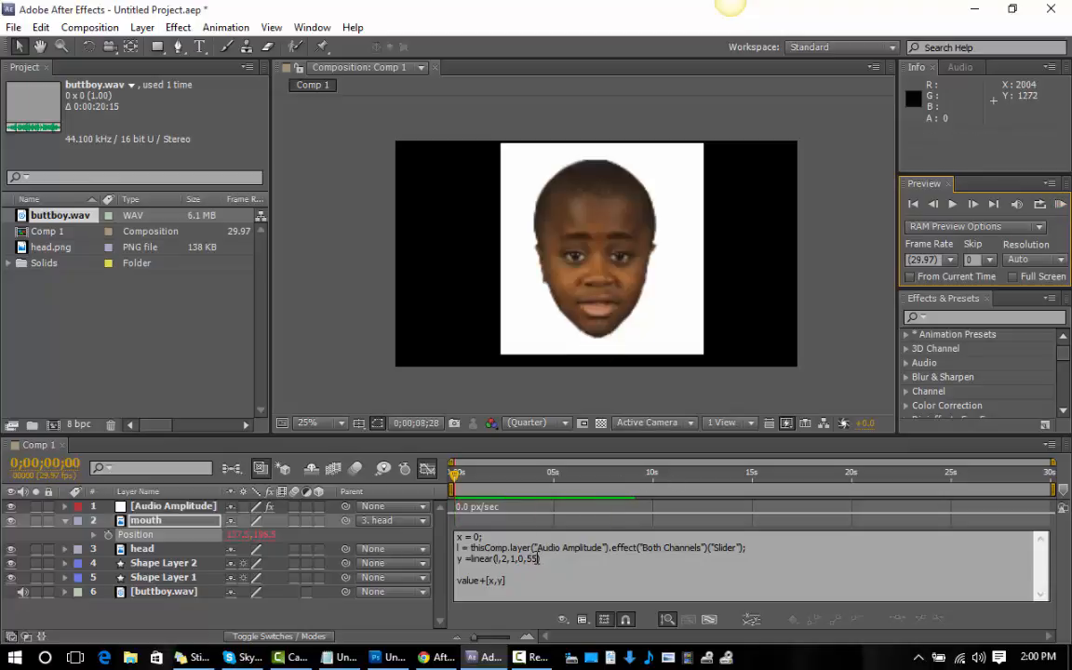
Change the y line of the mouth's Position expression to linear(l,2,1,0,45), including the closing parenthesis, and run a RAM preview.
{"action": "left_click", "coordinate": [537, 562]}
{"action": "mouse_move", "coordinate": [539, 558]}
{"action": "left_mouse_down"}
{"action": "mouse_move", "coordinate": [493, 558]}
{"action": "mouse_move", "coordinate": [547, 558]}
{"action": "left_mouse_up"}
{"action": "type", "text": "45"}
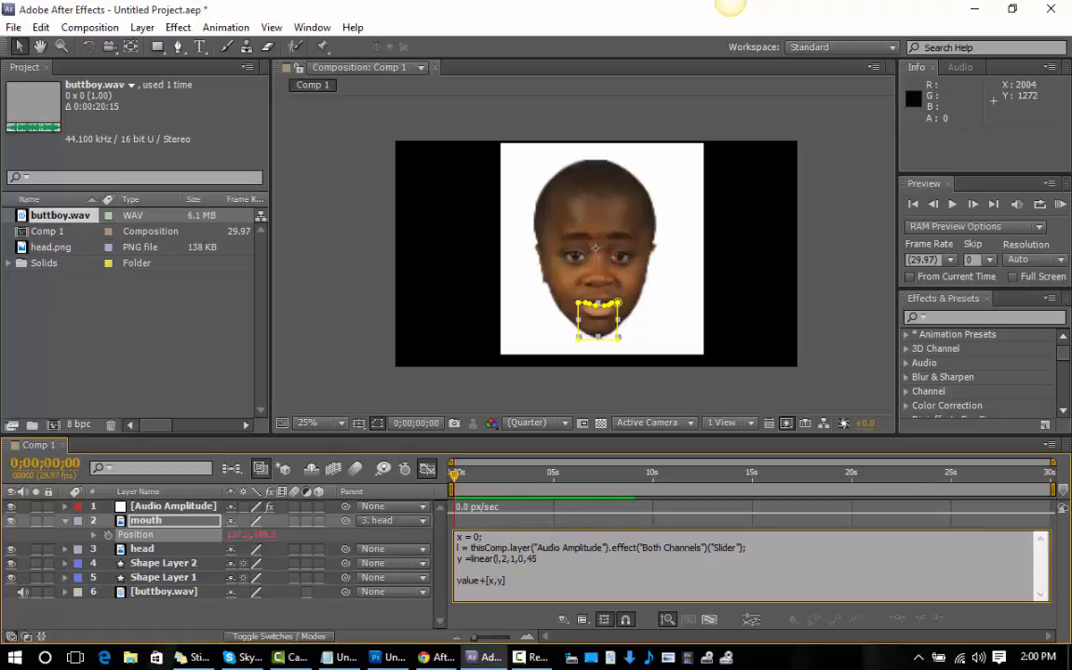
{"action": "left_click", "coordinate": [1061, 206]}
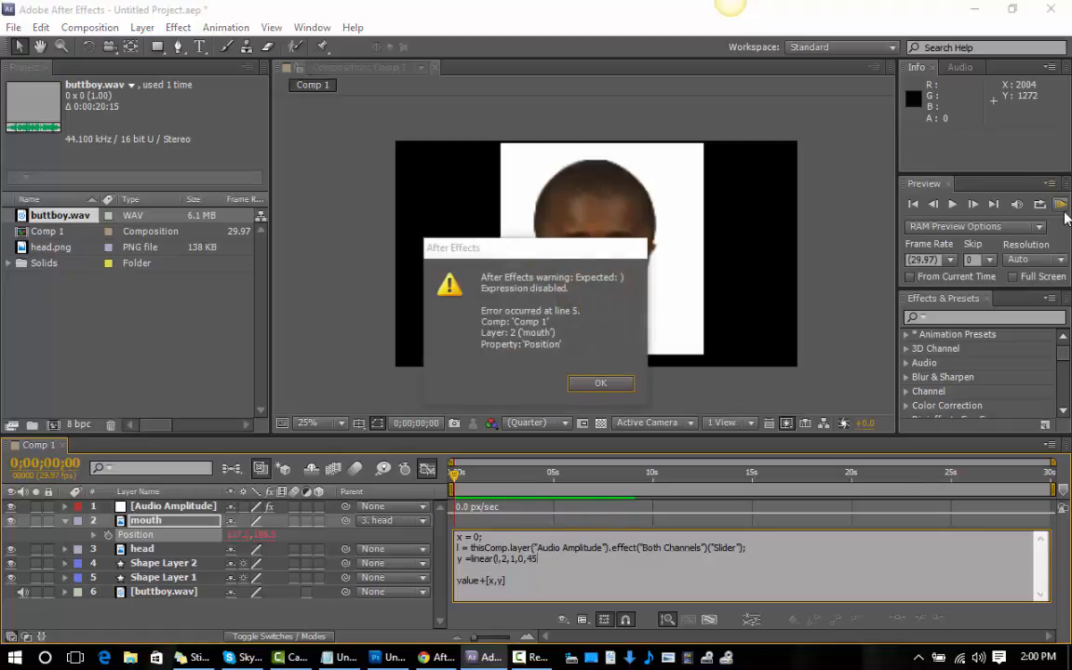
{"action": "left_click", "coordinate": [543, 557]}
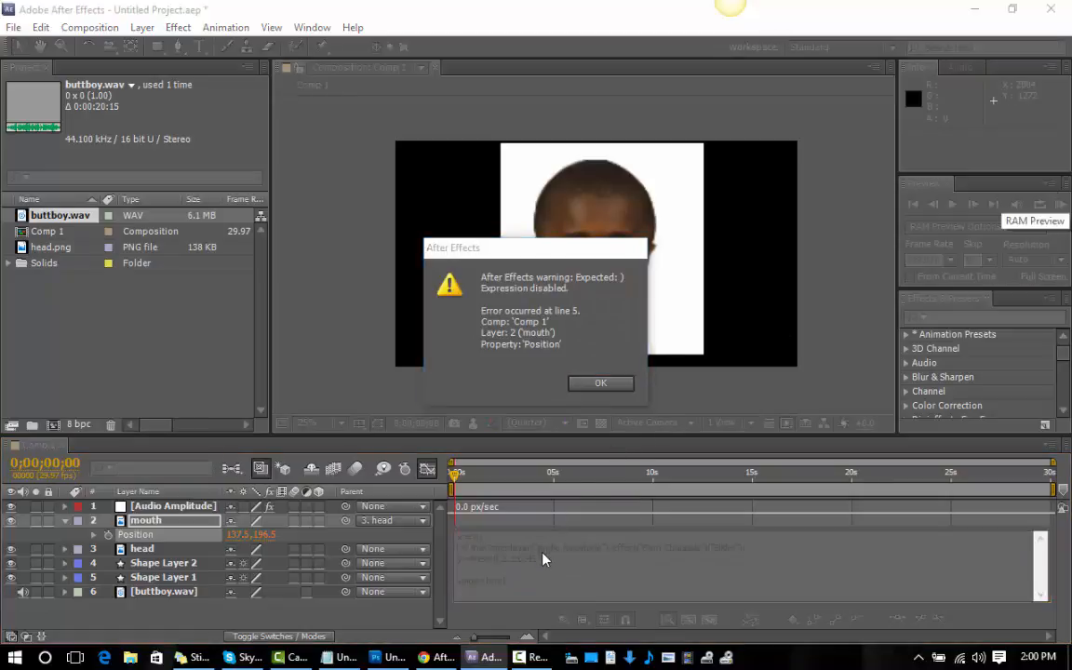
{"action": "left_click", "coordinate": [619, 385]}
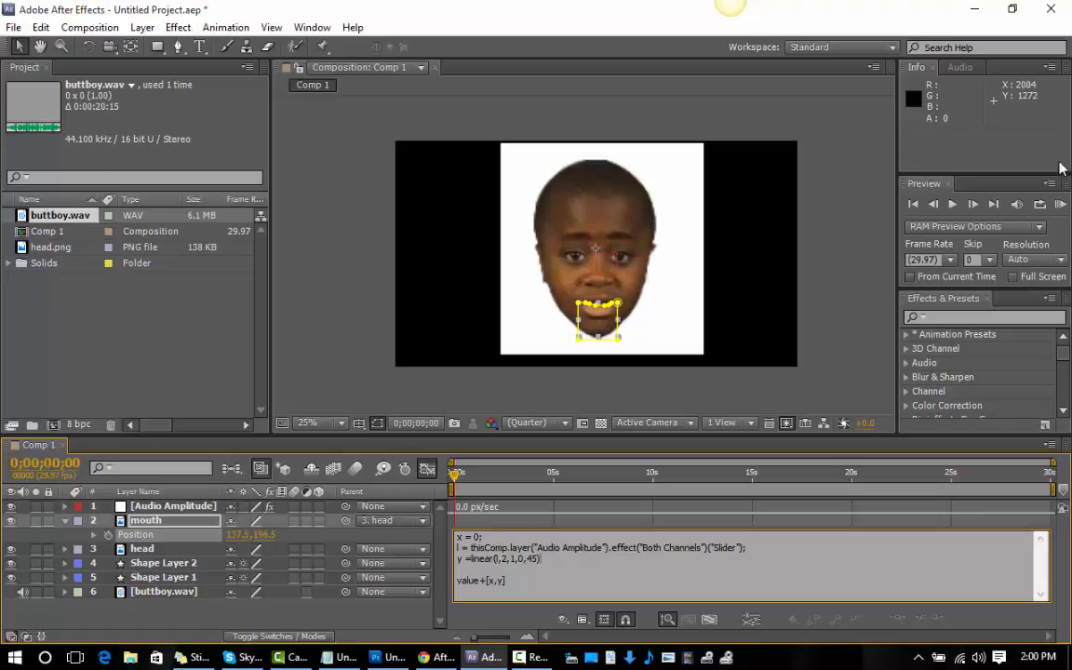
{"action": "left_click", "coordinate": [1060, 205]}
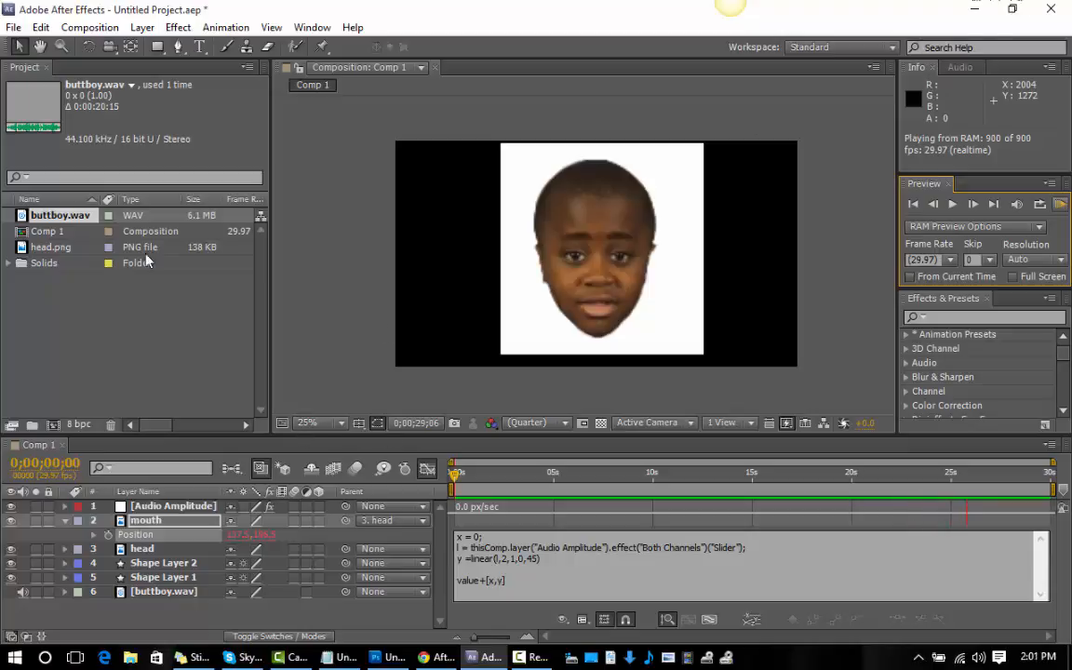
Save the project as buttboy.aep in the parody folder on the desktop.
{"action": "left_click", "coordinate": [13, 27]}
{"action": "mouse_move", "coordinate": [98, 181]}
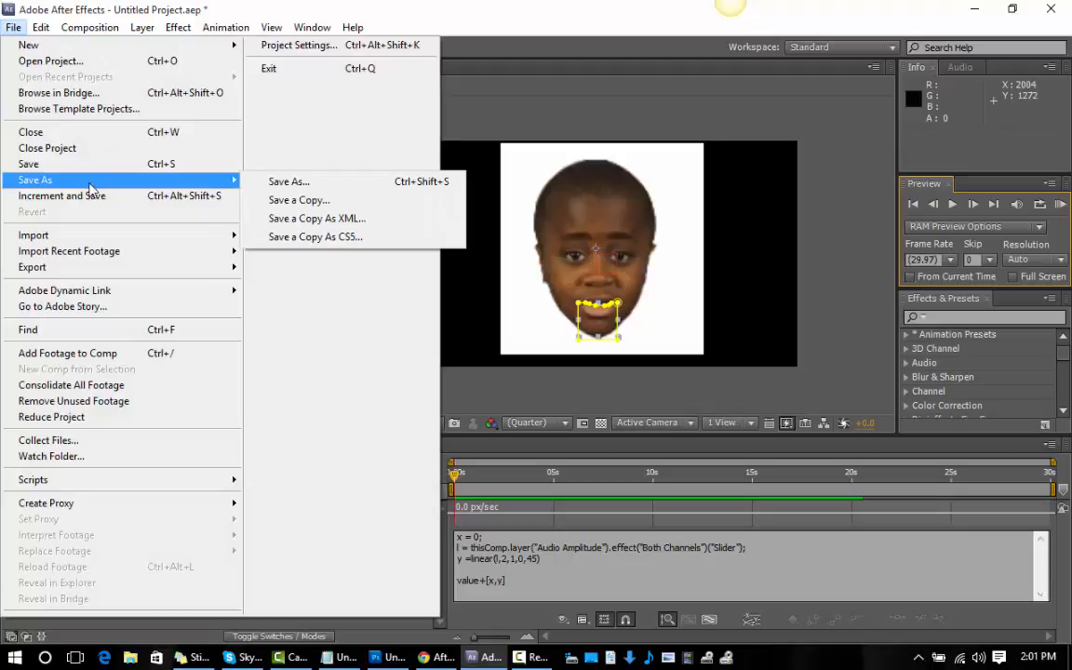
{"action": "left_click", "coordinate": [302, 182]}
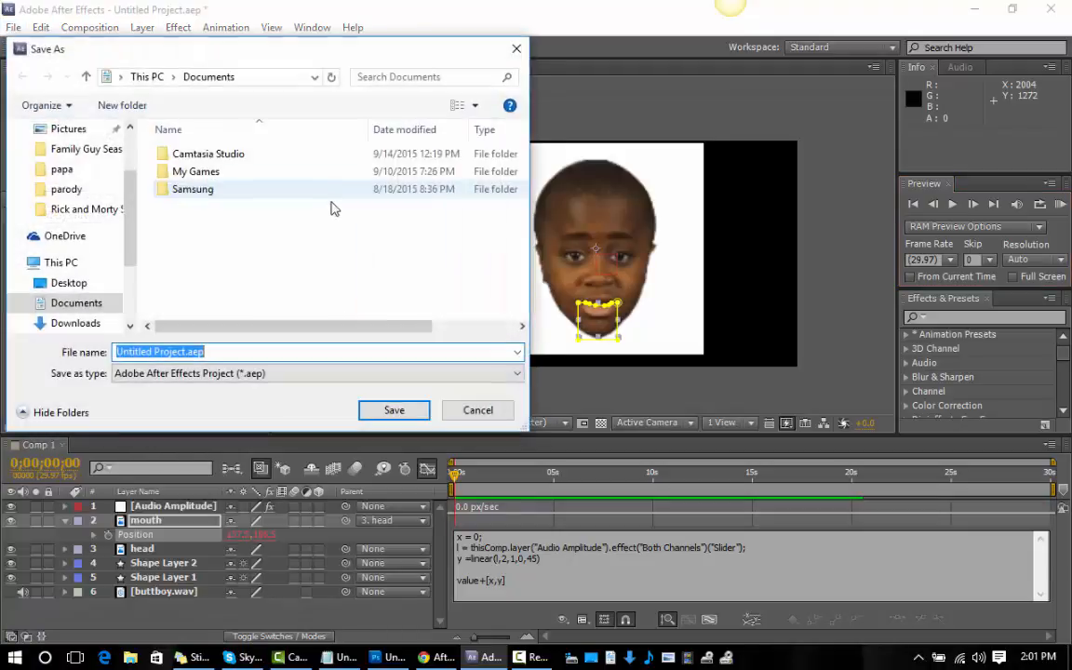
{"action": "left_click", "coordinate": [184, 352]}
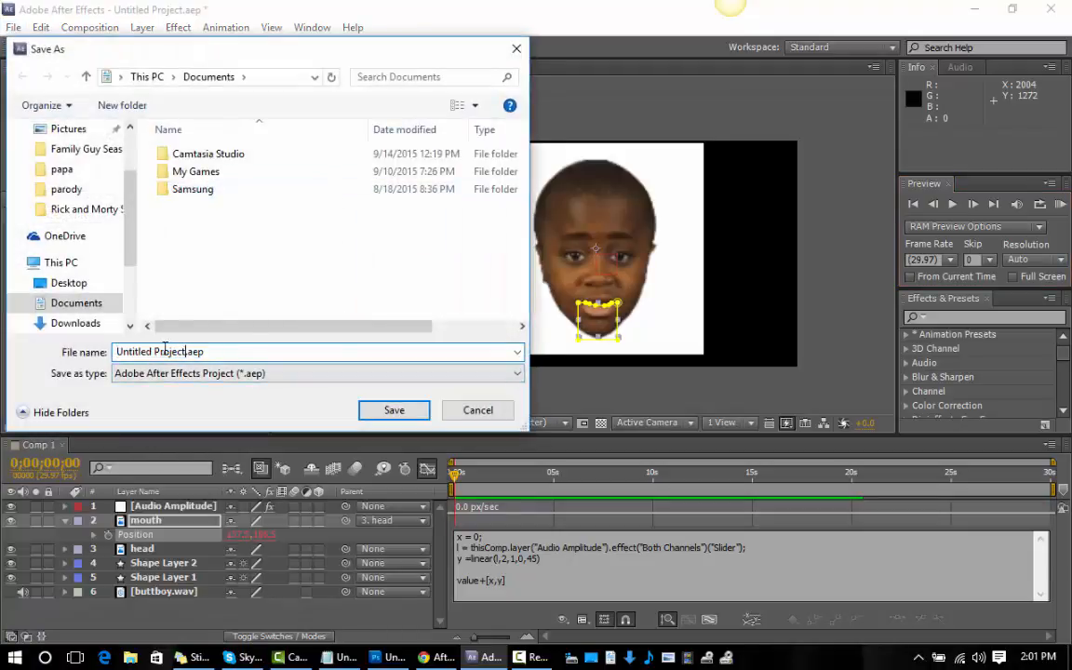
{"action": "left_click", "coordinate": [80, 350]}
{"action": "type", "text": "b"}
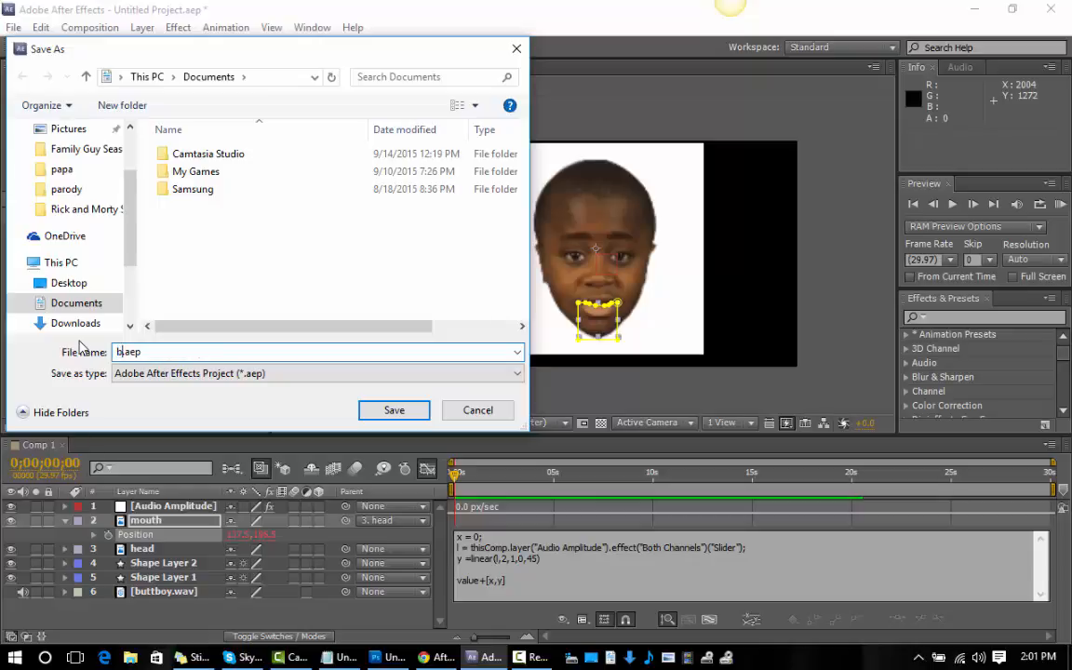
{"action": "type", "text": "uttboy"}
{"action": "left_click", "coordinate": [66, 189]}
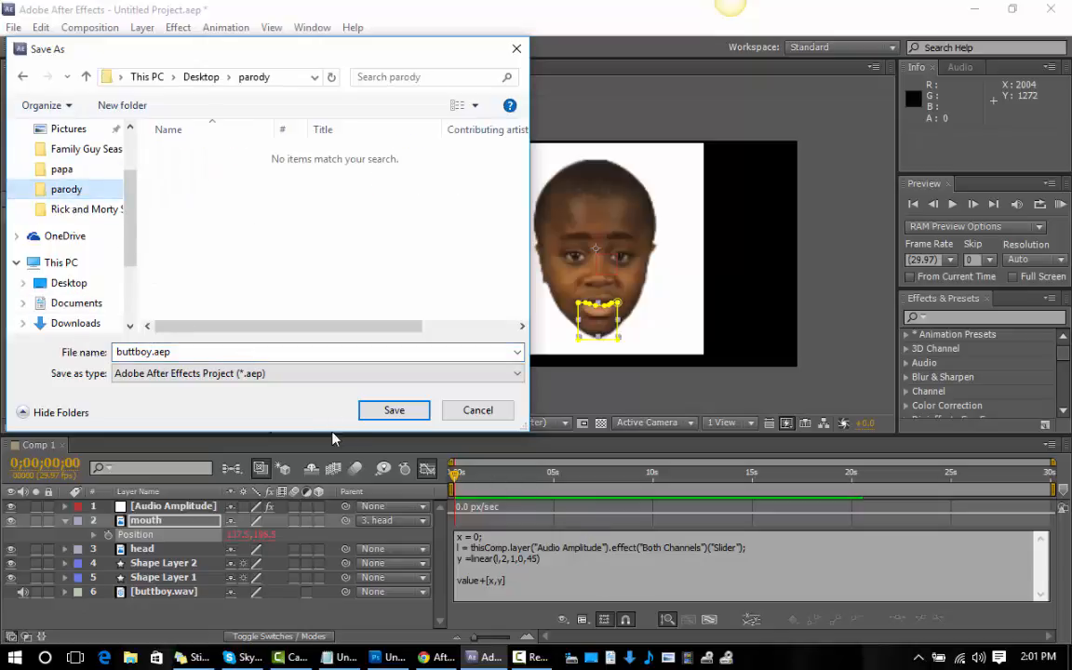
{"action": "left_click", "coordinate": [386, 412]}
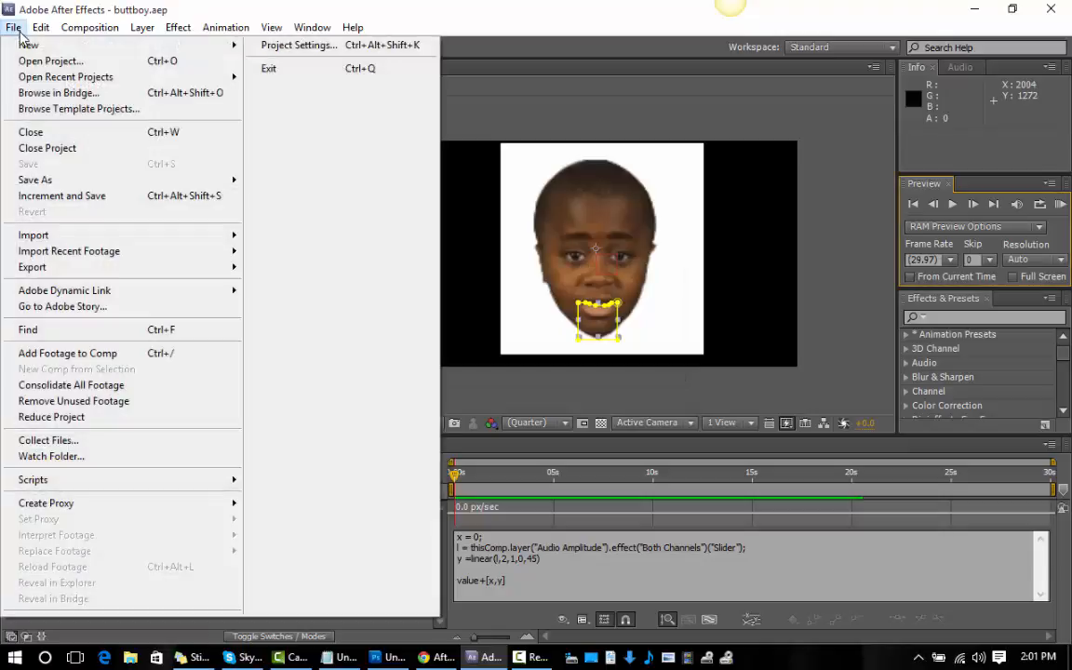
{"action": "left_click", "coordinate": [14, 28]}
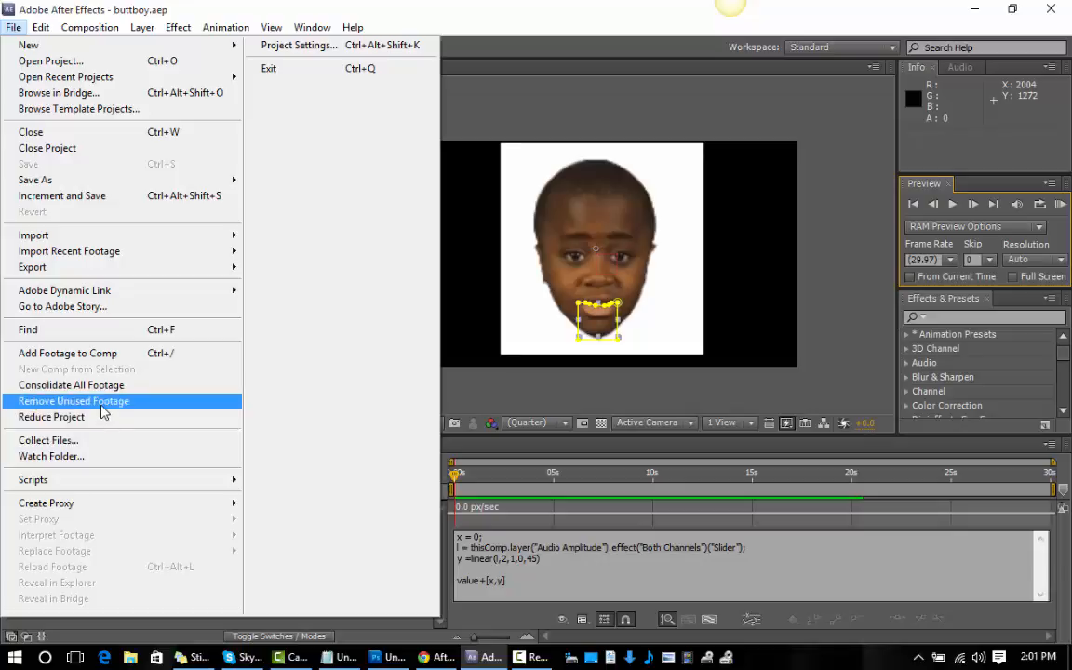
{"action": "left_click", "coordinate": [14, 27]}
{"action": "left_click", "coordinate": [91, 28]}
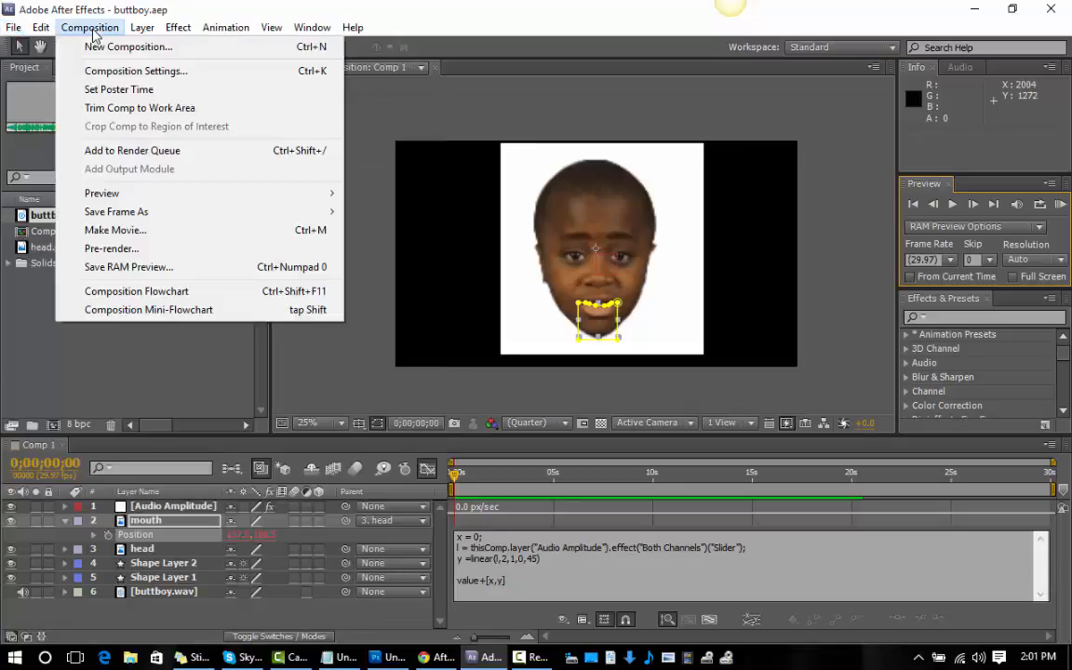
{"action": "left_click", "coordinate": [151, 233]}
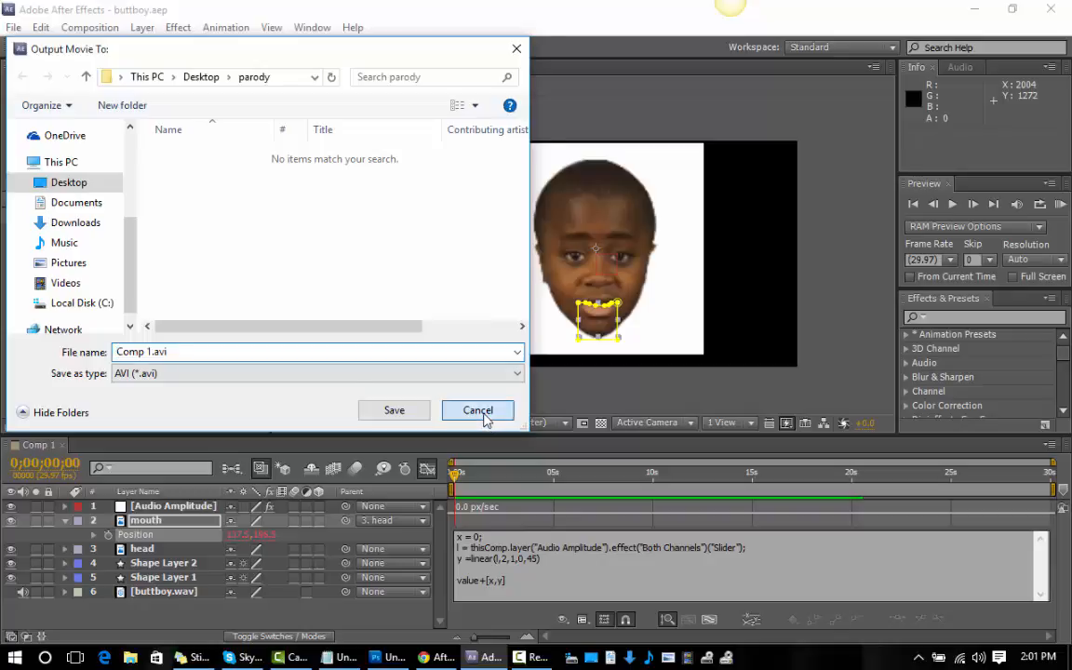
{"action": "left_click", "coordinate": [478, 410]}
Add Comp 1 to the render queue and enable audio output in its output module settings.
{"action": "left_click", "coordinate": [78, 30]}
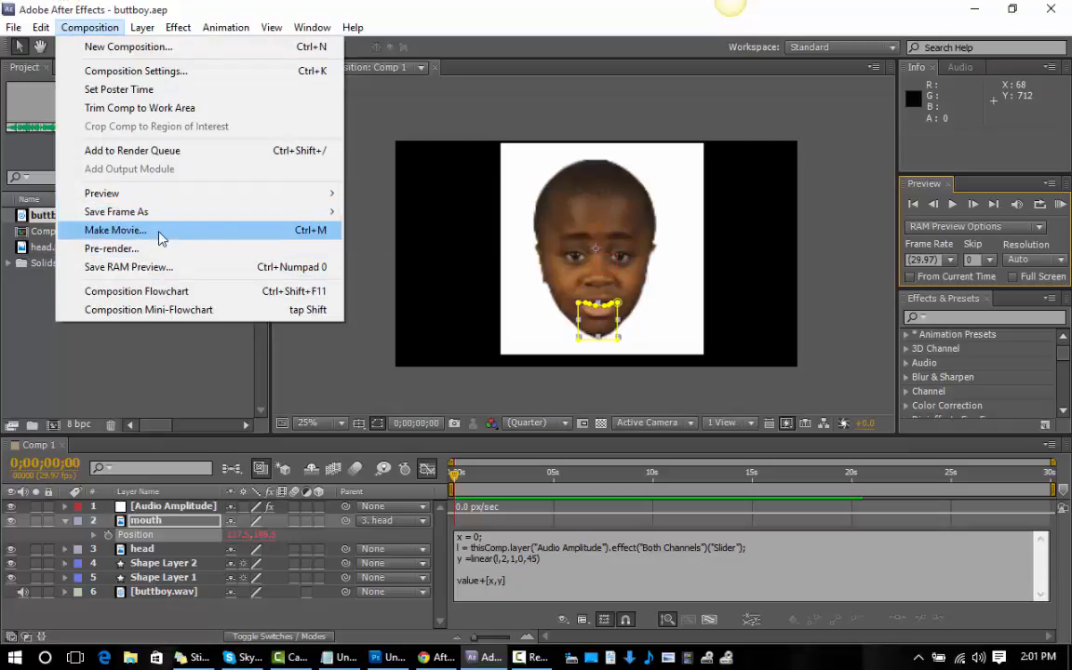
{"action": "left_click", "coordinate": [110, 153]}
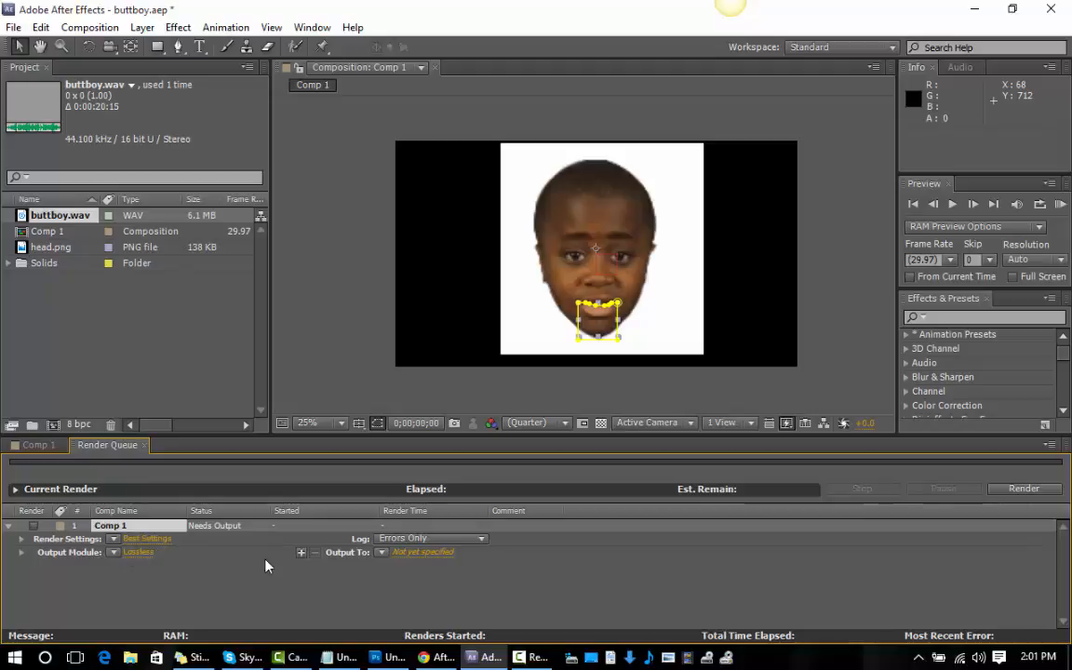
{"action": "left_click", "coordinate": [129, 554]}
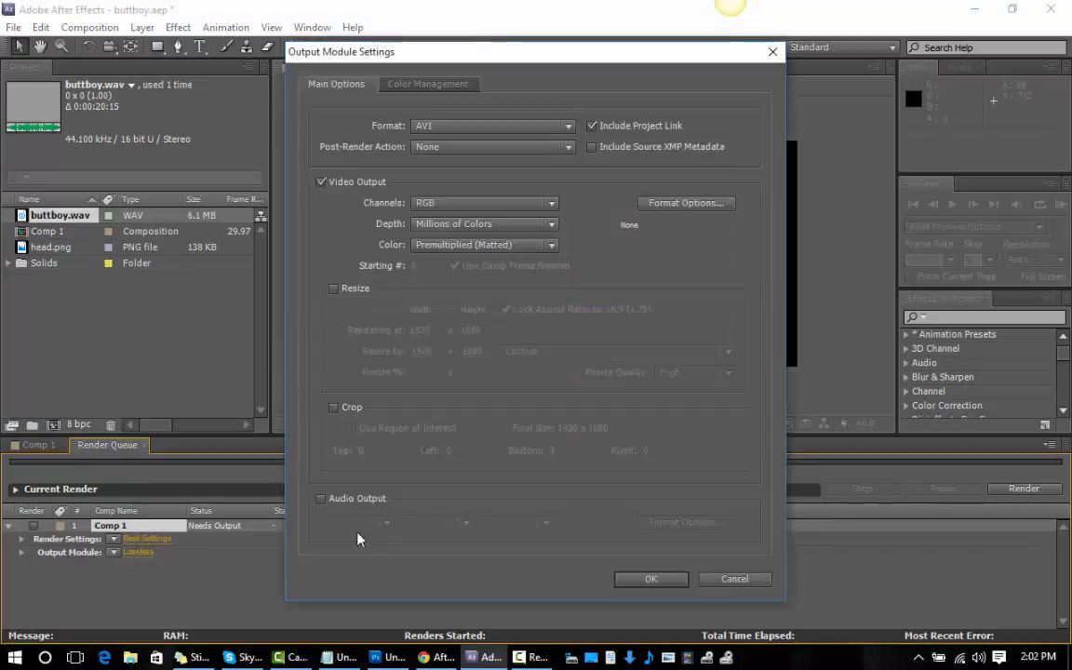
{"action": "left_click", "coordinate": [322, 500]}
{"action": "left_click", "coordinate": [644, 579]}
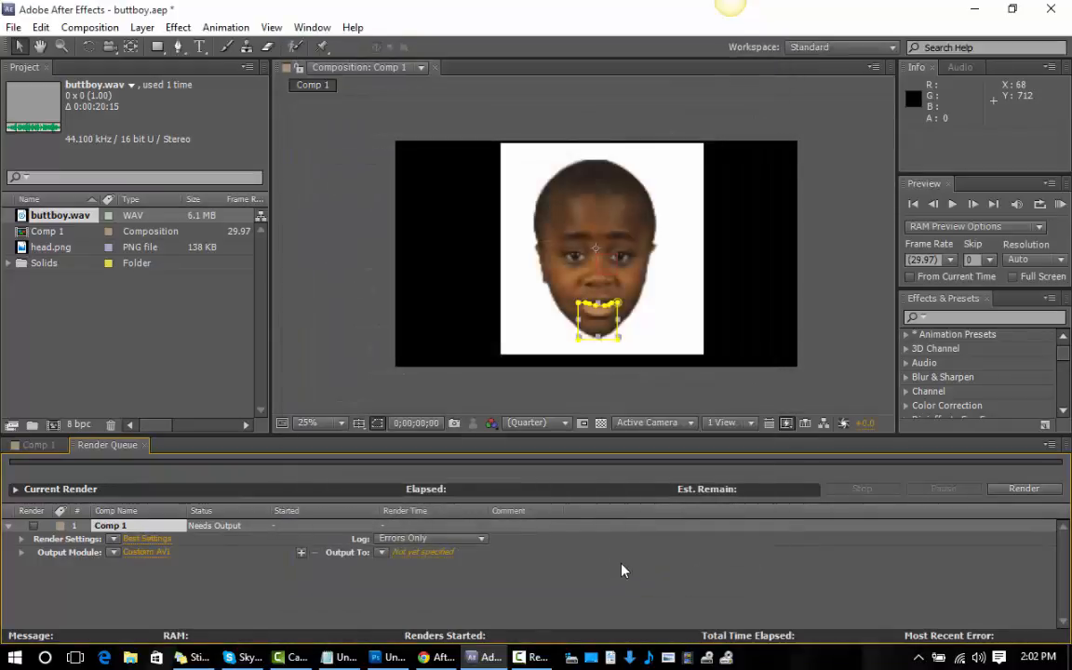
Set Comp 1's render output file to buttboy.avi in the parody folder and start the render.
{"action": "left_click", "coordinate": [1011, 491]}
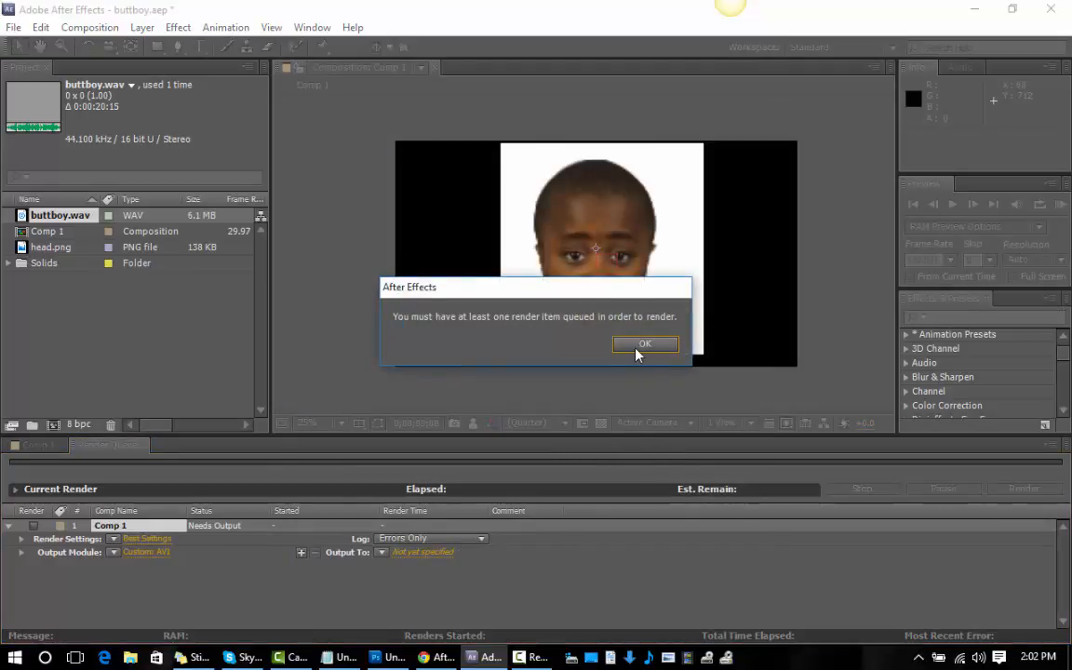
{"action": "left_click", "coordinate": [641, 347]}
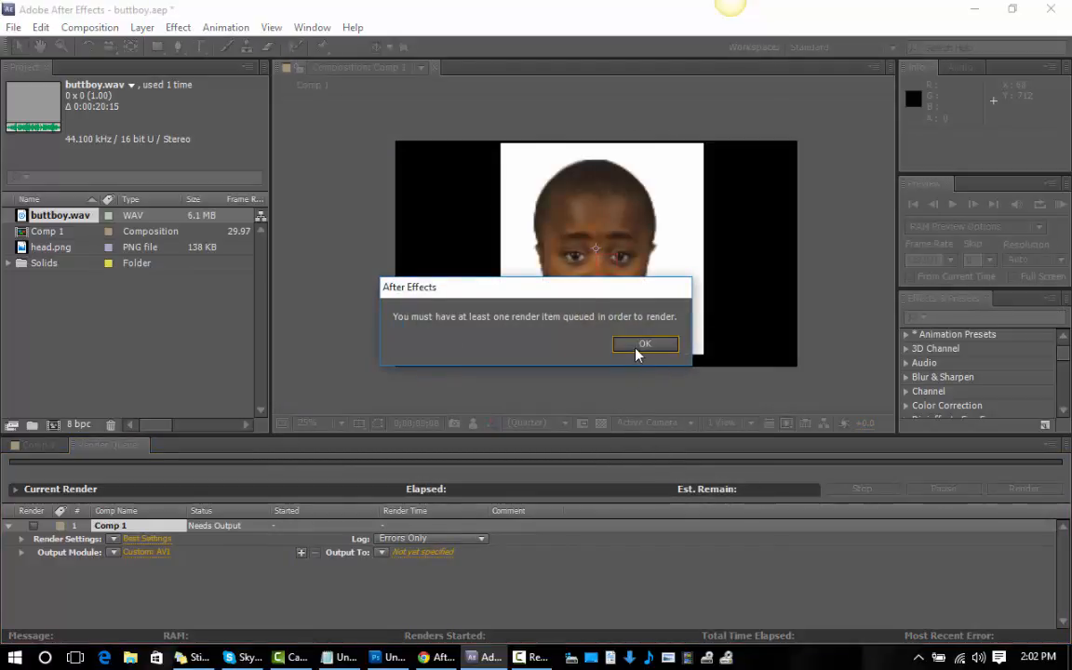
{"action": "left_click", "coordinate": [423, 552]}
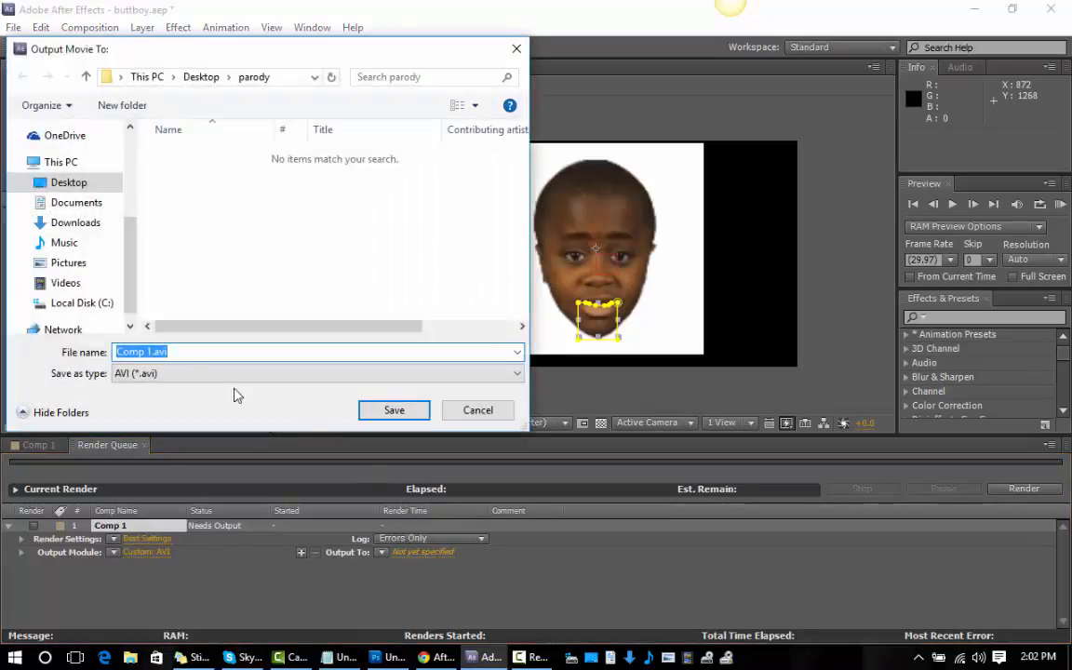
{"action": "left_click_drag", "start_coordinate": [153, 356], "coordinate": [105, 357]}
{"action": "type", "text": "buttb"}
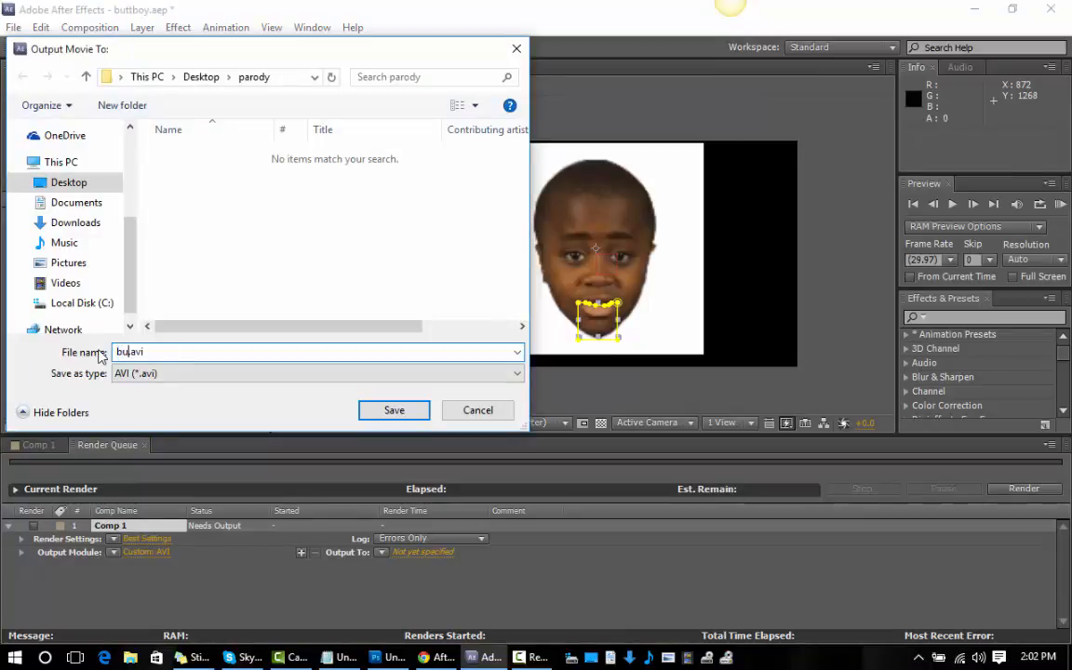
{"action": "type", "text": "oy"}
{"action": "left_click", "coordinate": [385, 410]}
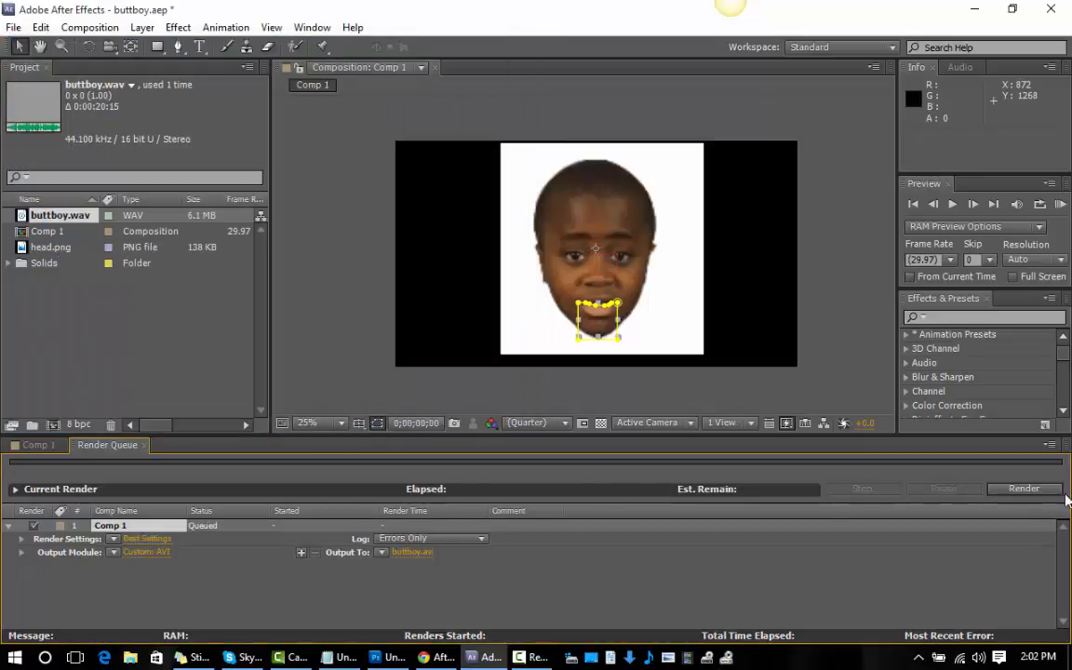
{"action": "left_click", "coordinate": [1024, 489]}
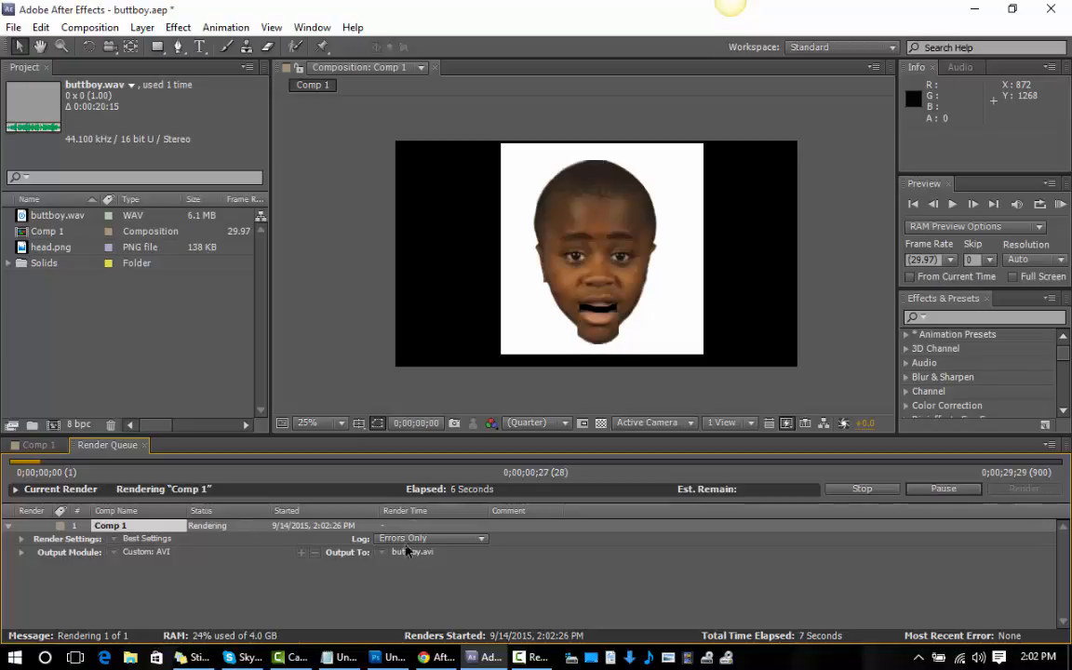
Switch to the Notepad notes and add the line "import wav file" below the line about changing the pixel values.
{"action": "left_click", "coordinate": [330, 659]}
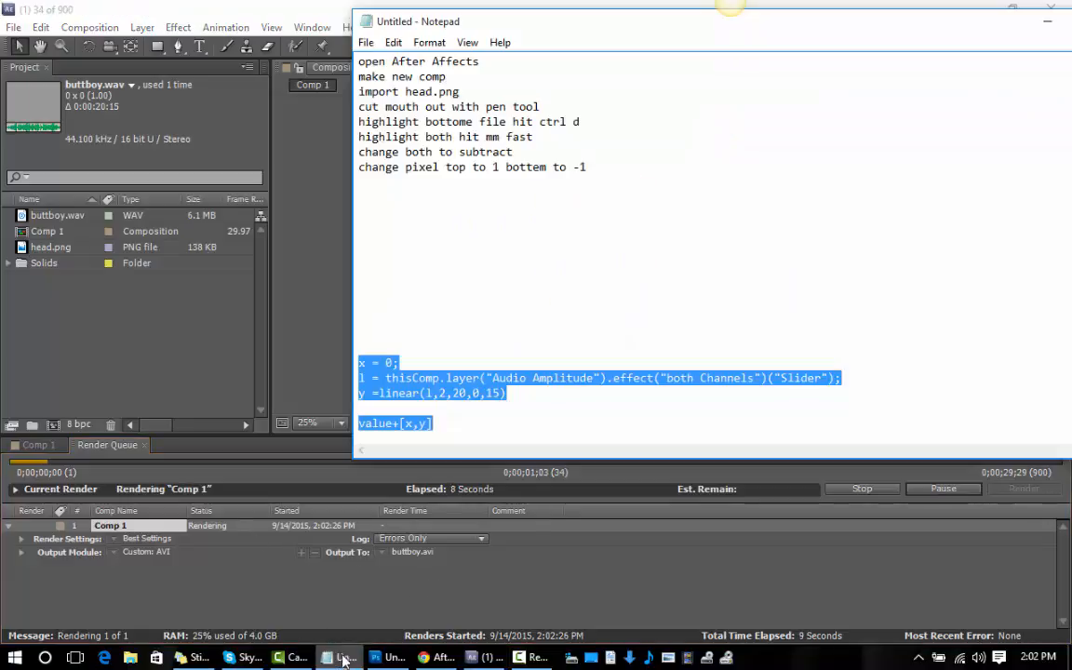
{"action": "left_click", "coordinate": [380, 167]}
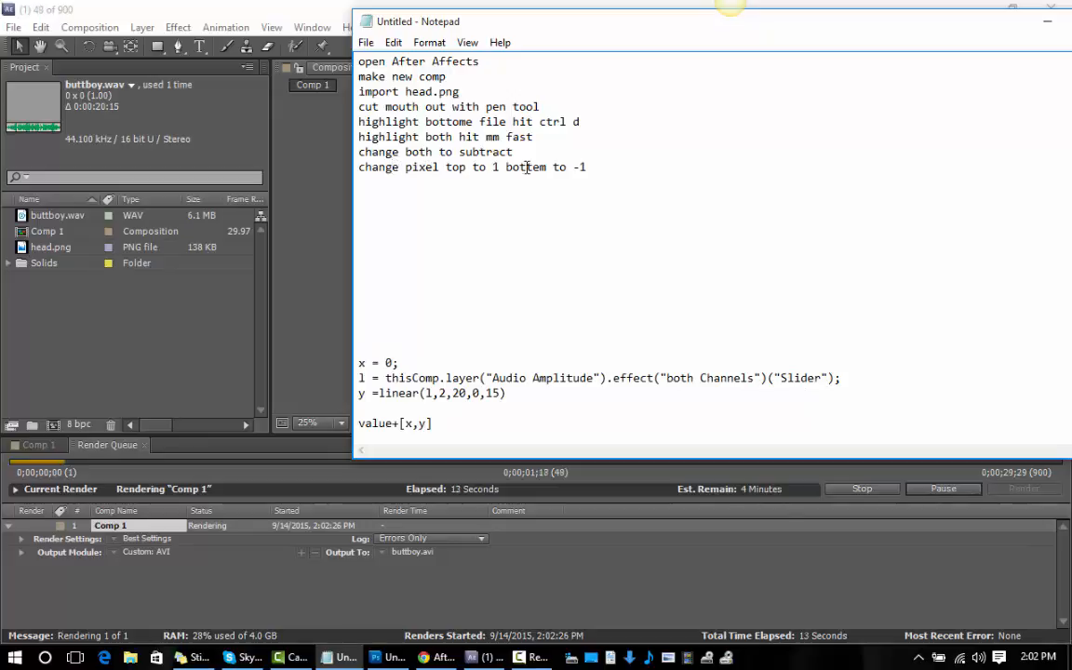
{"action": "left_click", "coordinate": [603, 165]}
{"action": "key", "text": "Return"}
{"action": "type", "text": "impo"}
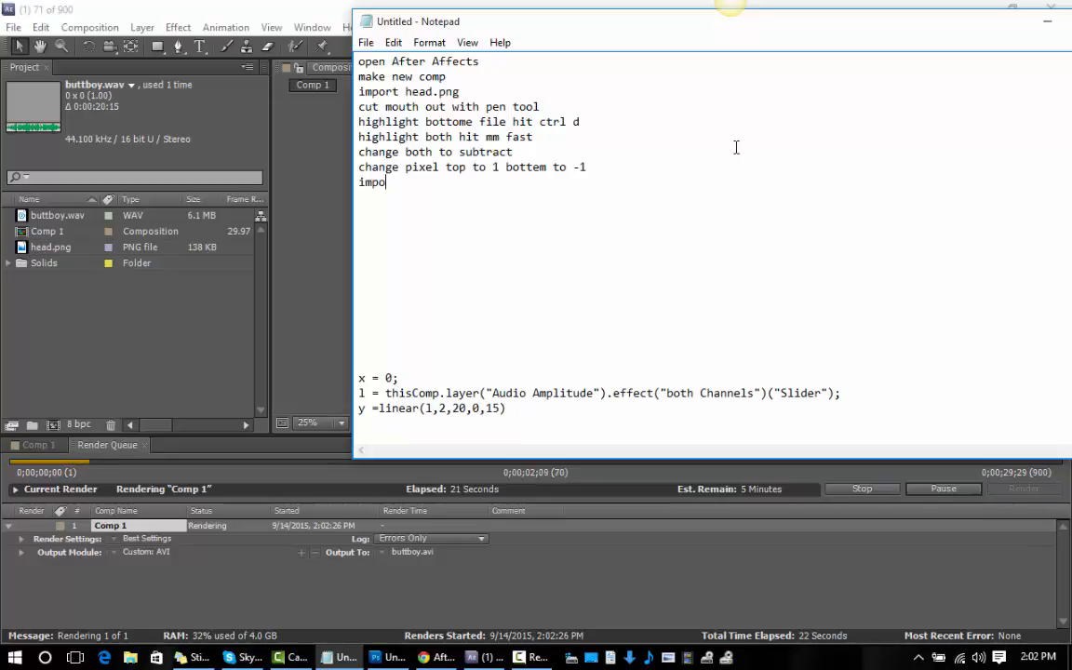
{"action": "scroll", "coordinate": [732, 145], "scroll_direction": "up", "scroll_amount": 1}
{"action": "type", "text": "rt"}
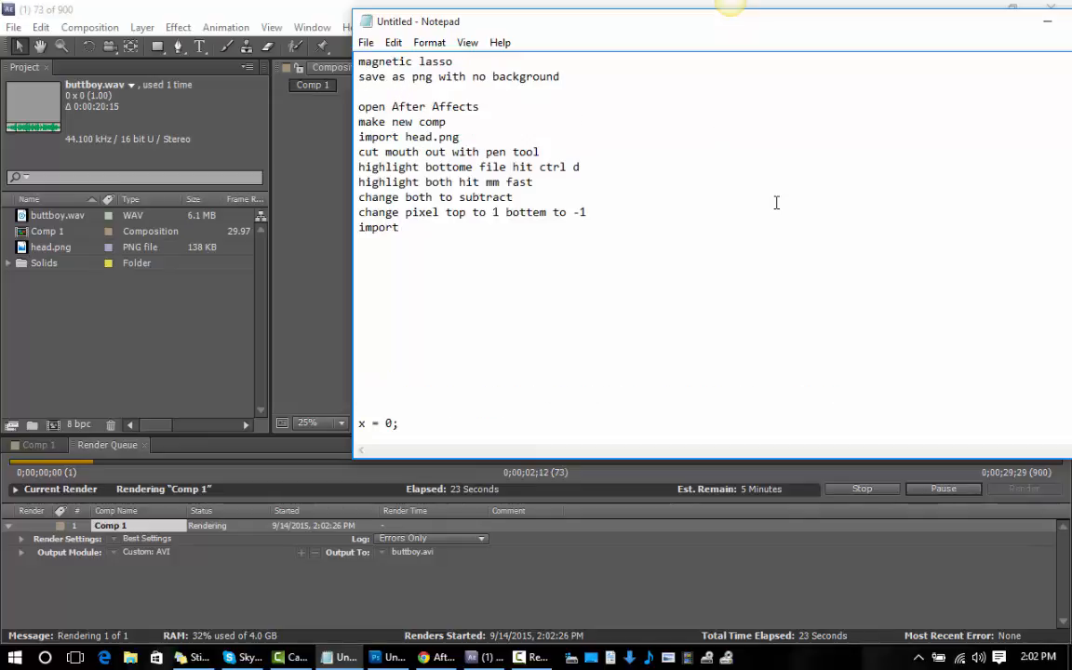
{"action": "type", "text": " wav file"}
{"action": "key", "text": "Return"}
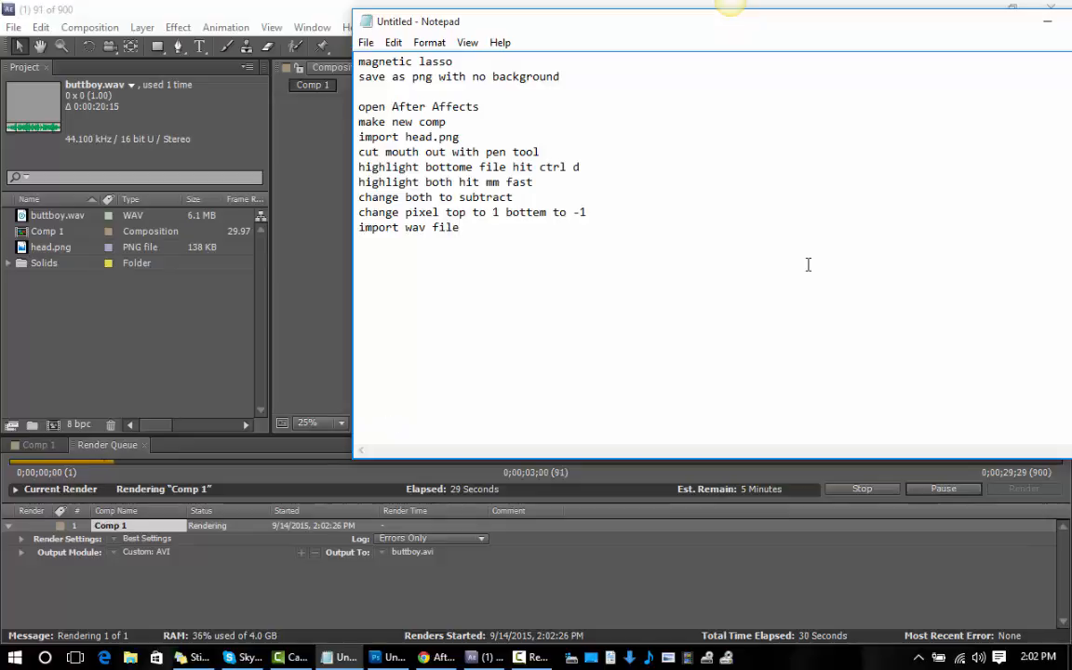
Add the line "move to bottom left bottom of list" to the notes.
{"action": "type", "text": "mover"}
{"action": "key", "text": "BackSpace"}
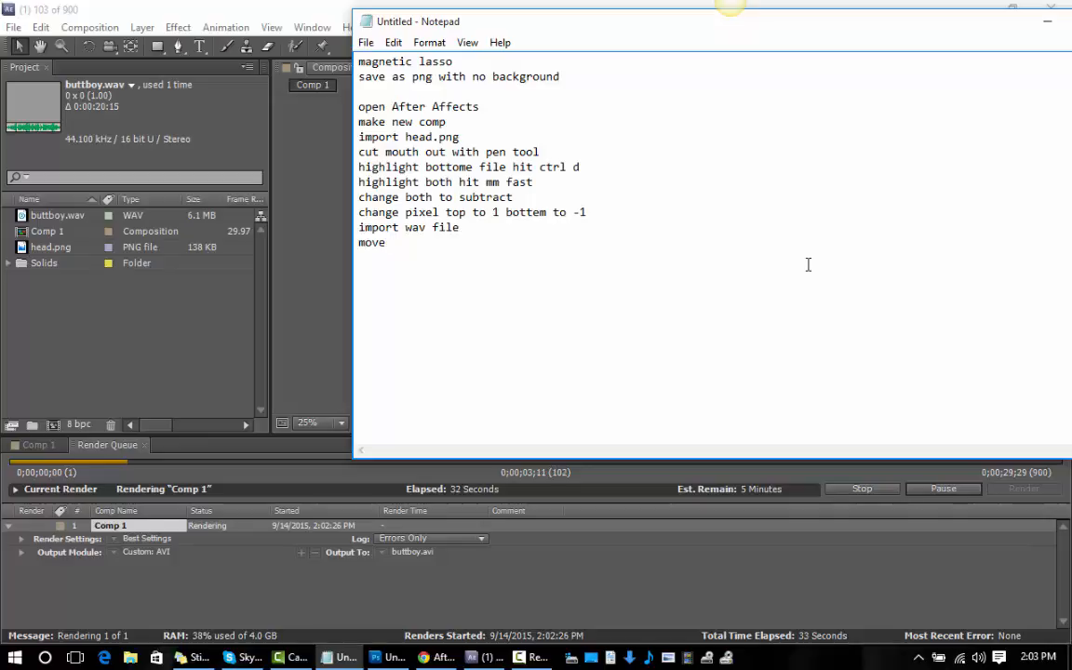
{"action": "type", "text": "to bottom l"}
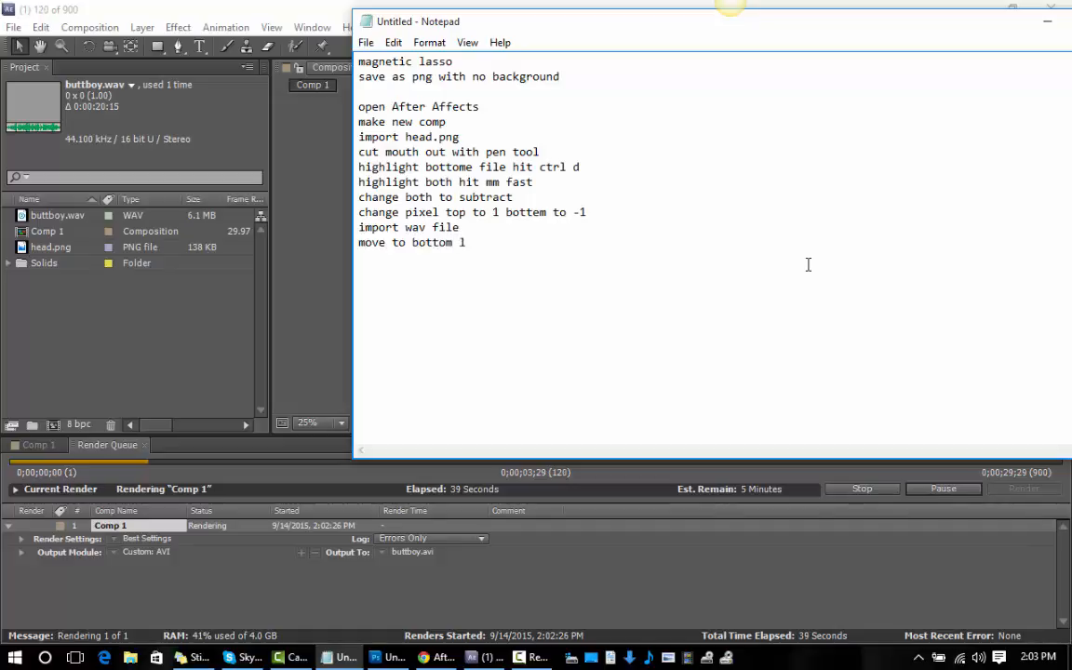
{"action": "type", "text": "rft"}
{"action": "scroll", "coordinate": [808, 265], "scroll_direction": "down", "scroll_amount": 1}
{"action": "key", "text": "BackSpace"}
{"action": "key", "text": "BackSpace"}
{"action": "key", "text": "BackSpace"}
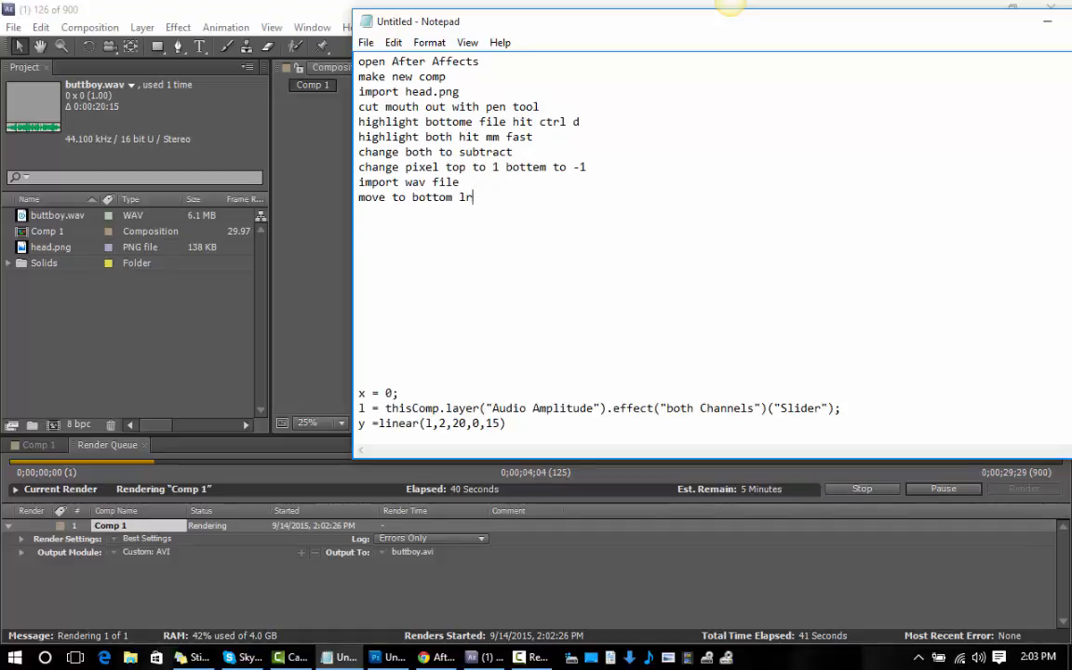
{"action": "type", "text": "eft bottom o"}
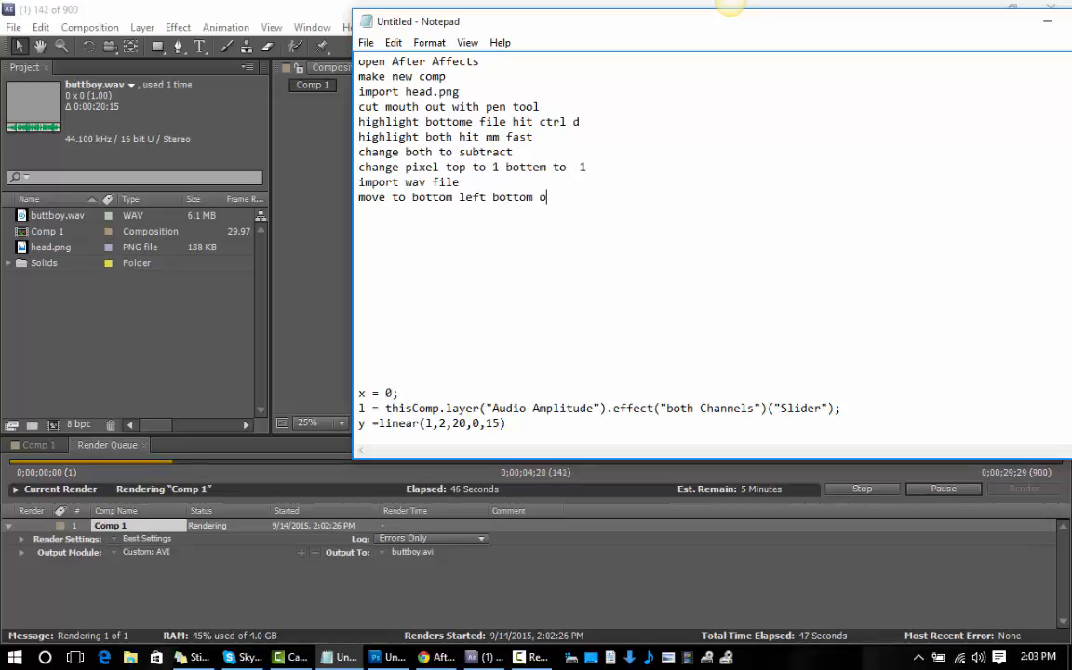
{"action": "type", "text": "f list"}
{"action": "key", "text": "Return"}
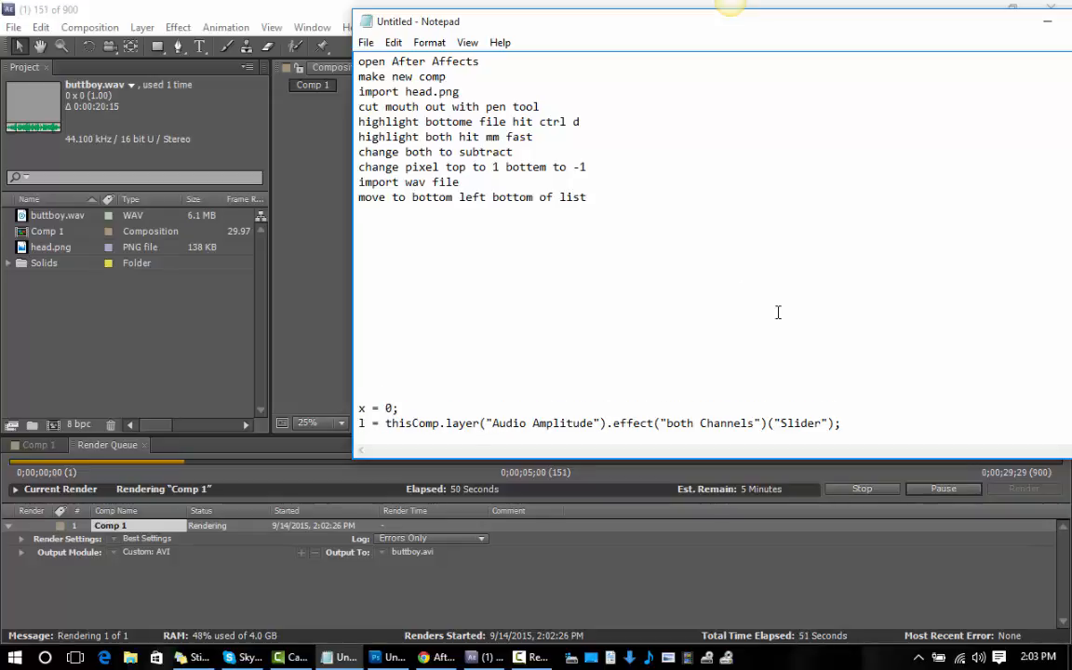
Begin the following line of the notes with "choose animation and select".
{"action": "scroll", "coordinate": [778, 311], "scroll_direction": "up", "scroll_amount": 1}
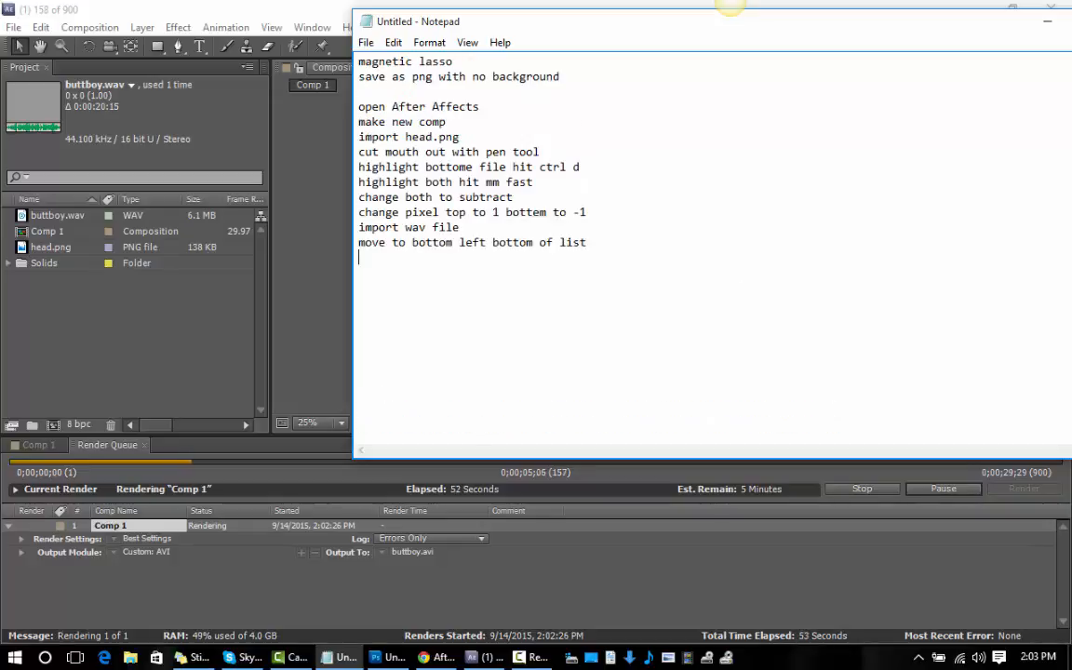
{"action": "type", "text": "choose ani"}
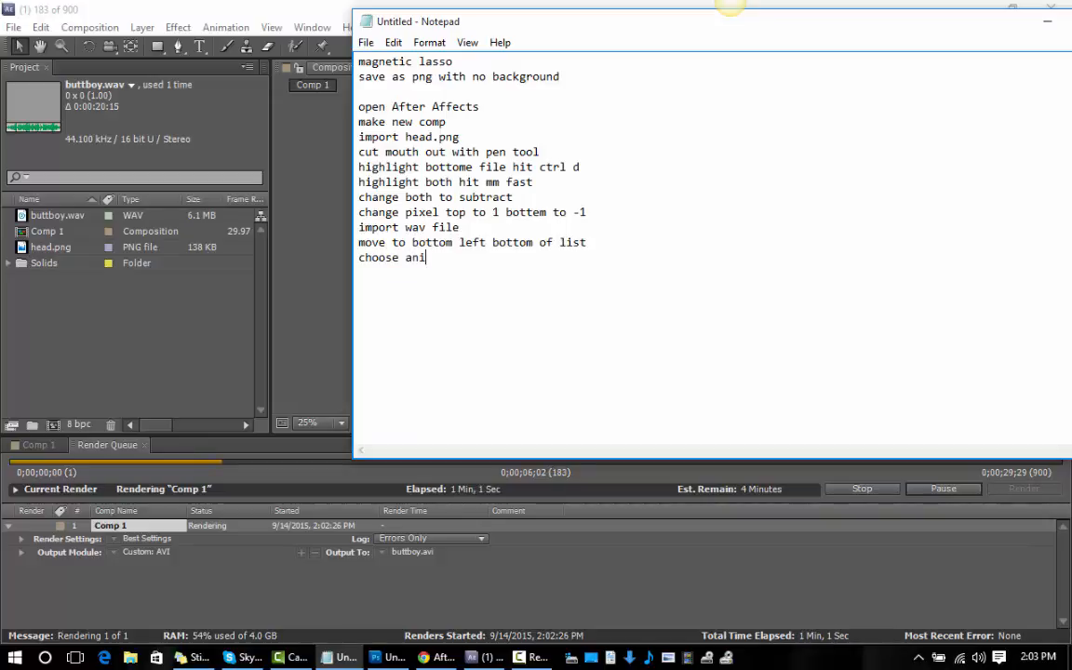
{"action": "type", "text": "mation "}
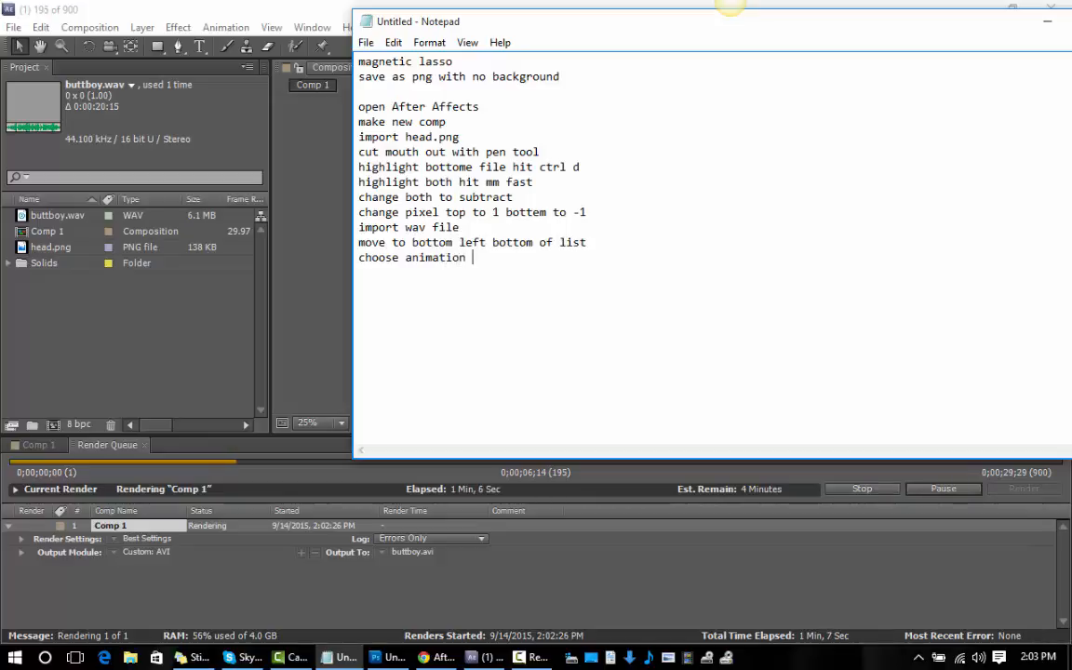
{"action": "type", "text": "and sel"}
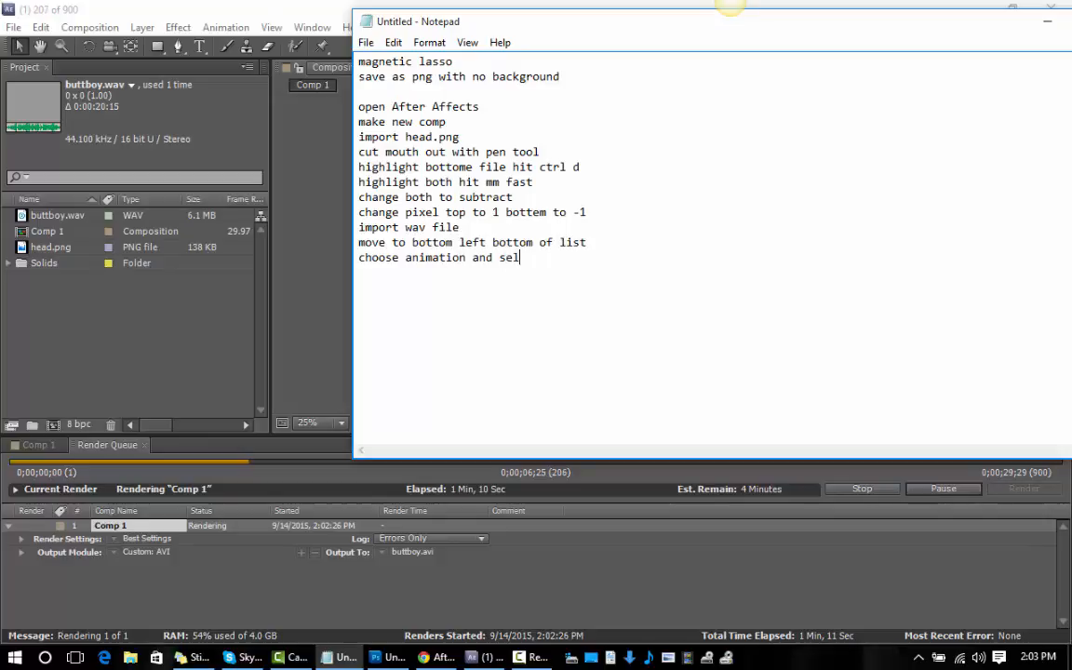
{"action": "type", "text": "ect"}
Check the animation commands in After Effects and extend the unfinished Notepad line with "keyframe assistate".
{"action": "left_click", "coordinate": [207, 29]}
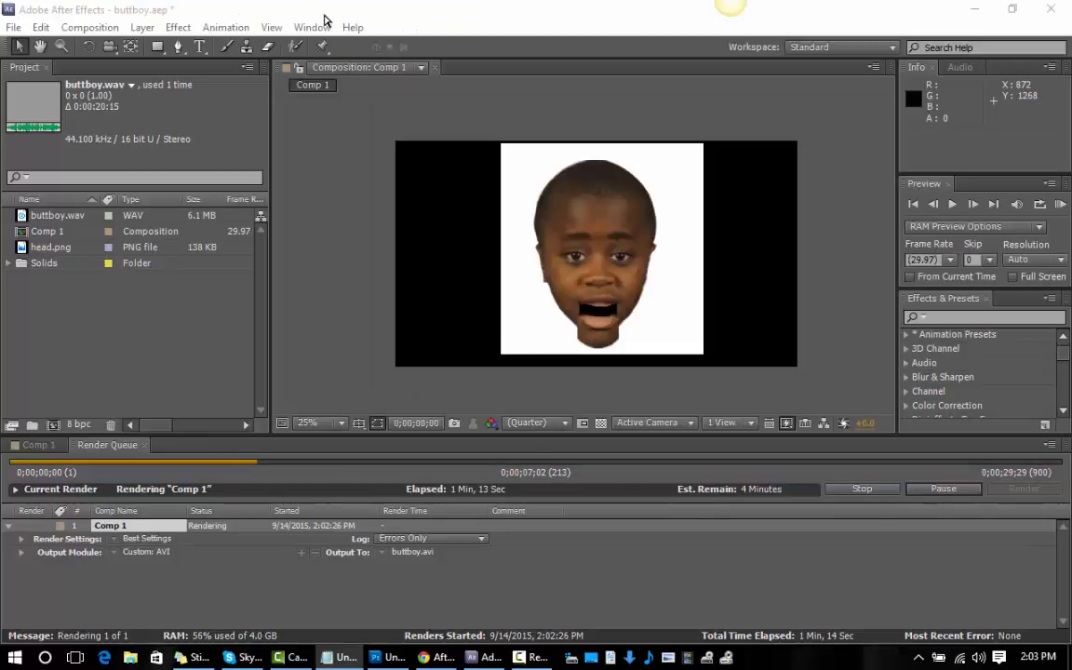
{"action": "left_click", "coordinate": [228, 30]}
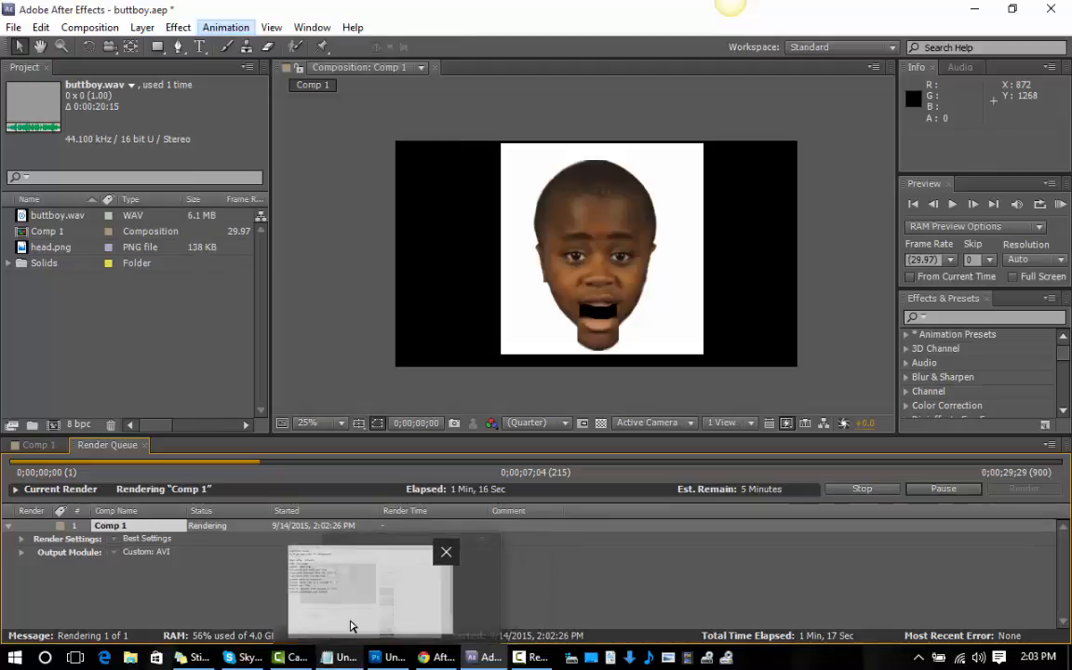
{"action": "left_click", "coordinate": [337, 653]}
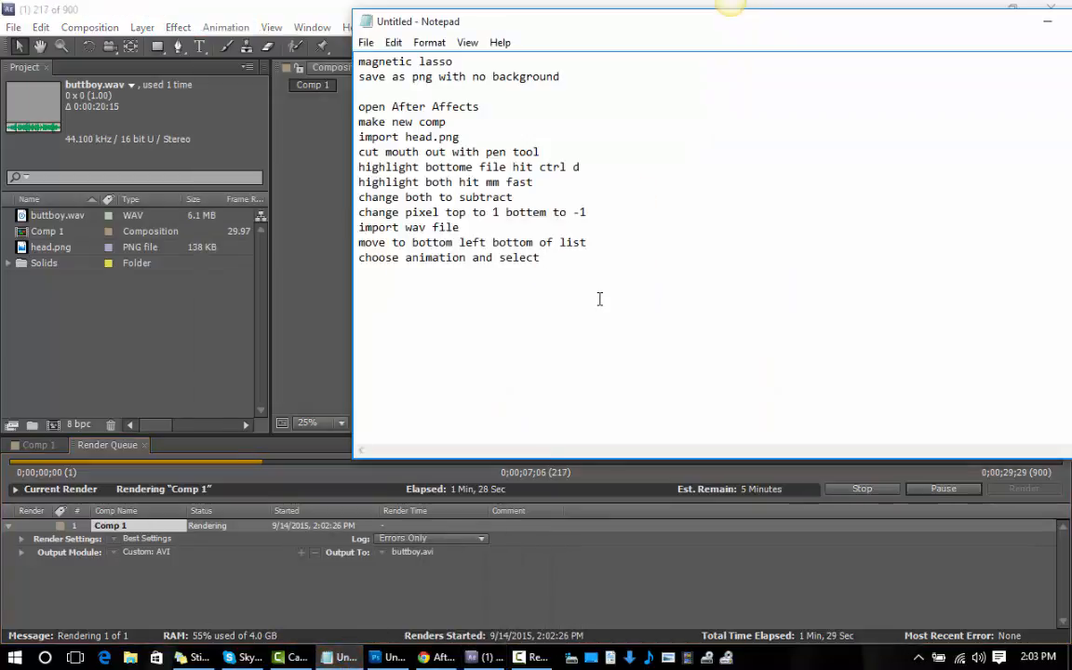
{"action": "type", "text": "key"}
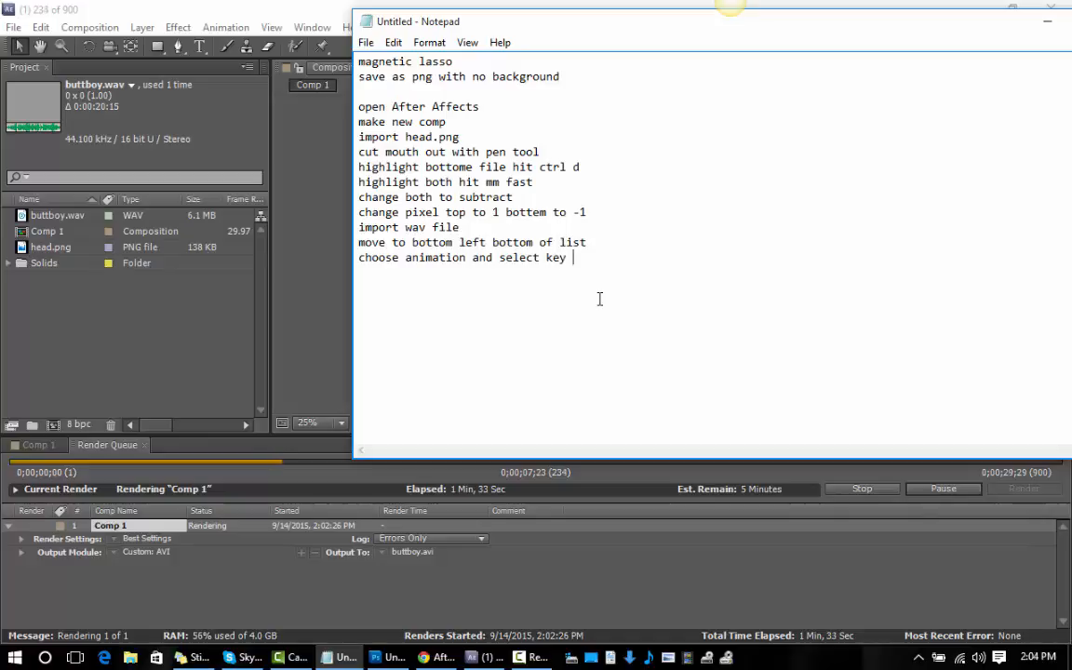
{"action": "key", "text": "BackSpace"}
{"action": "type", "text": "frame assis"}
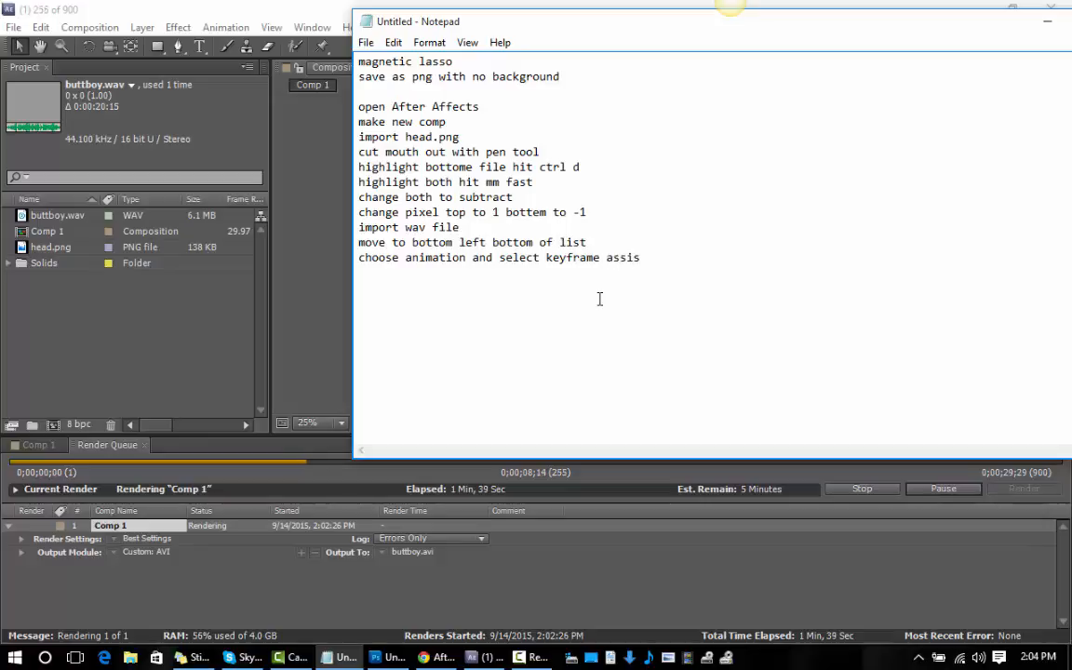
{"action": "type", "text": "tate"}
Check the Keyframe Assistant command's spelling in After Effects and correct the last word of the Notepad line to "assistant".
{"action": "left_click", "coordinate": [223, 28]}
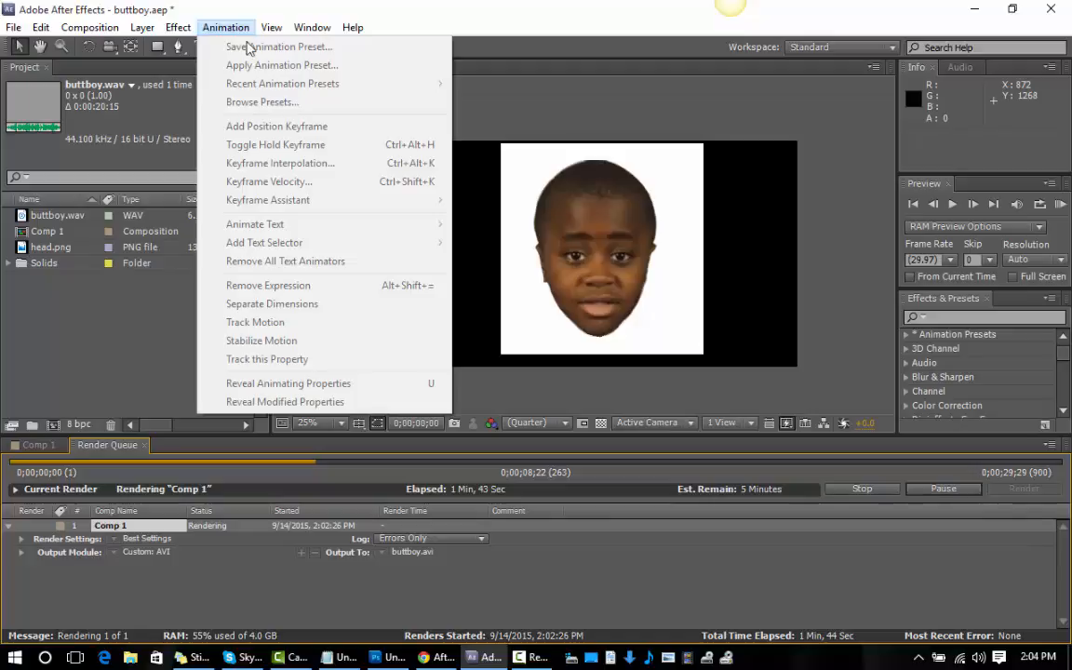
{"action": "left_click", "coordinate": [341, 649]}
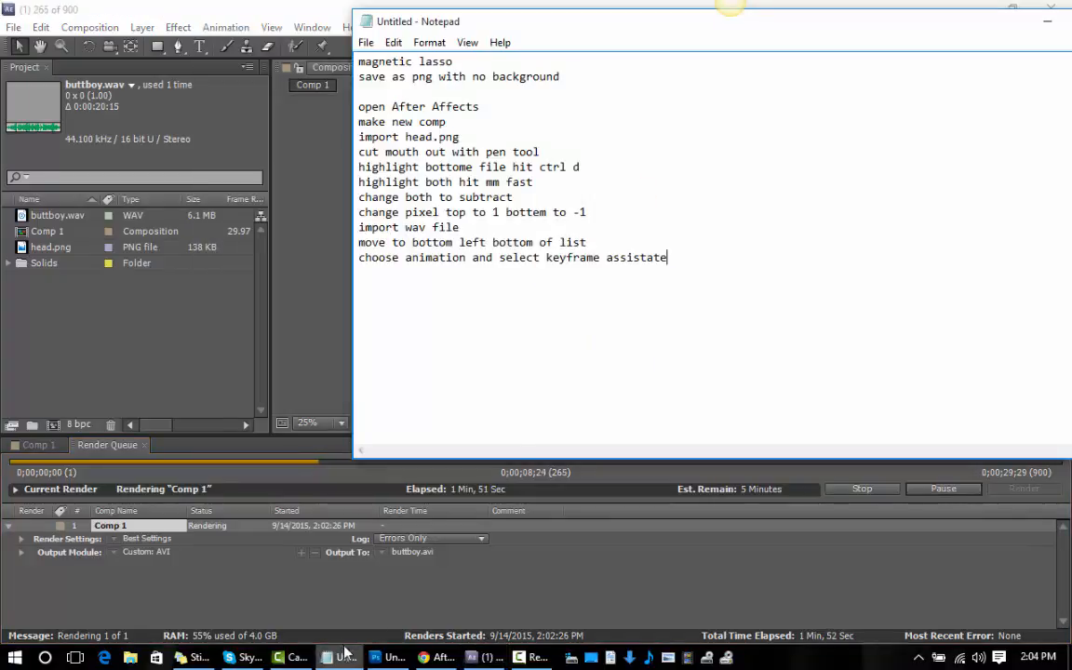
{"action": "key", "text": "BackSpace"}
{"action": "key", "text": "BackSpace"}
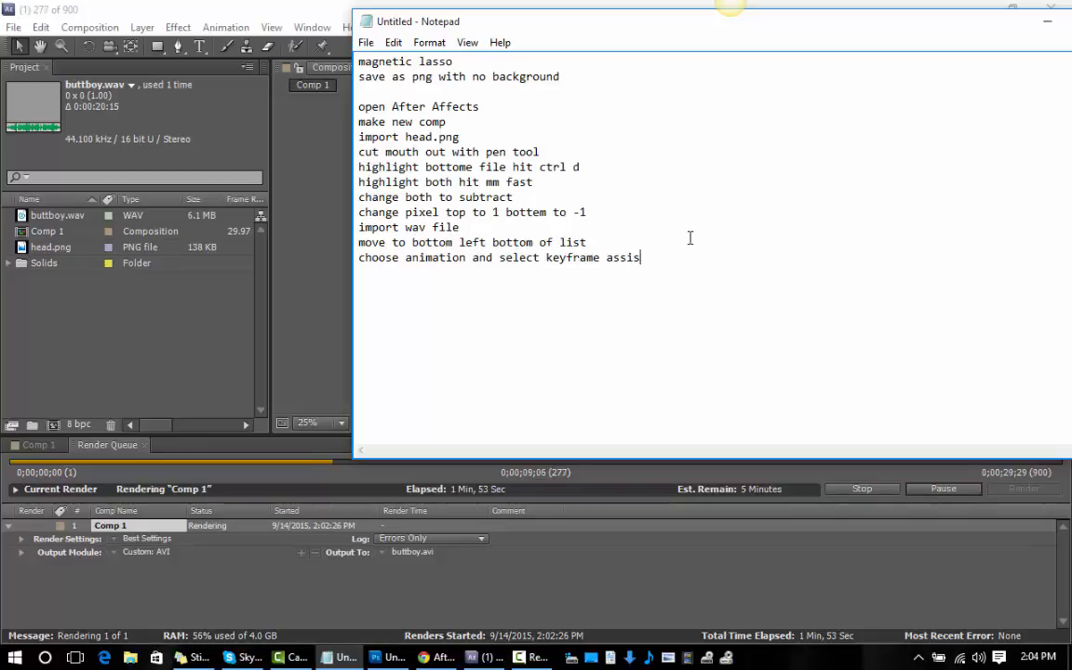
{"action": "type", "text": "tant "}
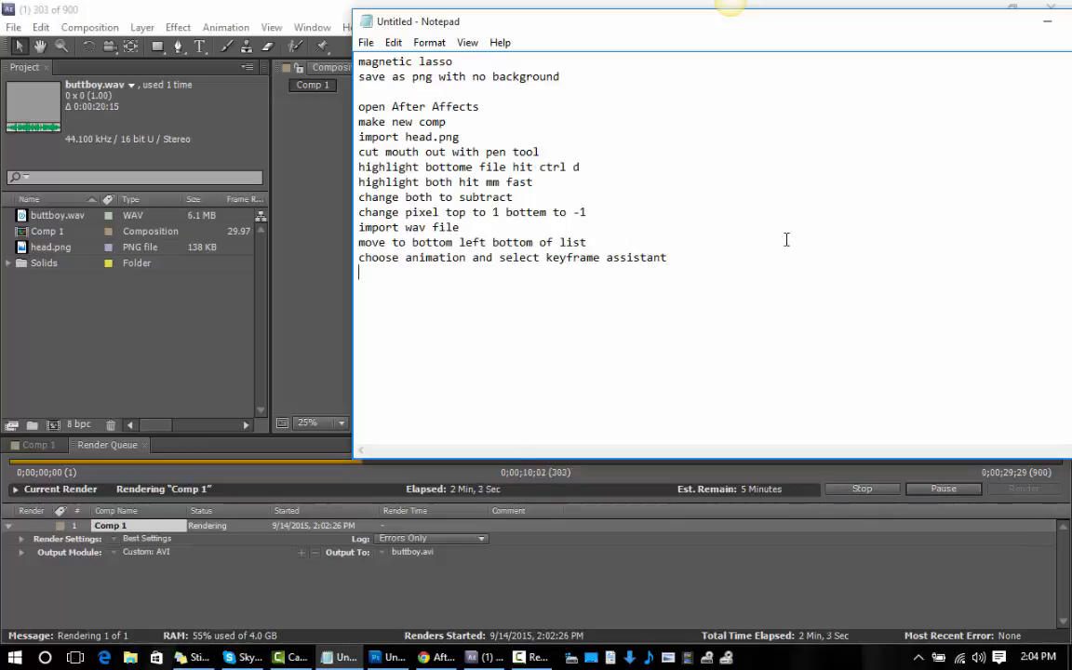
{"action": "type", "text": "choose"}
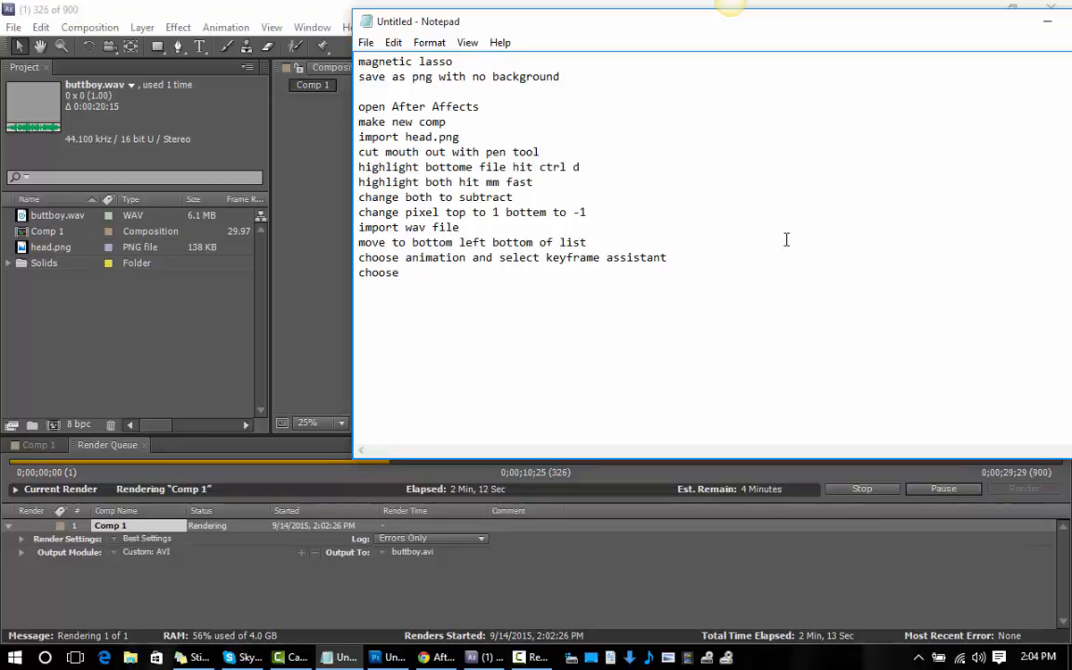
Add the line "choose covert audio to keyframes" to the notes.
{"action": "type", "text": "covert"}
{"action": "type", "text": "adu"}
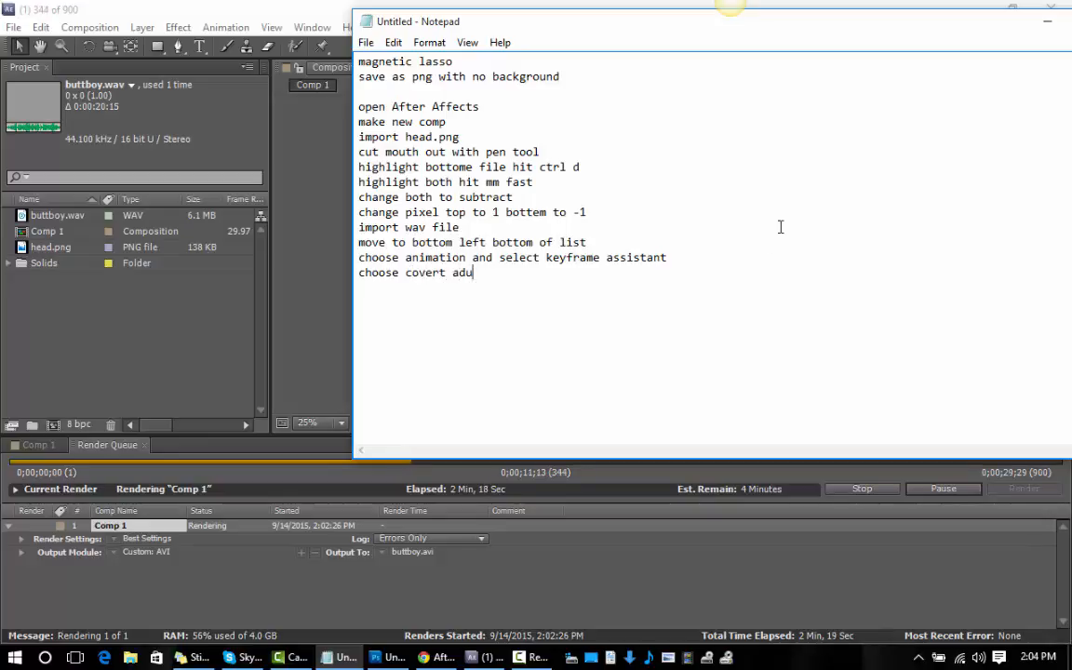
{"action": "key", "text": "BackSpace"}
{"action": "key", "text": "BackSpace"}
{"action": "type", "text": "udio to key"}
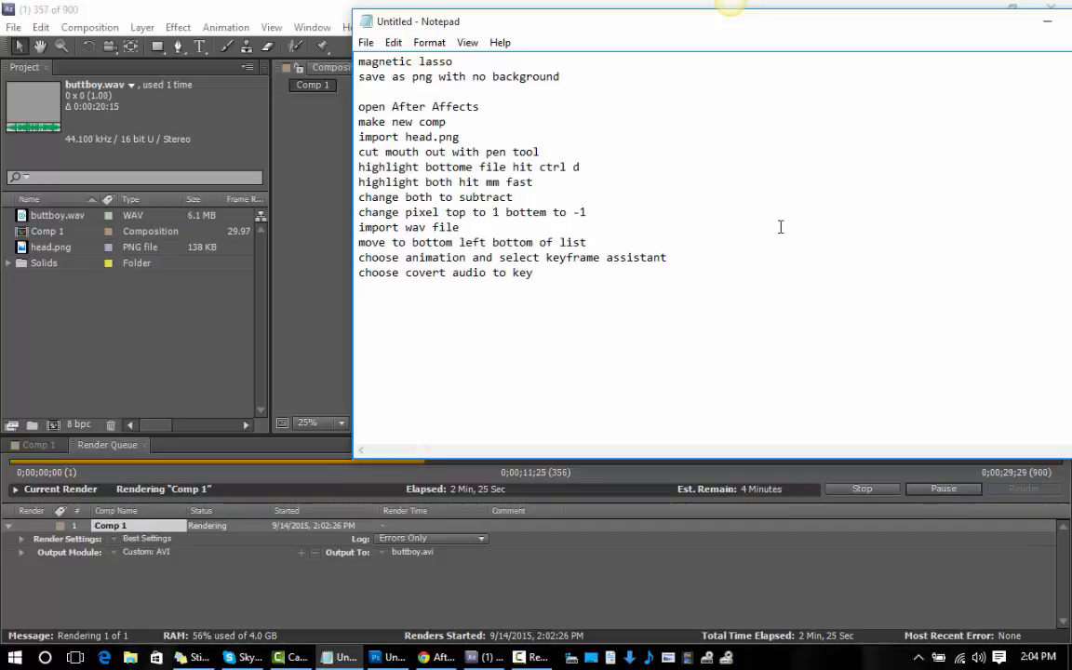
{"action": "type", "text": "frames "}
{"action": "type", "text": "high"}
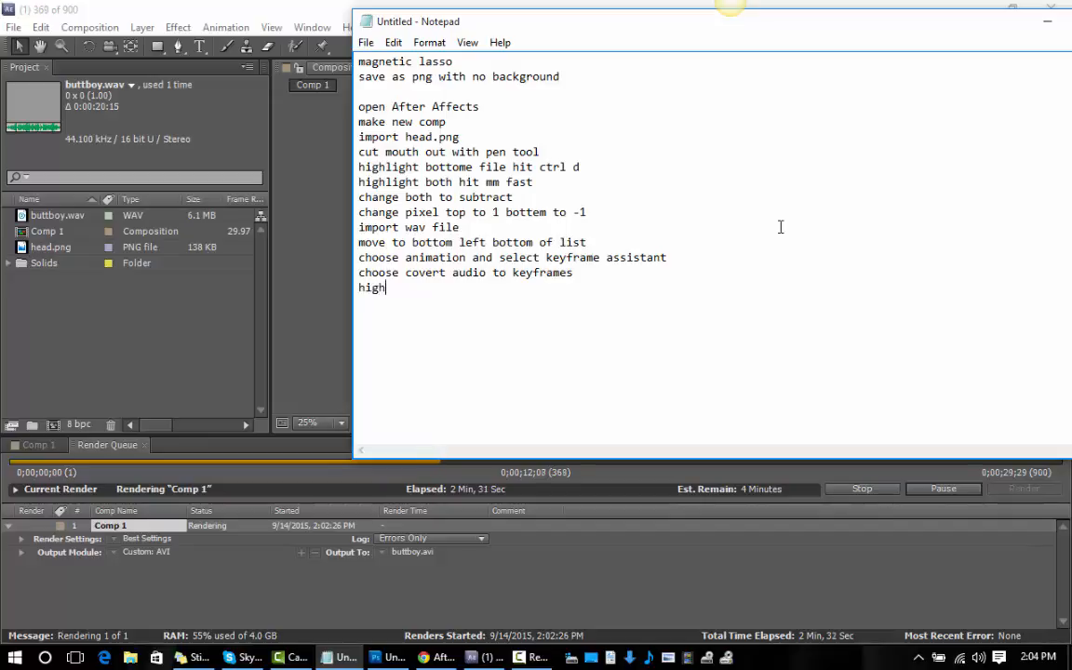
{"action": "type", "text": "light the"}
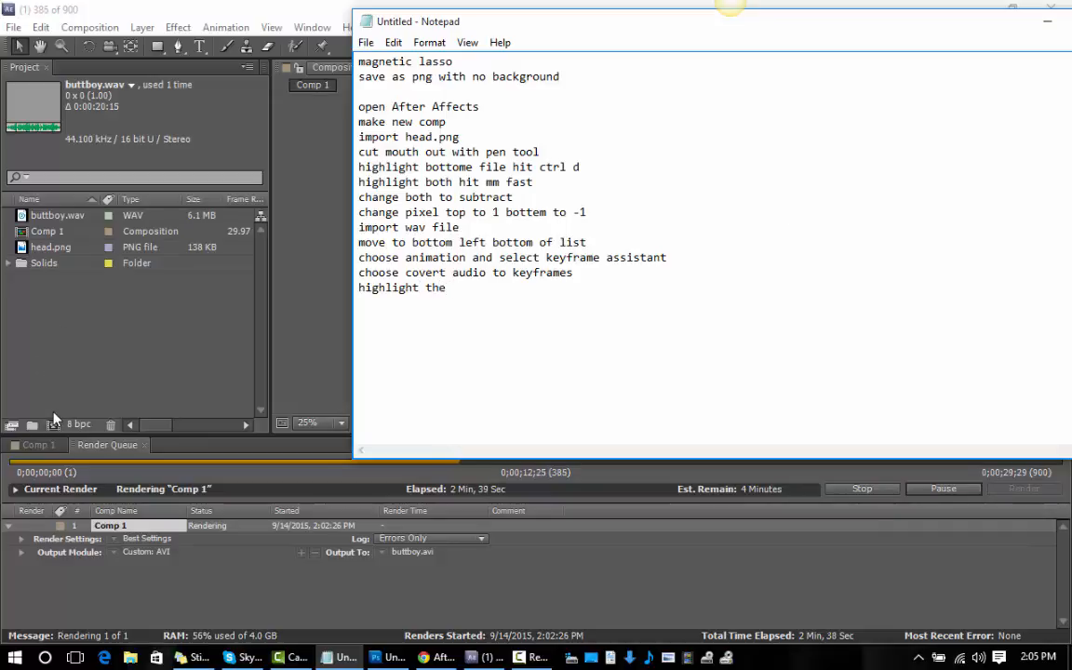
Begin the next line of the notes with "highlight the" and check the layers of Comp 1 in After Effects.
{"action": "left_click", "coordinate": [50, 445]}
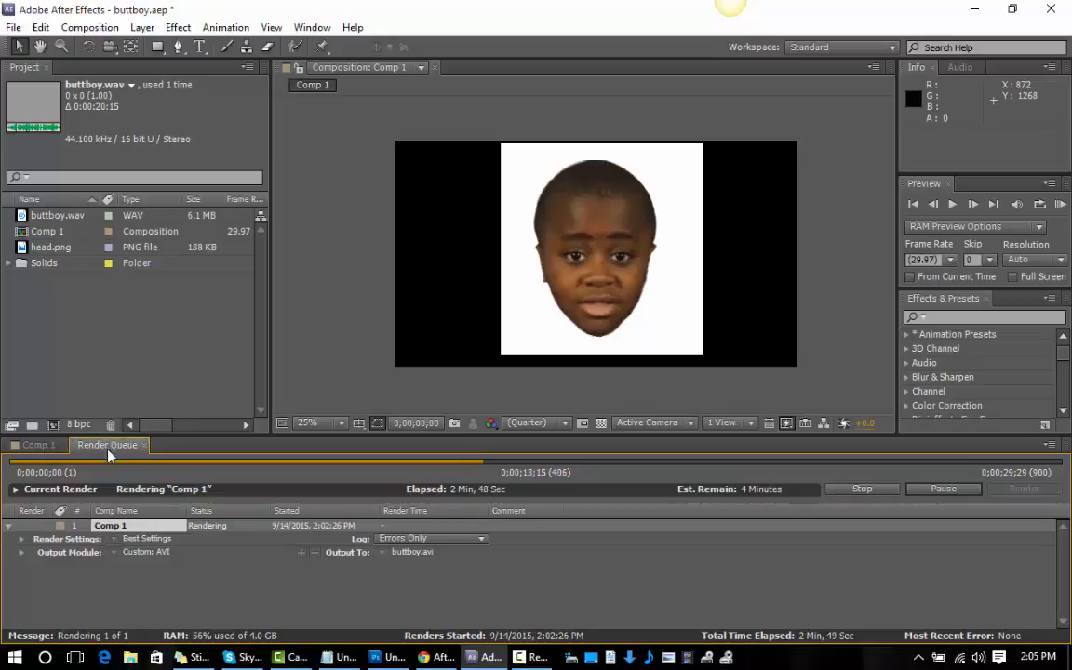
{"action": "left_click", "coordinate": [533, 658]}
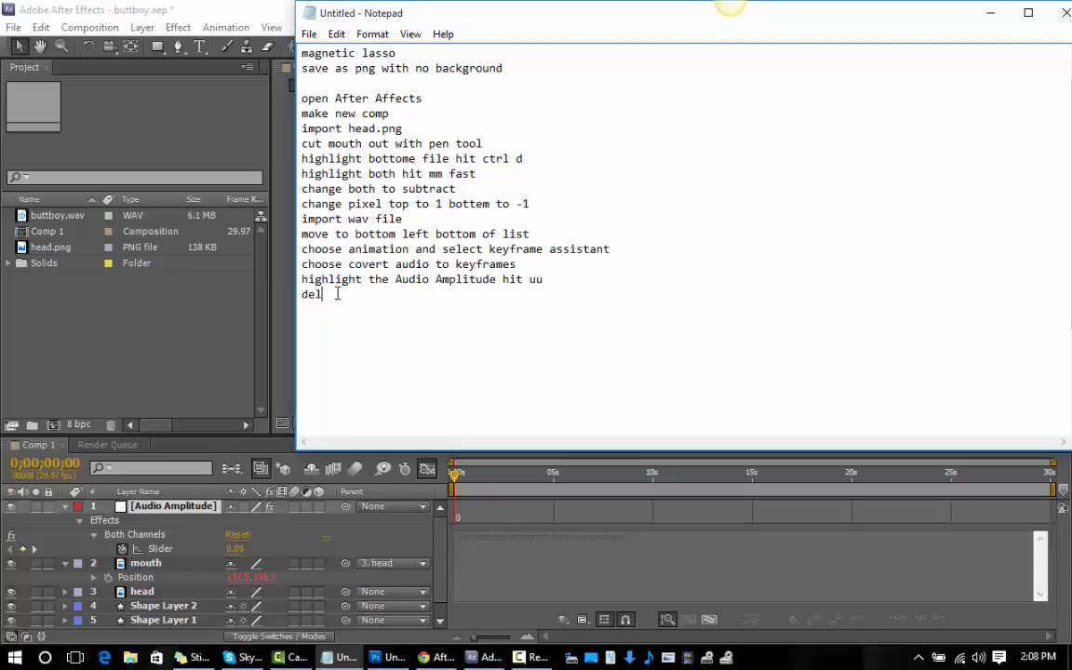
Complete the unfinished last line of the notes so it reads "delete left and right channel".
{"action": "type", "text": "left and rig"}
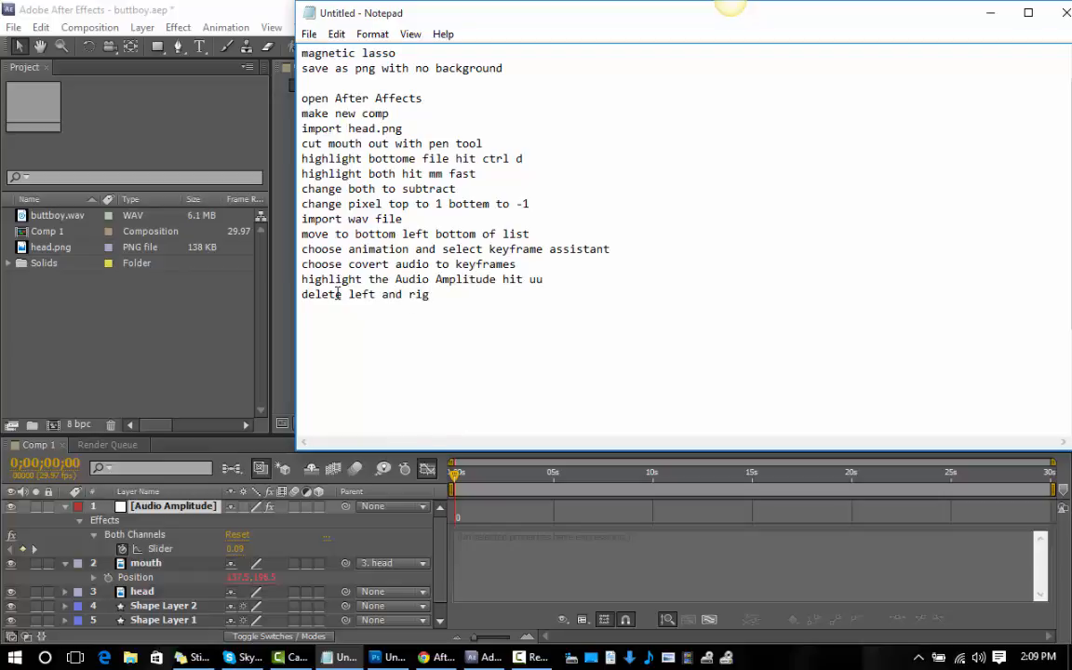
{"action": "type", "text": "ht ch"}
{"action": "type", "text": "annel "}
{"action": "type", "text": "selec"}
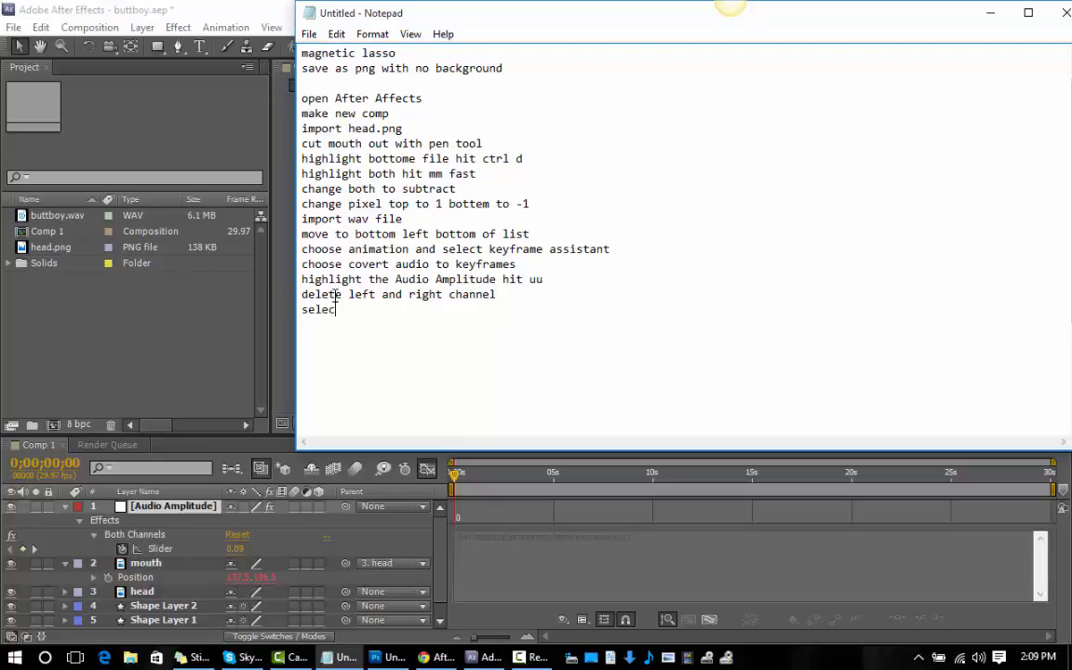
{"action": "type", "text": "t mouth on bottom"}
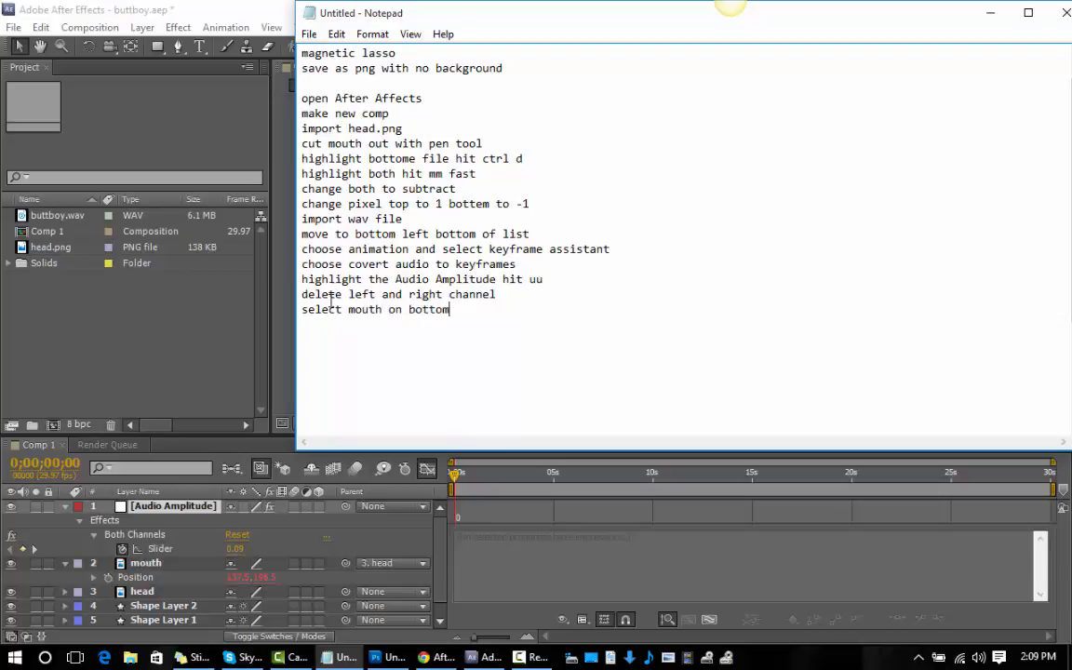
{"action": "type", "text": " list hit p"}
Move the Notepad window aside, look up the Add Expression command in After Effects, and return to the notes.
{"action": "left_click_drag", "start_coordinate": [454, 21], "coordinate": [504, 52]}
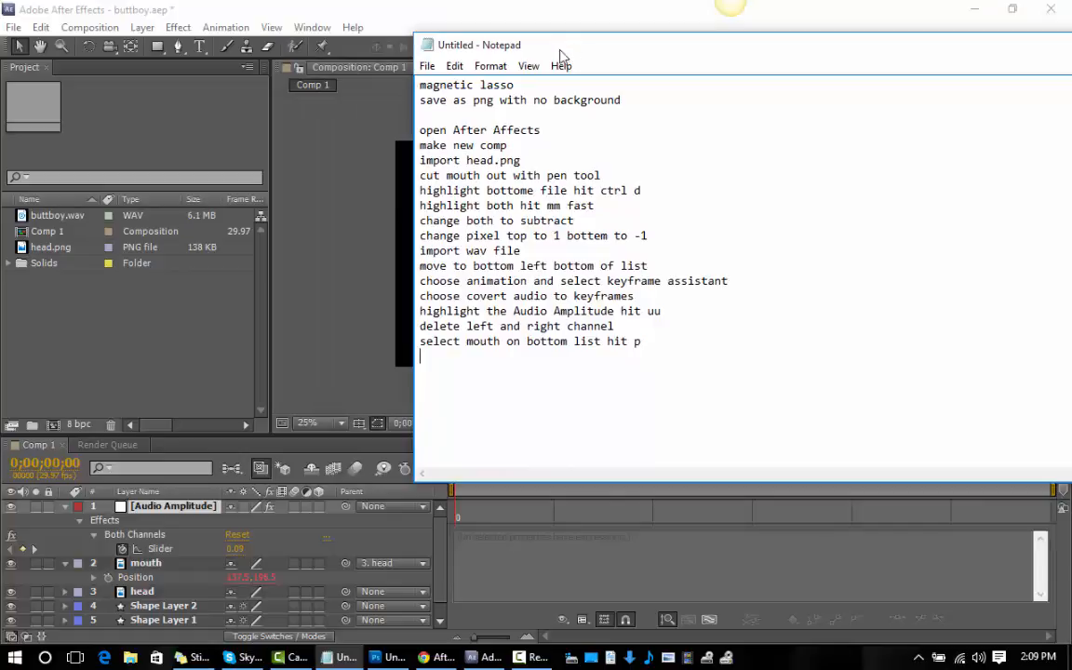
{"action": "left_click", "coordinate": [228, 28]}
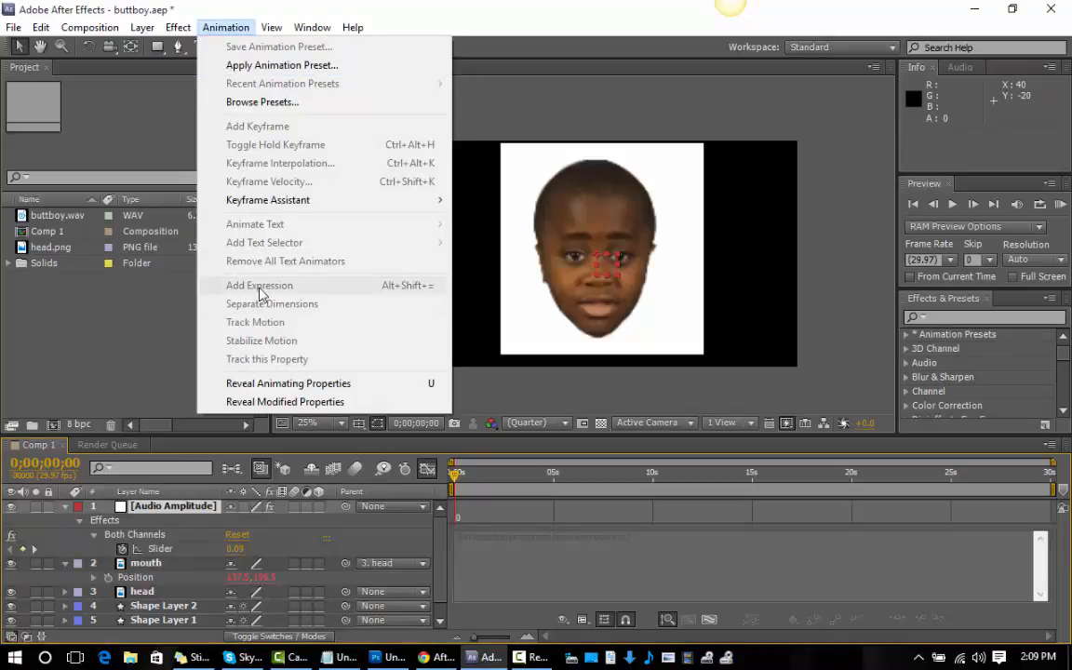
{"action": "left_click", "coordinate": [524, 658]}
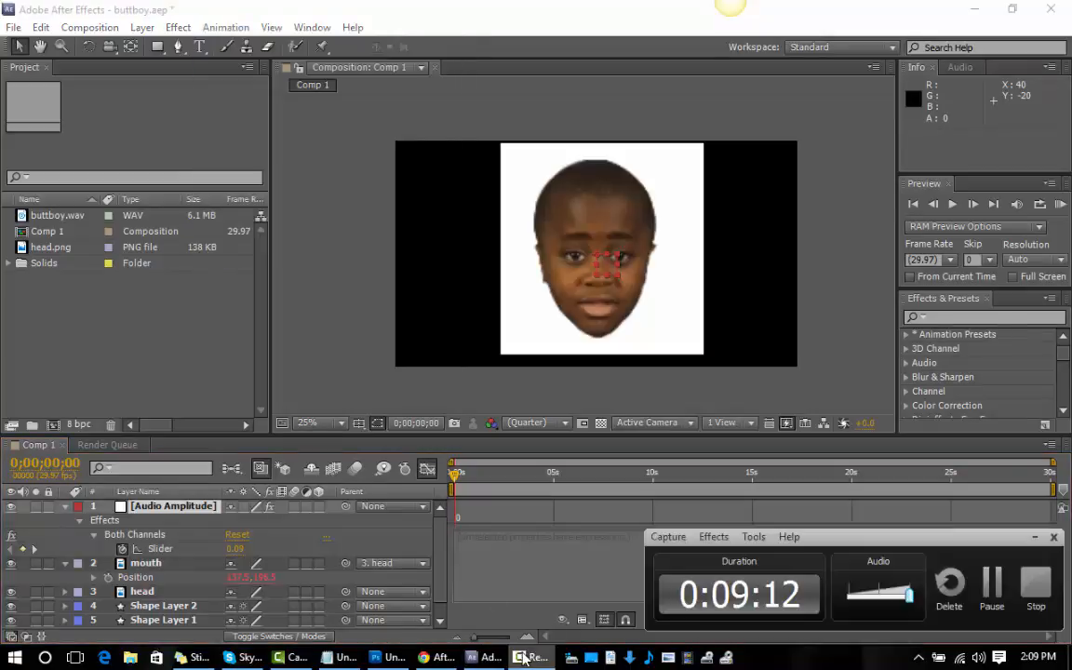
{"action": "left_click", "coordinate": [344, 657]}
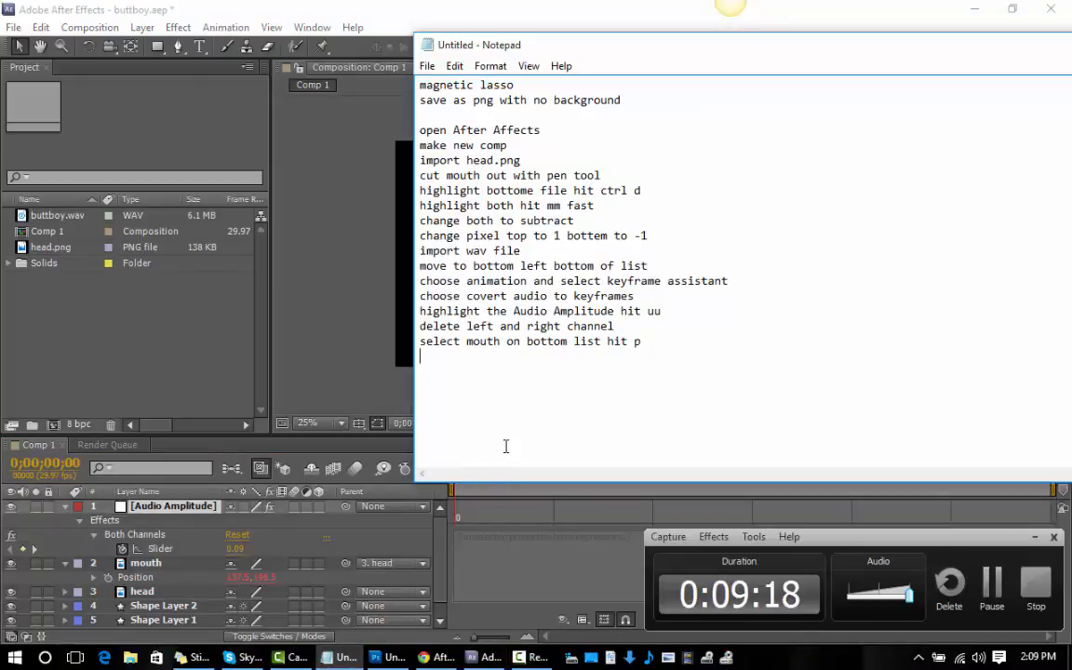
Add the line "choose animation then add expresion" below the mouth selection line in the notes.
{"action": "key", "text": "Return"}
{"action": "type", "text": "choo"}
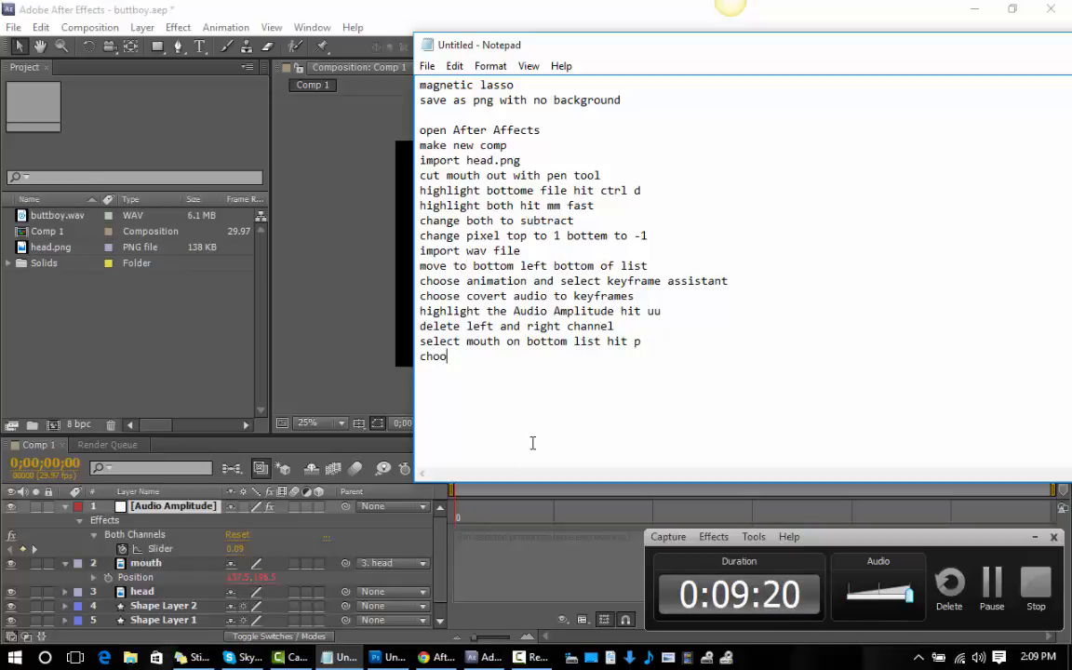
{"action": "type", "text": "se anima"}
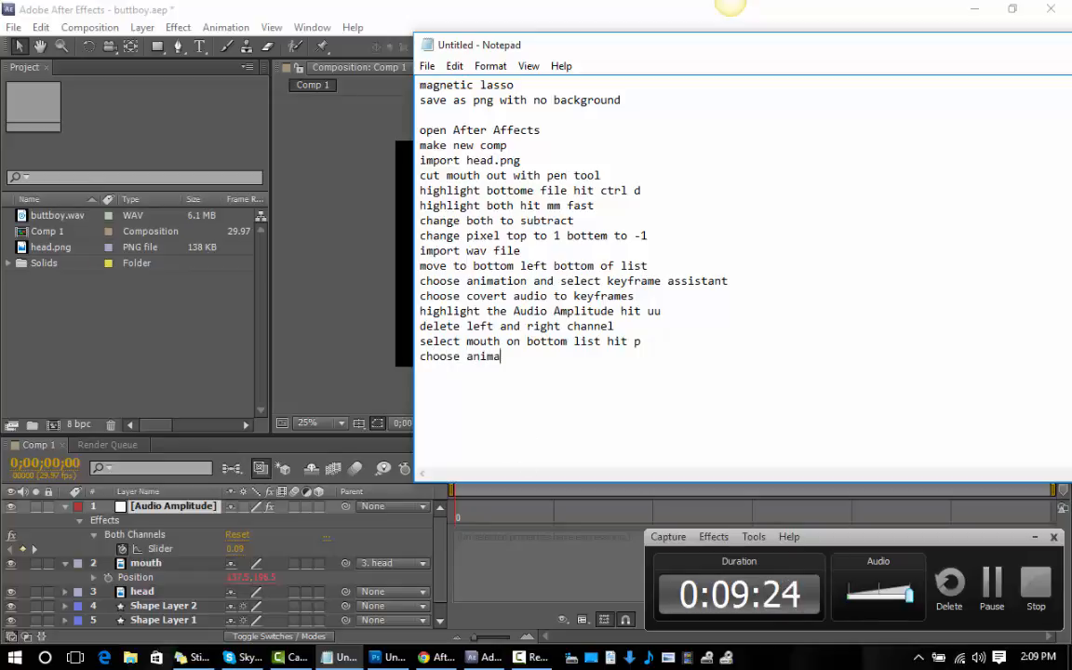
{"action": "type", "text": "tion the"}
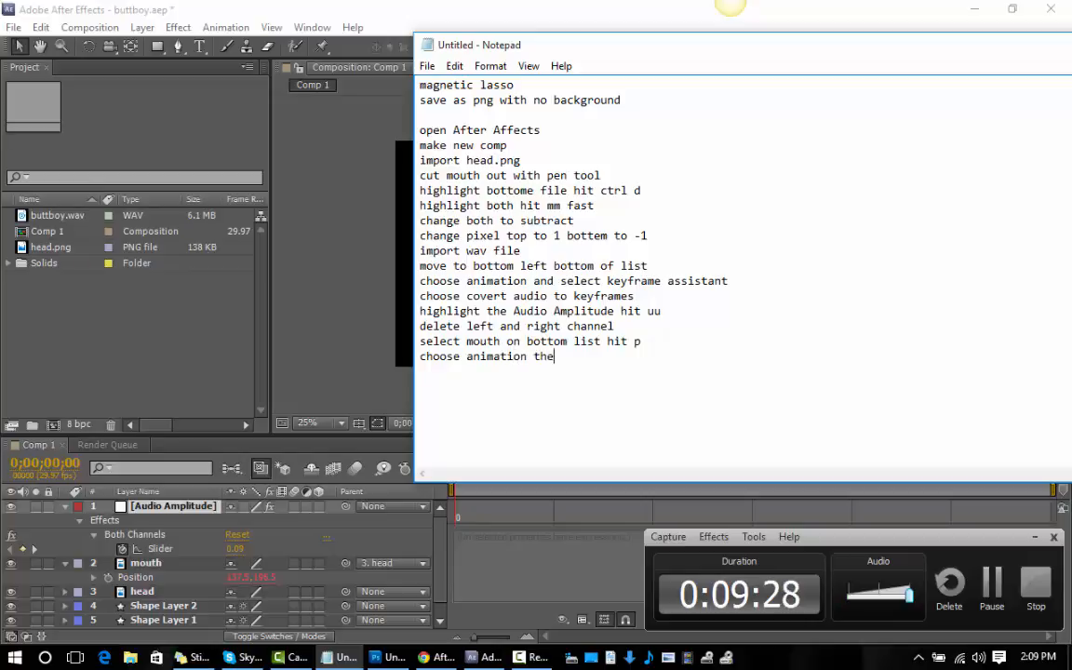
{"action": "type", "text": "n add"}
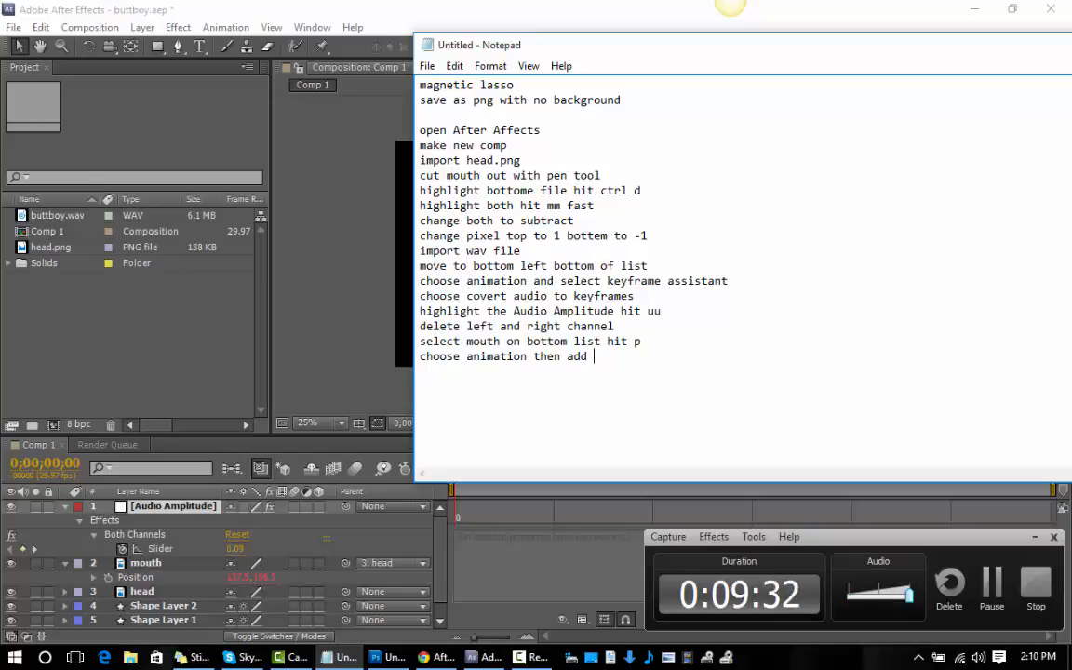
{"action": "type", "text": " expres"}
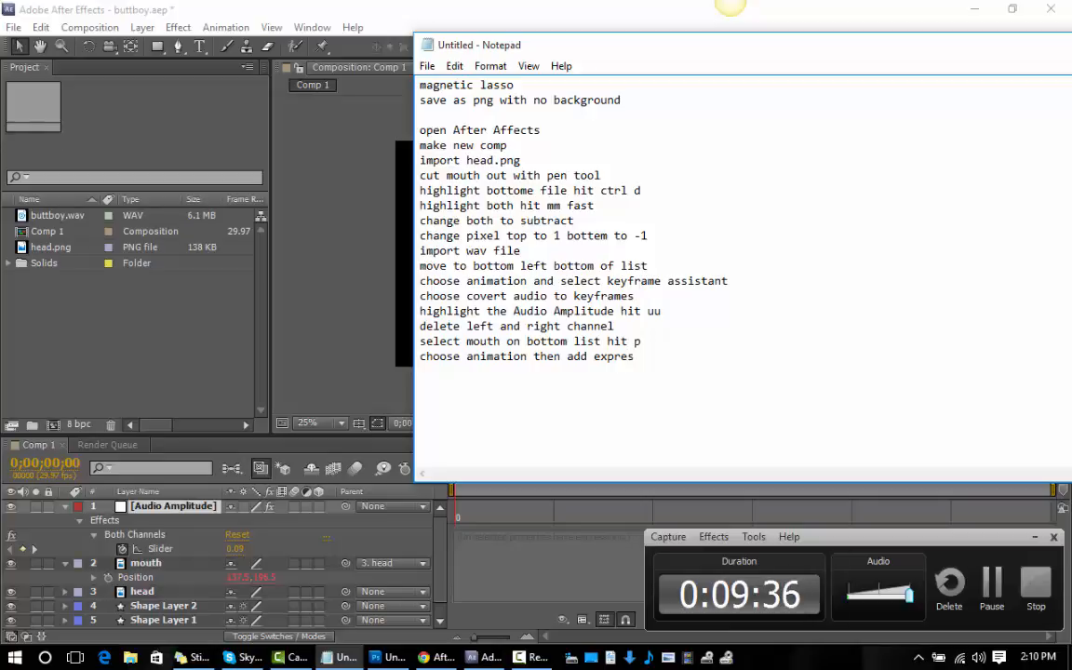
{"action": "type", "text": "ion"}
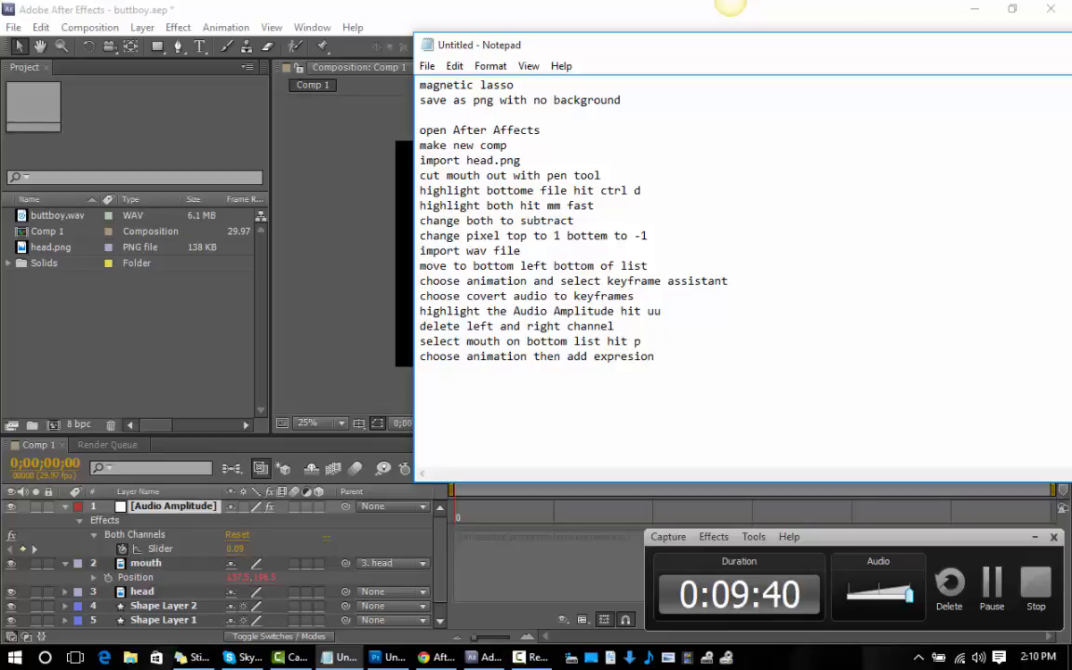
Check the Add Expression command's spelling in After Effects and correct the last word of the Notepad line to "expression".
{"action": "left_click", "coordinate": [178, 35]}
{"action": "left_click", "coordinate": [224, 28]}
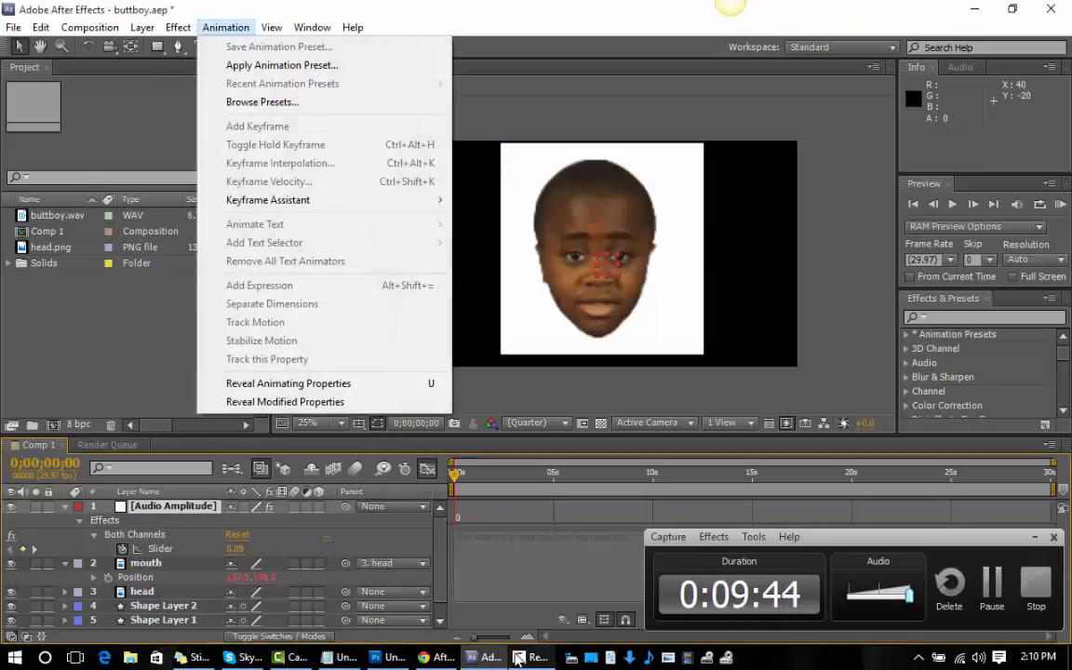
{"action": "left_click", "coordinate": [332, 658]}
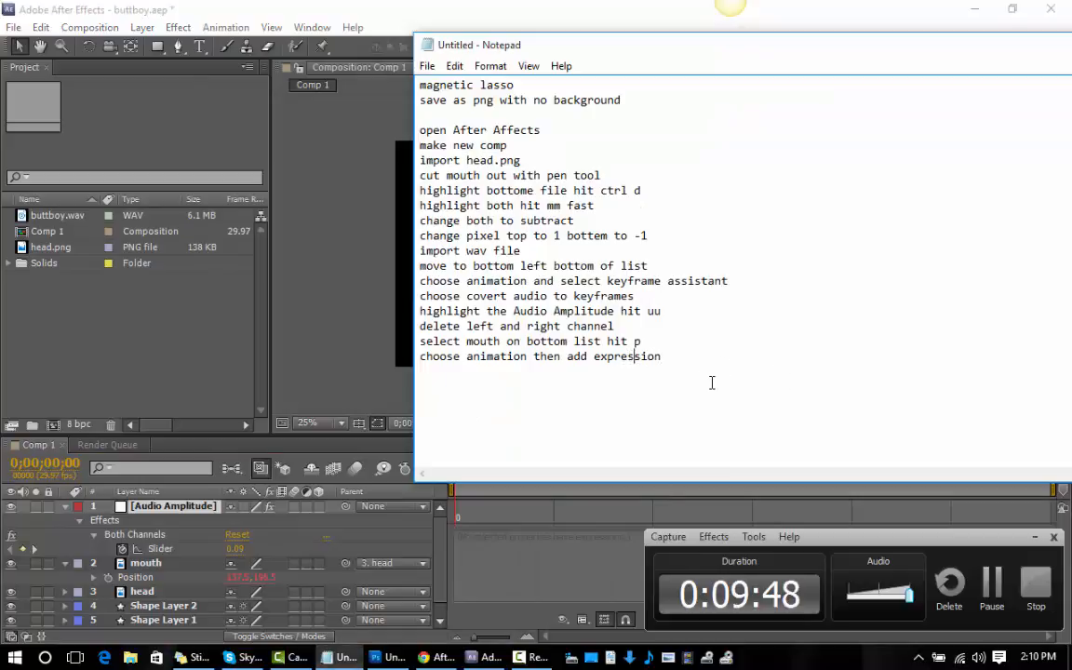
{"action": "type", "text": "s"}
{"action": "left_click", "coordinate": [676, 363]}
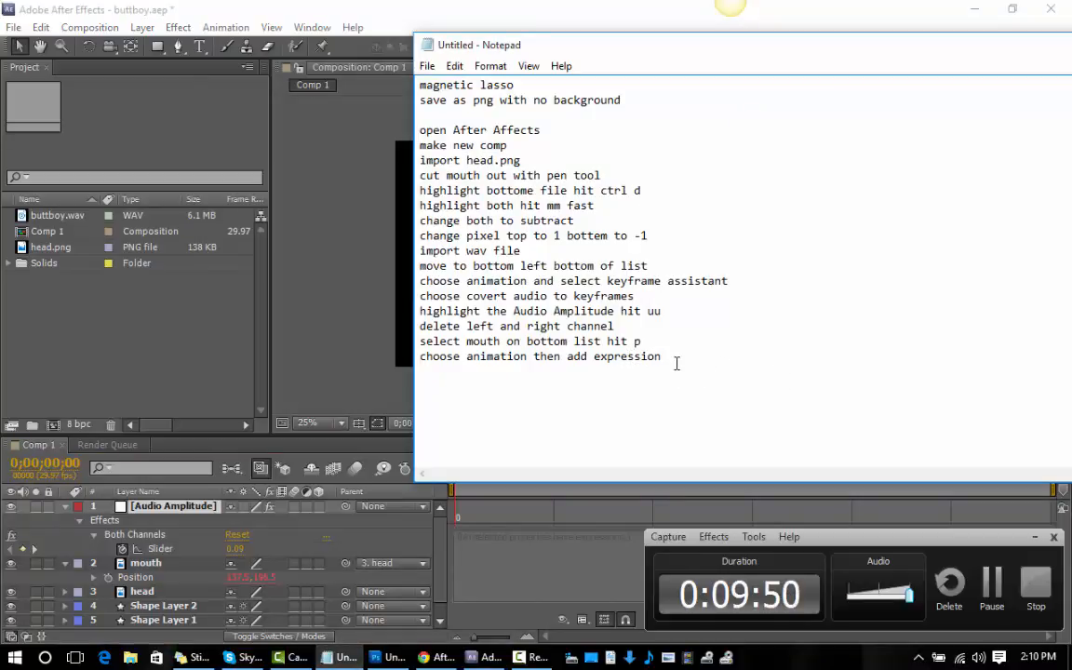
Add the line "copy code into windows" to the notes.
{"action": "key", "text": "Return"}
{"action": "type", "text": "copy code"}
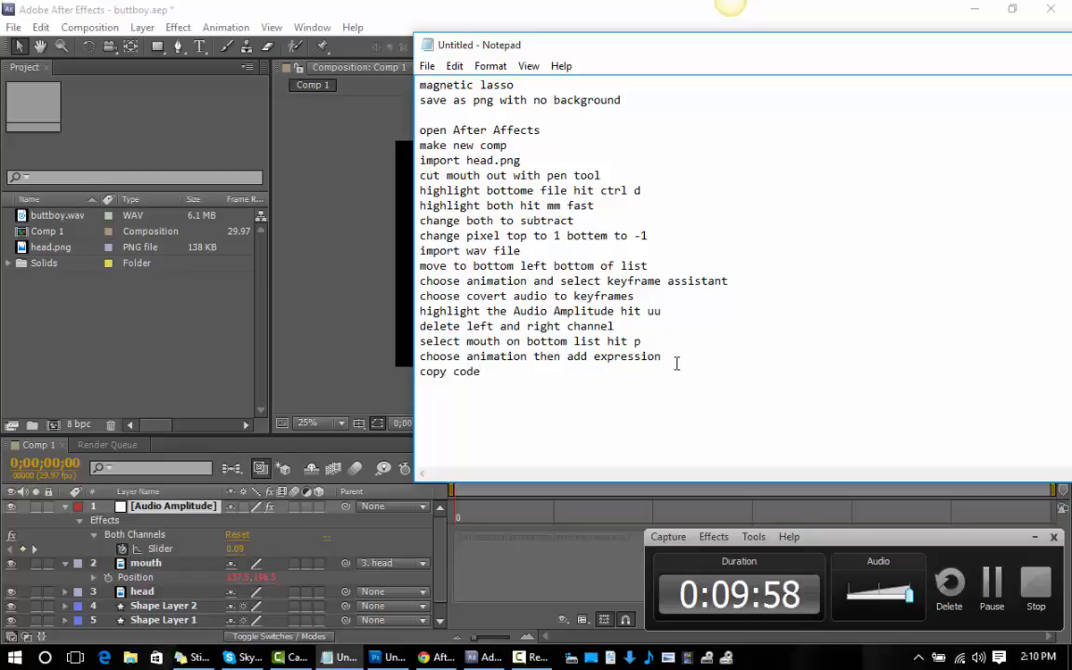
{"action": "type", "text": " int"}
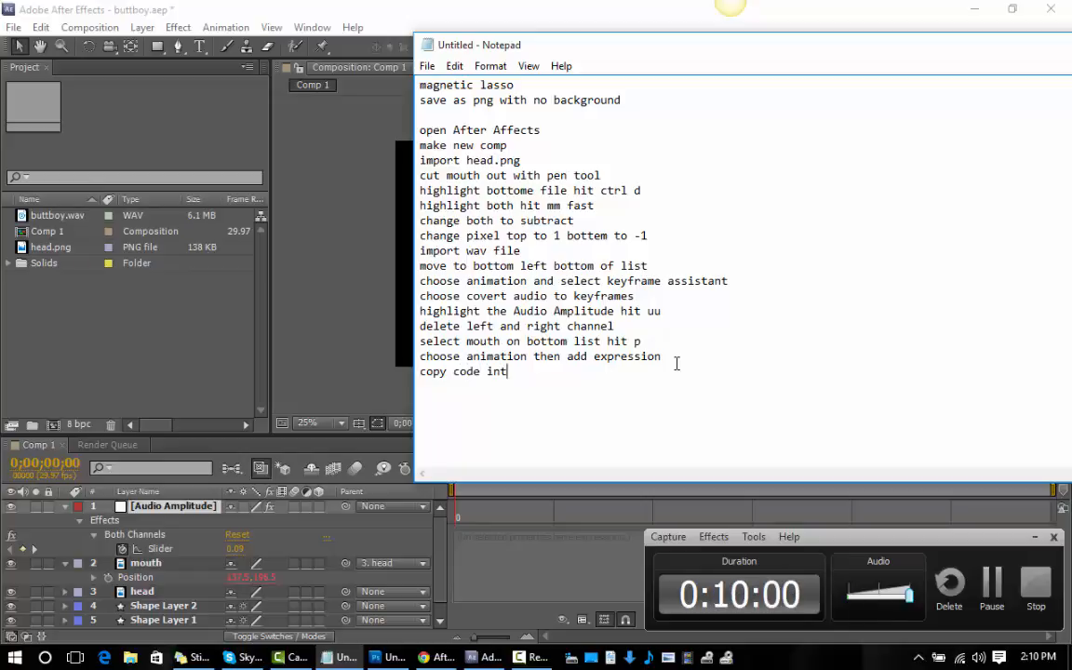
{"action": "type", "text": "o wind"}
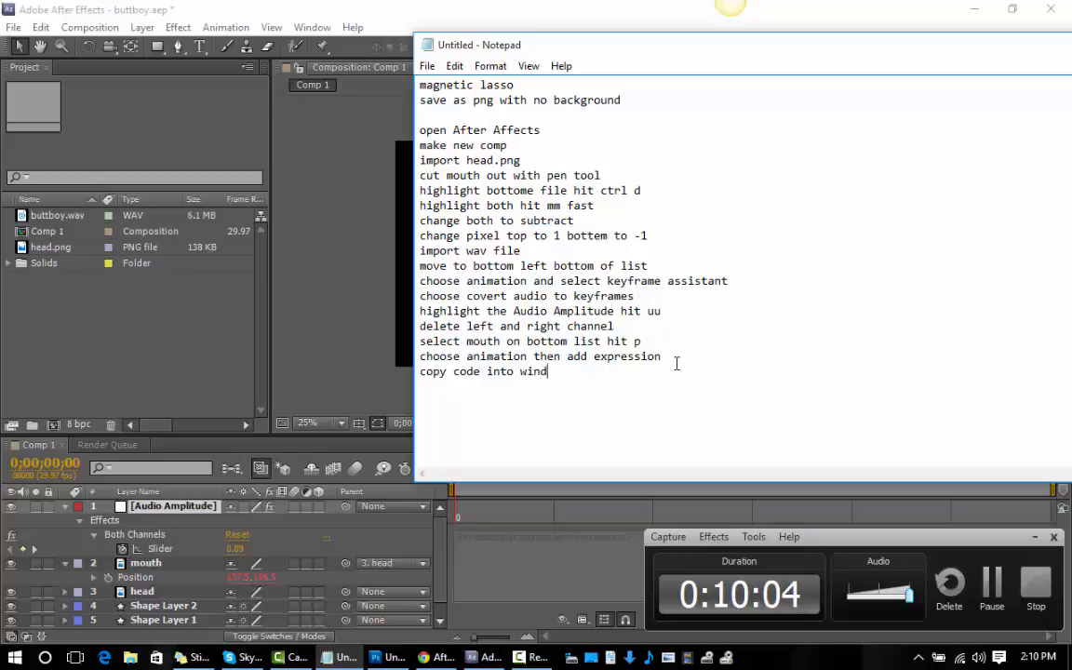
{"action": "type", "text": "ows"}
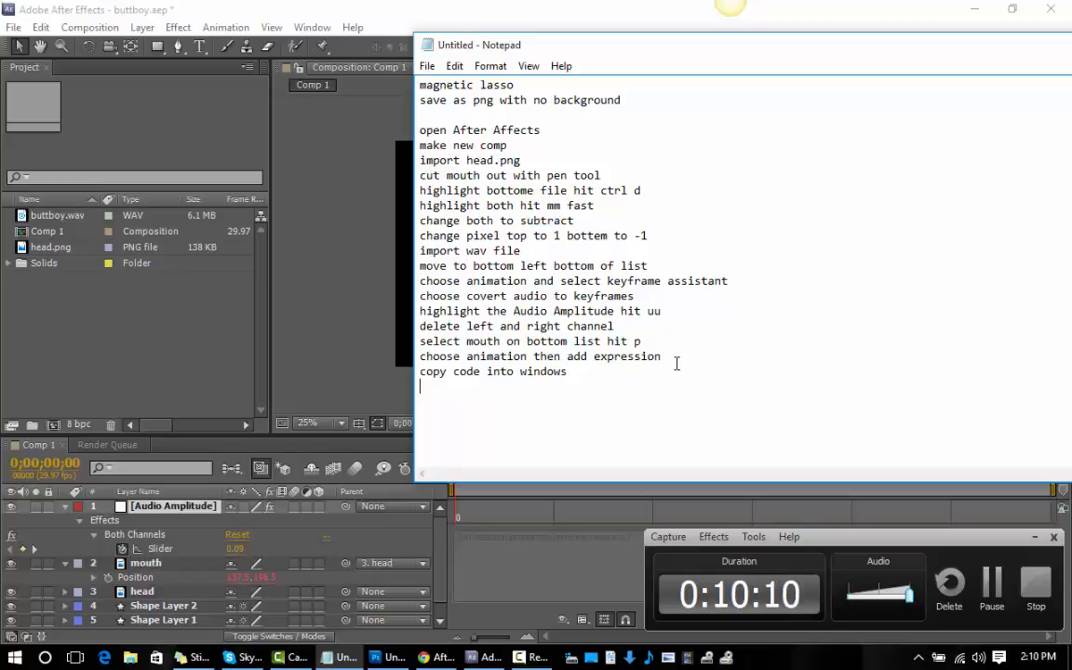
Add the line "then make black pen box in back of mouth" to the notes.
{"action": "type", "text": "hen make "}
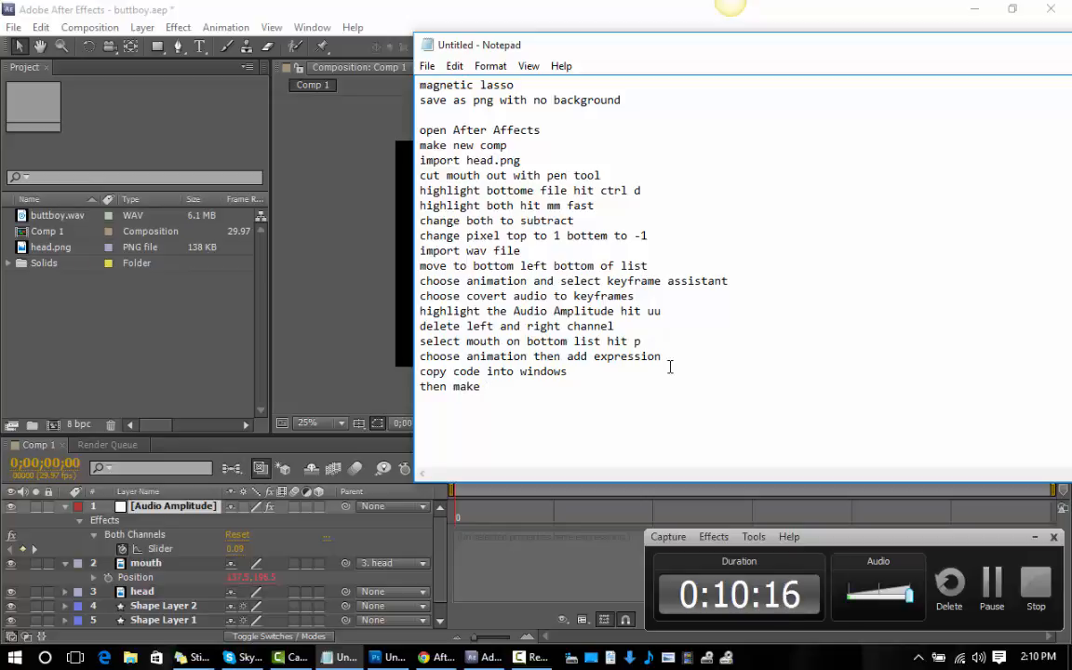
{"action": "type", "text": "black "}
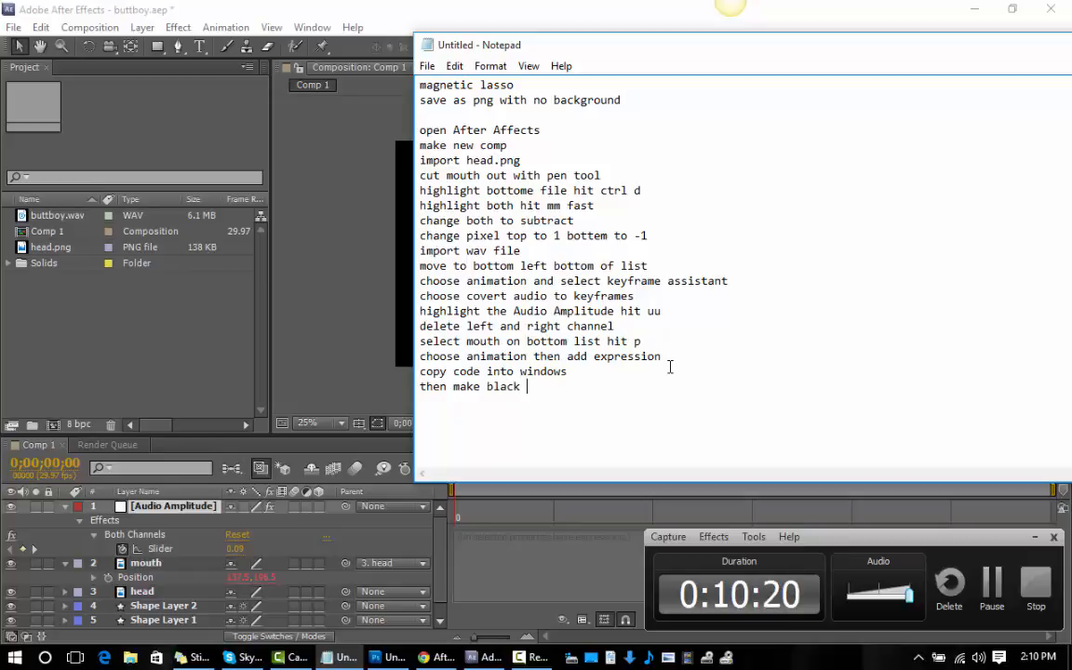
{"action": "type", "text": "pen boc"}
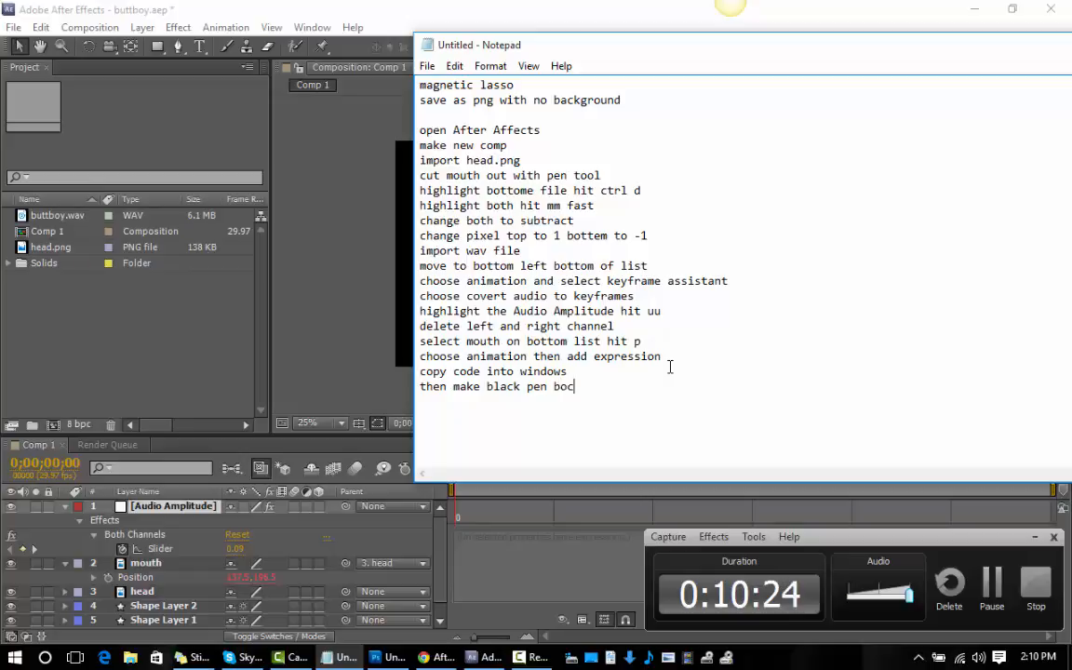
{"action": "key", "text": "BackSpace"}
{"action": "key", "text": "BackSpace"}
{"action": "type", "text": "x in b"}
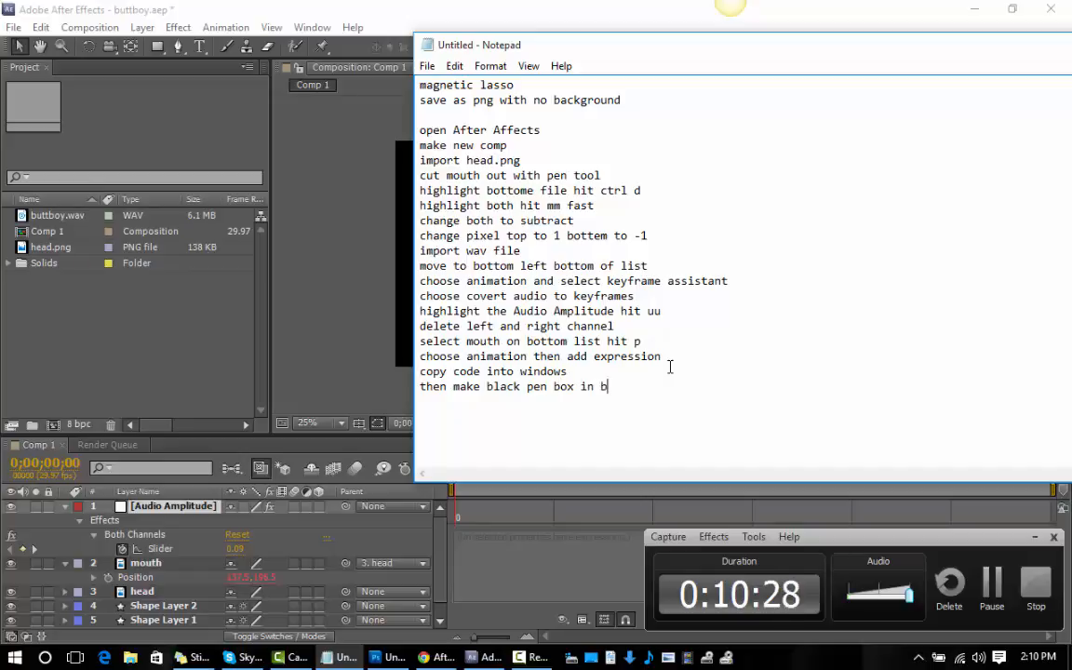
{"action": "type", "text": "ack of"}
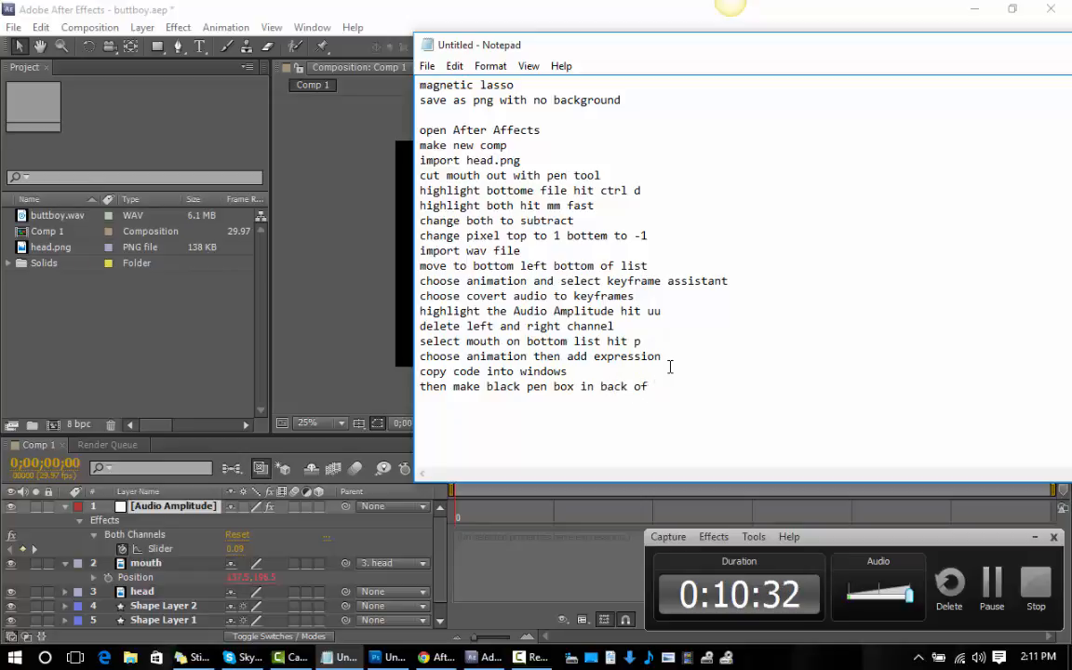
{"action": "type", "text": " mouth"}
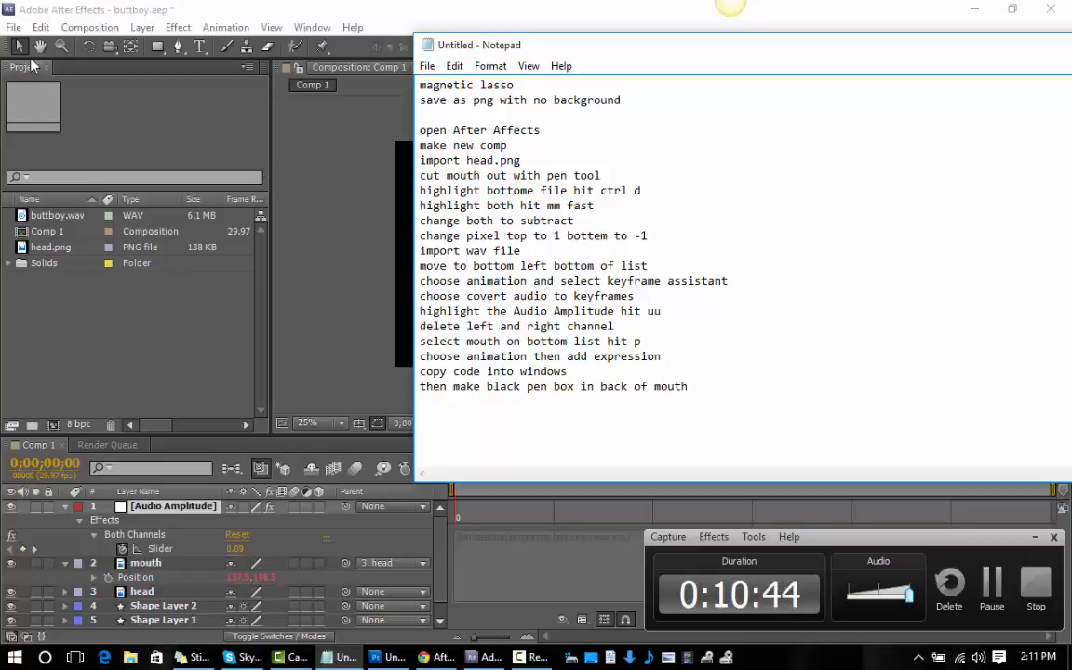
Save the Notepad notes as a text document named "instructions" in the parody folder on the Desktop.
{"action": "left_click", "coordinate": [427, 66]}
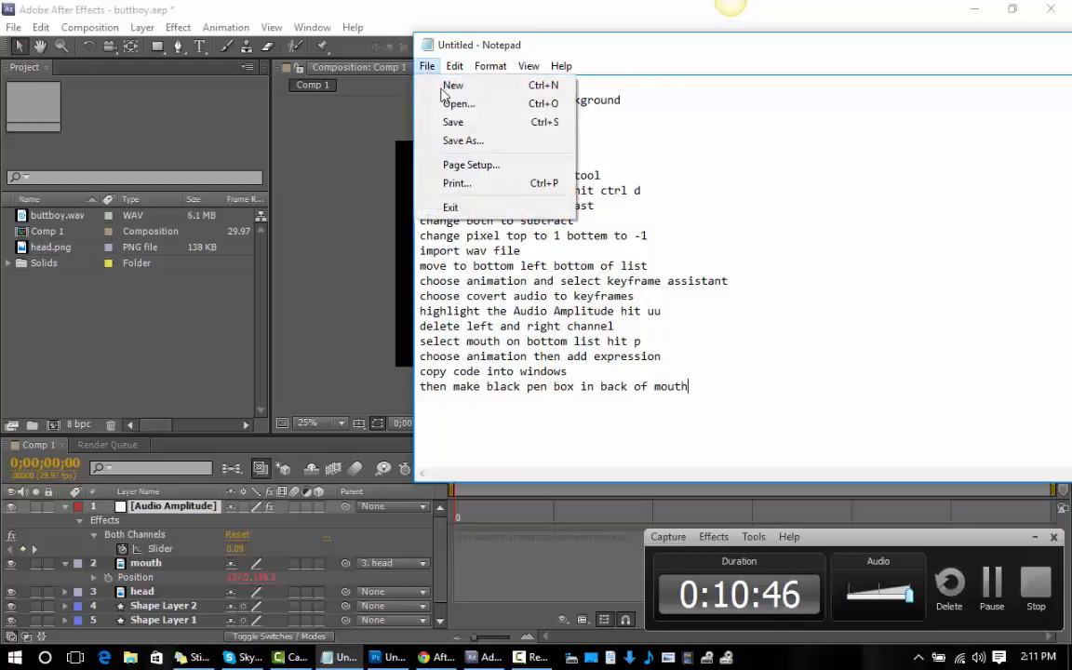
{"action": "left_click", "coordinate": [459, 142]}
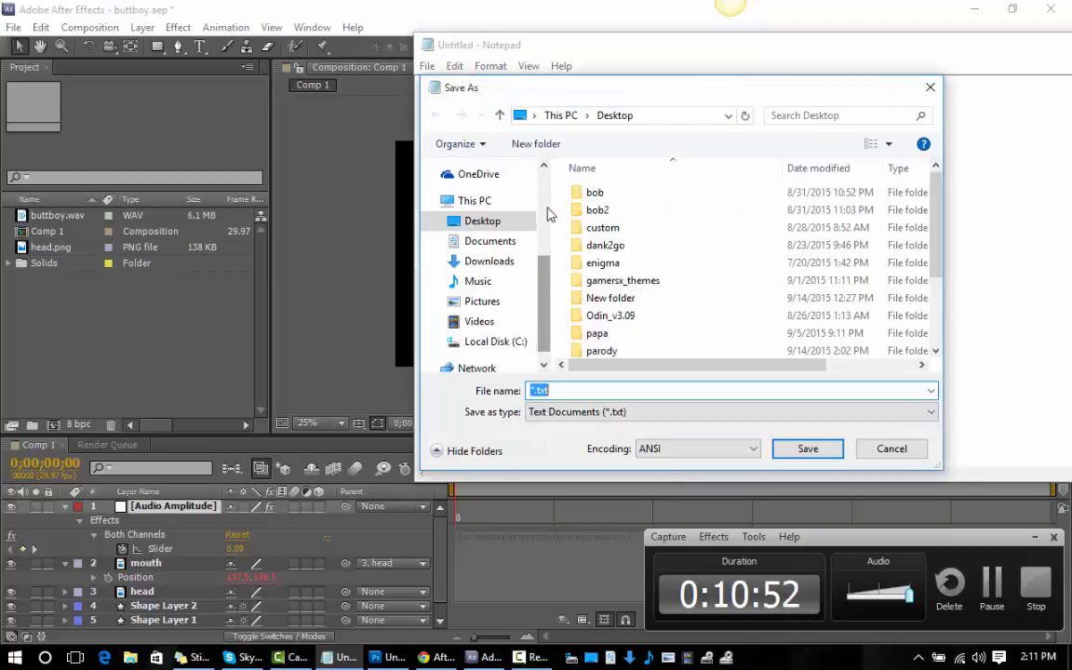
{"action": "type", "text": "in"}
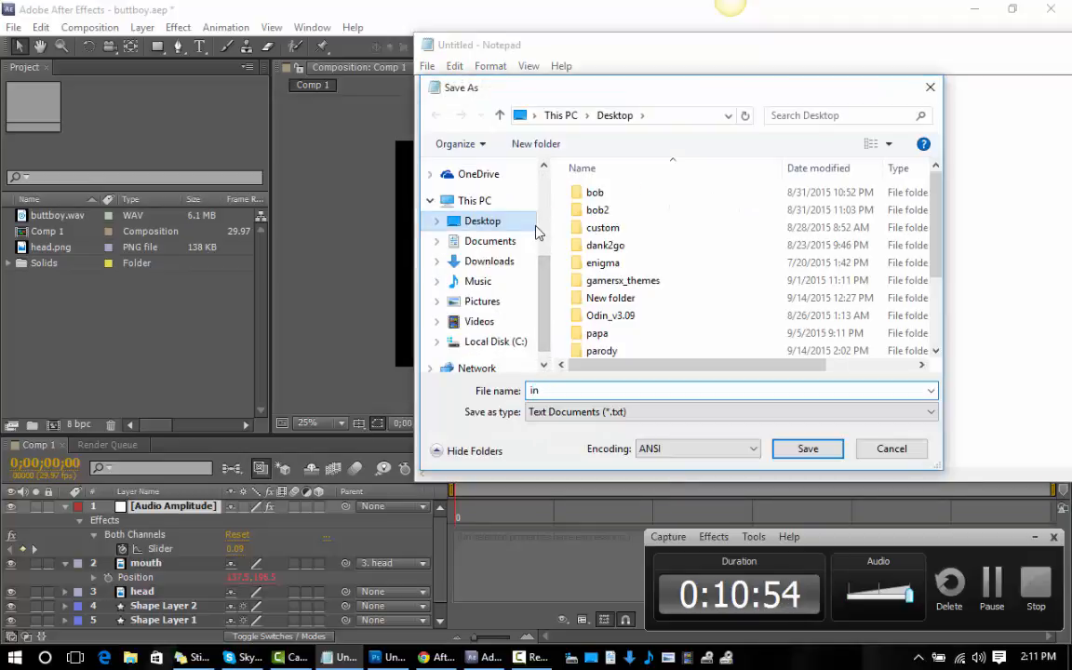
{"action": "type", "text": "structions"}
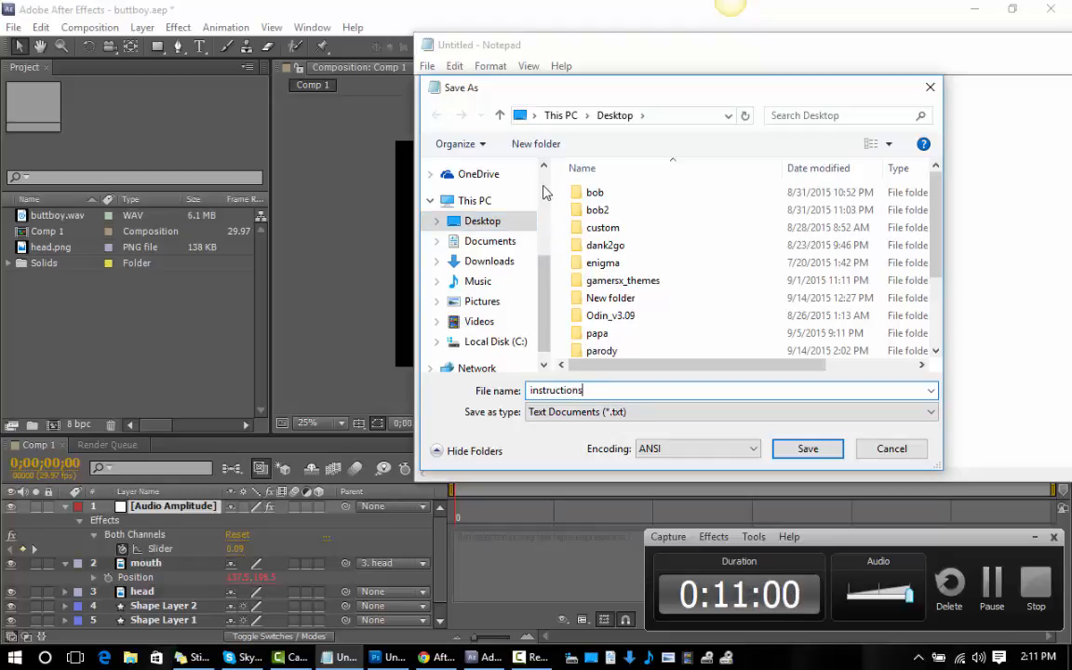
{"action": "left_click", "coordinate": [603, 350]}
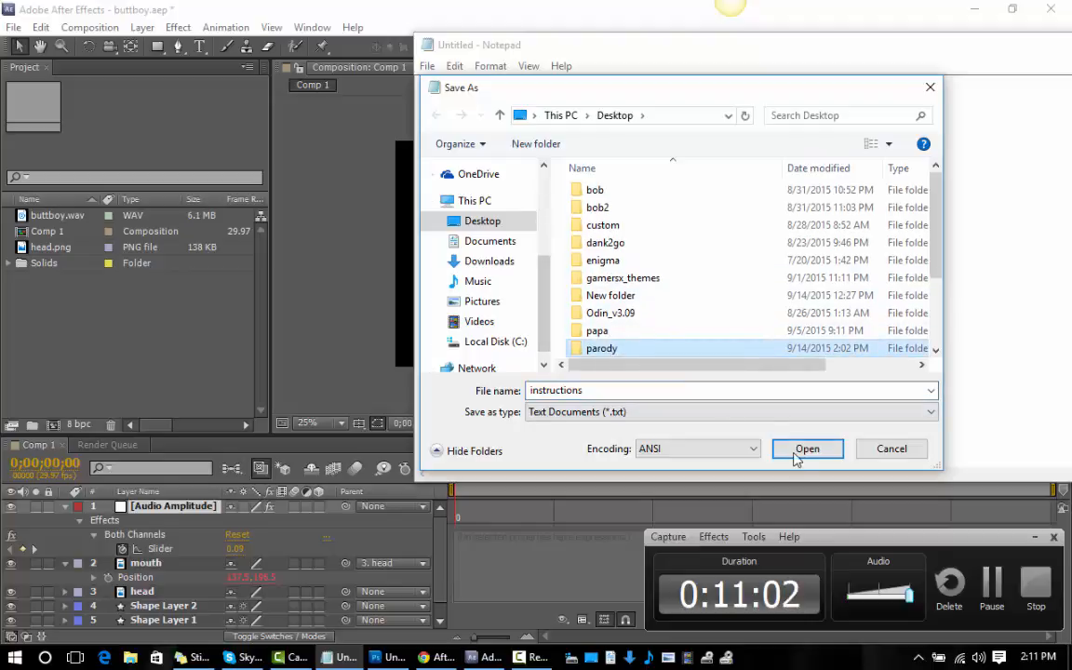
{"action": "left_click", "coordinate": [596, 392]}
{"action": "left_click", "coordinate": [596, 392]}
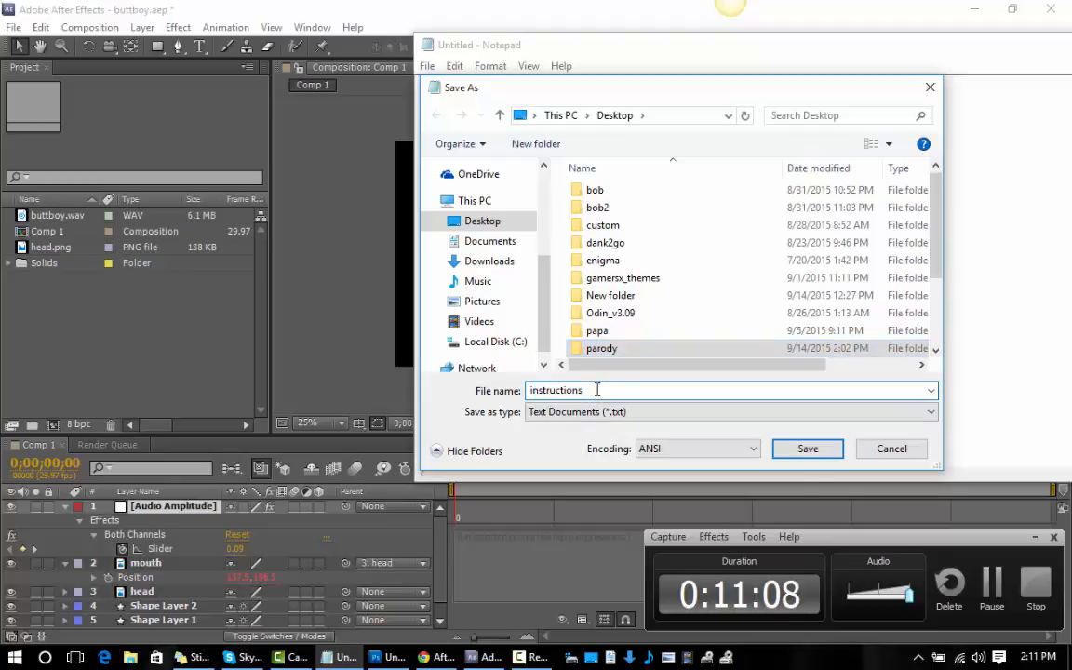
{"action": "left_click", "coordinate": [806, 450]}
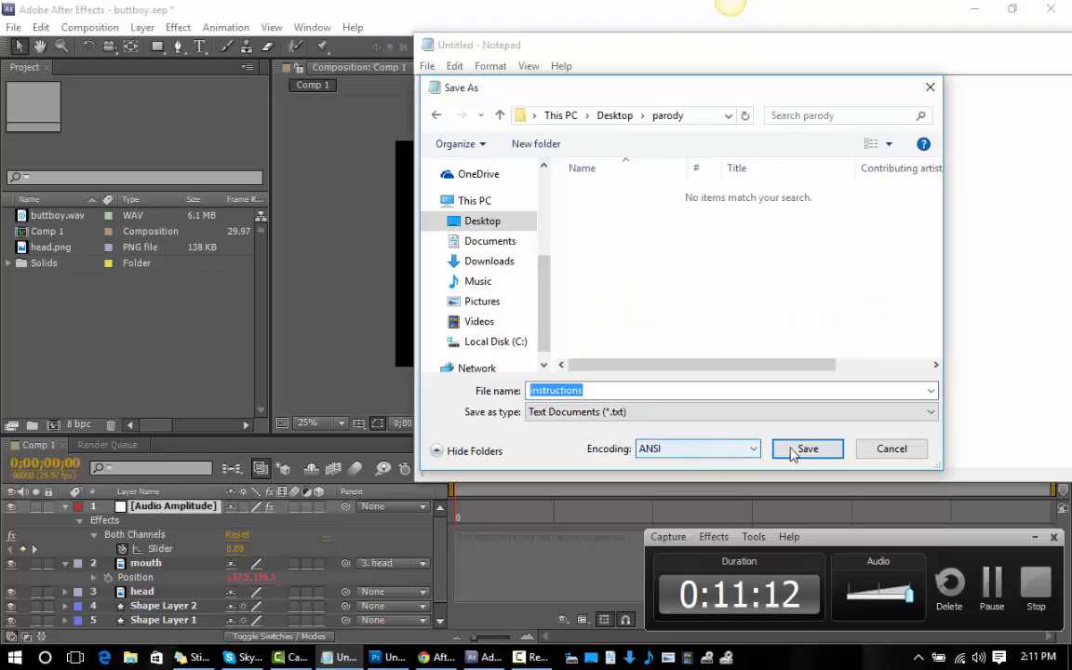
{"action": "left_click", "coordinate": [807, 450]}
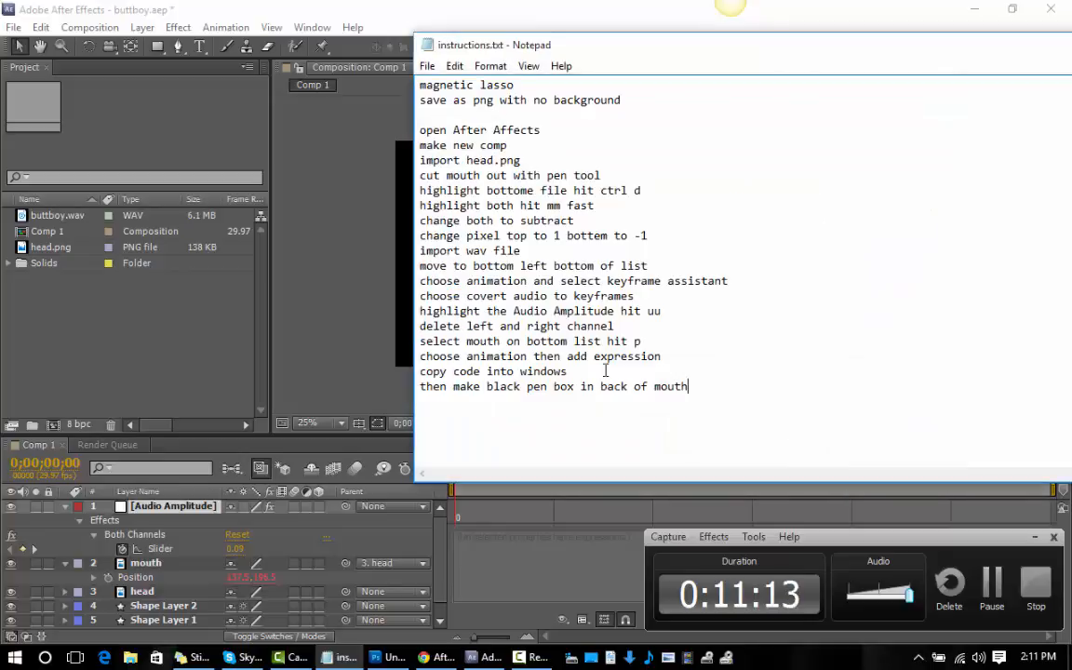
Close the instructions notes and quit After Effects, saving the changes to buttboy.aep.
{"action": "double_click", "coordinate": [1004, 46]}
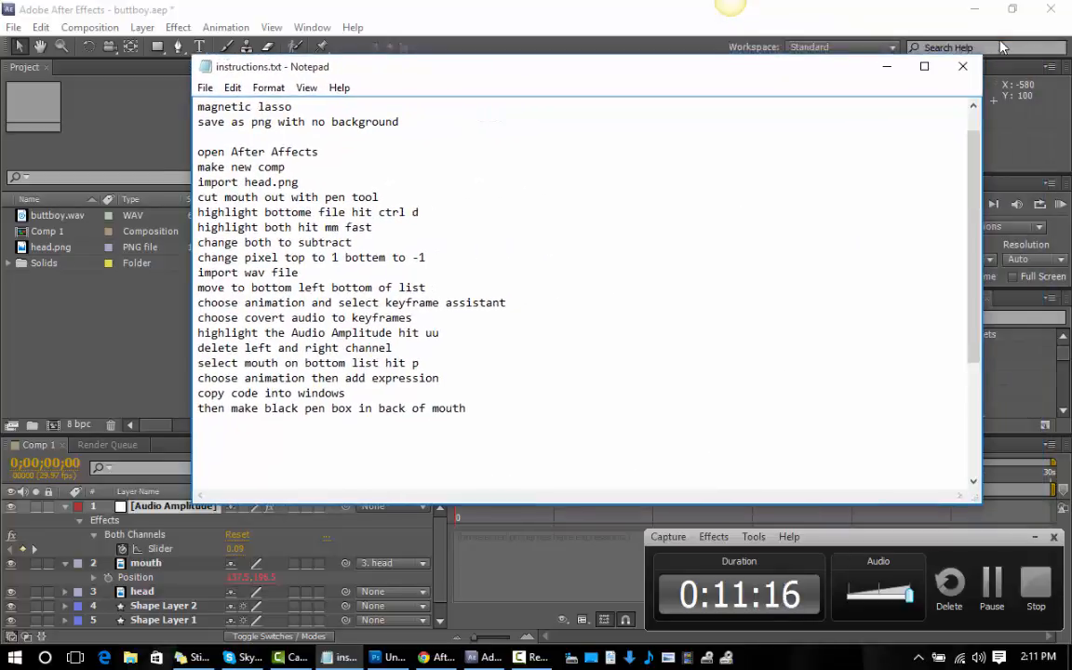
{"action": "key", "text": "alt+F4"}
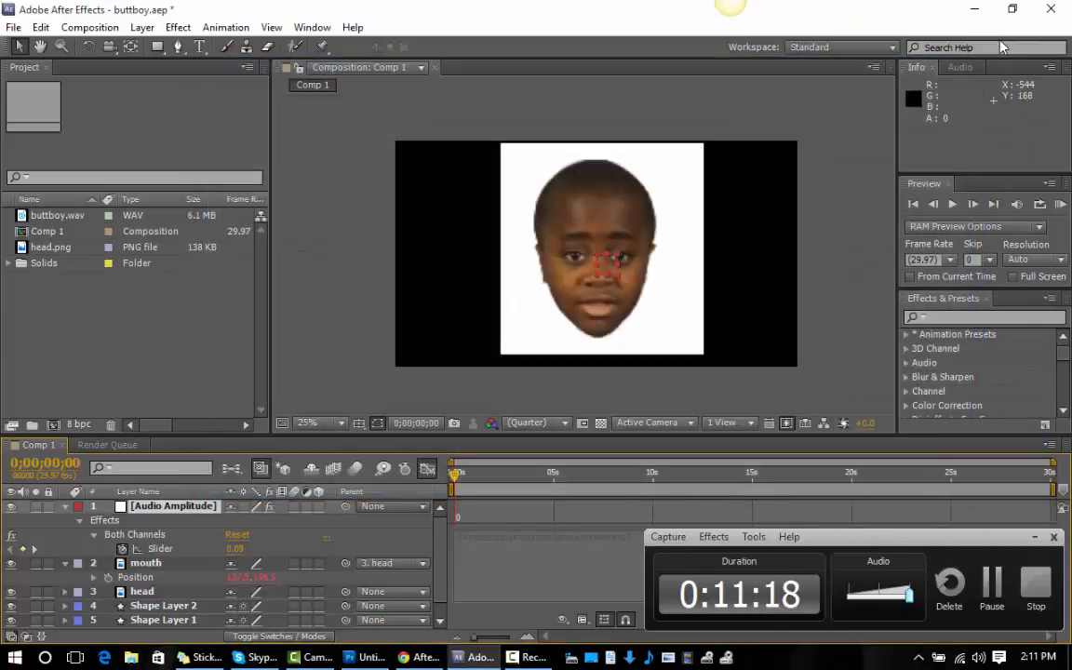
{"action": "key", "text": "ctrl+alt+0"}
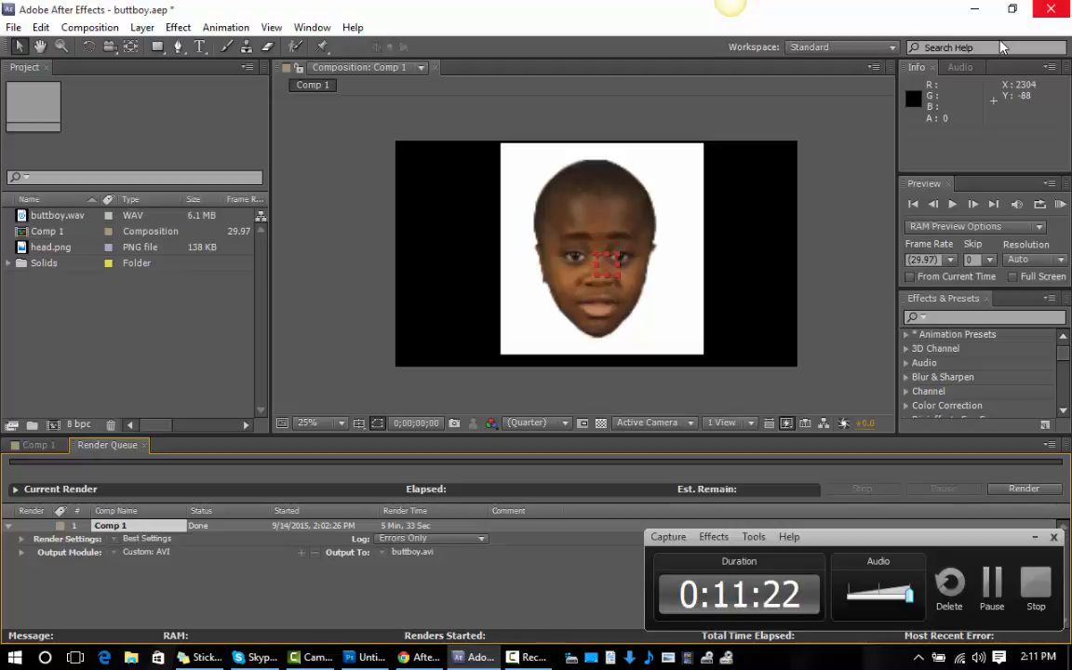
{"action": "key", "text": "alt+F4"}
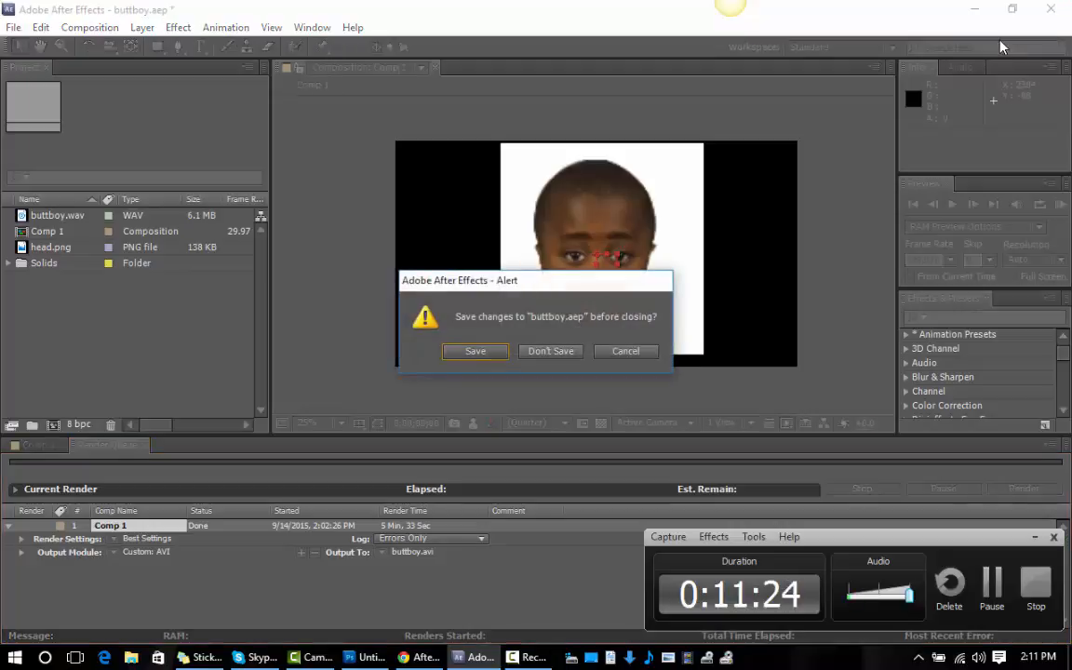
{"action": "key", "text": "Return"}
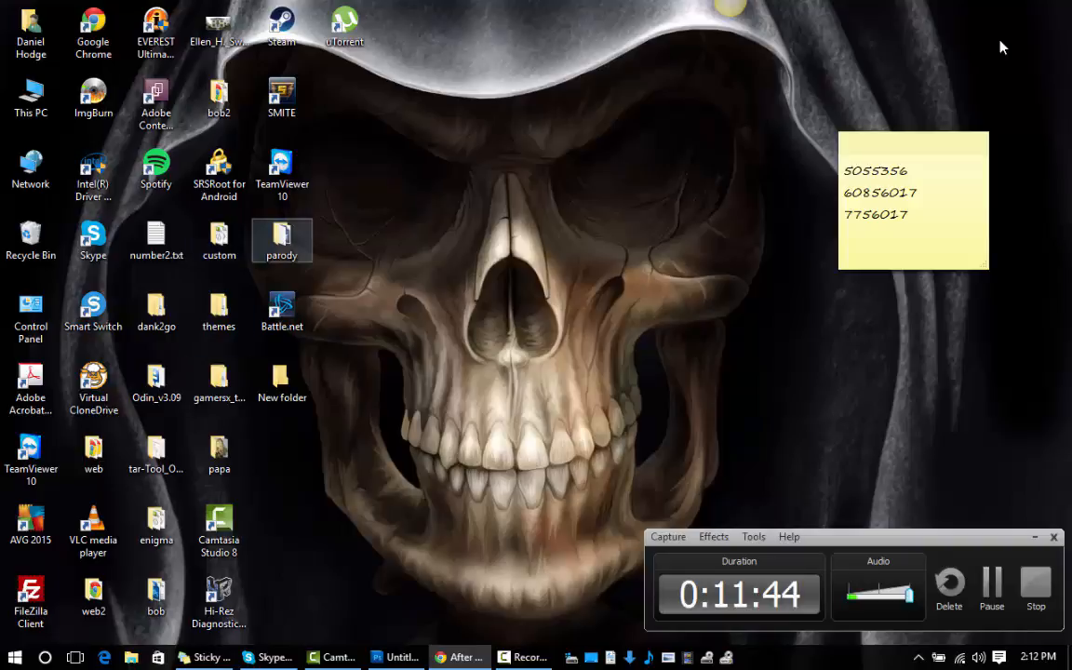
Open the parody folder from the desktop and play buttboy.avi in VLC media player, skipping back briefly to review the mouth animation.
{"action": "double_click", "coordinate": [282, 240]}
{"action": "key", "text": "Return"}
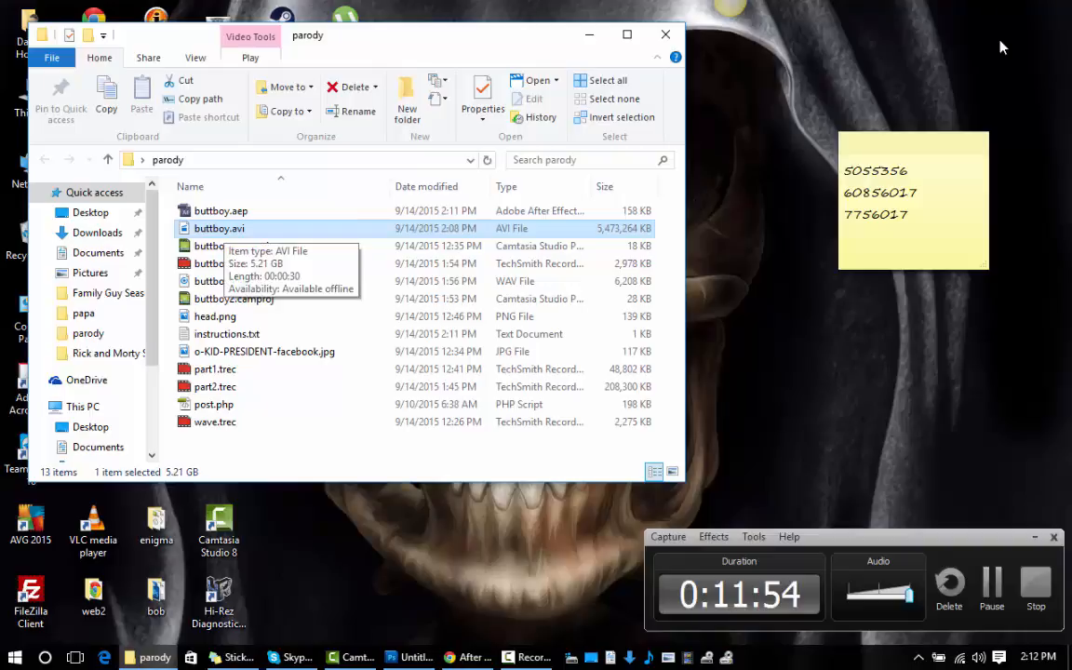
{"action": "key", "text": "Return"}
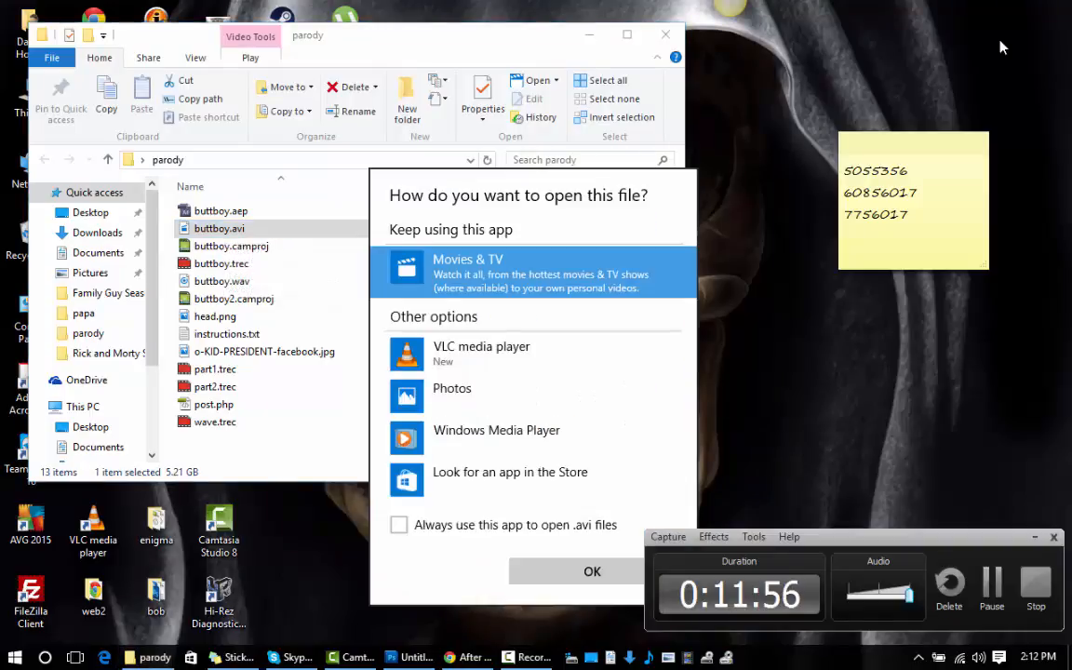
{"action": "key", "text": "Down"}
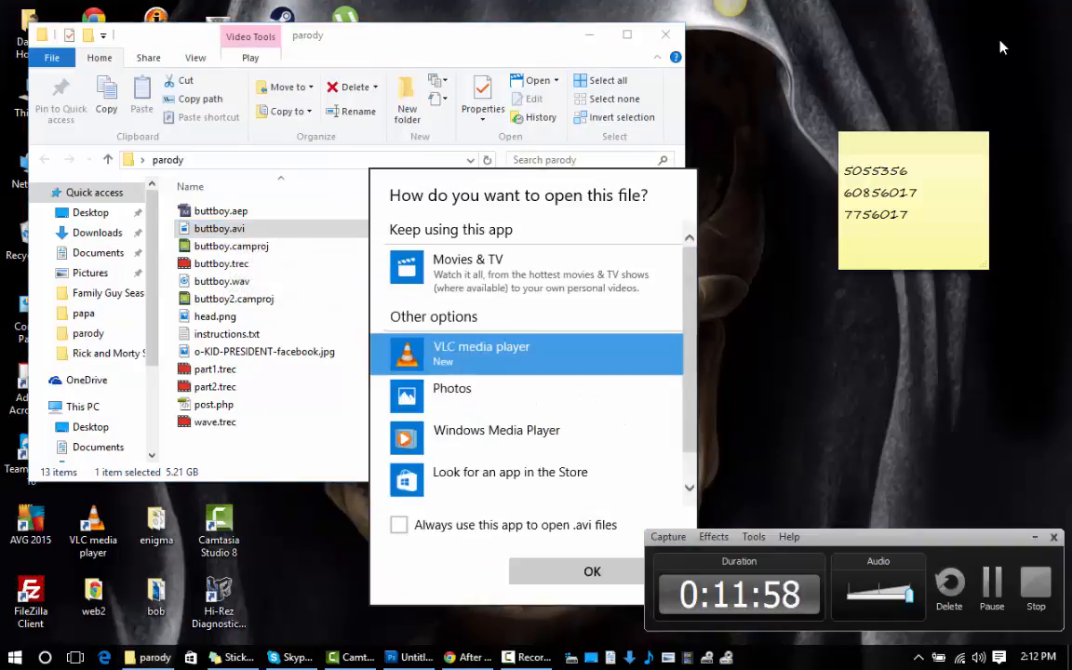
{"action": "key", "text": "Return"}
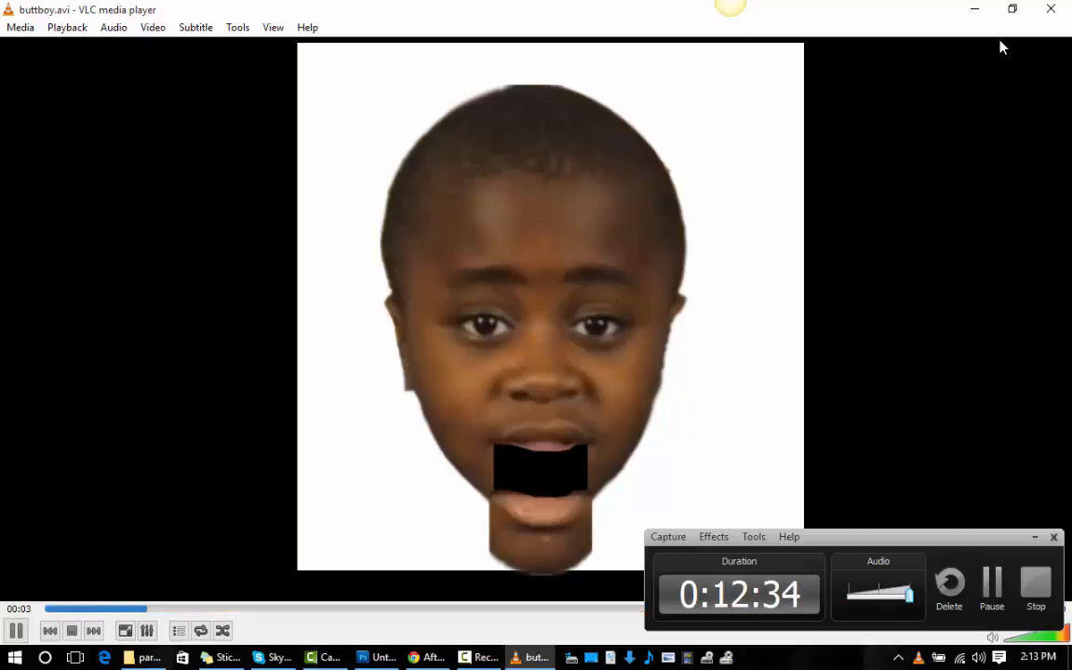
{"action": "key", "text": "shift+Left"}
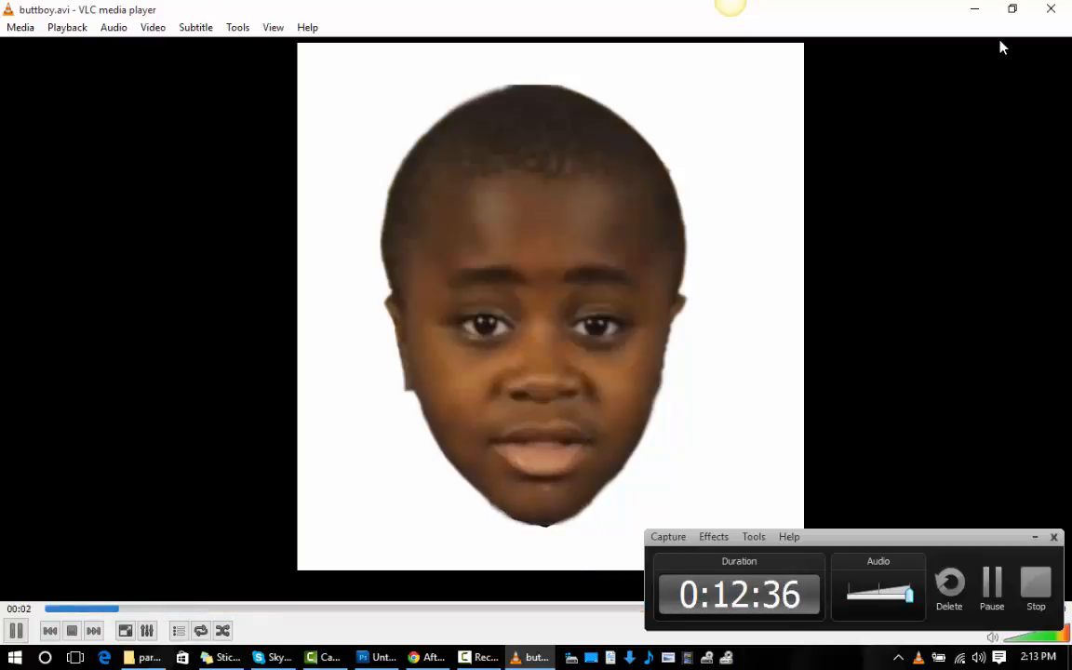